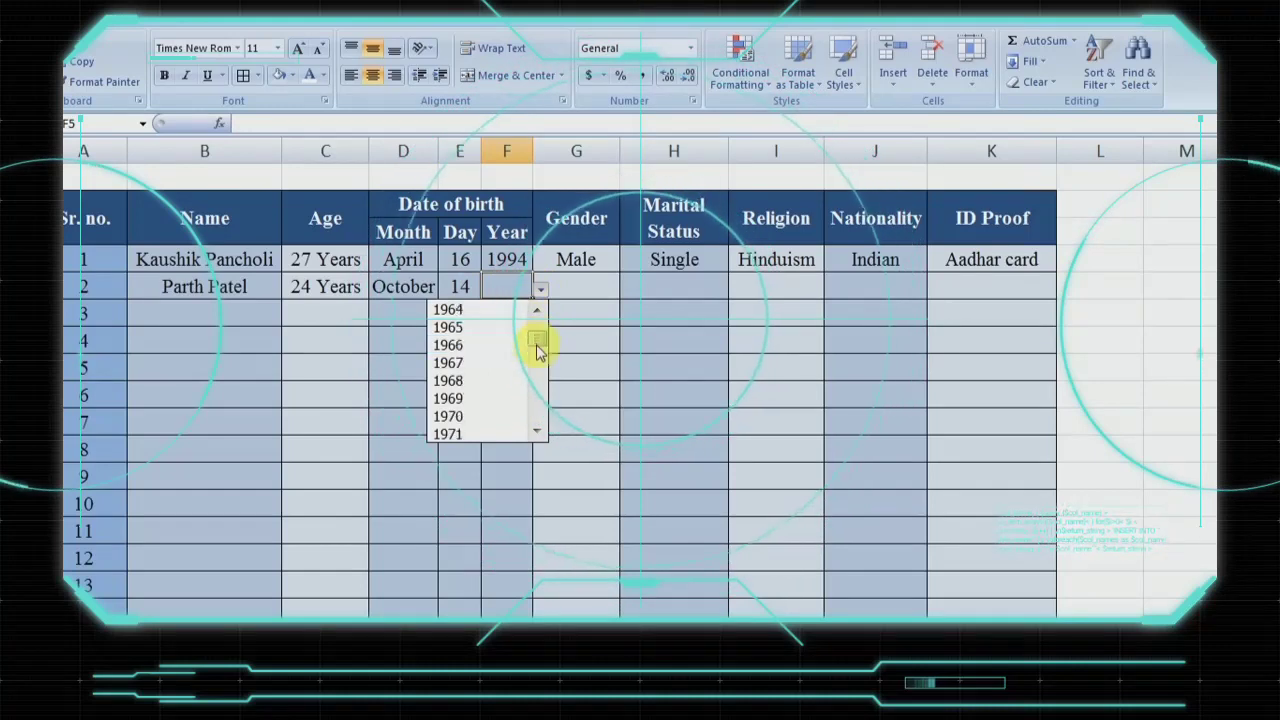
# - Choose 1993 as the year of birth and Male as the gender for the second person's row
pyautogui.click(491, 386)
pyautogui.click(575, 289)
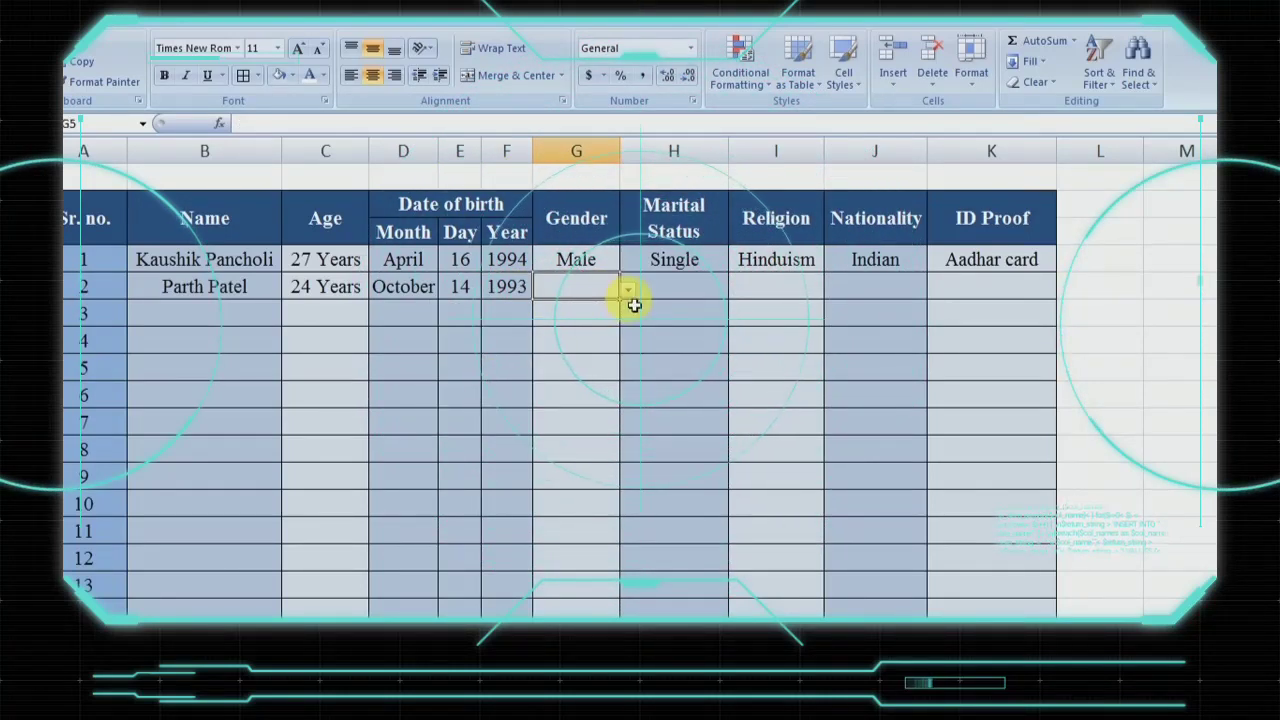
pyautogui.click(627, 289)
pyautogui.click(590, 304)
# - Set the second row's marital status to Married and religion to Hinduism from their dropdown lists
pyautogui.click(700, 288)
pyautogui.click(736, 289)
pyautogui.click(700, 345)
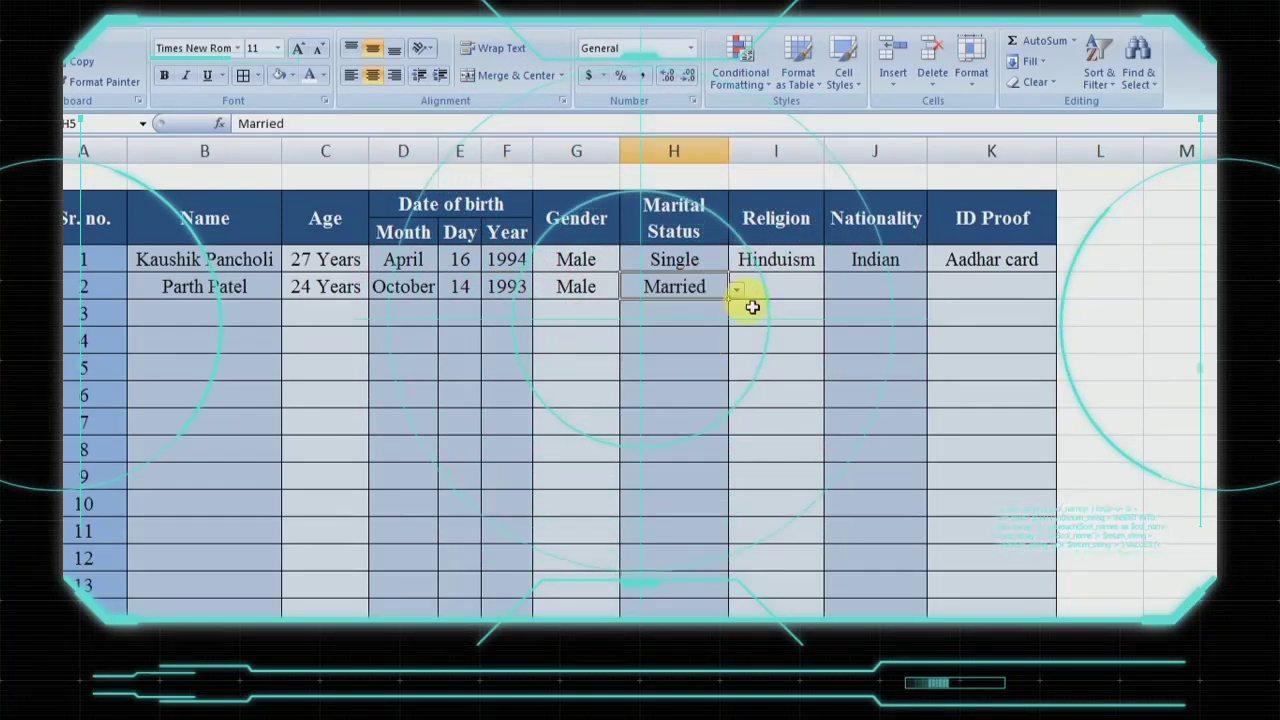
pyautogui.click(760, 289)
pyautogui.click(829, 289)
pyautogui.click(820, 300)
# - Pick Indian as the nationality and an ID proof from the dropdown lists for the second row
pyautogui.click(888, 297)
pyautogui.click(934, 289)
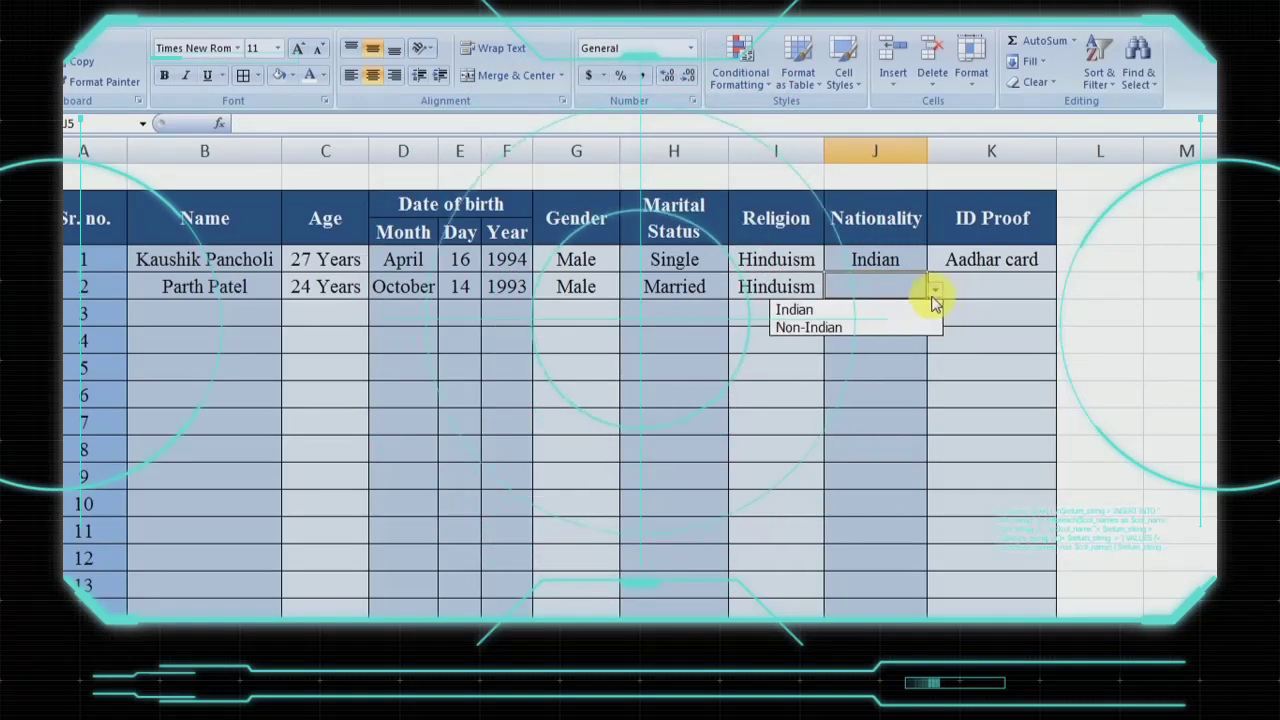
pyautogui.click(790, 306)
pyautogui.click(971, 289)
pyautogui.click(1065, 289)
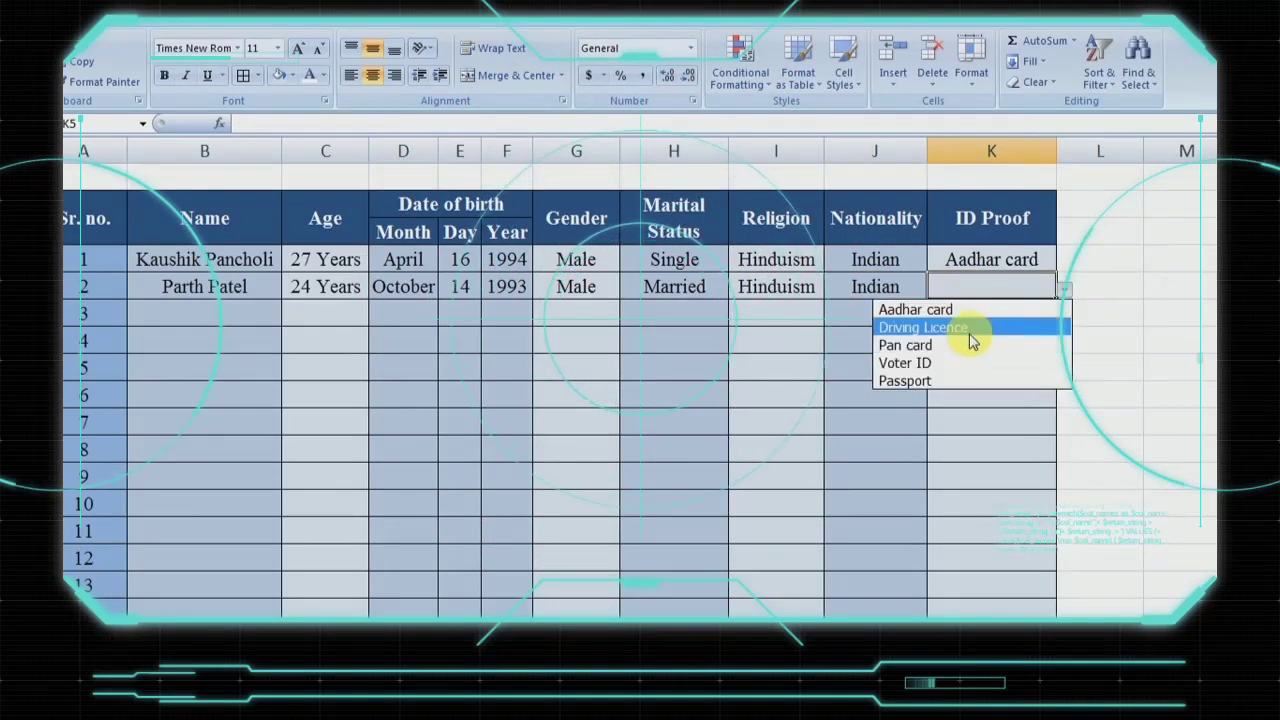
pyautogui.click(971, 330)
pyautogui.click(990, 313)
pyautogui.moveTo(1056, 150); pyautogui.dragTo(1067, 150)
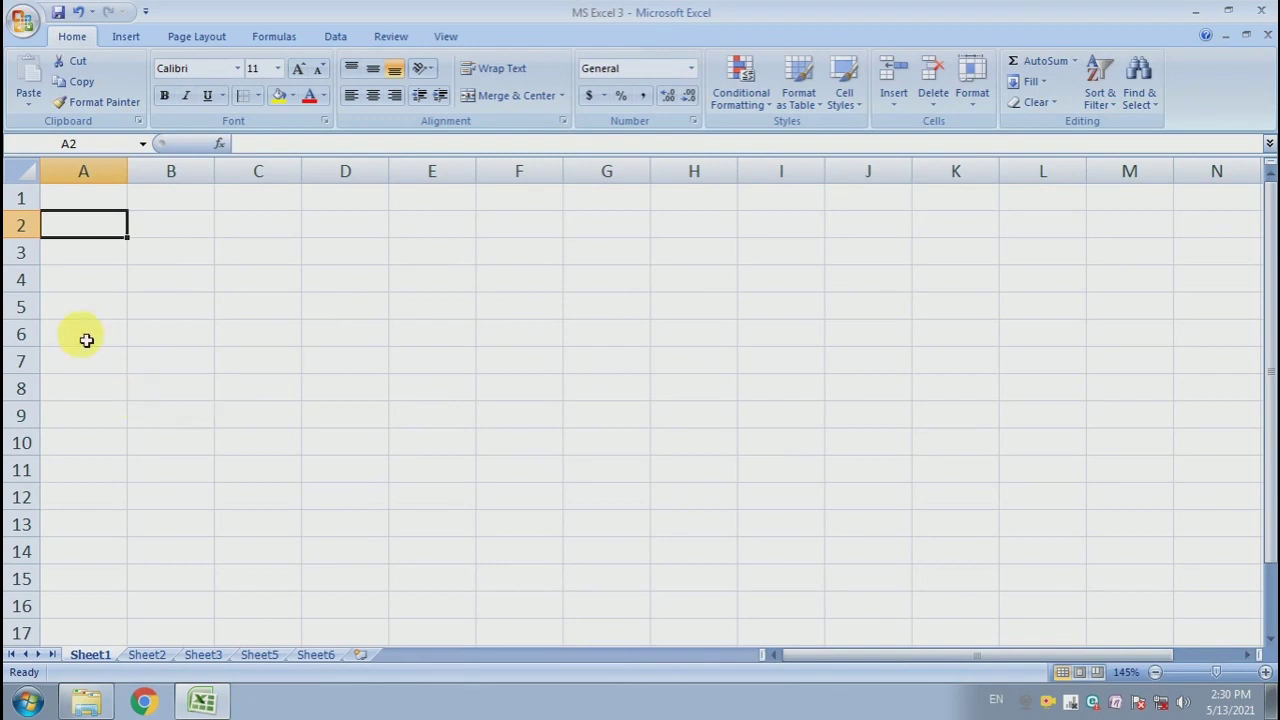
pyautogui.click(266, 293)
pyautogui.click(124, 250)
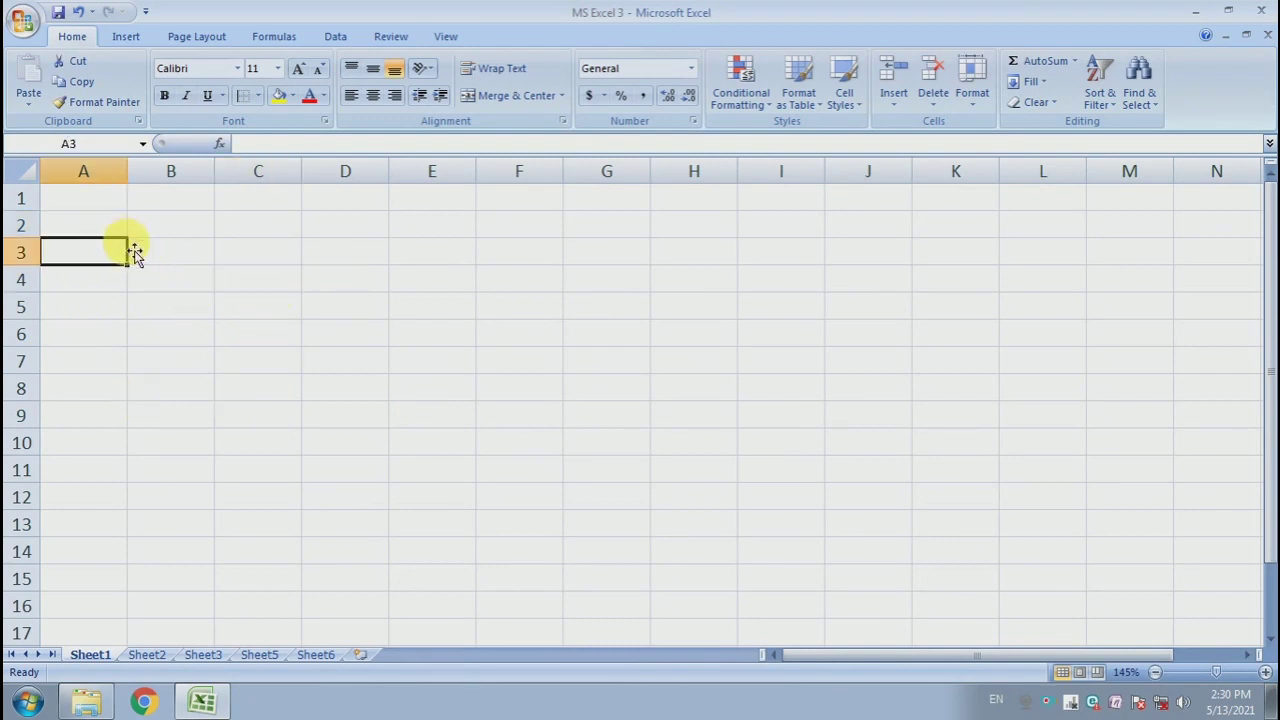
pyautogui.click(108, 232)
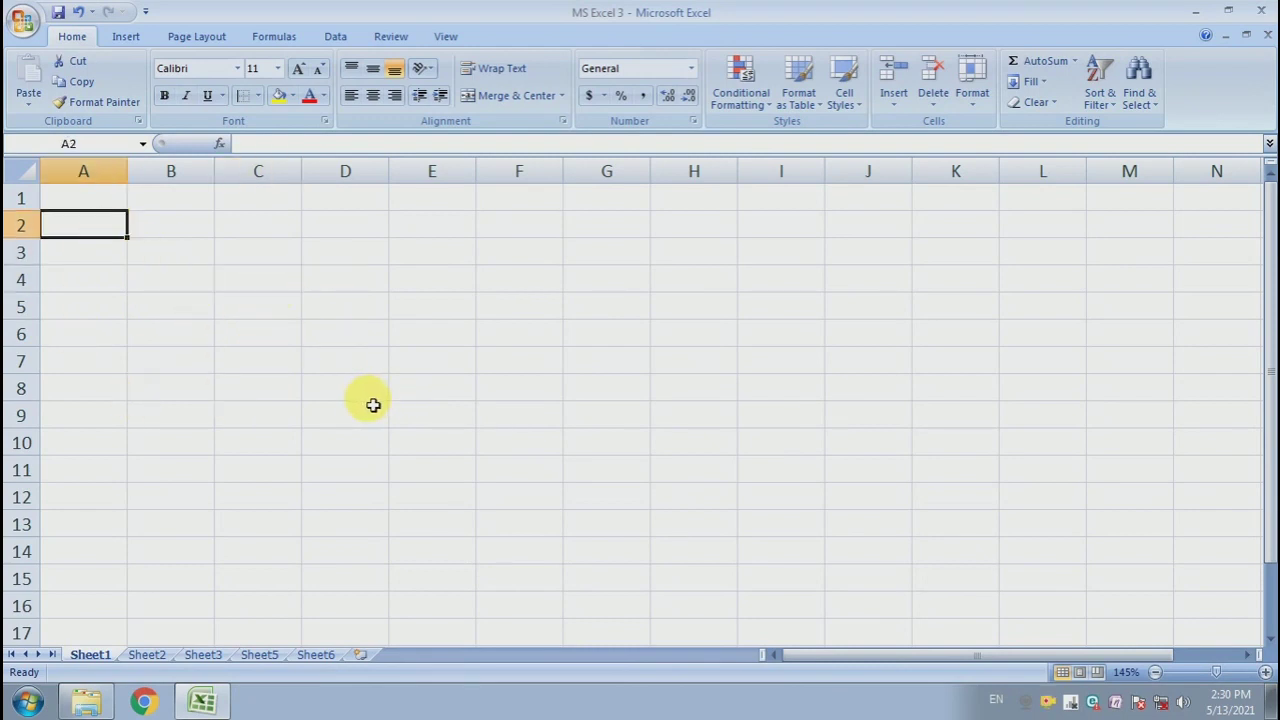
pyautogui.click(155, 251)
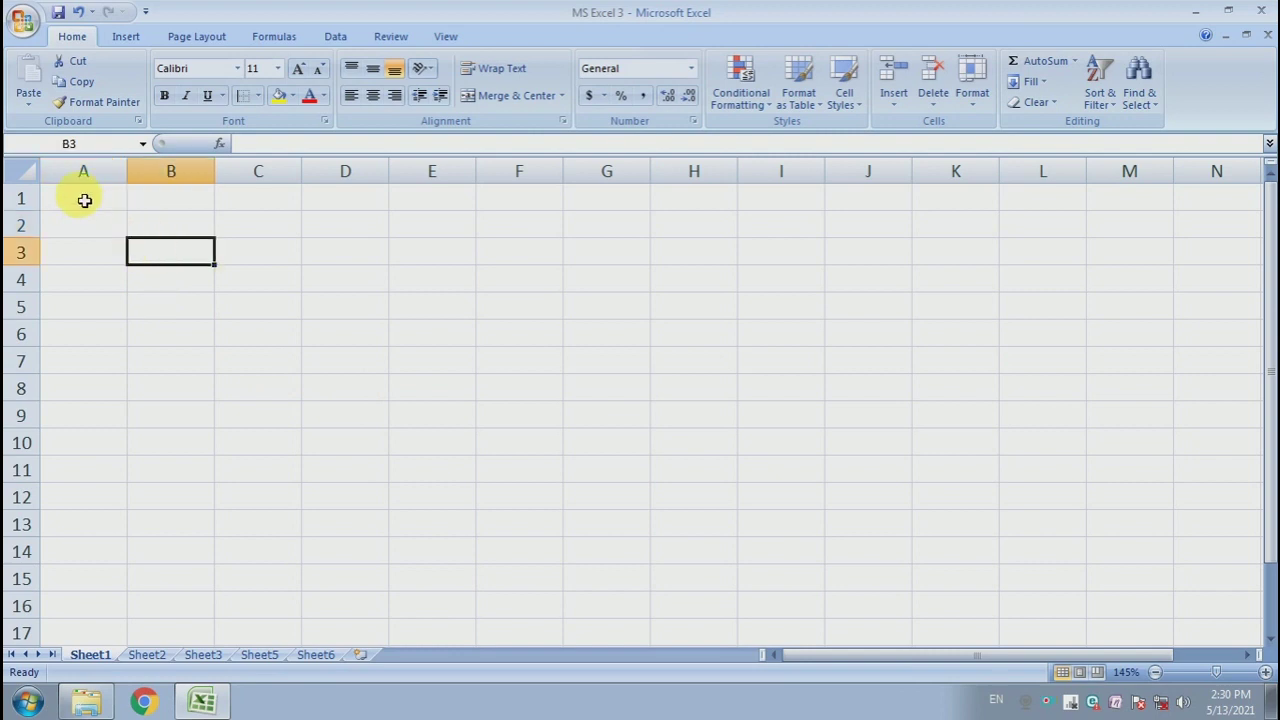
pyautogui.click(84, 200)
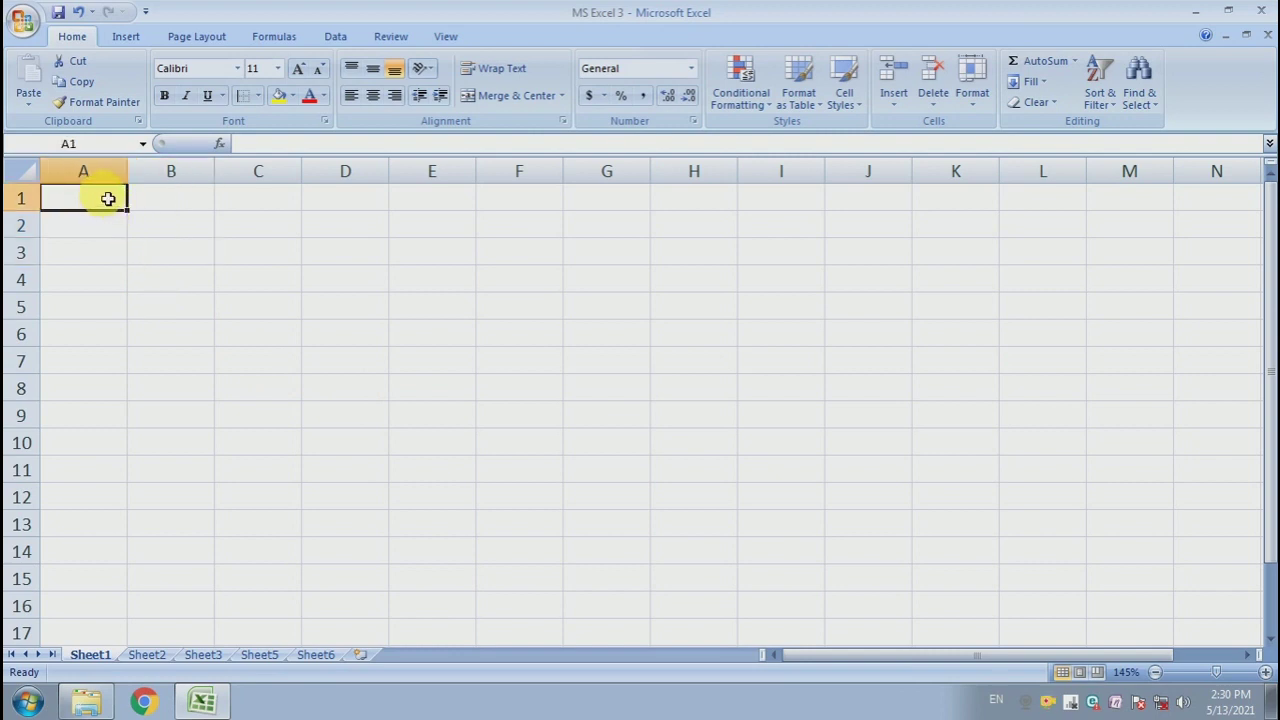
pyautogui.moveTo(123, 197); pyautogui.dragTo(1147, 204)
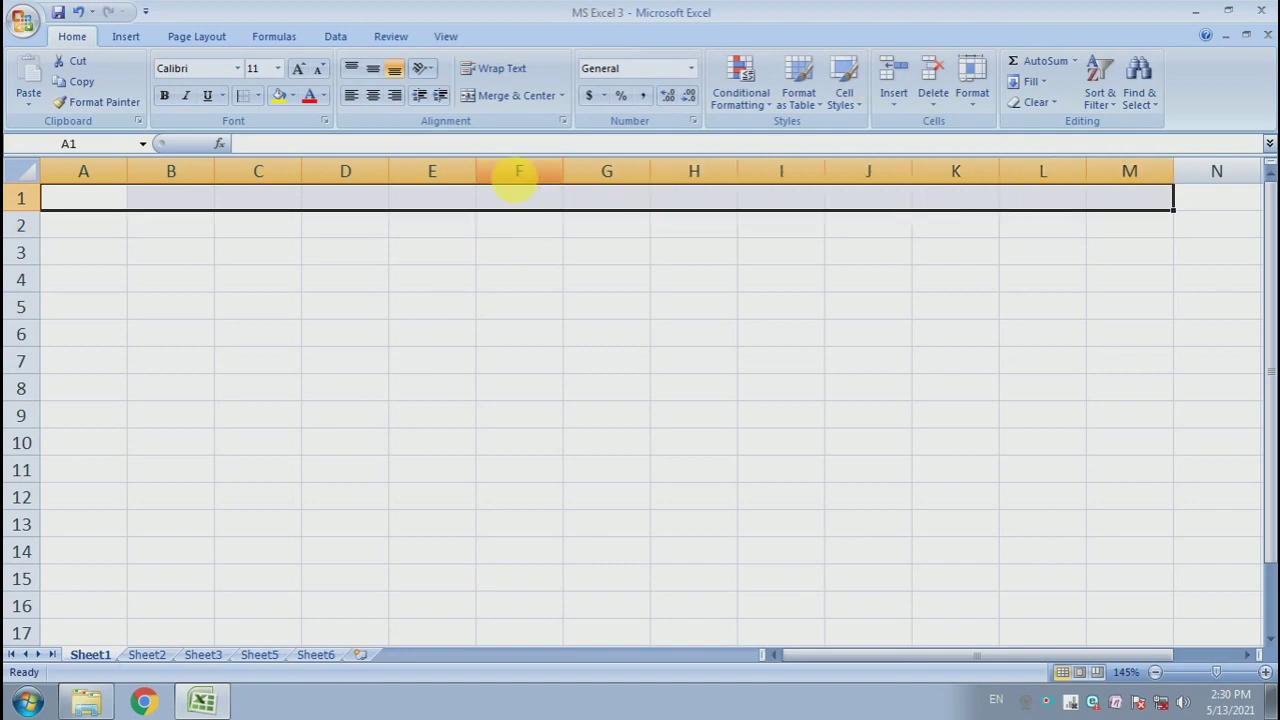
pyautogui.click(552, 280)
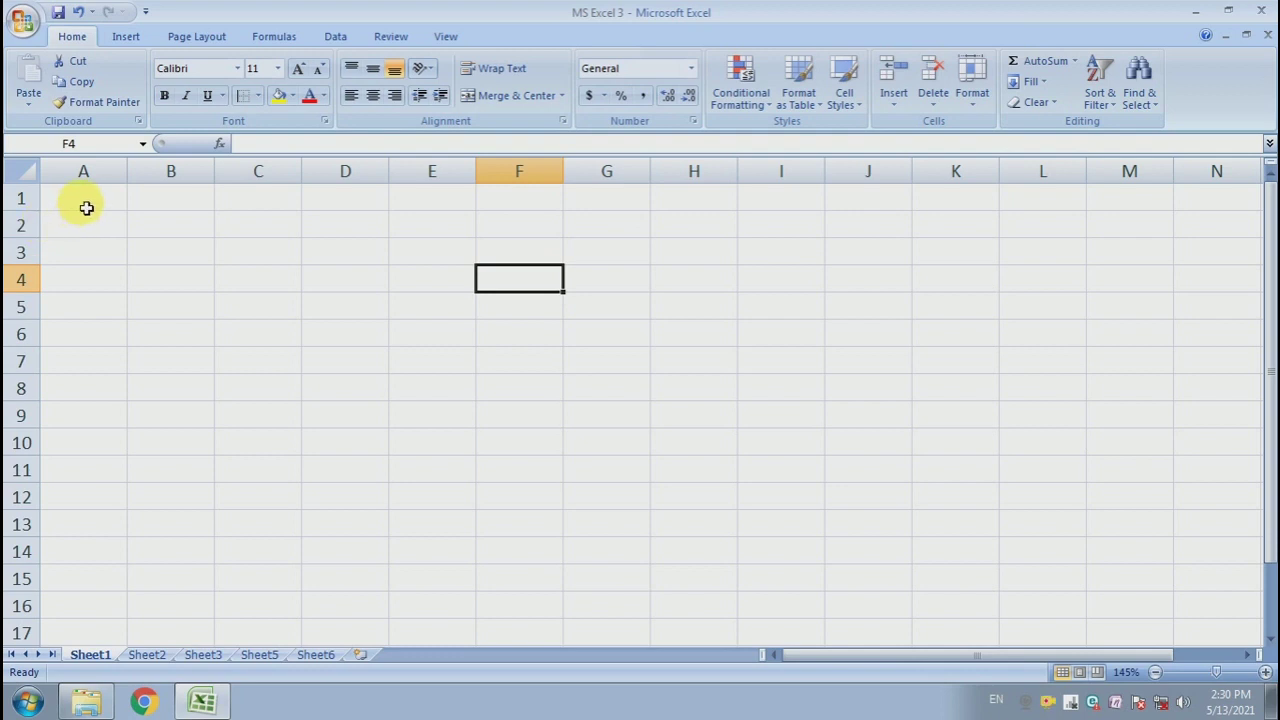
pyautogui.moveTo(86, 206); pyautogui.dragTo(1131, 206)
pyautogui.click(472, 335)
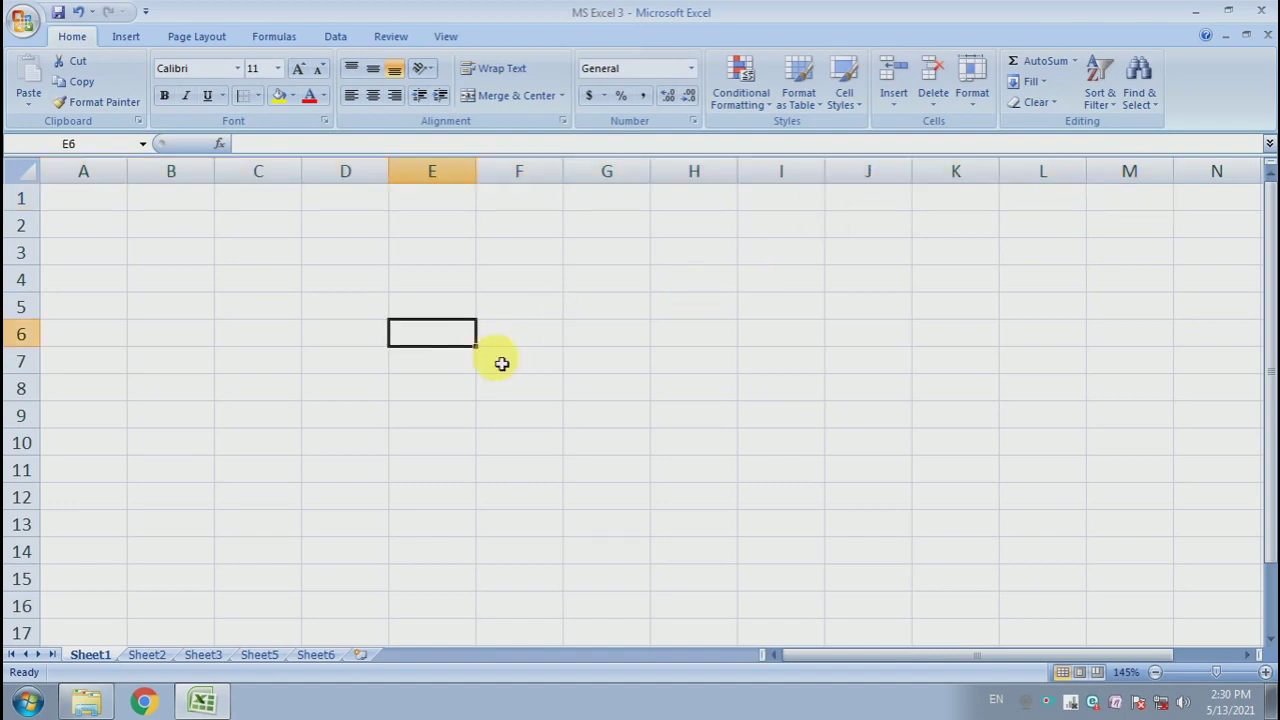
# - Enter the column headers Sr. no., Name and Age in cells A2 to C2
pyautogui.click(77, 224)
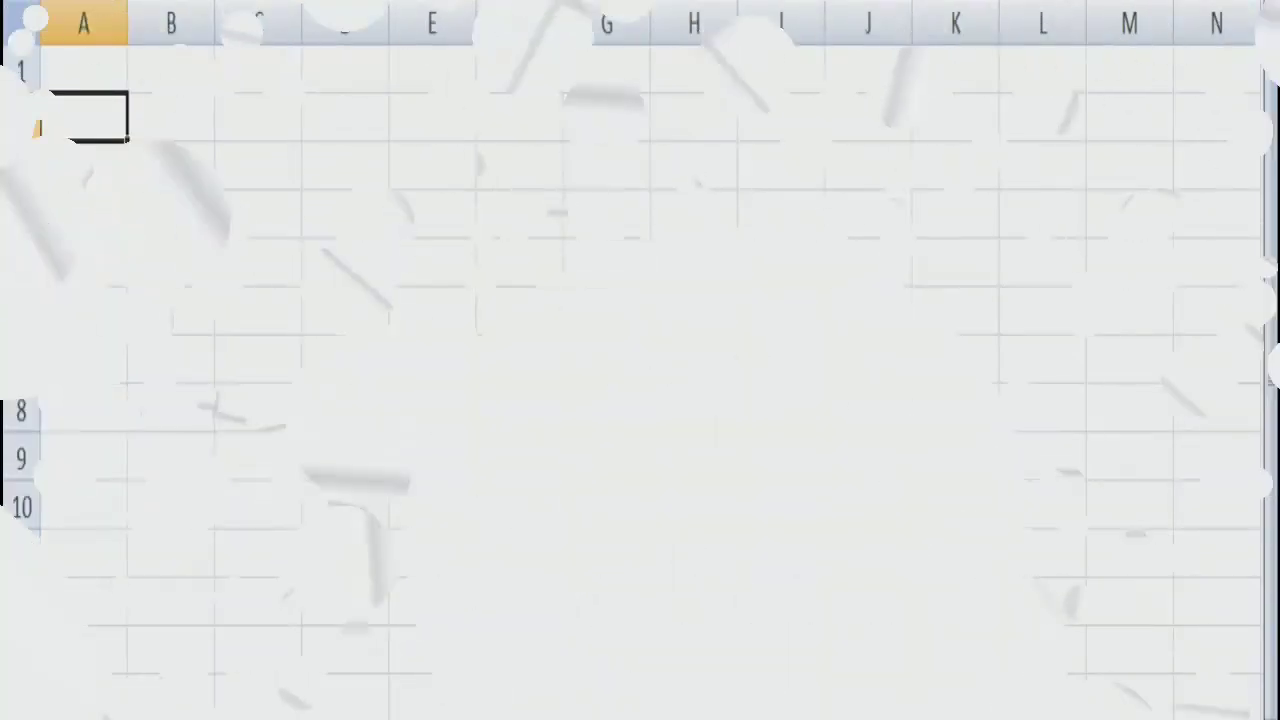
pyautogui.write('Sr. no.')
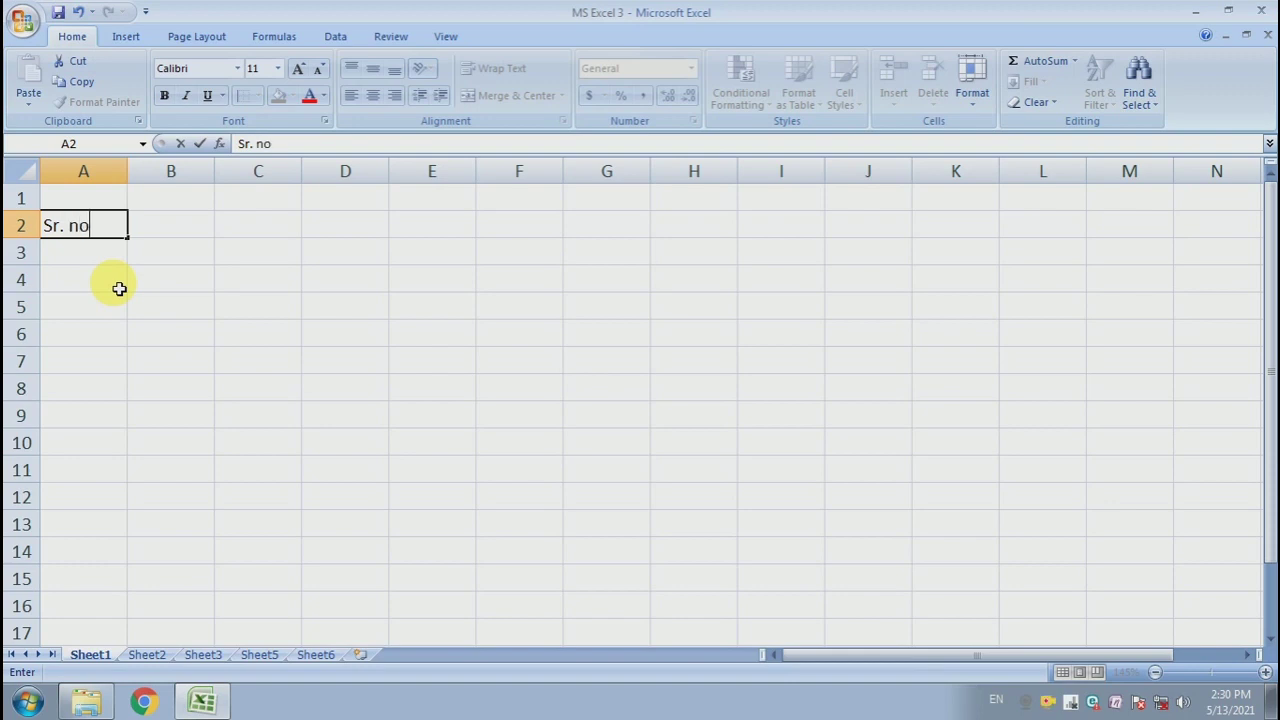
pyautogui.press('Tab')
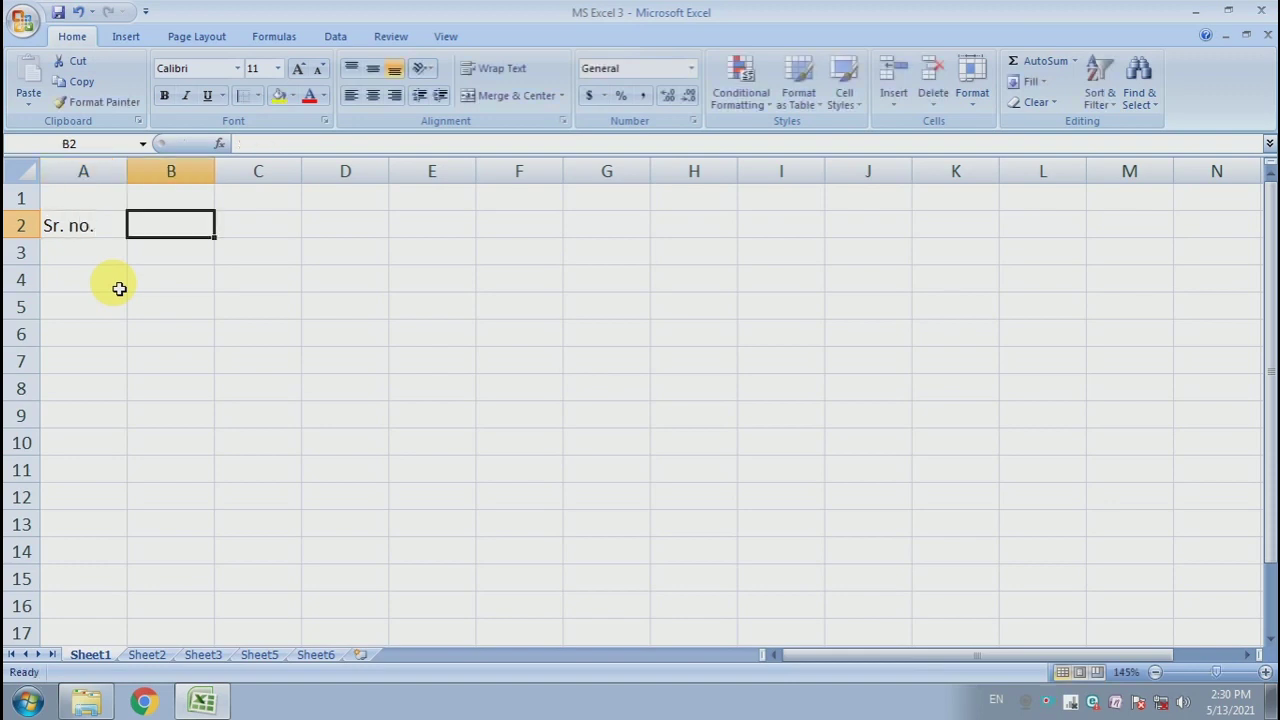
pyautogui.write('Name')
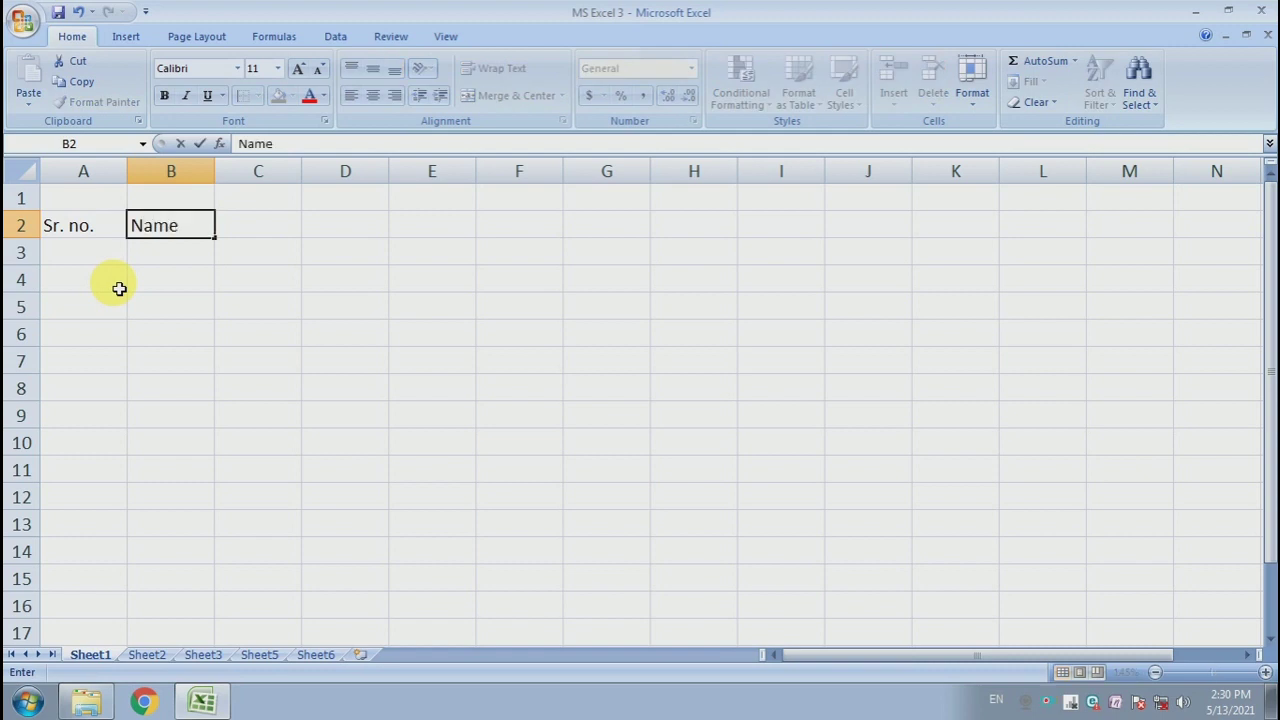
pyautogui.press('Tab')
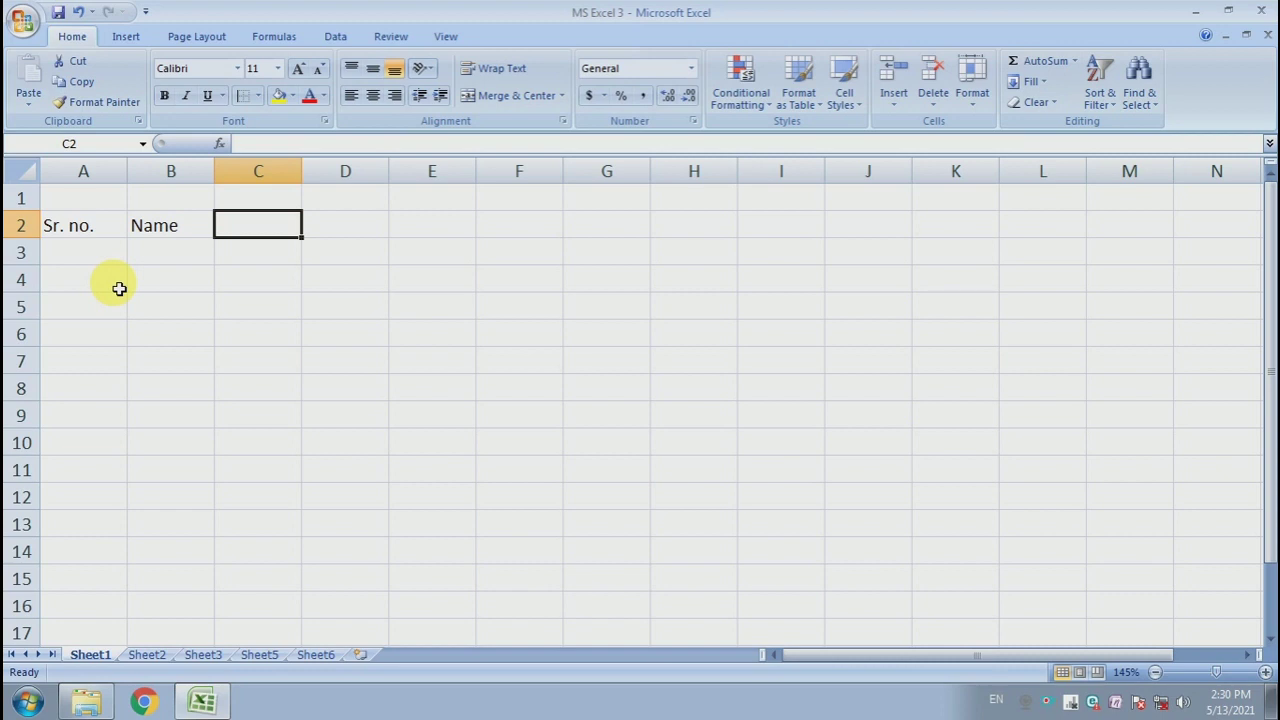
pyautogui.write('Age')
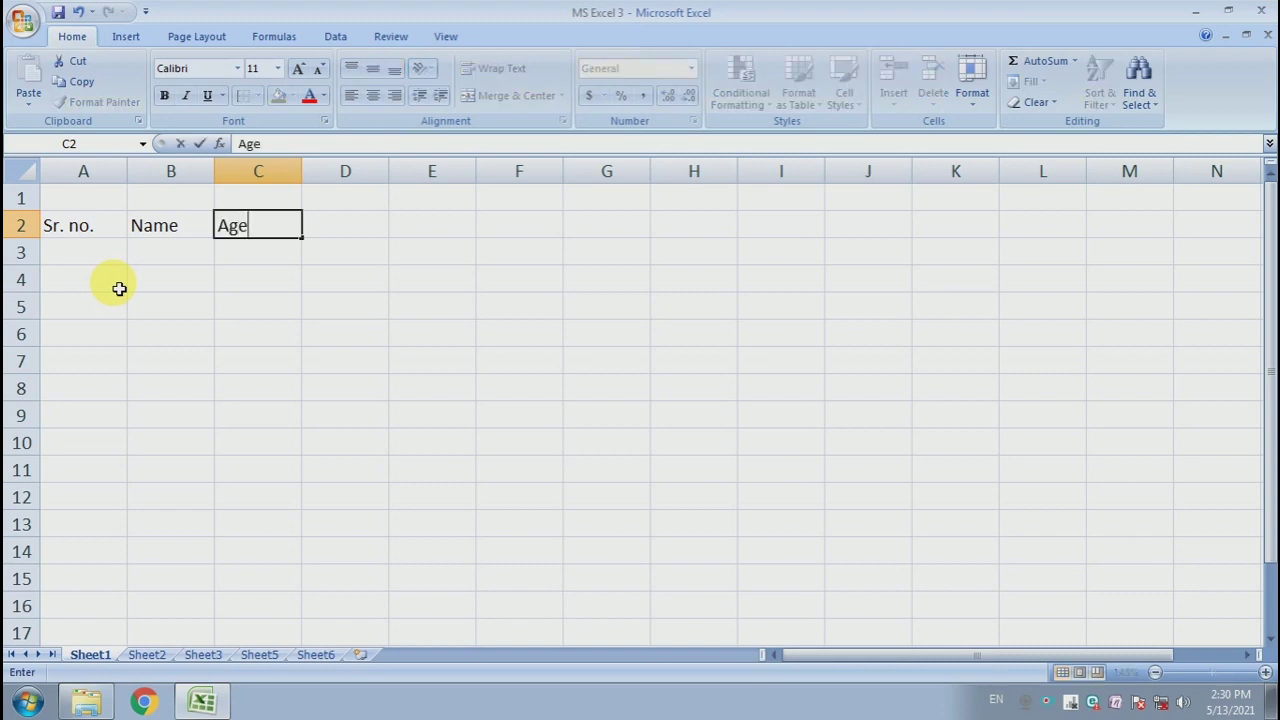
pyautogui.press('Tab')
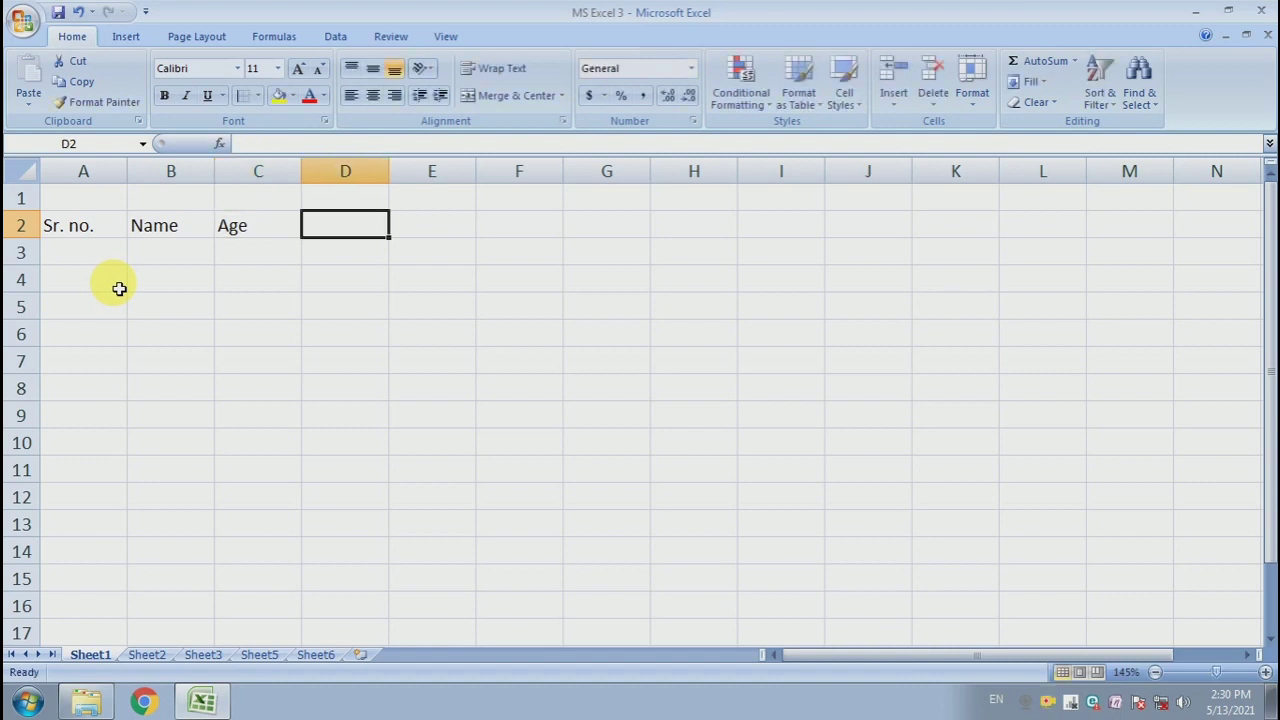
# - Enter Date of birth in D2 and merge and centre it across D2 to F2
pyautogui.write('Date of birth')
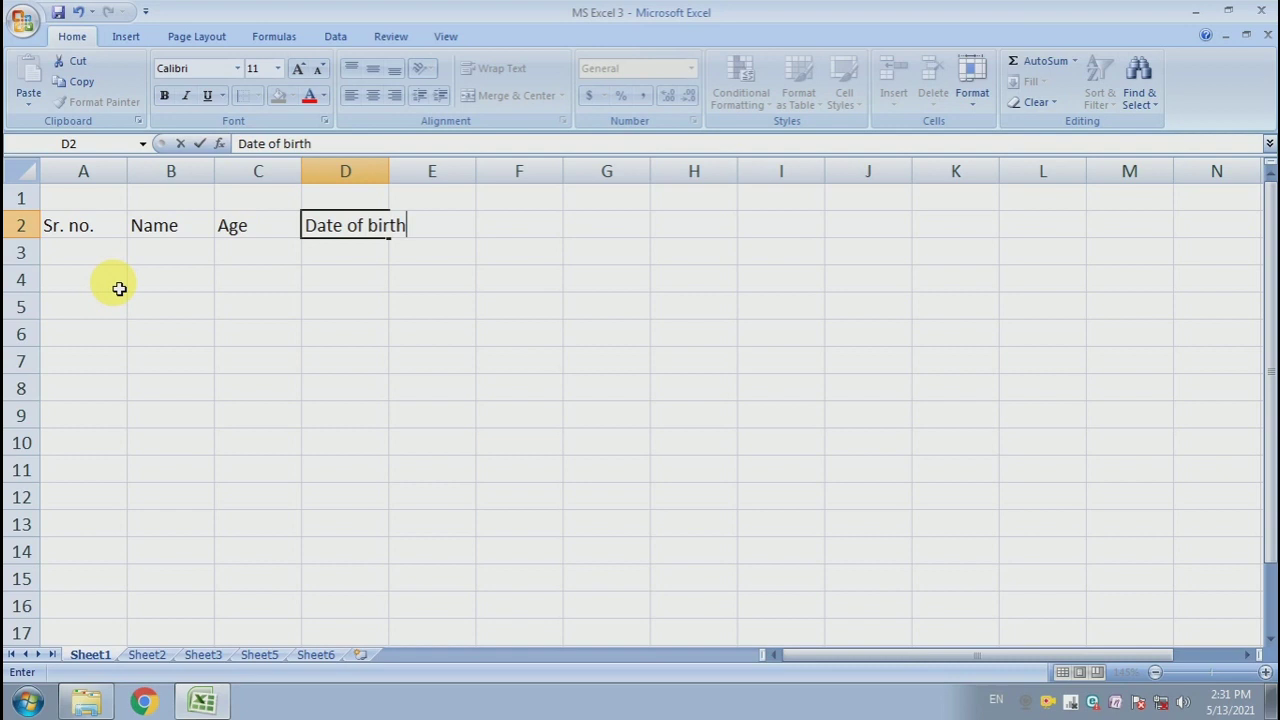
pyautogui.press('Tab')
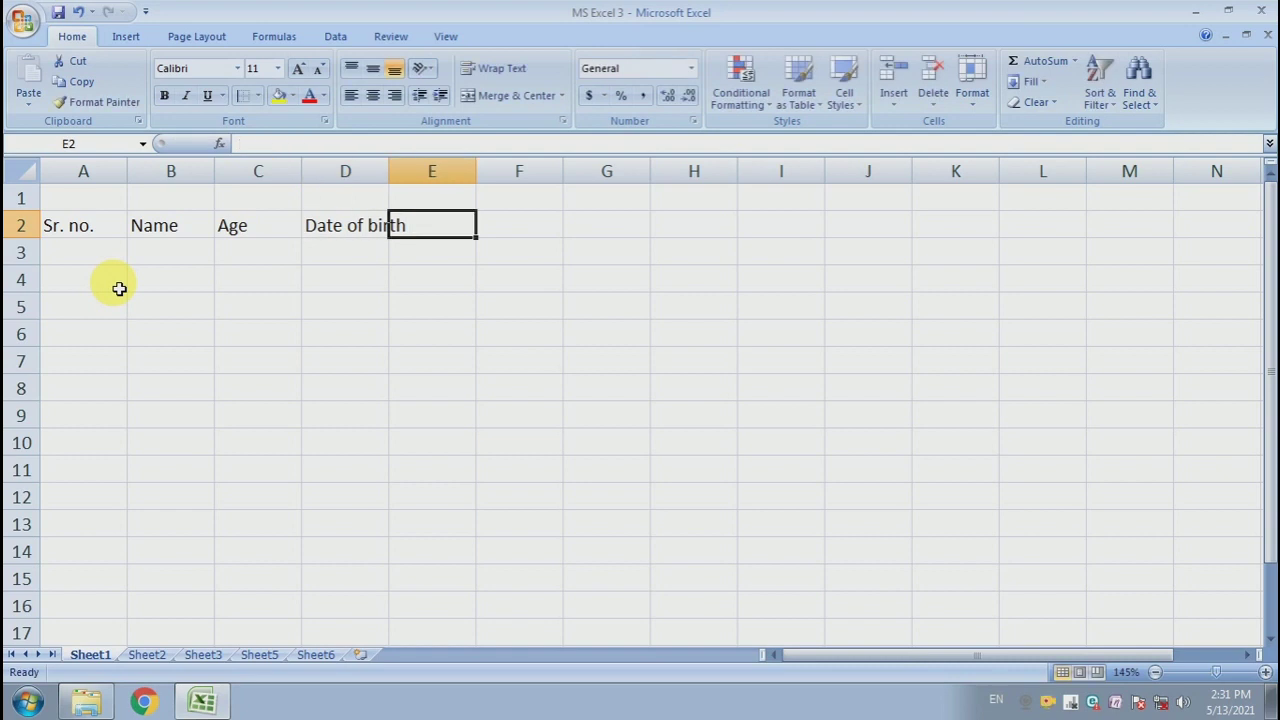
pyautogui.press('Left')
pyautogui.click(362, 252)
pyautogui.moveTo(362, 228); pyautogui.dragTo(520, 228)
pyautogui.click(498, 97)
pyautogui.click(508, 302)
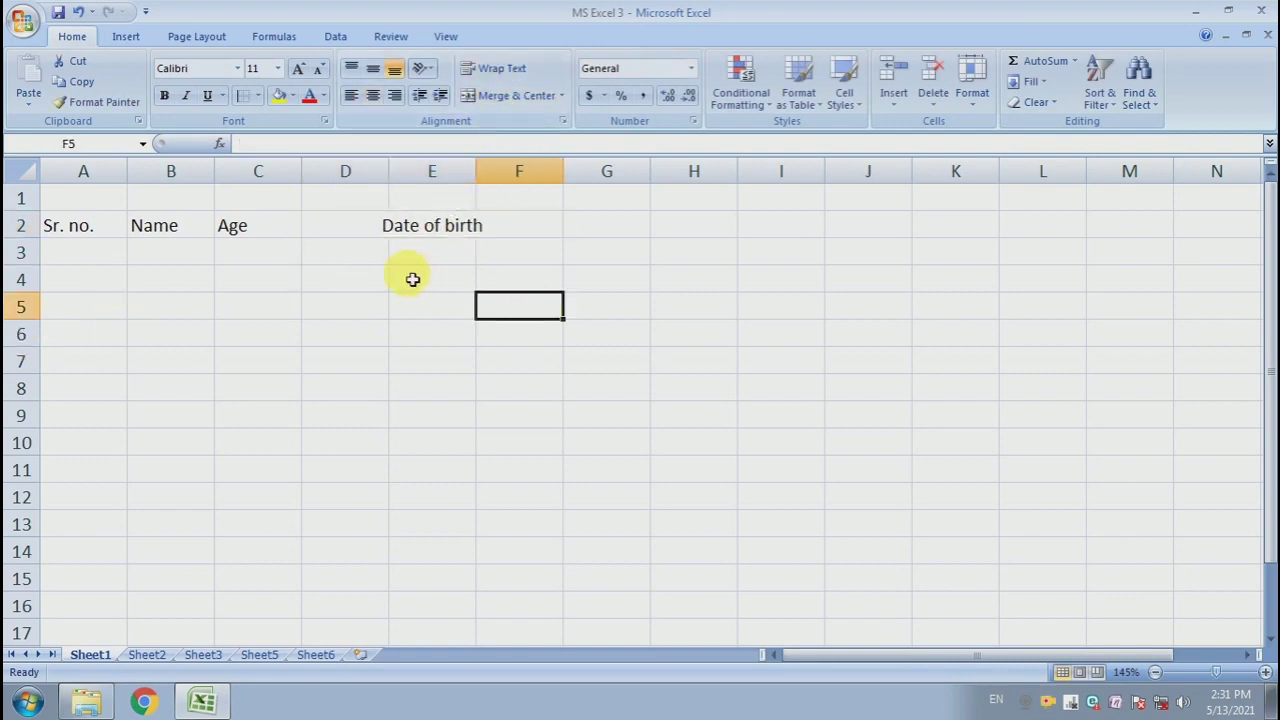
# - Enter the sub-headers Month, Day and Year in cells D3 to F3
pyautogui.click(372, 257)
pyautogui.write('M')
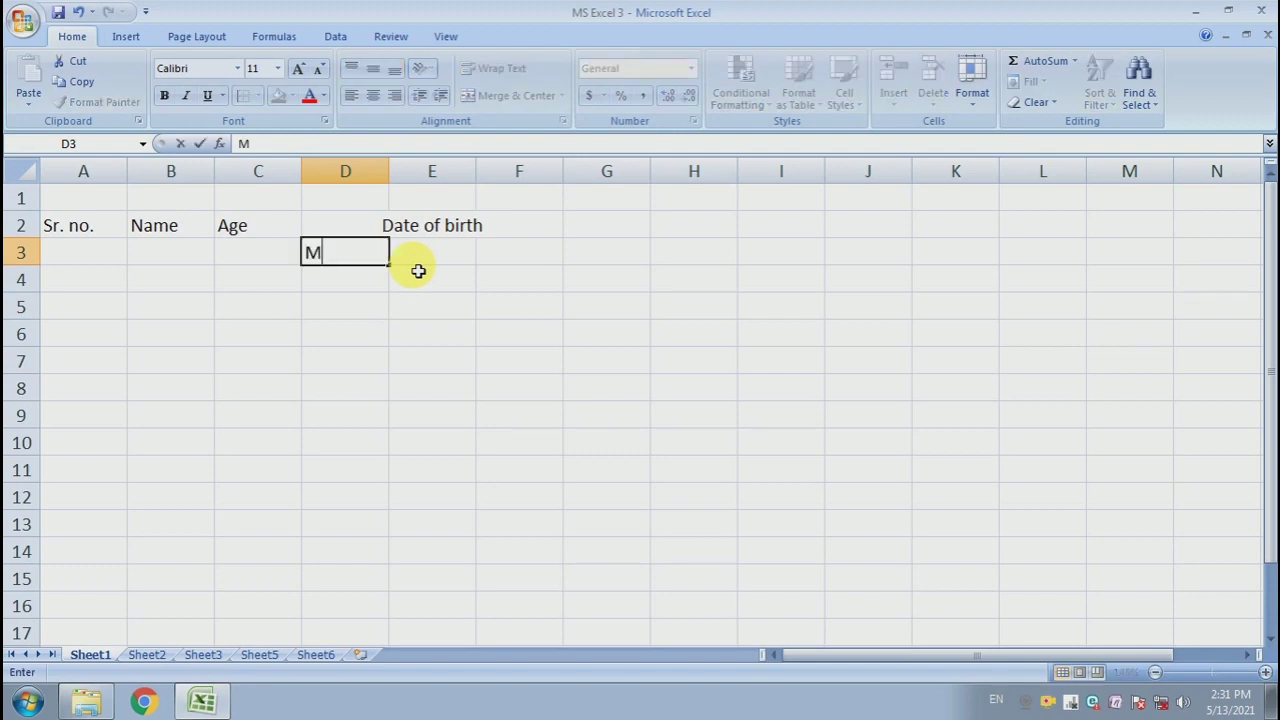
pyautogui.write('onth')
pyautogui.click(418, 270)
pyautogui.write('Da')
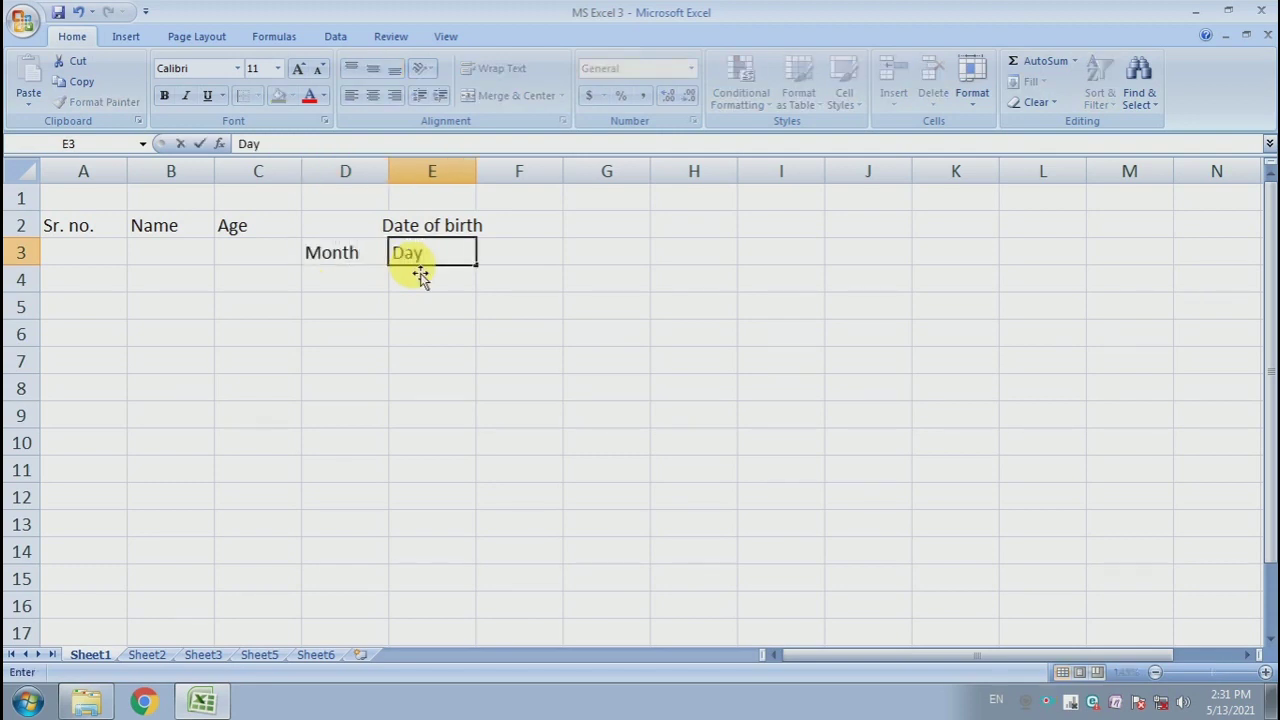
pyautogui.write('y')
pyautogui.press('Tab')
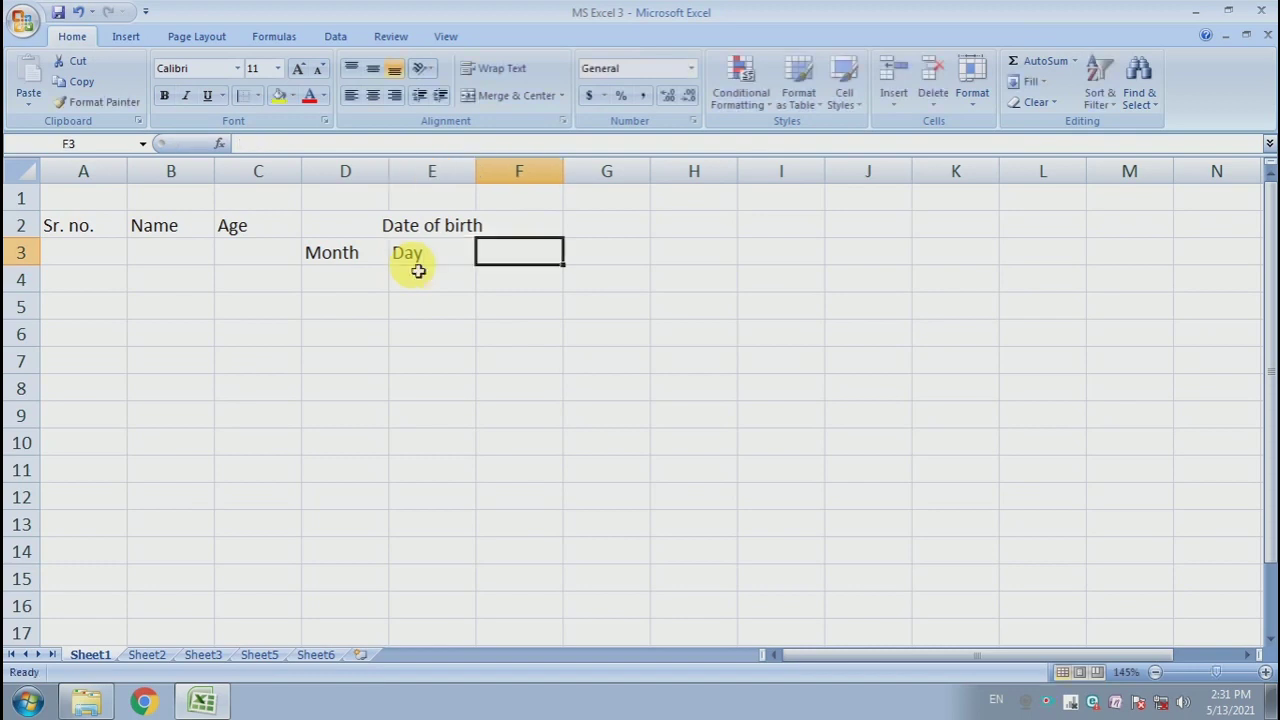
pyautogui.write('Year')
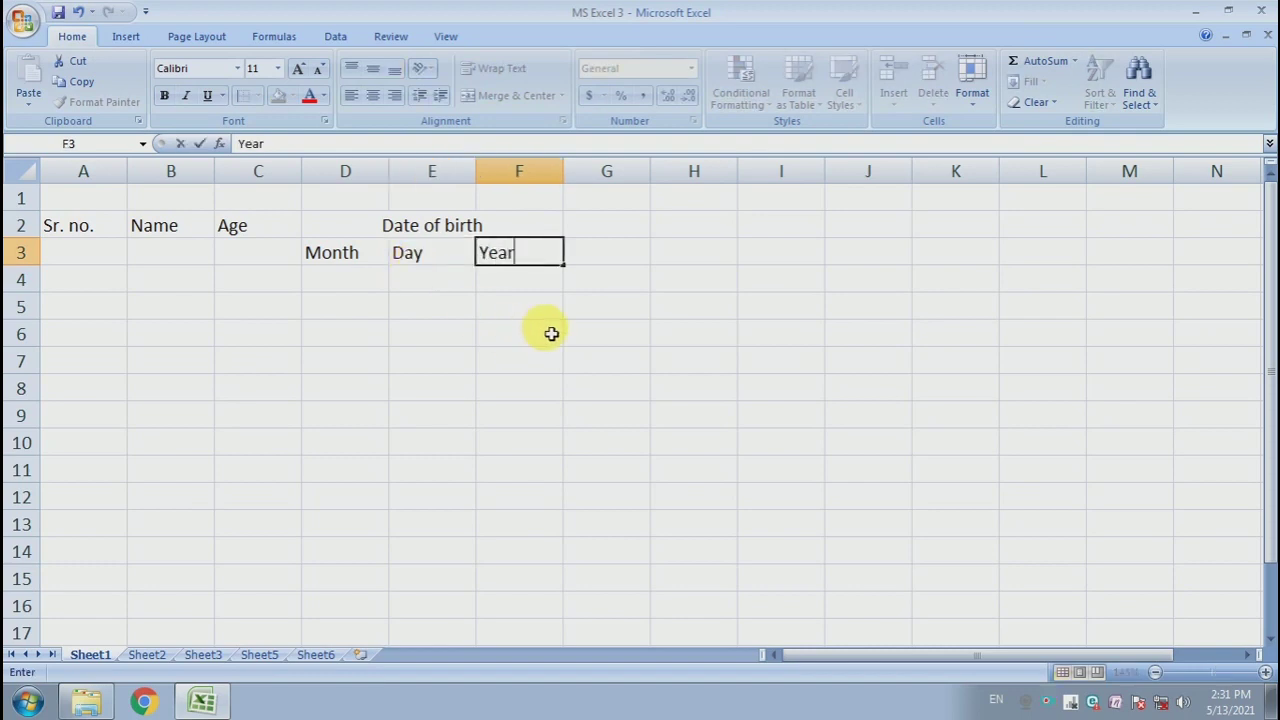
pyautogui.click(525, 331)
# - Enter the headers Gender and Marital Status in cells G2 and H2
pyautogui.click(625, 233)
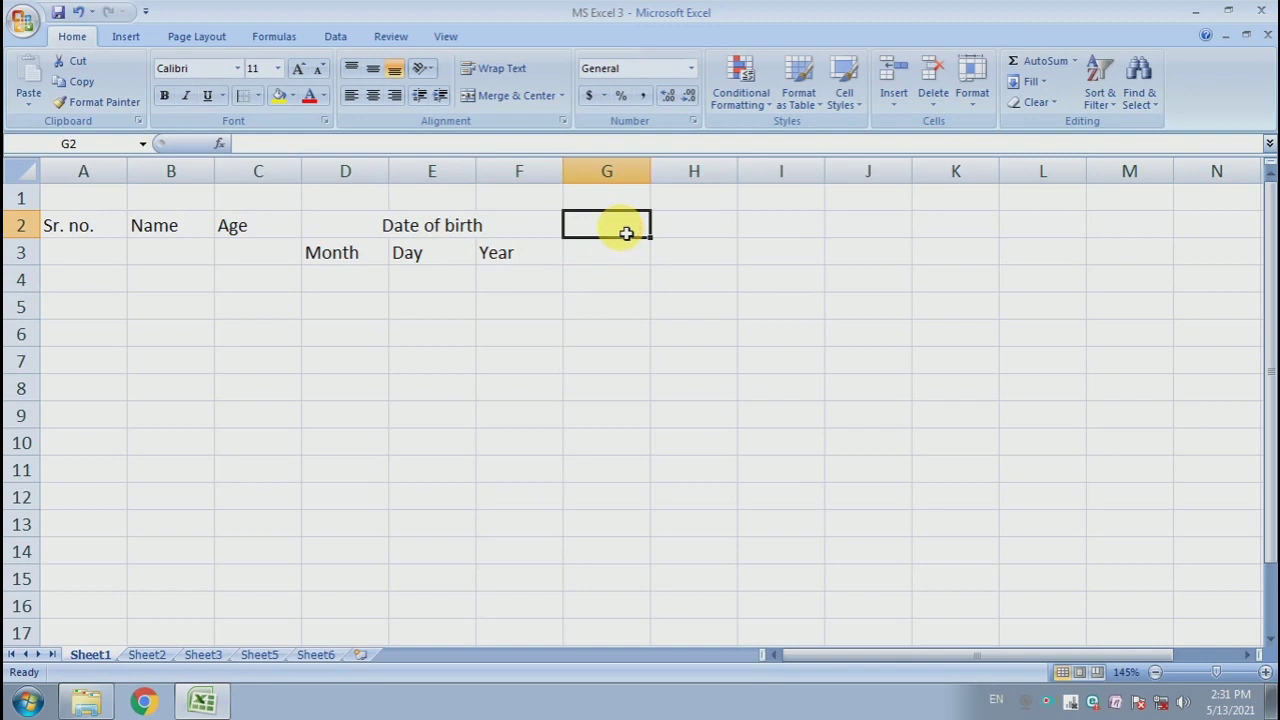
pyautogui.write('Gende')
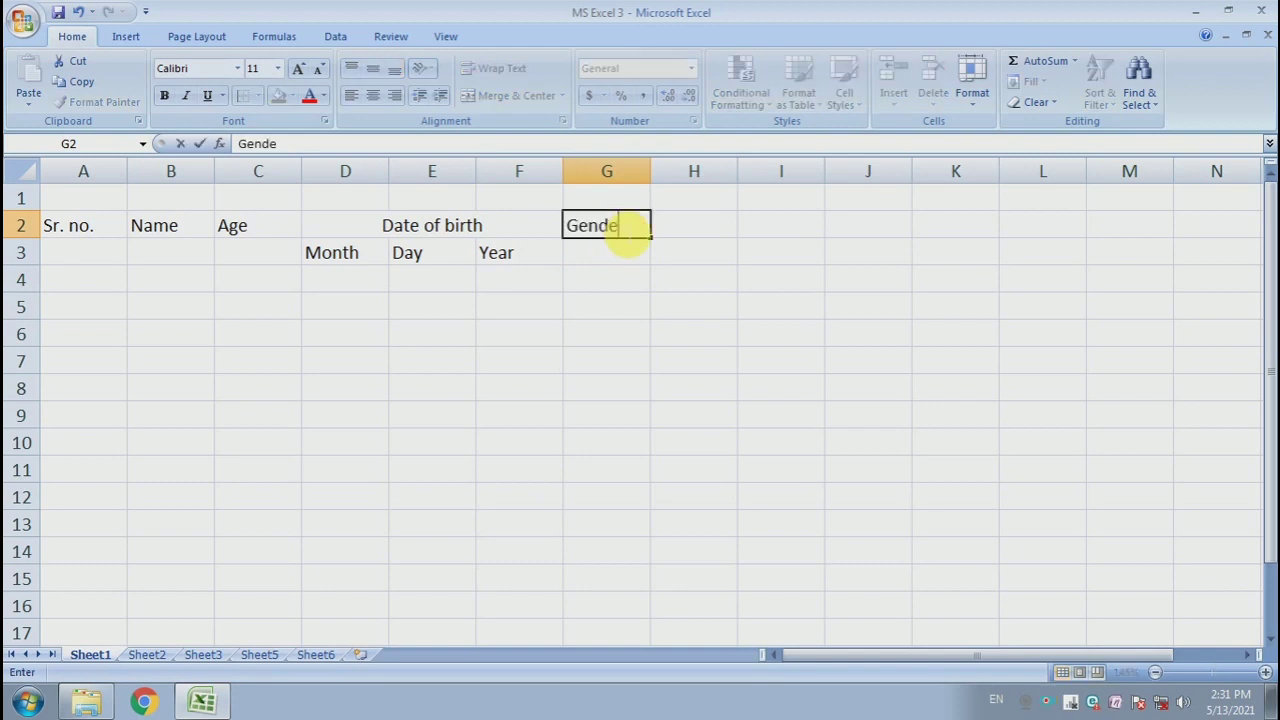
pyautogui.write('r')
pyautogui.press('Tab')
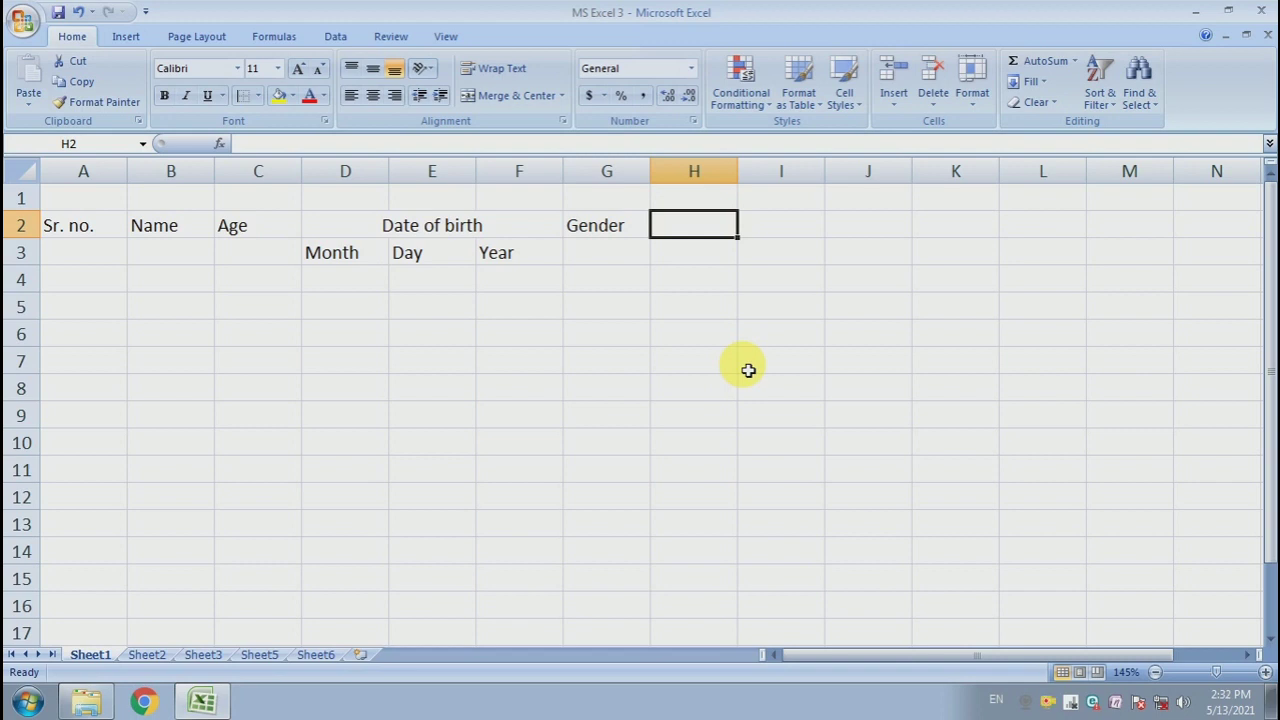
pyautogui.write('Marital')
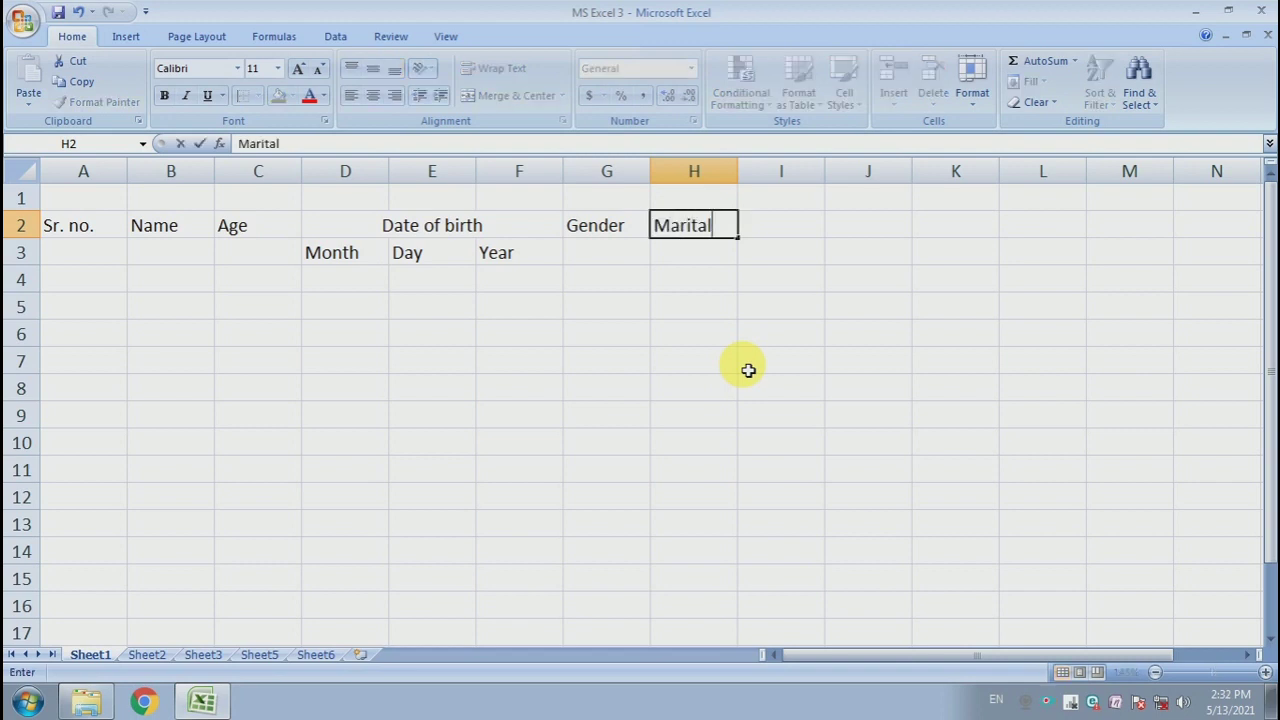
pyautogui.write(' Status')
pyautogui.press('Tab')
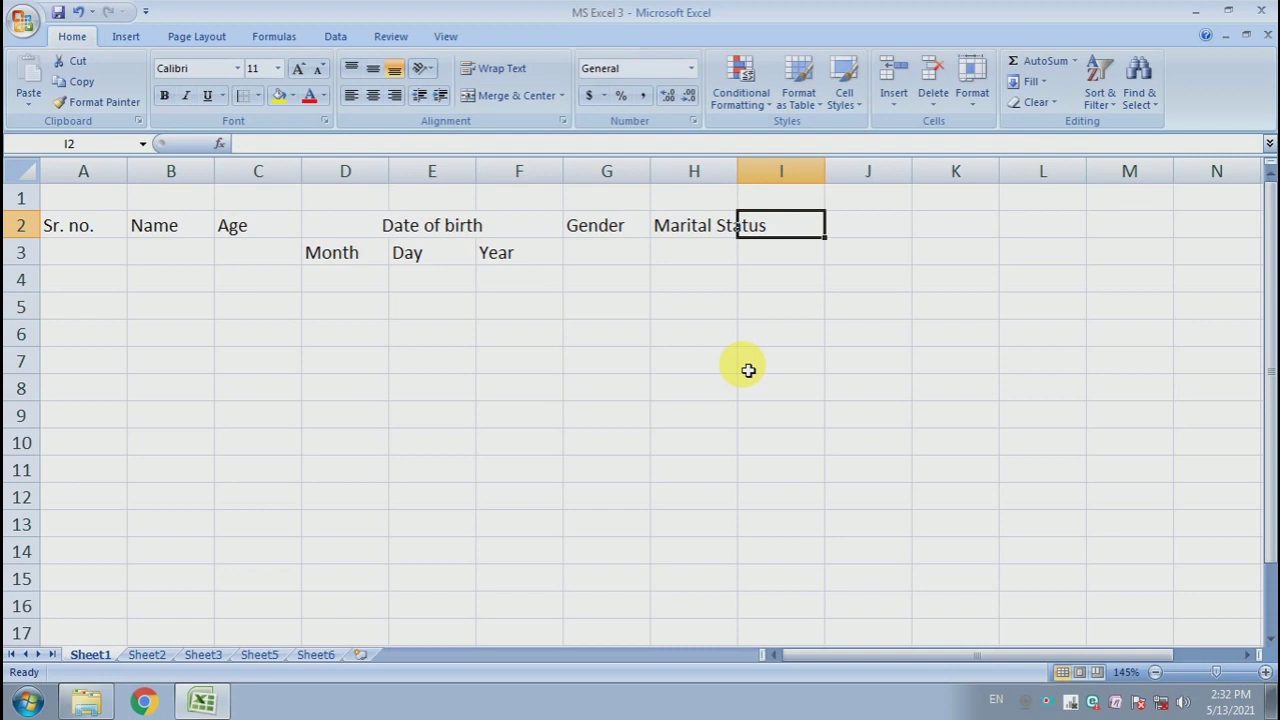
# - Enter the headers Religion, Nationality and ID Proof in cells I2 to K2
pyautogui.write('Religion')
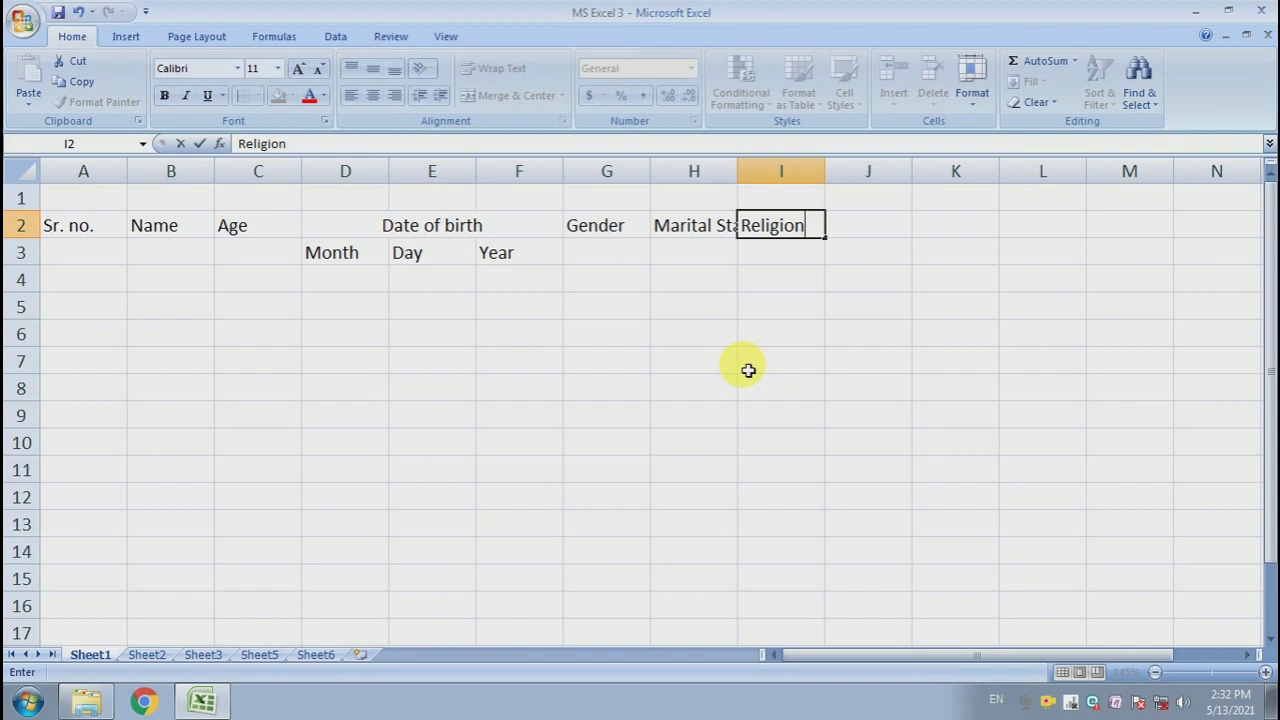
pyautogui.press('Tab')
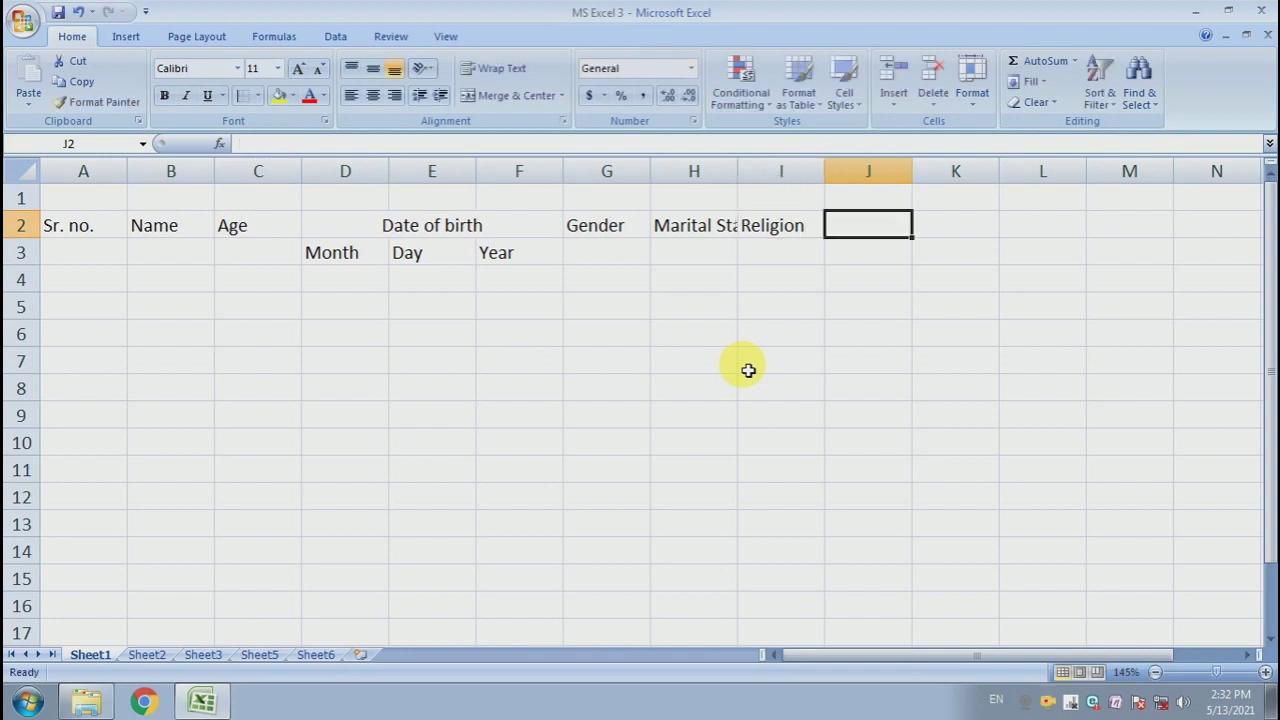
pyautogui.write('Natio')
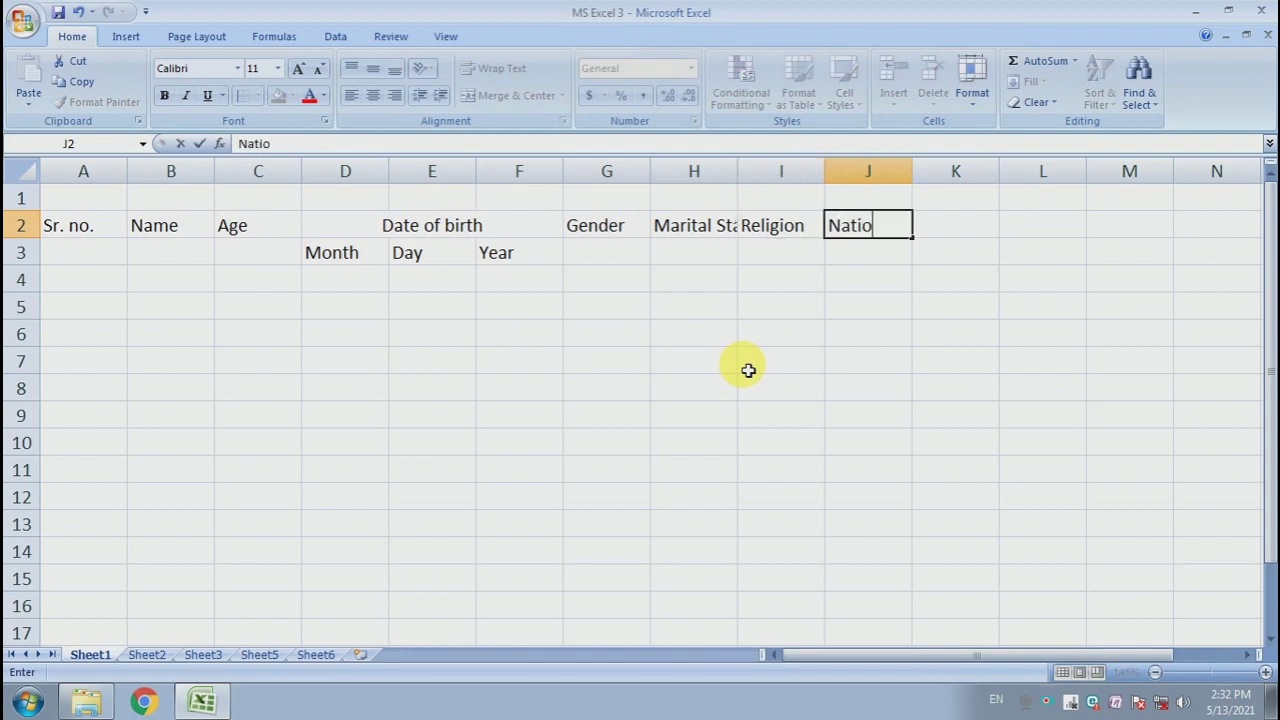
pyautogui.write('nality')
pyautogui.press('Tab')
pyautogui.write('ID')
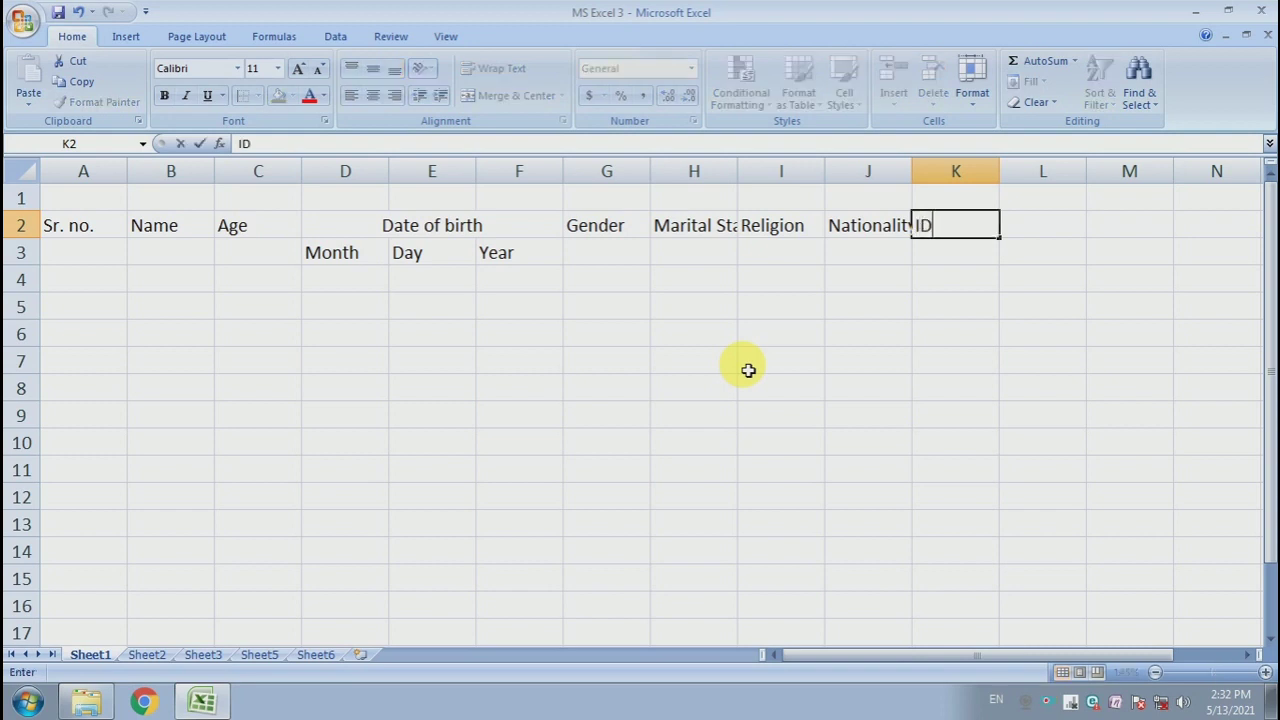
pyautogui.write(' Proof')
pyautogui.press('Return')
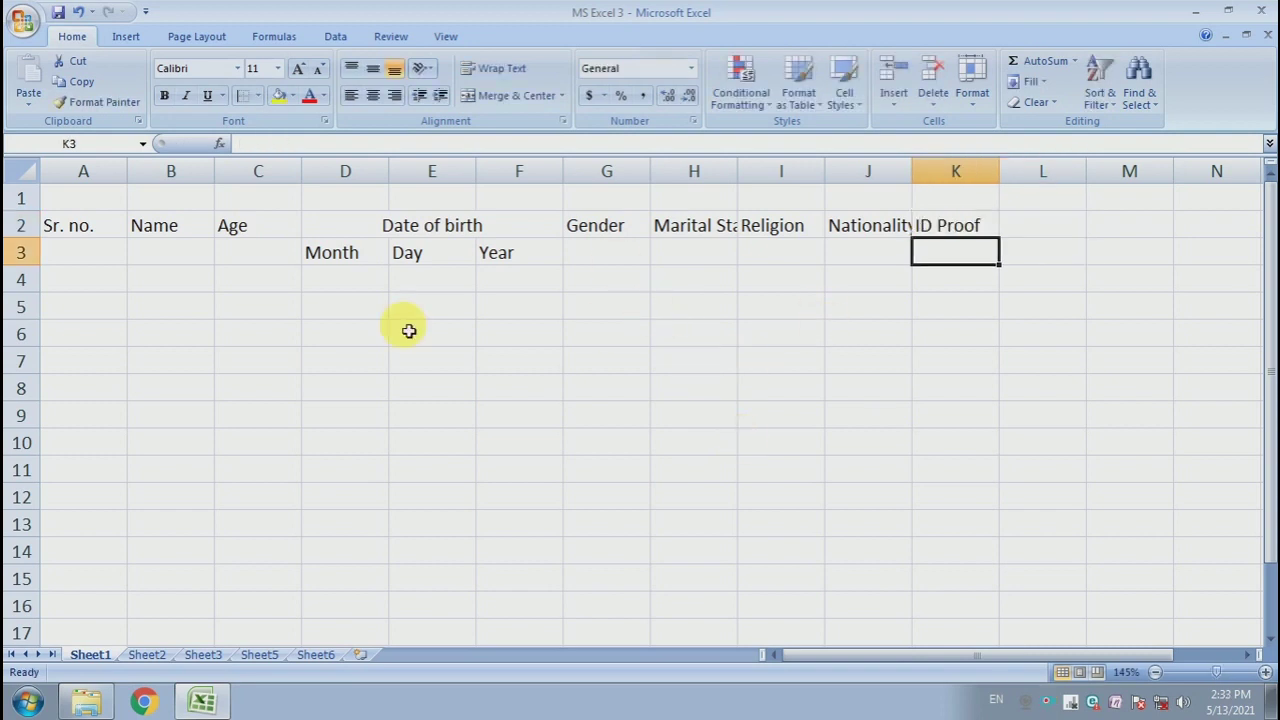
# - Widen the Marital Status and Nationality columns so their headers fit
pyautogui.click(108, 250)
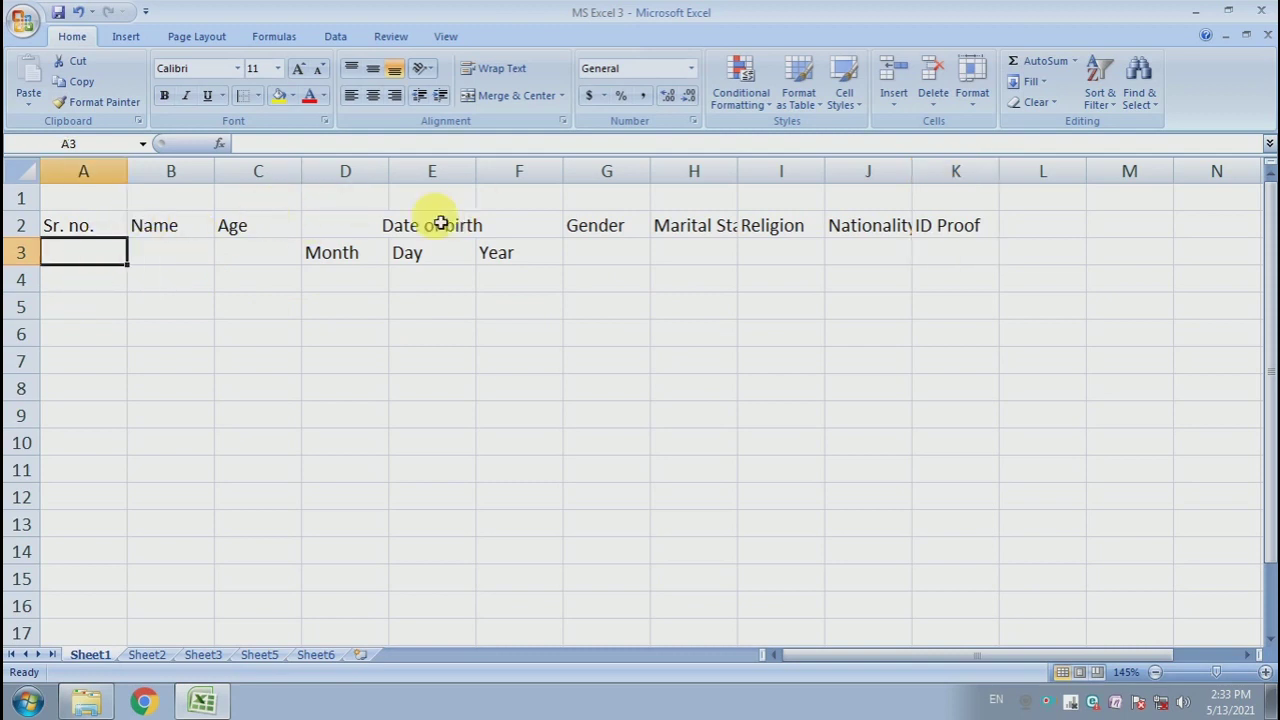
pyautogui.moveTo(737, 171); pyautogui.dragTo(777, 171)
pyautogui.moveTo(951, 171); pyautogui.dragTo(966, 172)
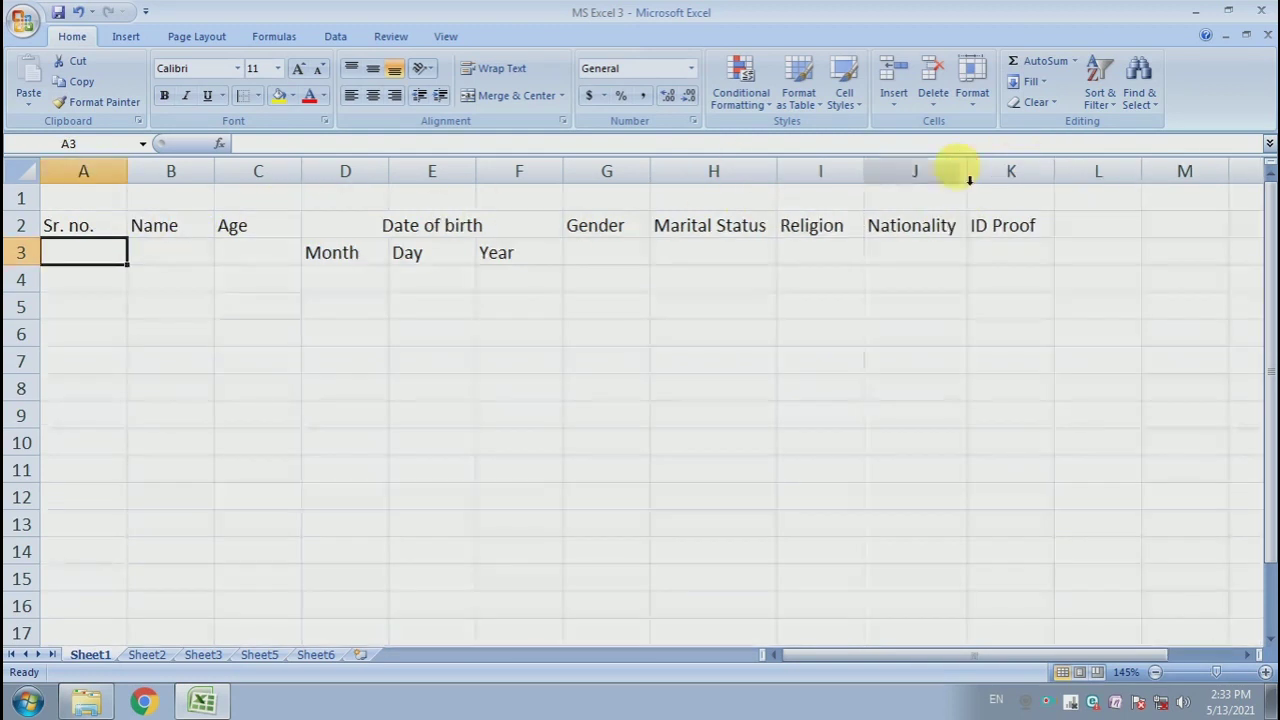
pyautogui.click(170, 497)
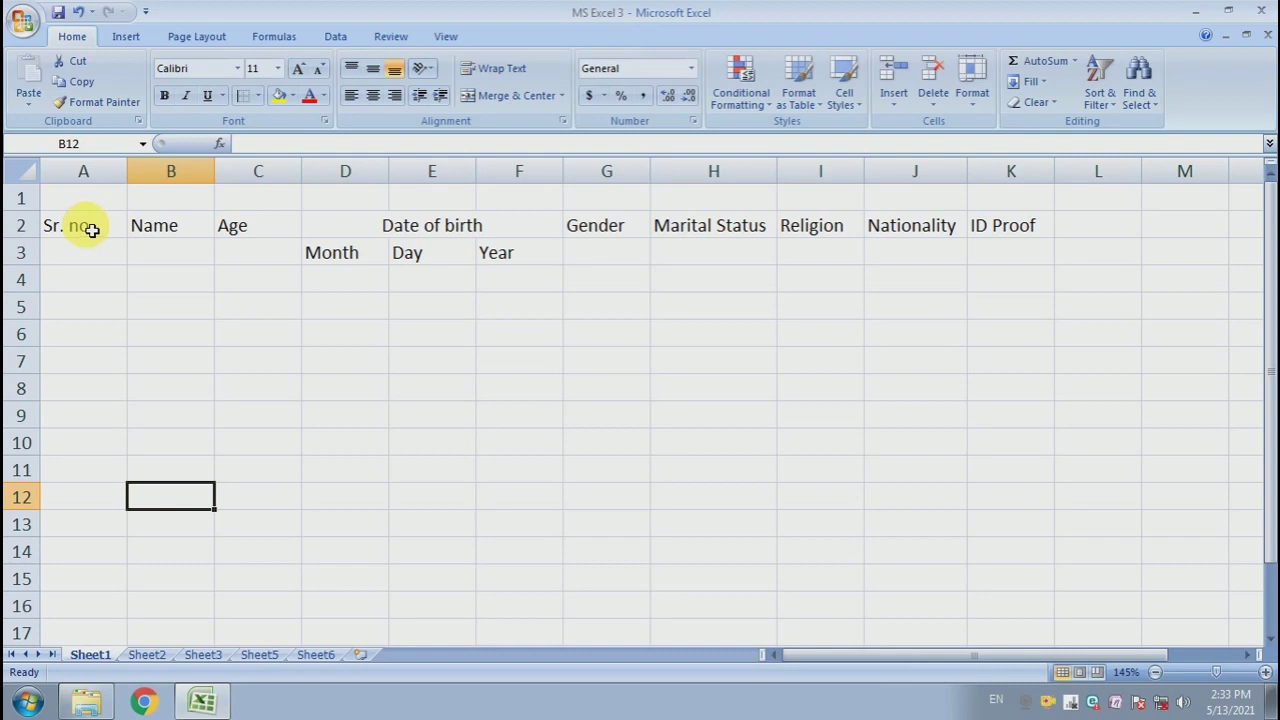
# - Merge and centre the Sr. no., Name and Age headers each across rows 2 and 3
pyautogui.moveTo(91, 230); pyautogui.dragTo(96, 247)
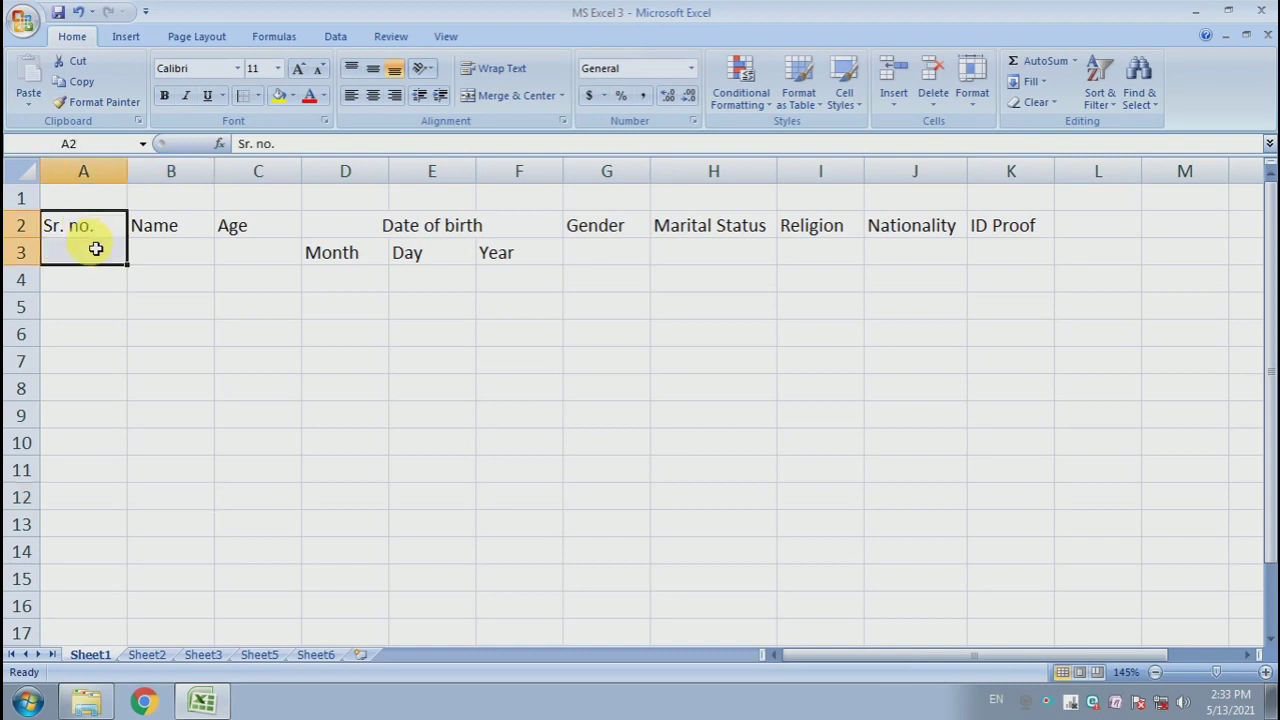
pyautogui.click(490, 96)
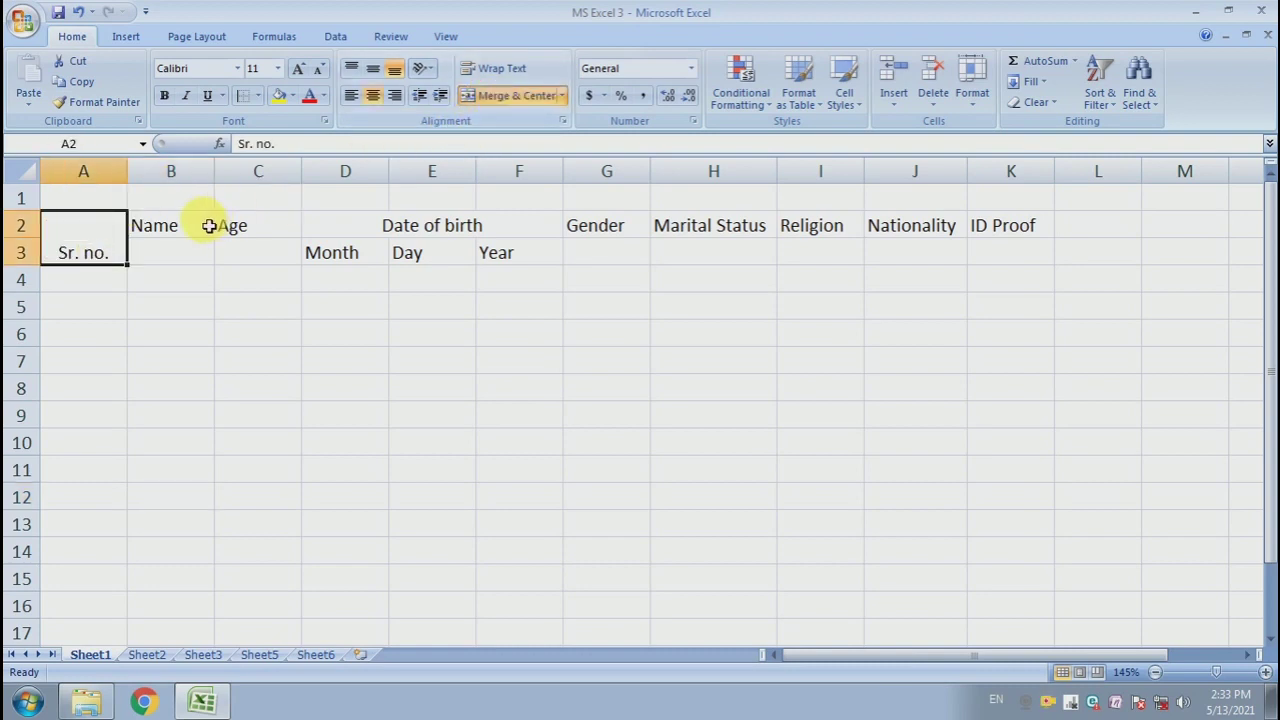
pyautogui.moveTo(209, 226); pyautogui.dragTo(192, 252)
pyautogui.click(514, 96)
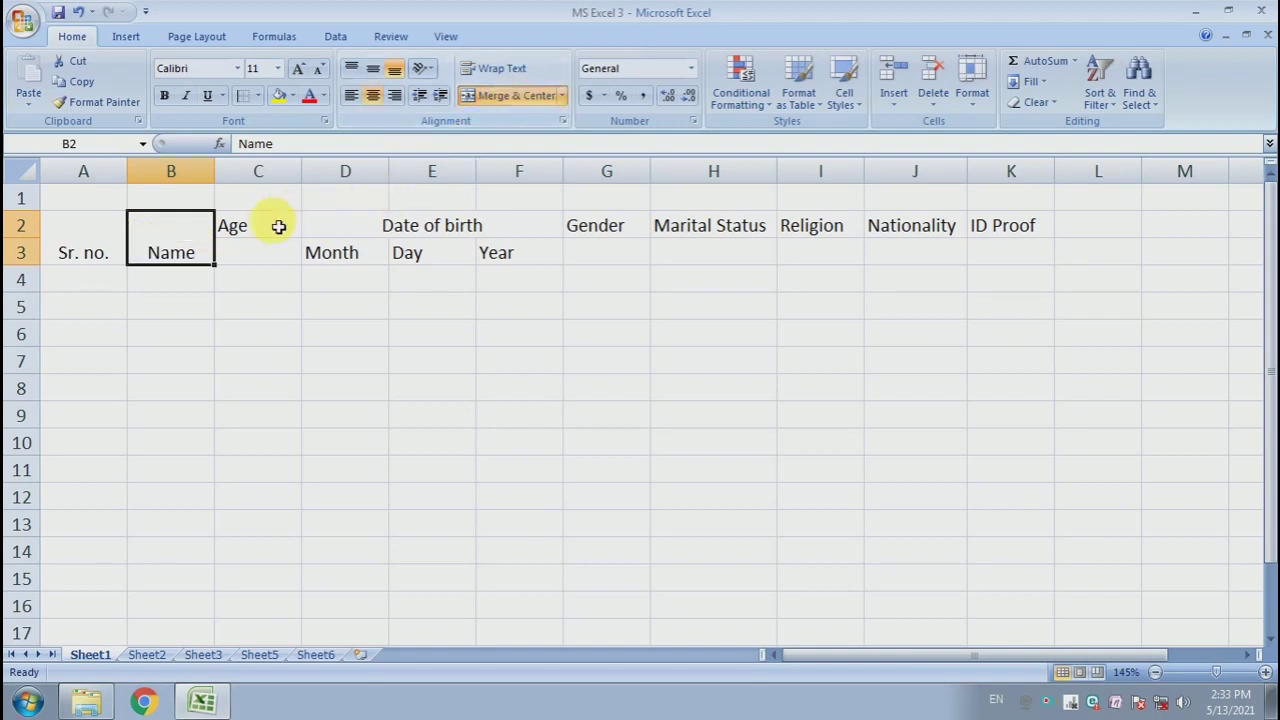
pyautogui.moveTo(279, 226); pyautogui.dragTo(271, 243)
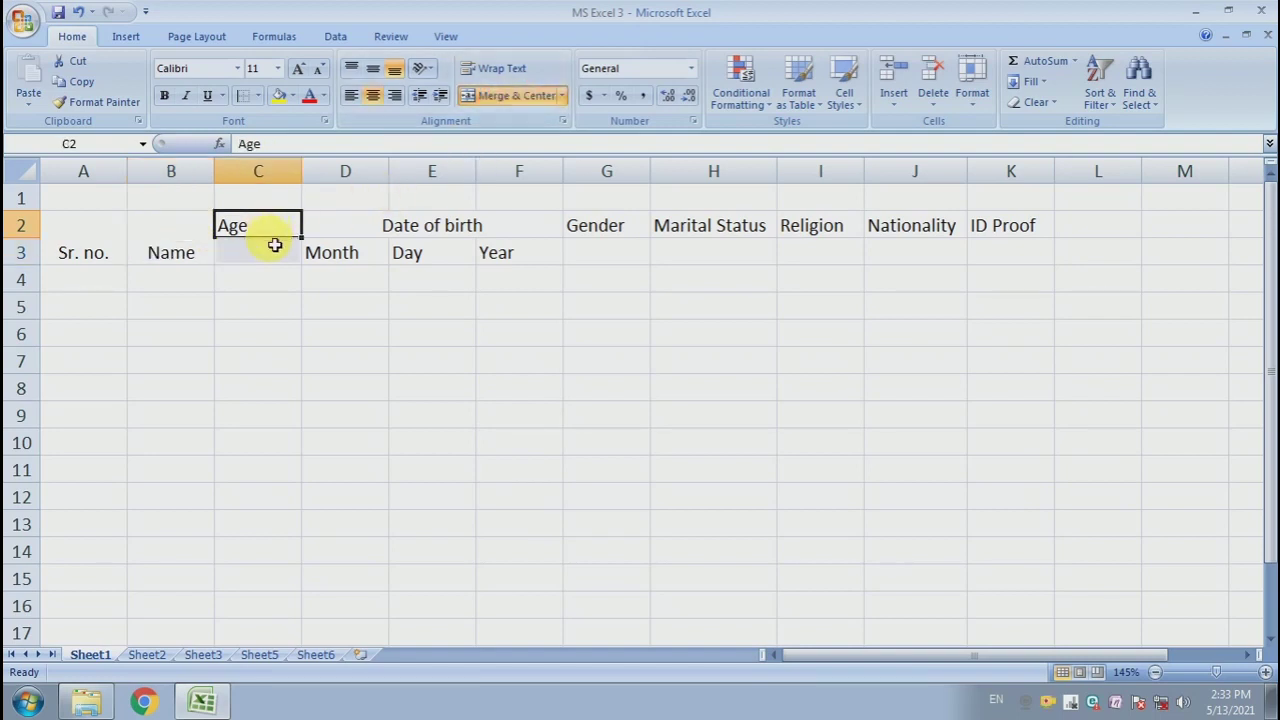
pyautogui.click(518, 97)
# - Merge and centre the Gender, Marital Status, Religion, Nationality and ID Proof headers each across rows 2 and 3
pyautogui.moveTo(608, 229); pyautogui.dragTo(615, 252)
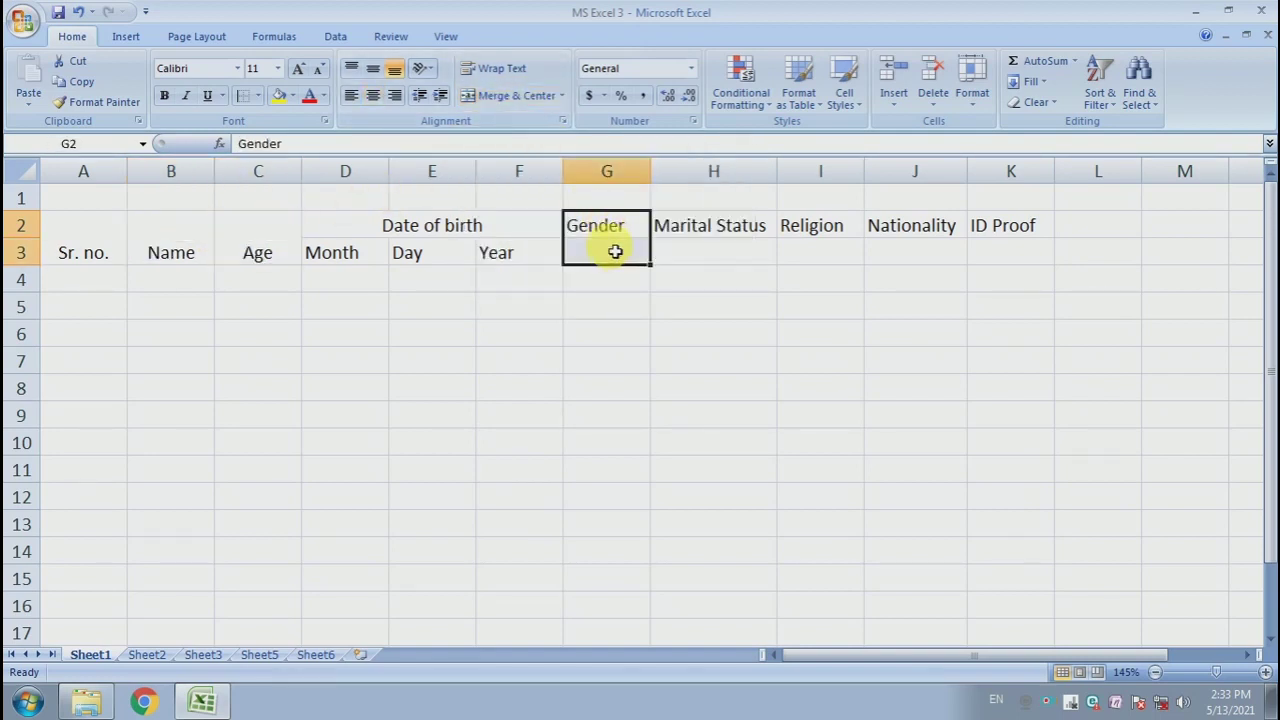
pyautogui.click(514, 96)
pyautogui.moveTo(731, 212); pyautogui.dragTo(814, 250)
pyautogui.click(515, 96)
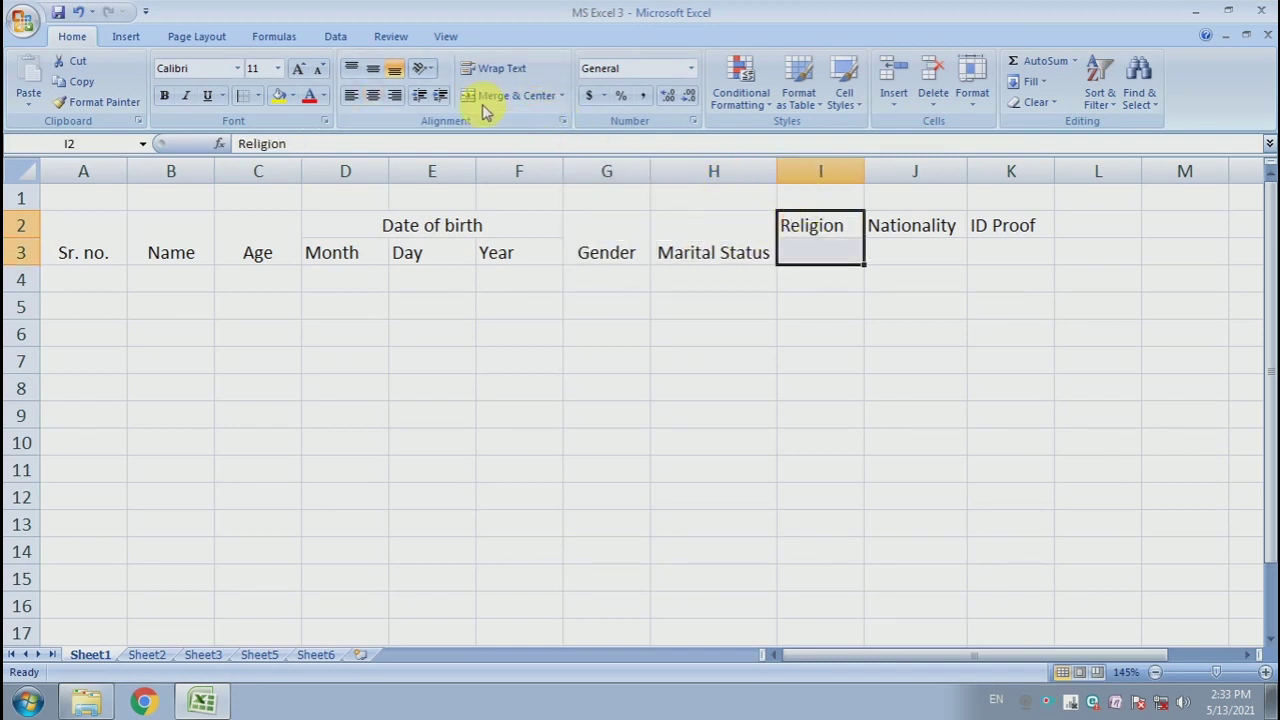
pyautogui.click(515, 96)
pyautogui.moveTo(912, 228); pyautogui.dragTo(915, 255)
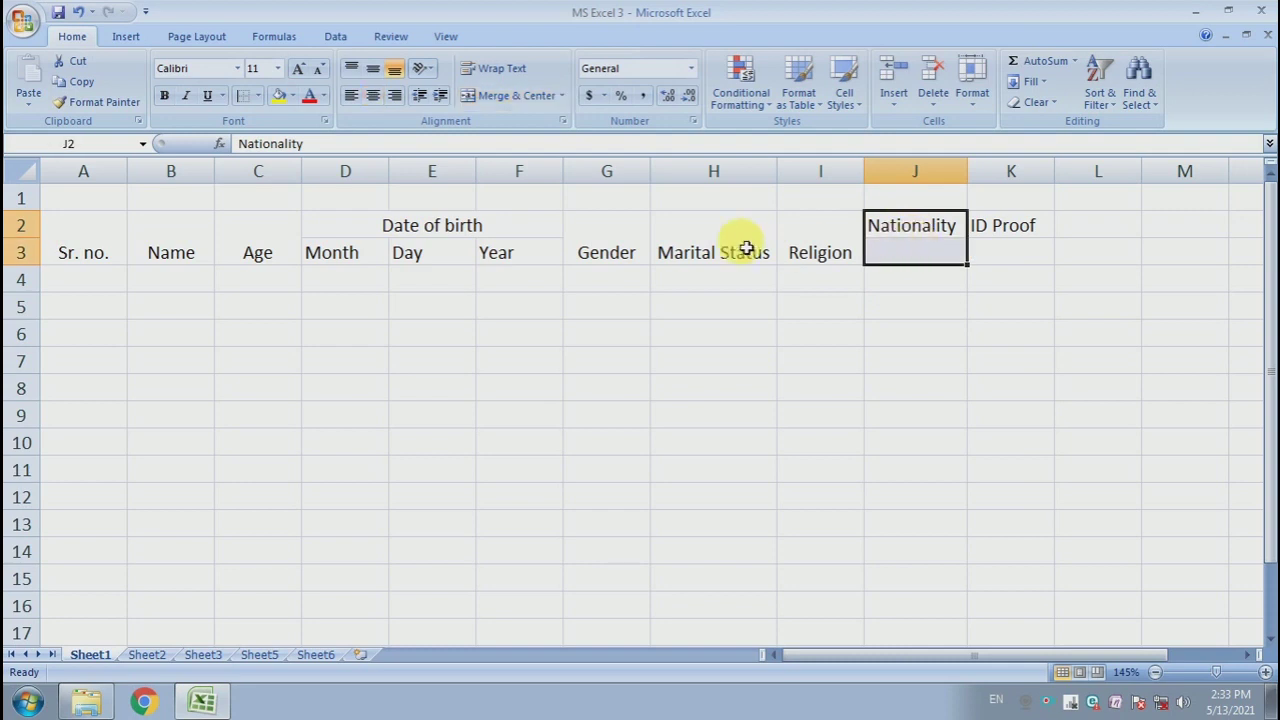
pyautogui.click(530, 95)
pyautogui.moveTo(1014, 221); pyautogui.dragTo(1036, 247)
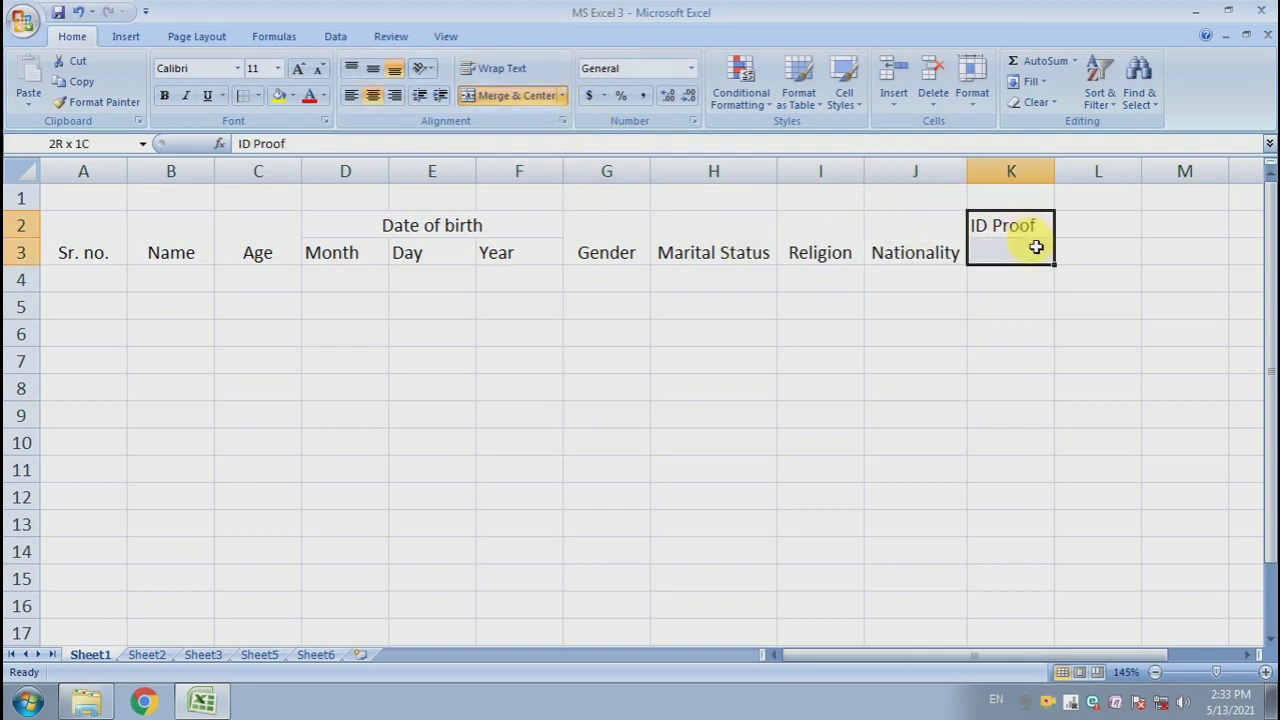
pyautogui.click(515, 96)
pyautogui.click(688, 304)
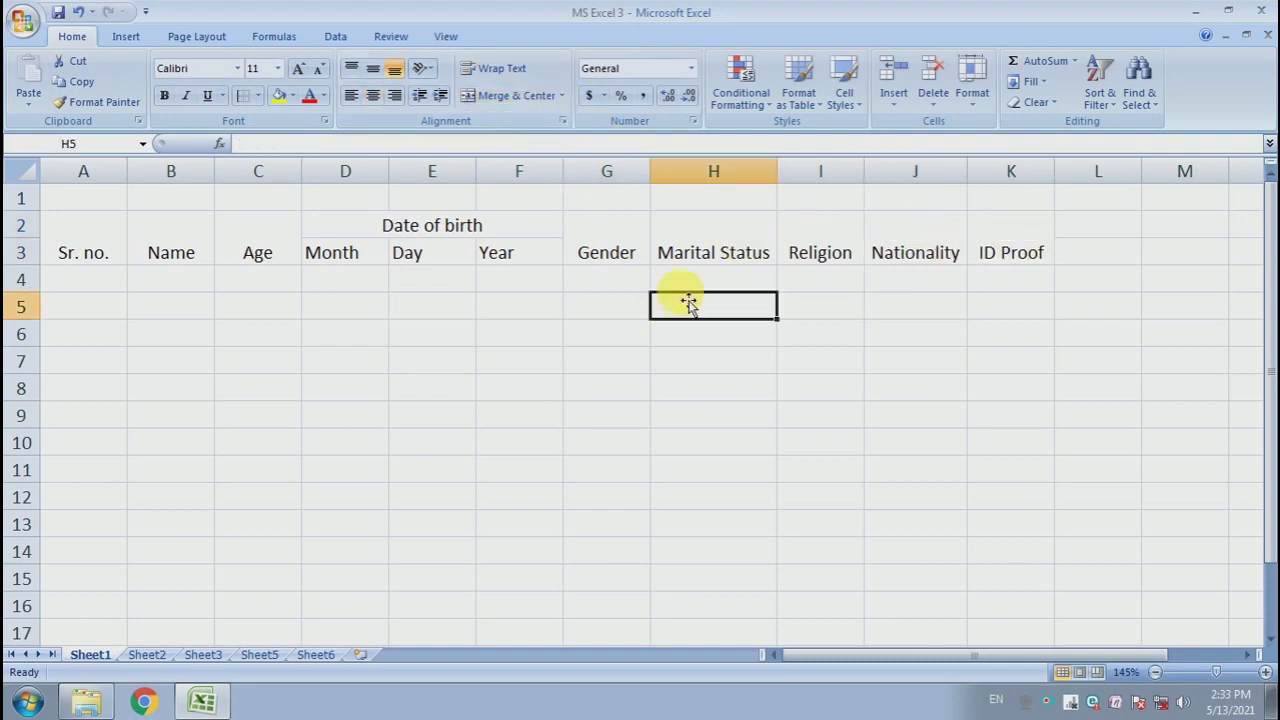
# - Centre the contents of A2 to K17 vertically and horizontally and apply all borders to the range
pyautogui.moveTo(76, 228); pyautogui.dragTo(1005, 408)
pyautogui.click(373, 72)
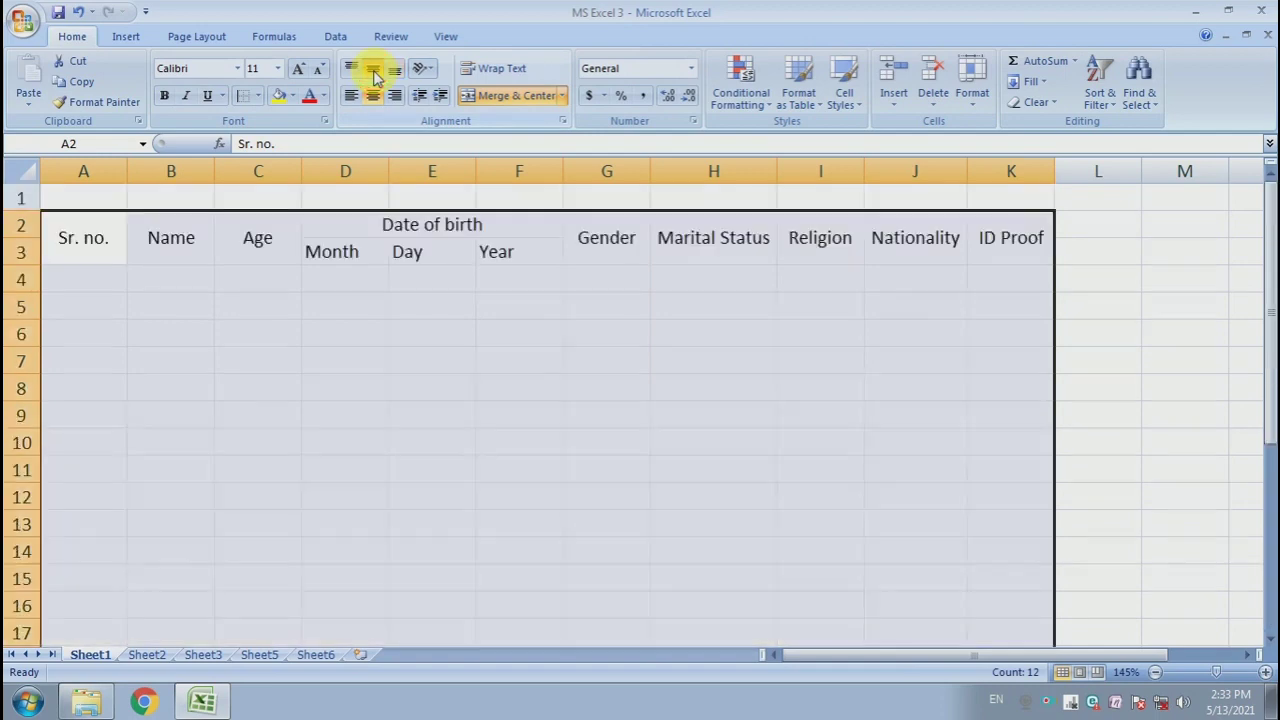
pyautogui.click(372, 96)
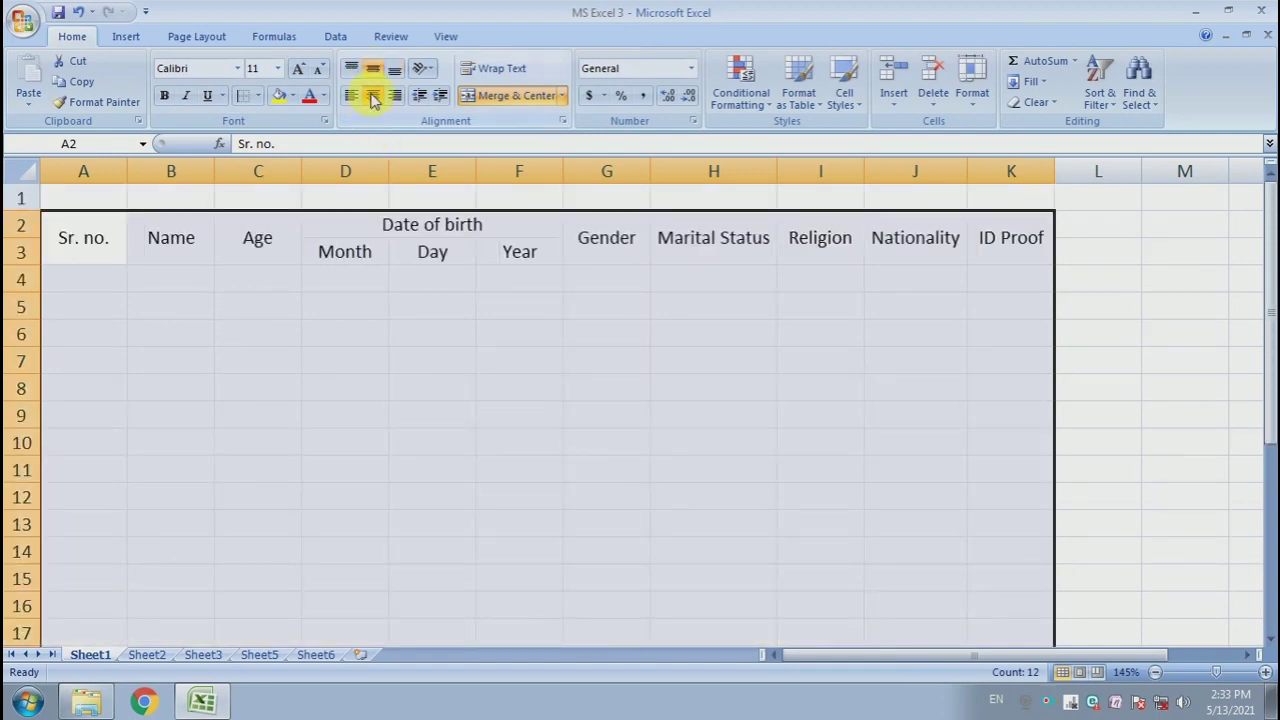
pyautogui.click(262, 96)
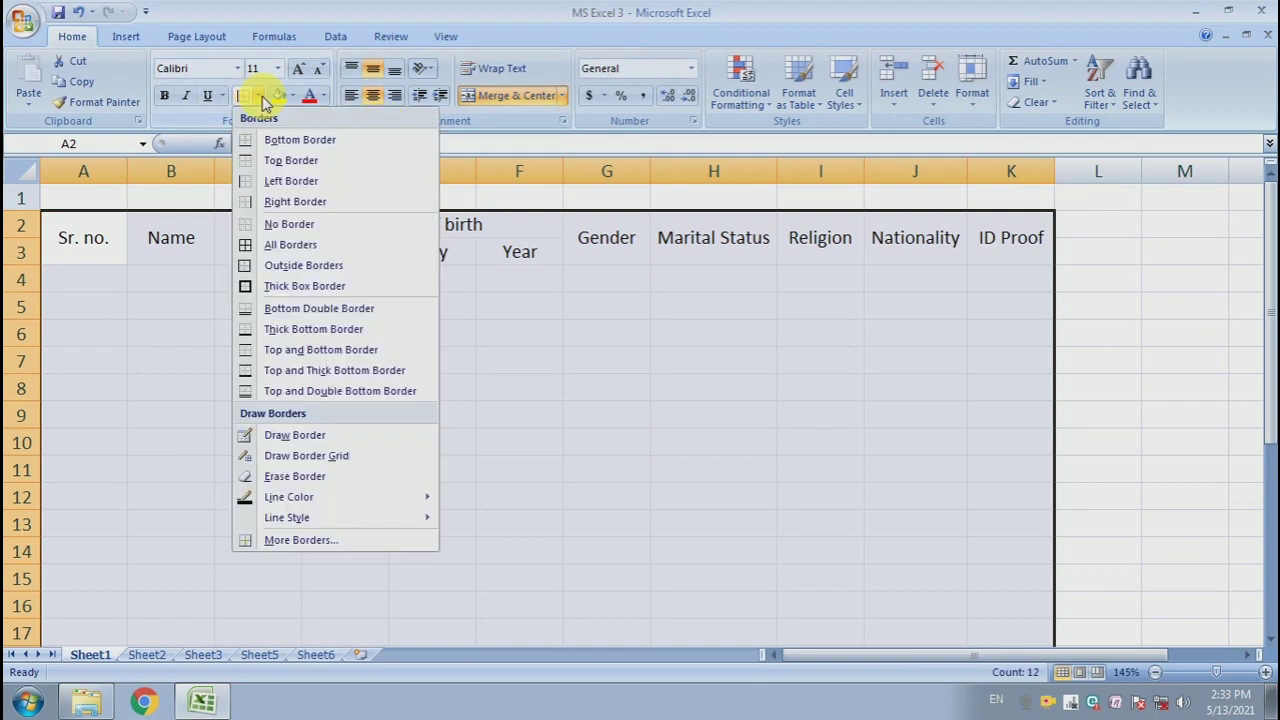
pyautogui.click(290, 245)
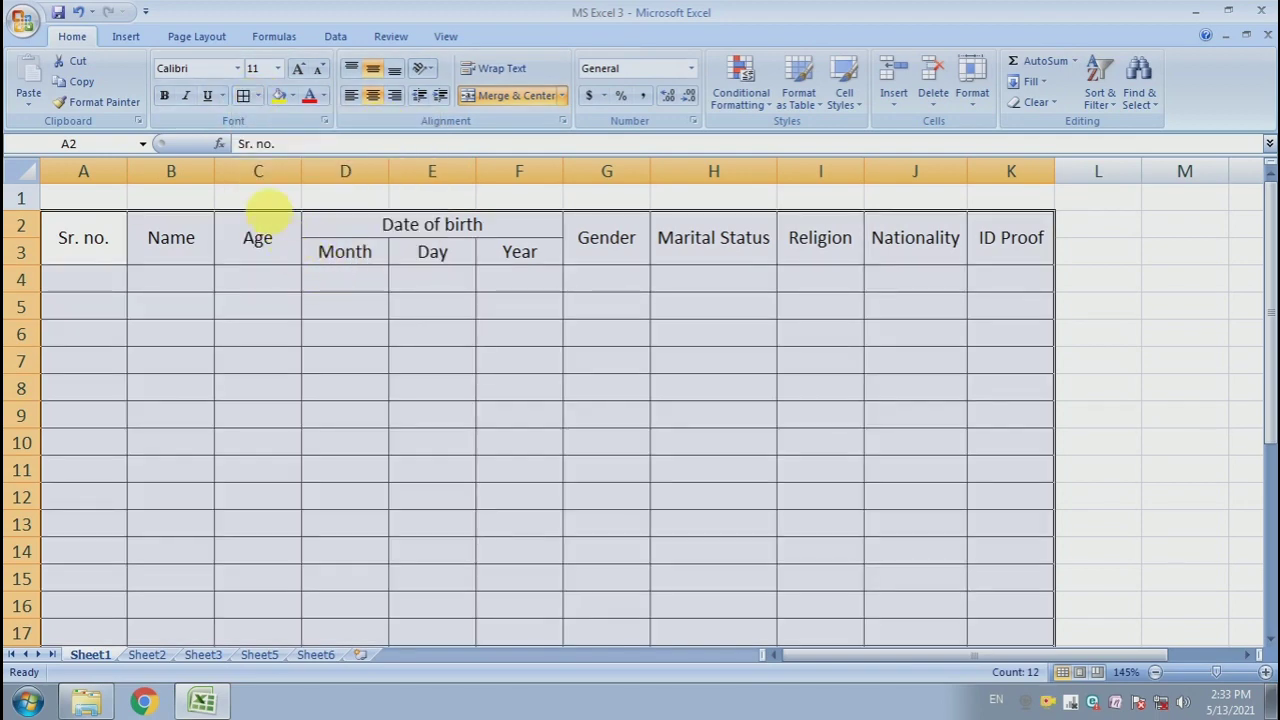
# - Set the table's font to Times New Roman
pyautogui.click(238, 70)
pyautogui.write('t')
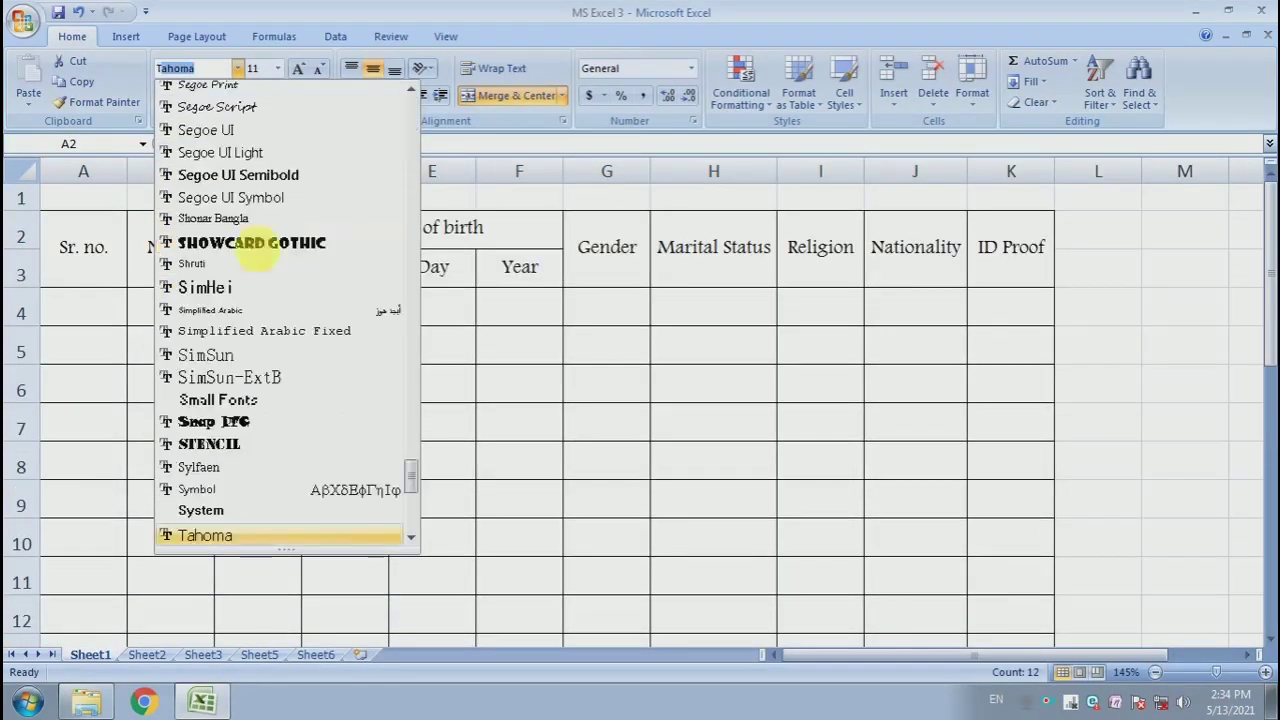
pyautogui.scroll(-1, 277, 437)
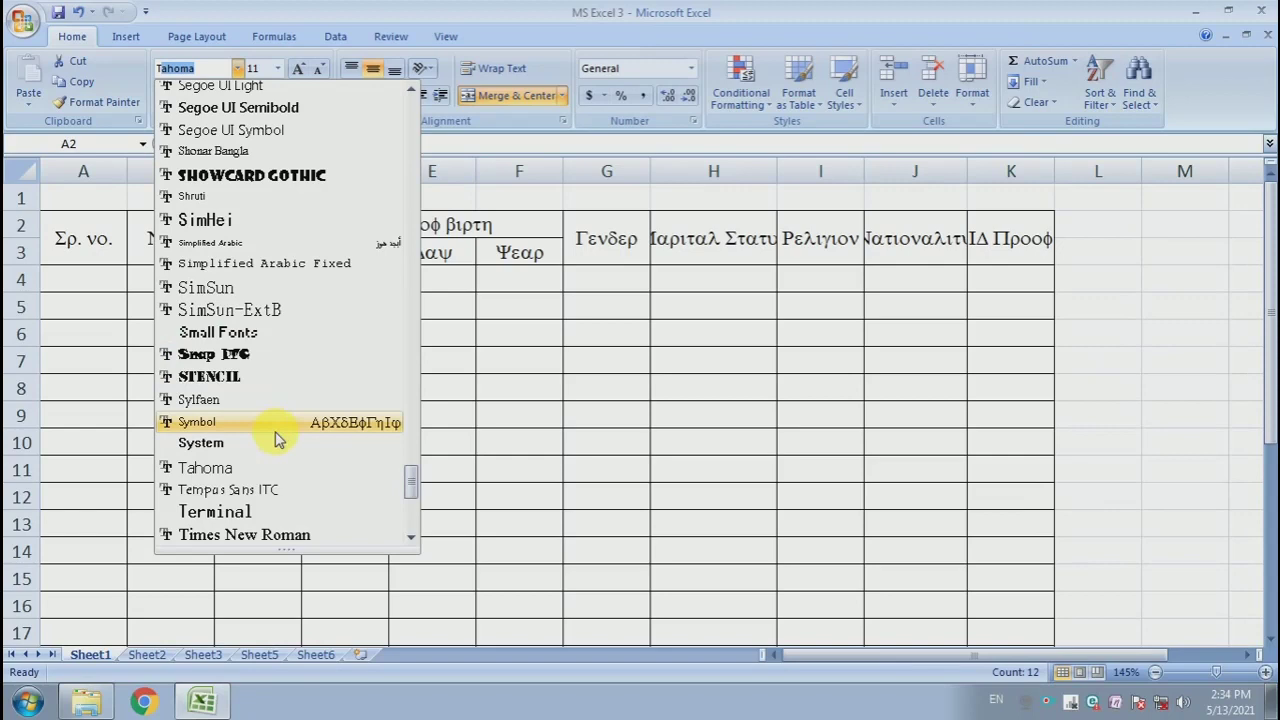
pyautogui.click(292, 536)
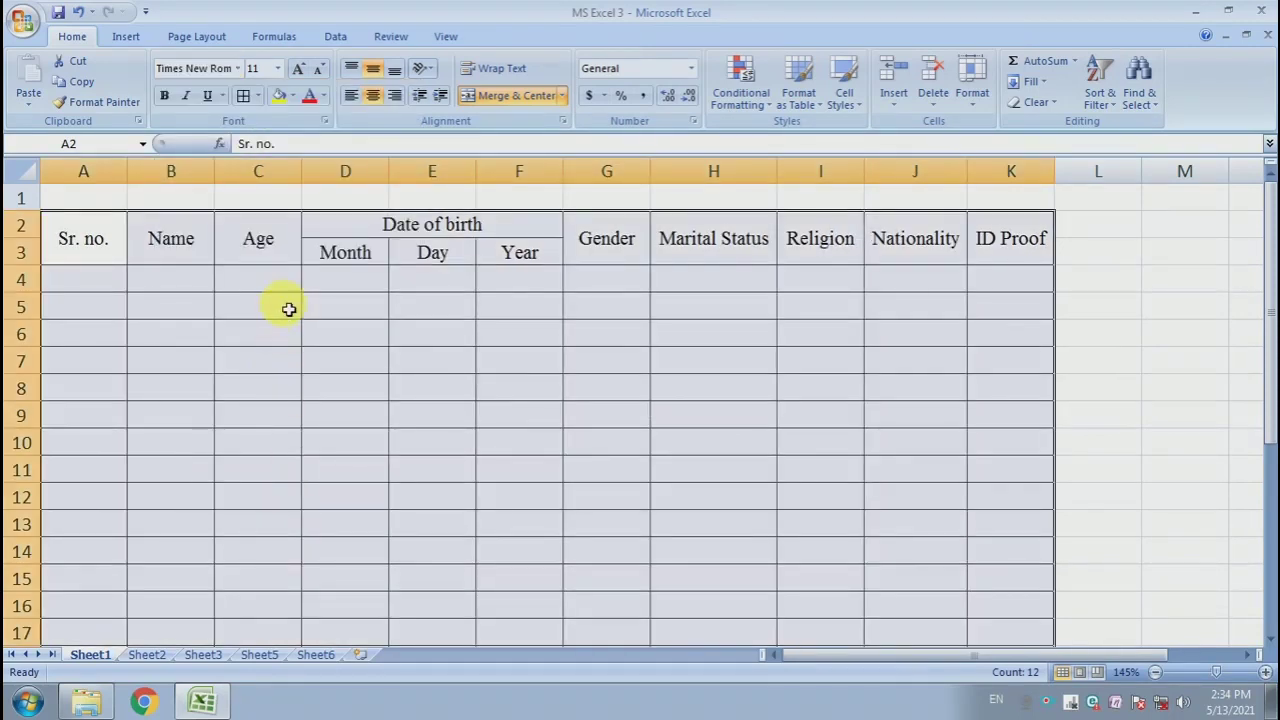
pyautogui.click(360, 335)
# - Enter serial numbers 1 and 2 in cells A4 and A5
pyautogui.click(116, 288)
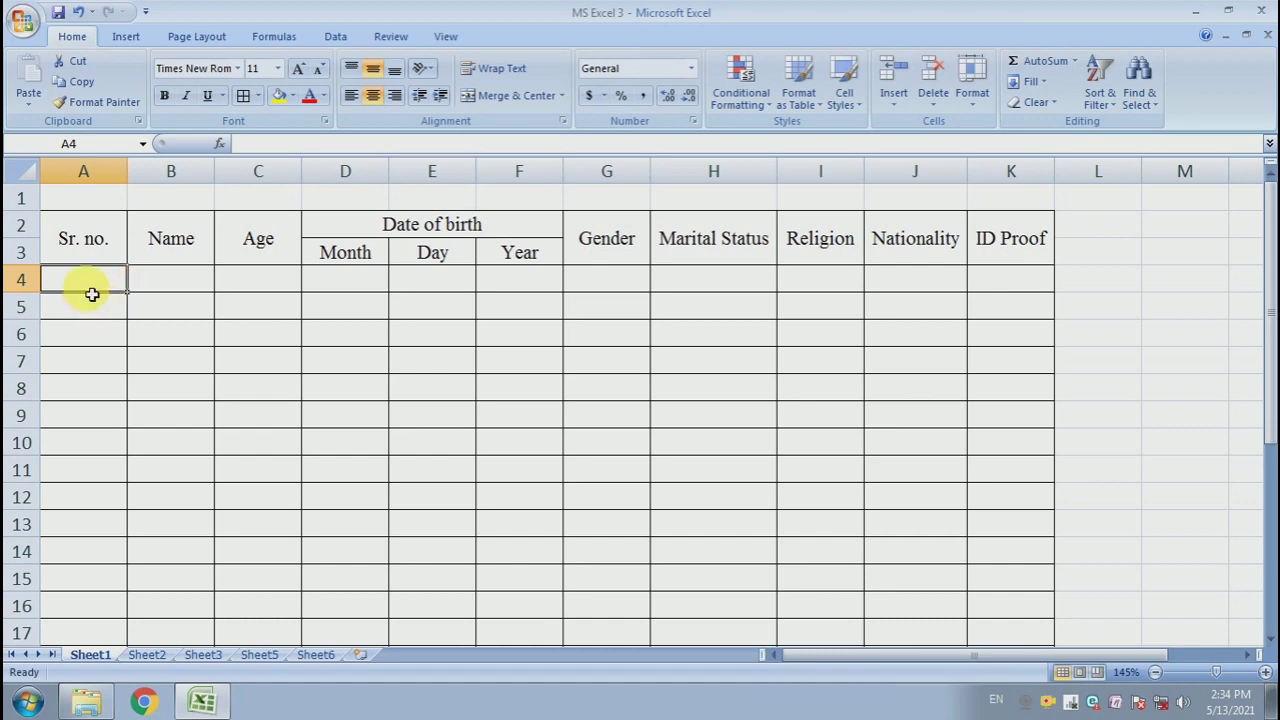
pyautogui.click(110, 338)
pyautogui.click(107, 286)
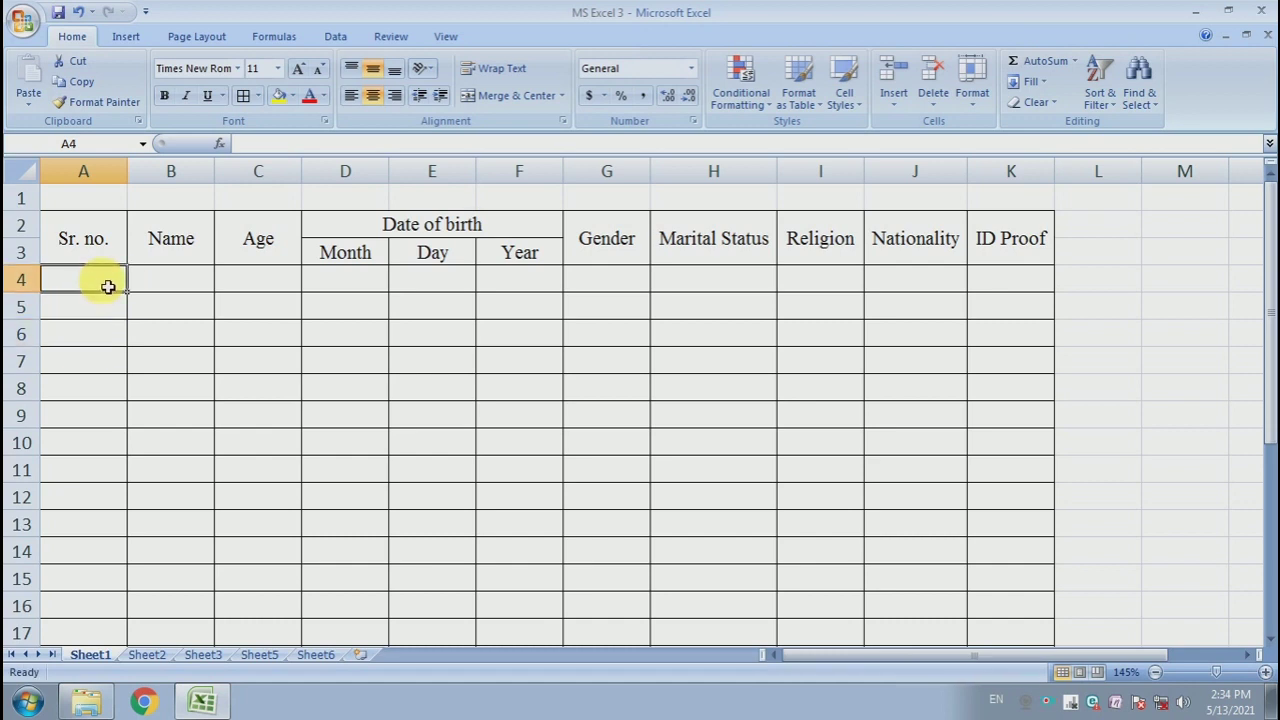
pyautogui.write('1')
pyautogui.press('Return')
pyautogui.write('2')
pyautogui.press('Return')
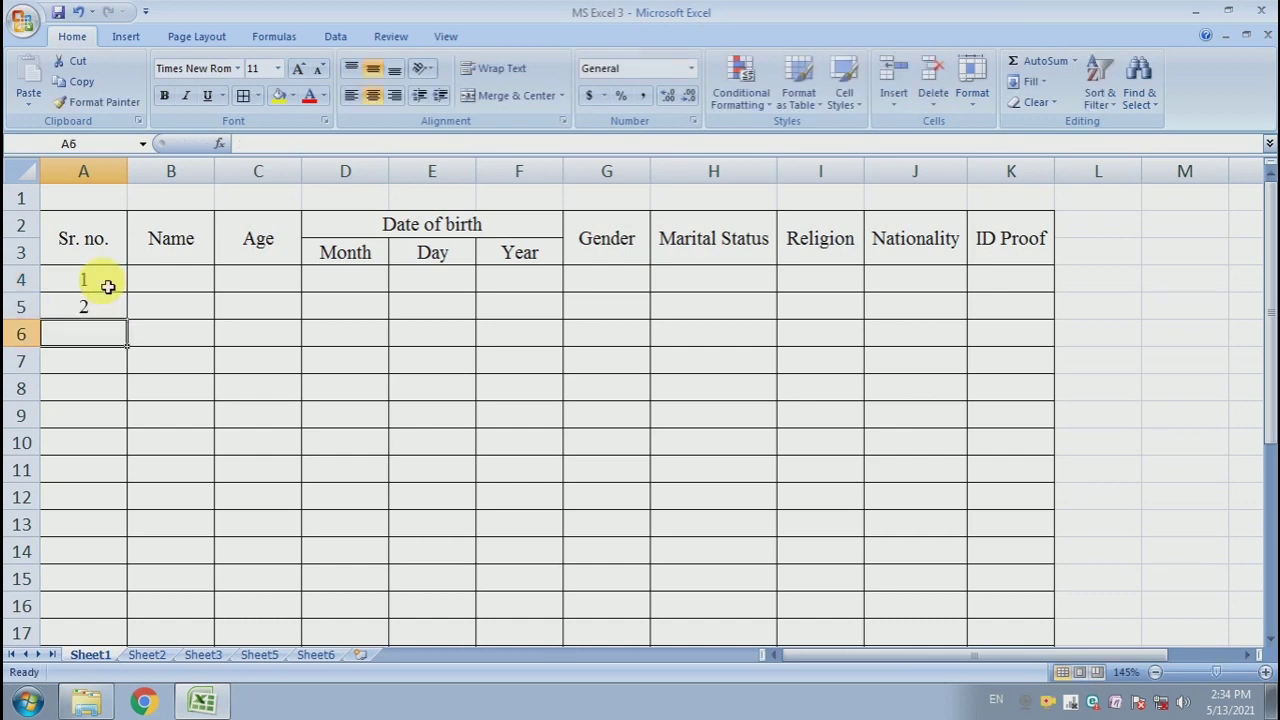
# - Fill the serial numbers as a series down the Sr. no. column to row 16
pyautogui.click(103, 311)
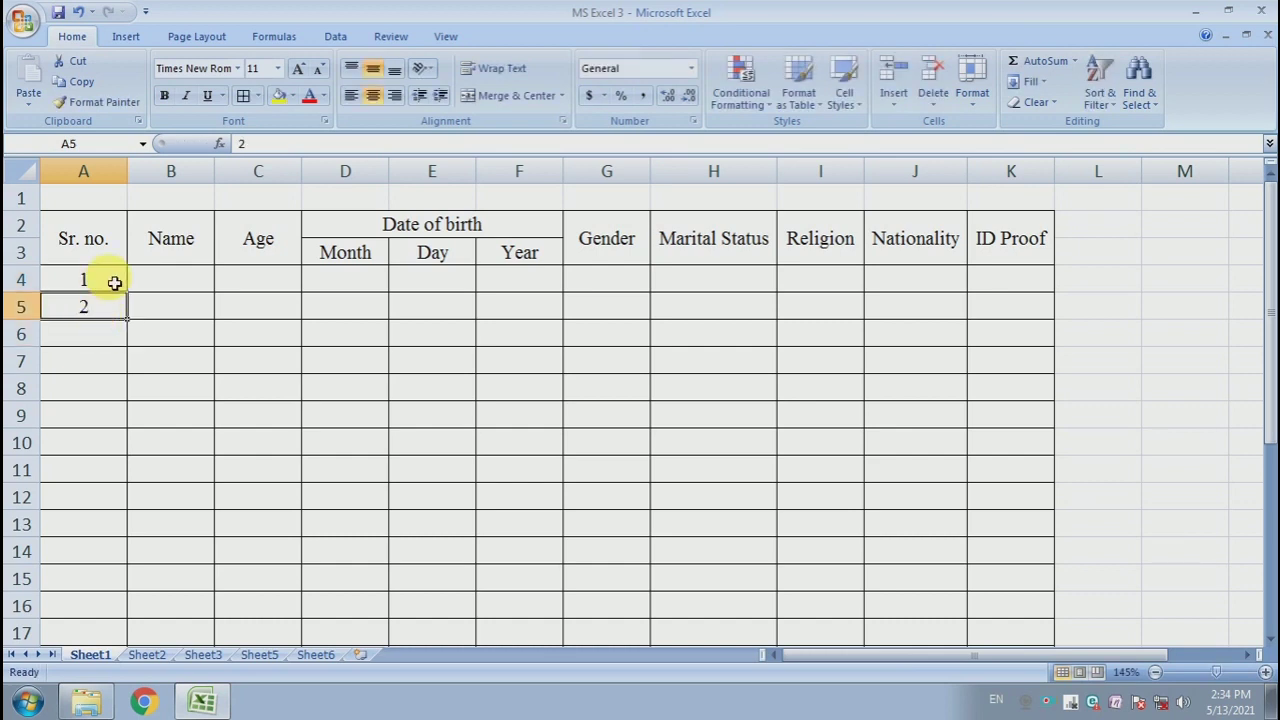
pyautogui.click(111, 280)
pyautogui.click(127, 316)
pyautogui.moveTo(132, 326); pyautogui.dragTo(115, 620)
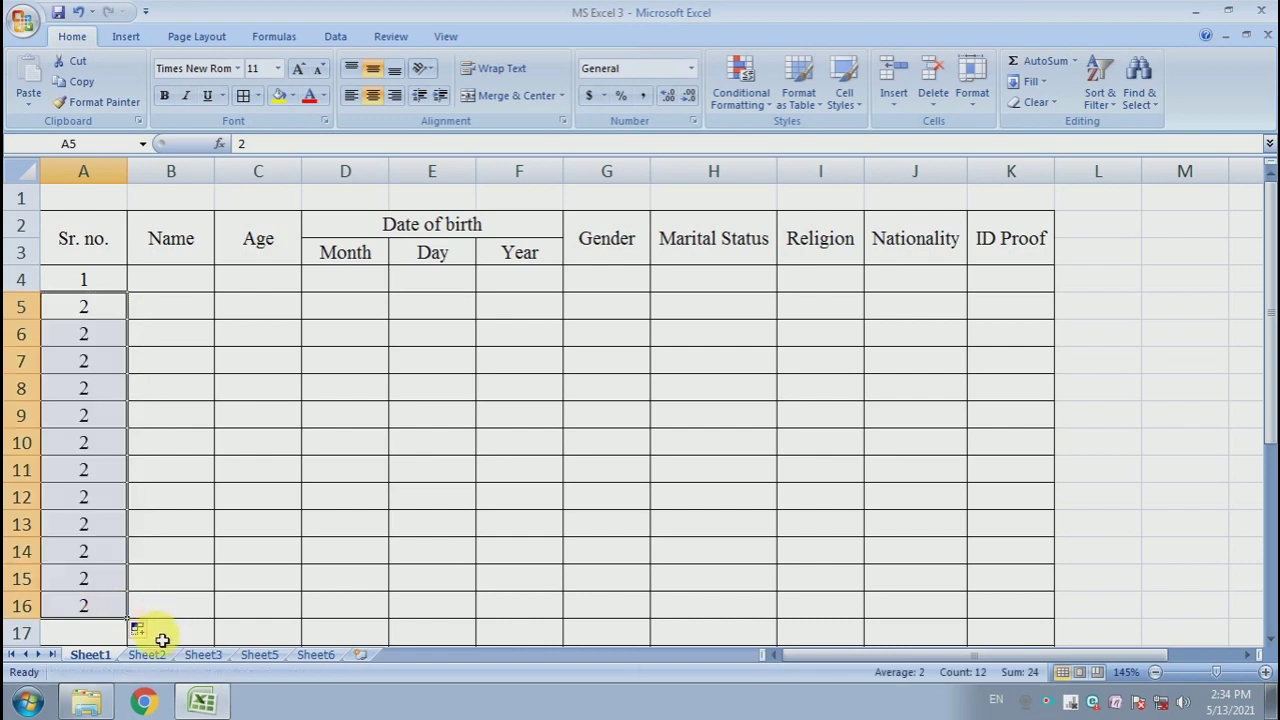
pyautogui.click(140, 630)
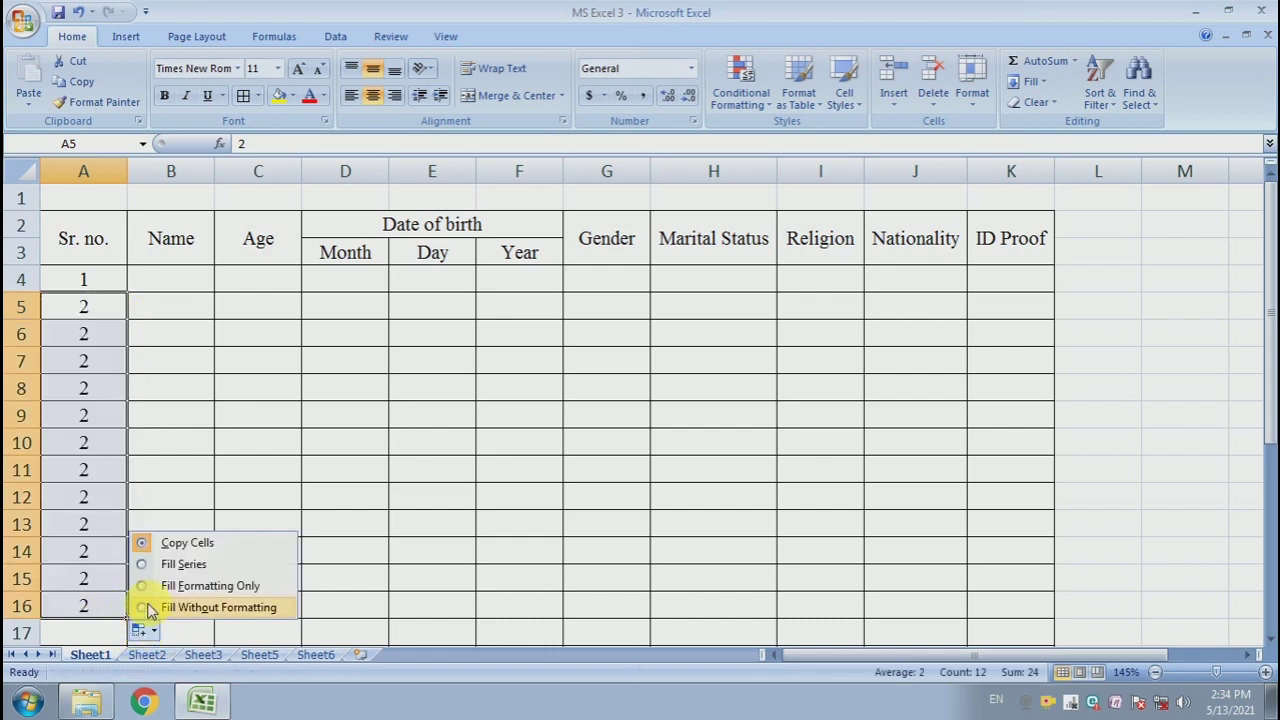
pyautogui.click(192, 564)
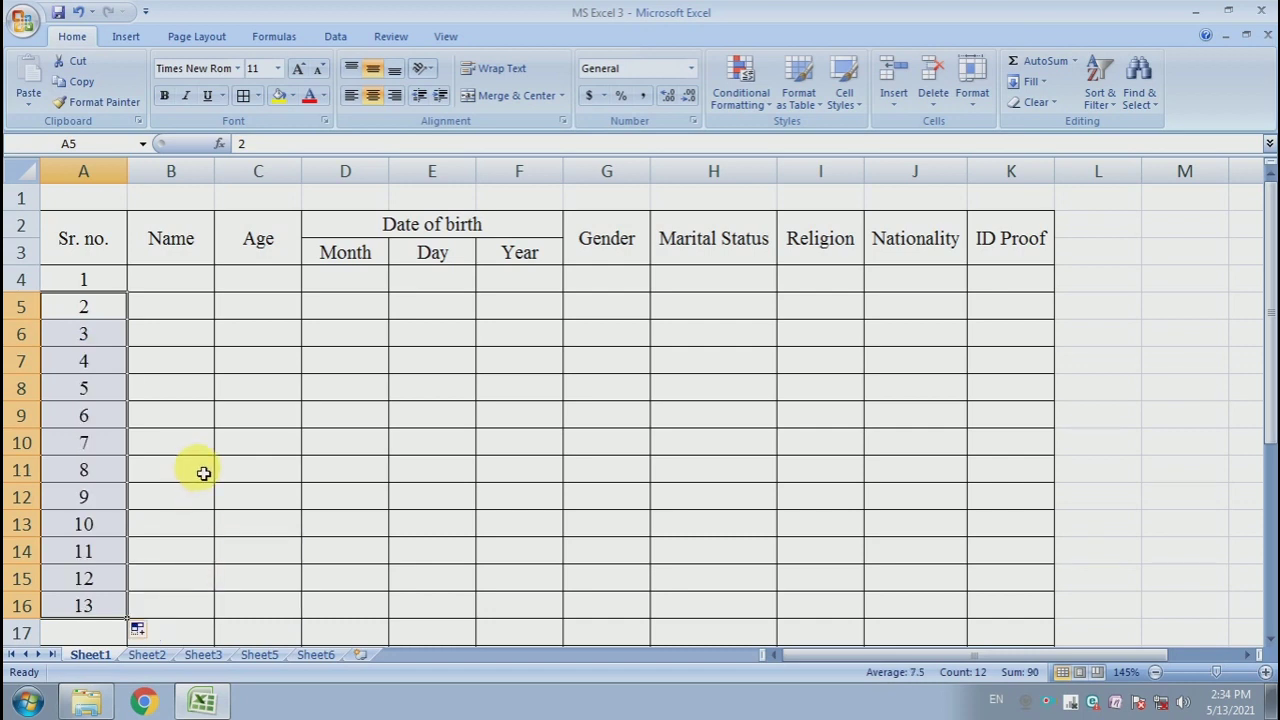
pyautogui.click(204, 474)
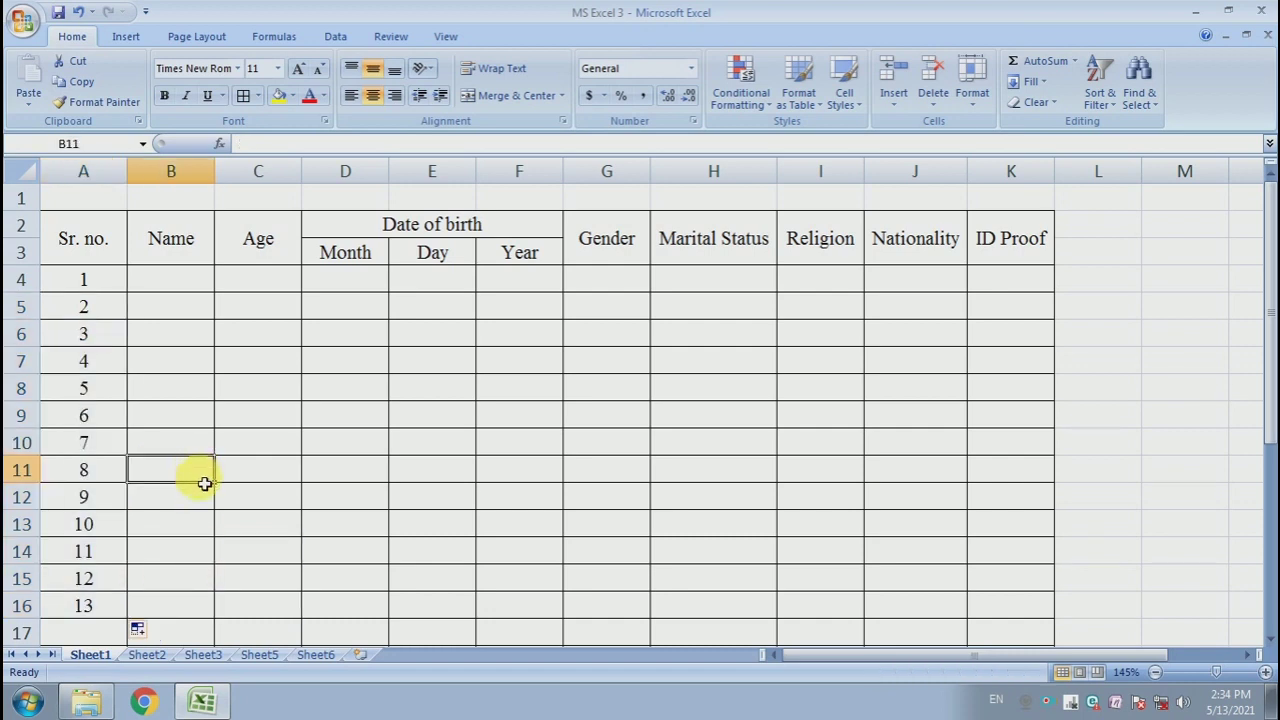
# - Extend the serial number series down to row 18
pyautogui.scroll(-1, 204, 484)
pyautogui.moveTo(123, 478); pyautogui.dragTo(120, 523)
pyautogui.click(122, 525)
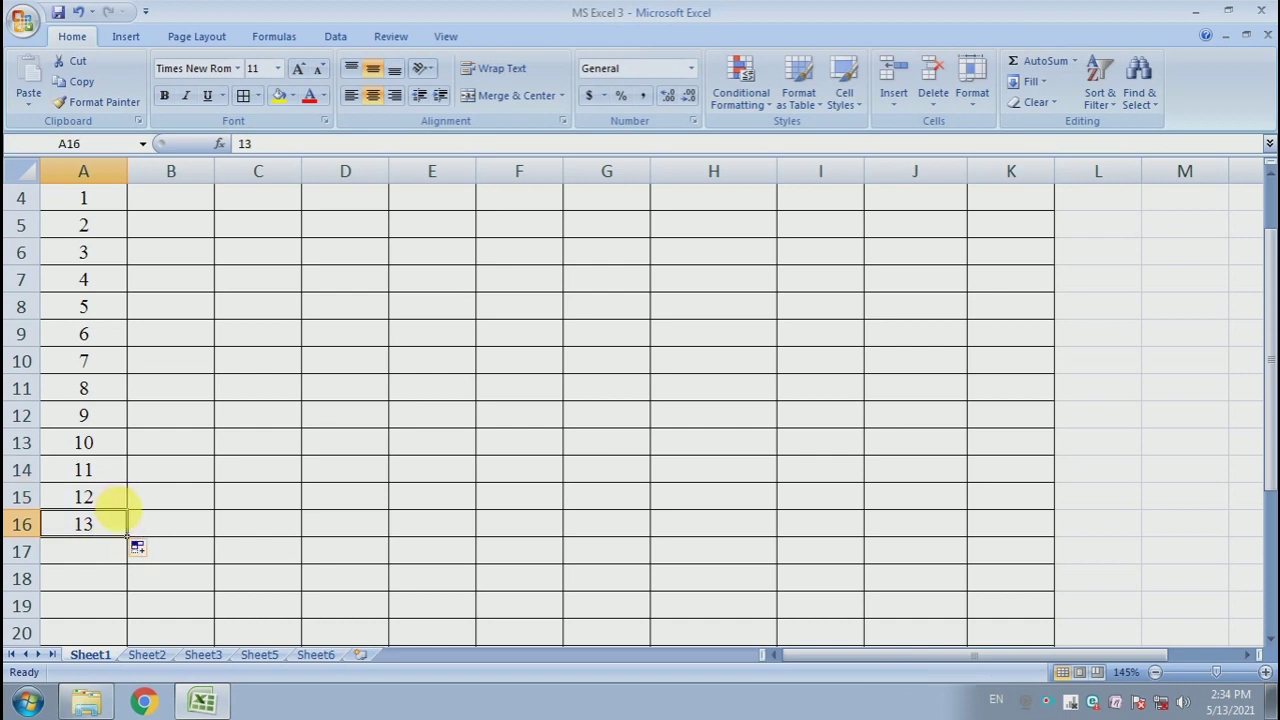
pyautogui.moveTo(135, 543); pyautogui.dragTo(135, 582)
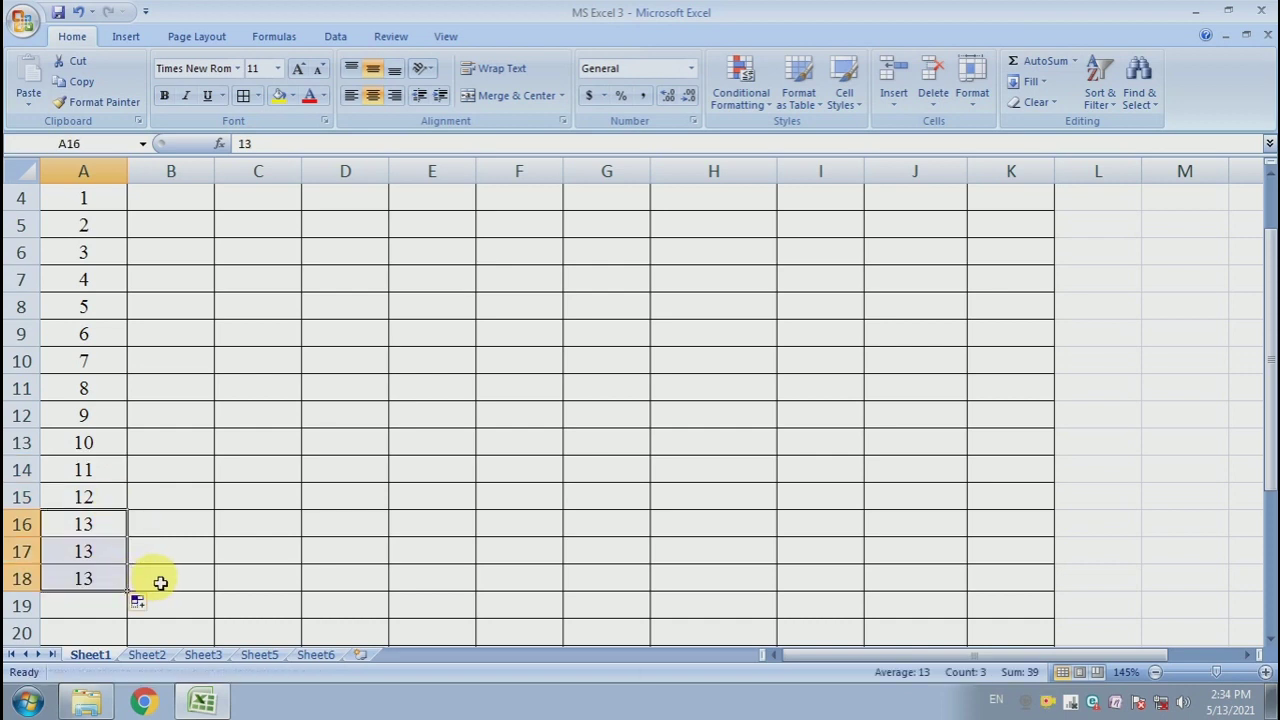
pyautogui.click(140, 603)
pyautogui.click(171, 537)
pyautogui.click(175, 451)
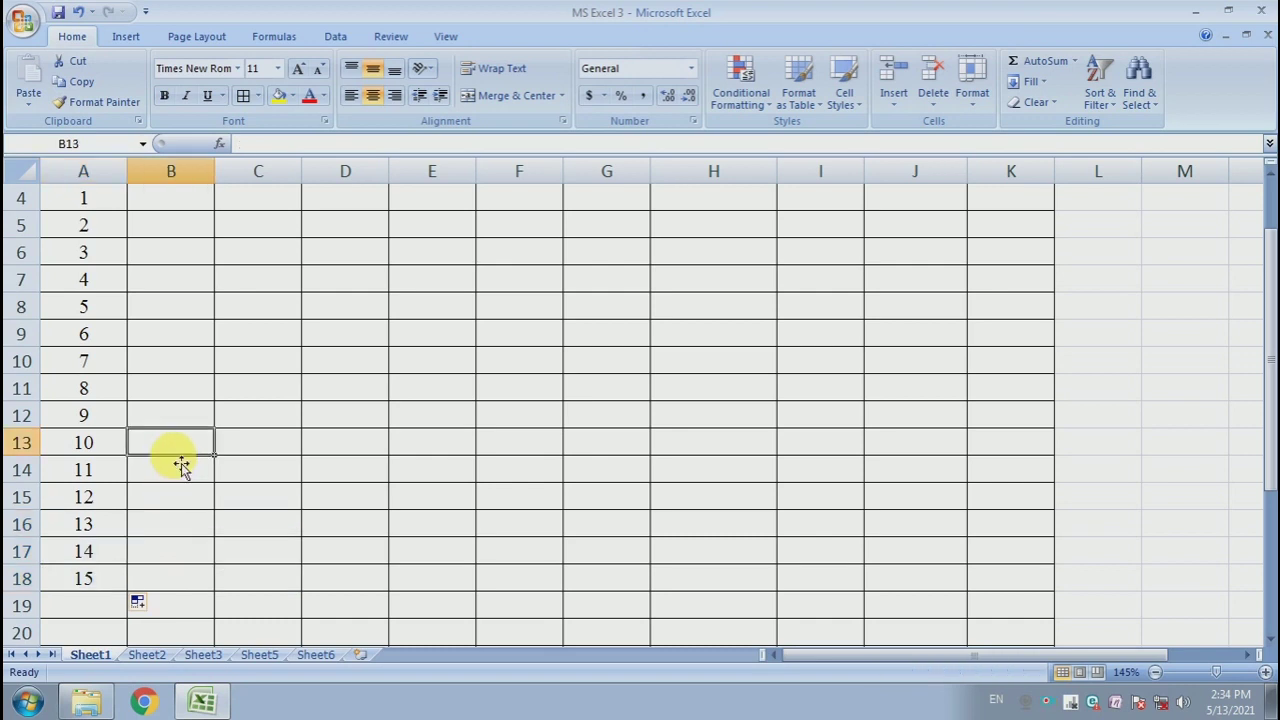
# - Examine each column of the form table on Sheet1, from Name through ID Proof
pyautogui.scroll(1, 190, 468)
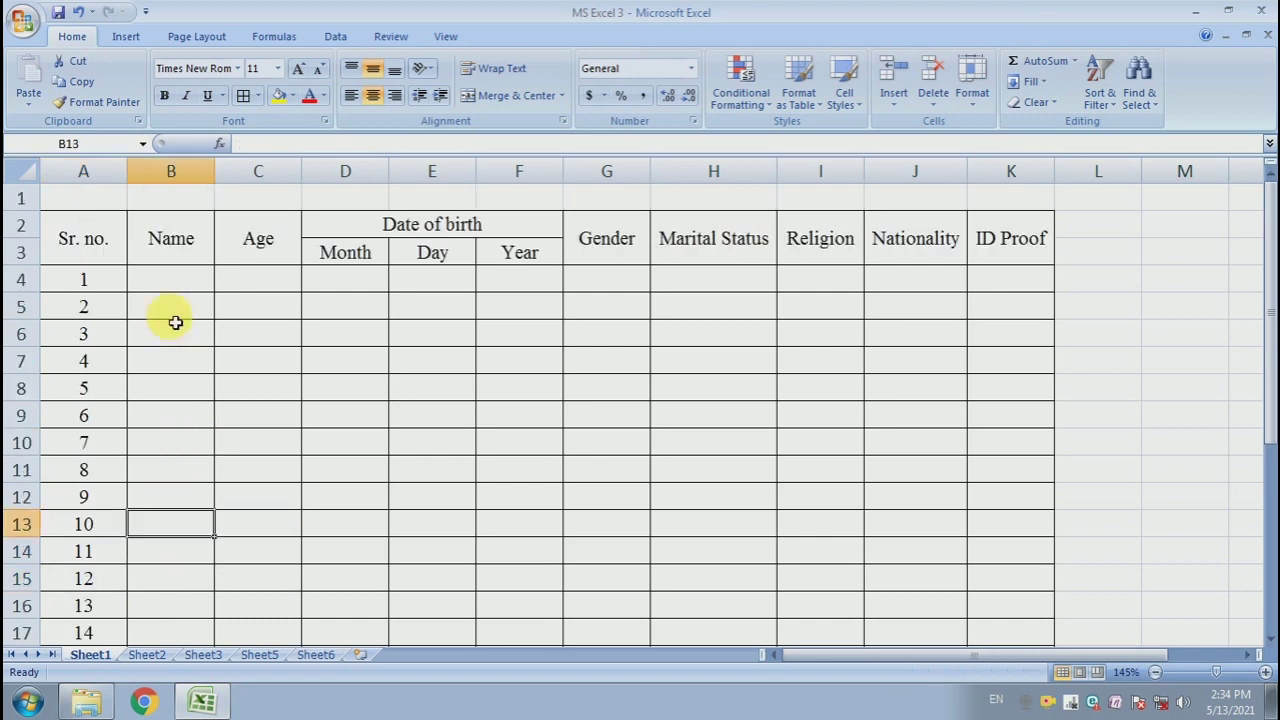
pyautogui.click(190, 282)
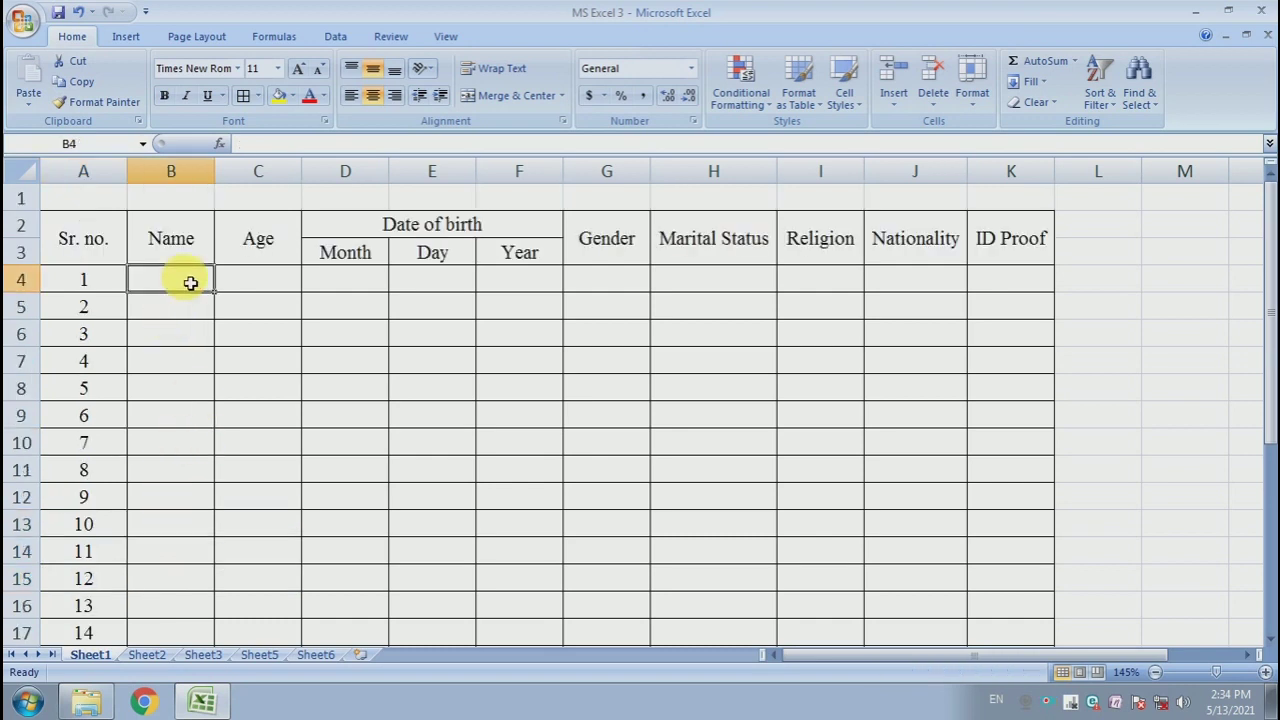
pyautogui.moveTo(192, 282); pyautogui.dragTo(175, 524)
pyautogui.click(170, 410)
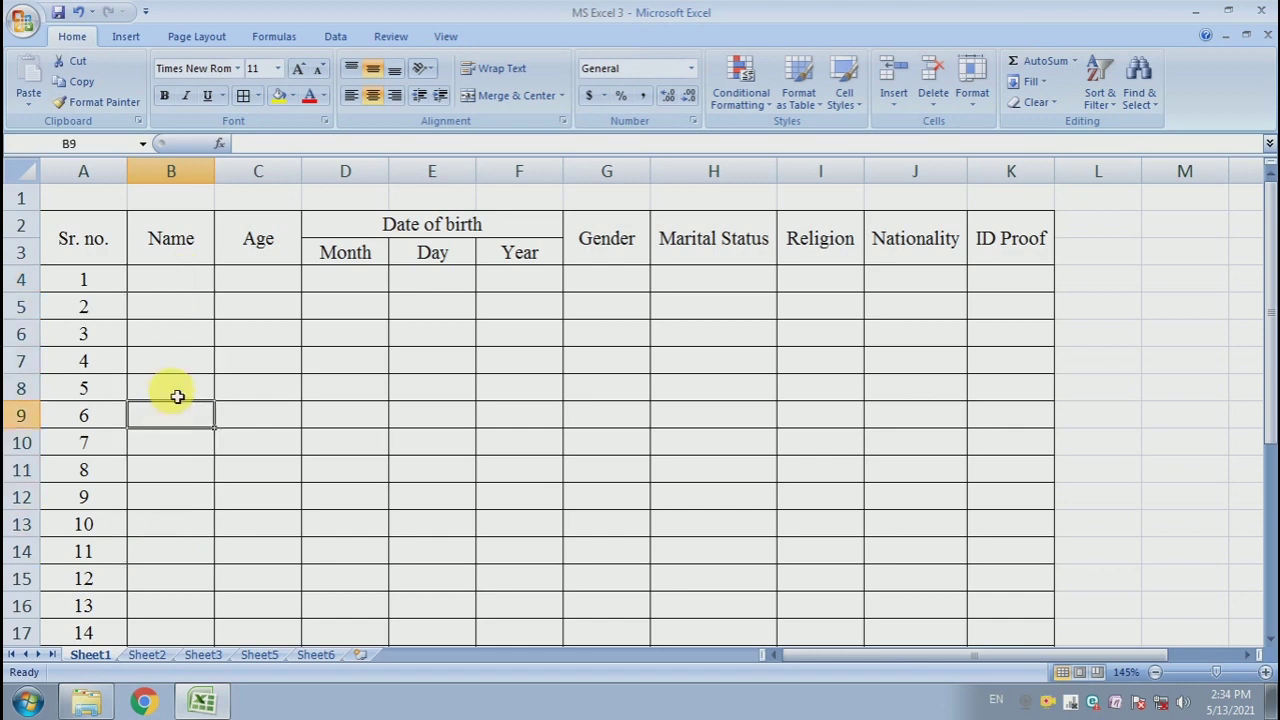
pyautogui.click(262, 282)
pyautogui.click(260, 299)
pyautogui.click(268, 279)
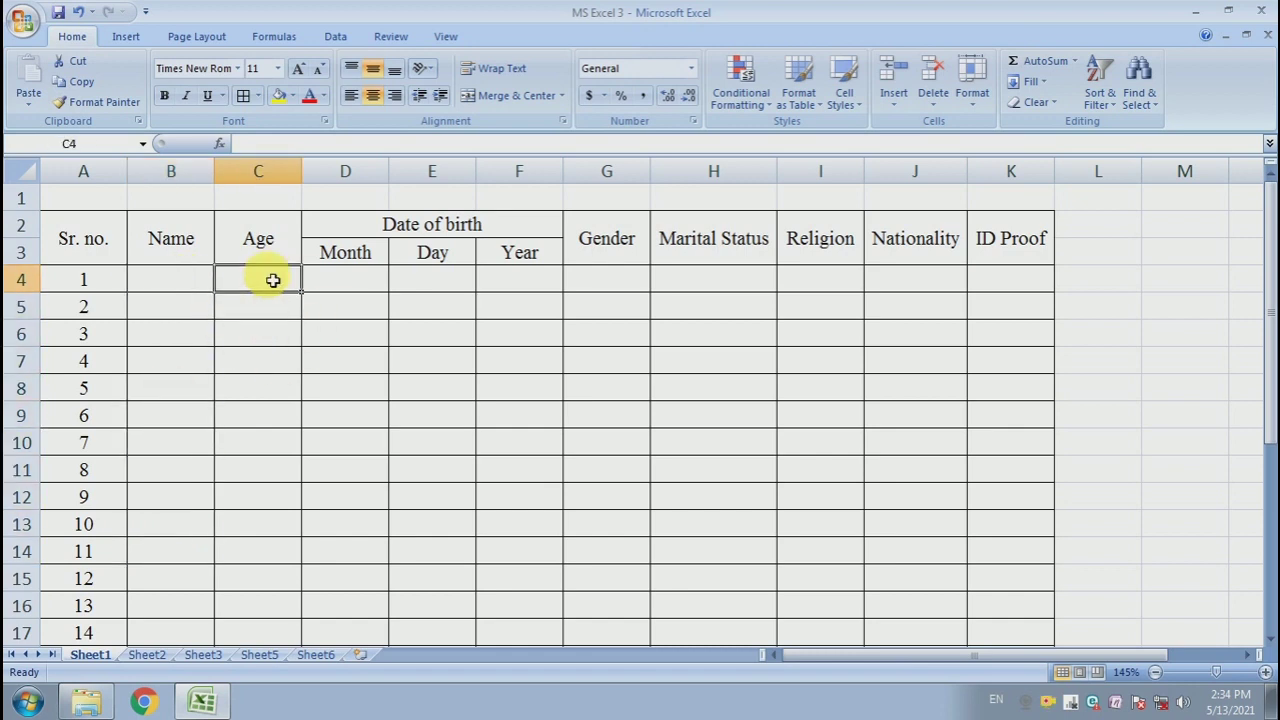
pyautogui.moveTo(274, 277); pyautogui.dragTo(298, 327)
pyautogui.moveTo(317, 285); pyautogui.dragTo(389, 489)
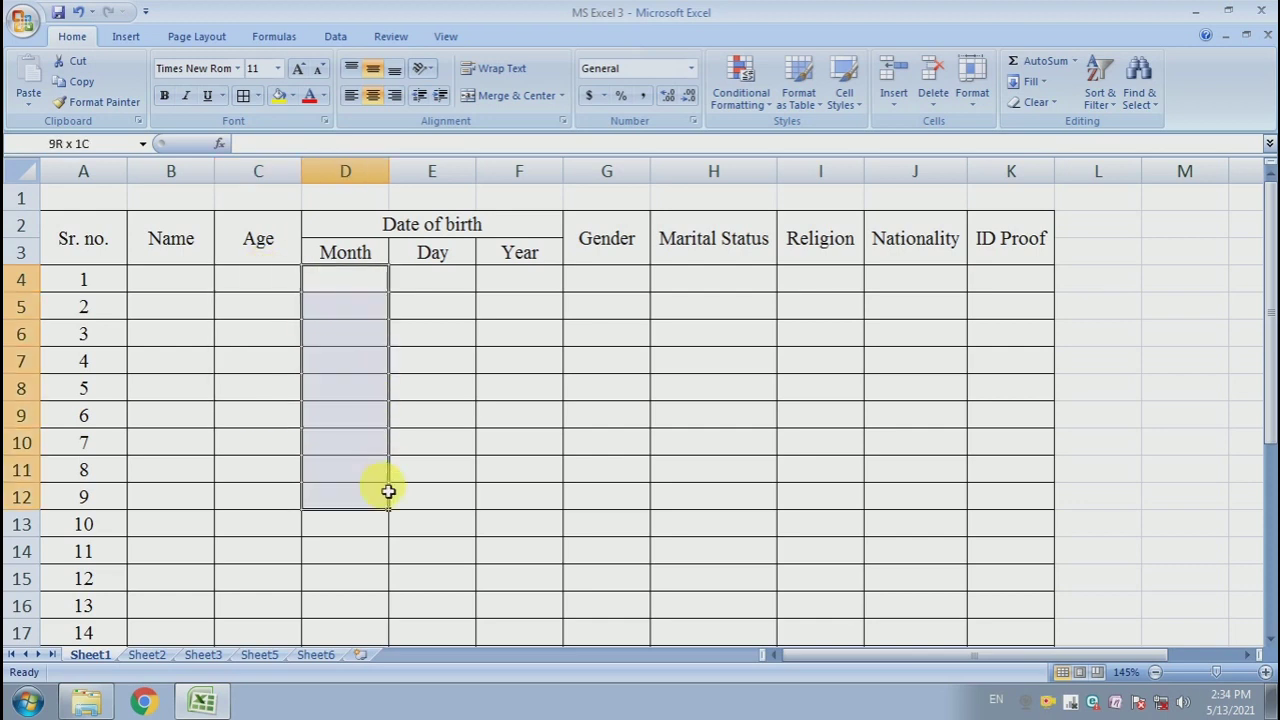
pyautogui.moveTo(429, 291); pyautogui.dragTo(455, 488)
pyautogui.moveTo(513, 283); pyautogui.dragTo(553, 472)
pyautogui.moveTo(610, 296); pyautogui.dragTo(640, 445)
pyautogui.moveTo(726, 297); pyautogui.dragTo(730, 472)
pyautogui.moveTo(809, 340); pyautogui.dragTo(841, 384)
pyautogui.moveTo(905, 327); pyautogui.dragTo(938, 387)
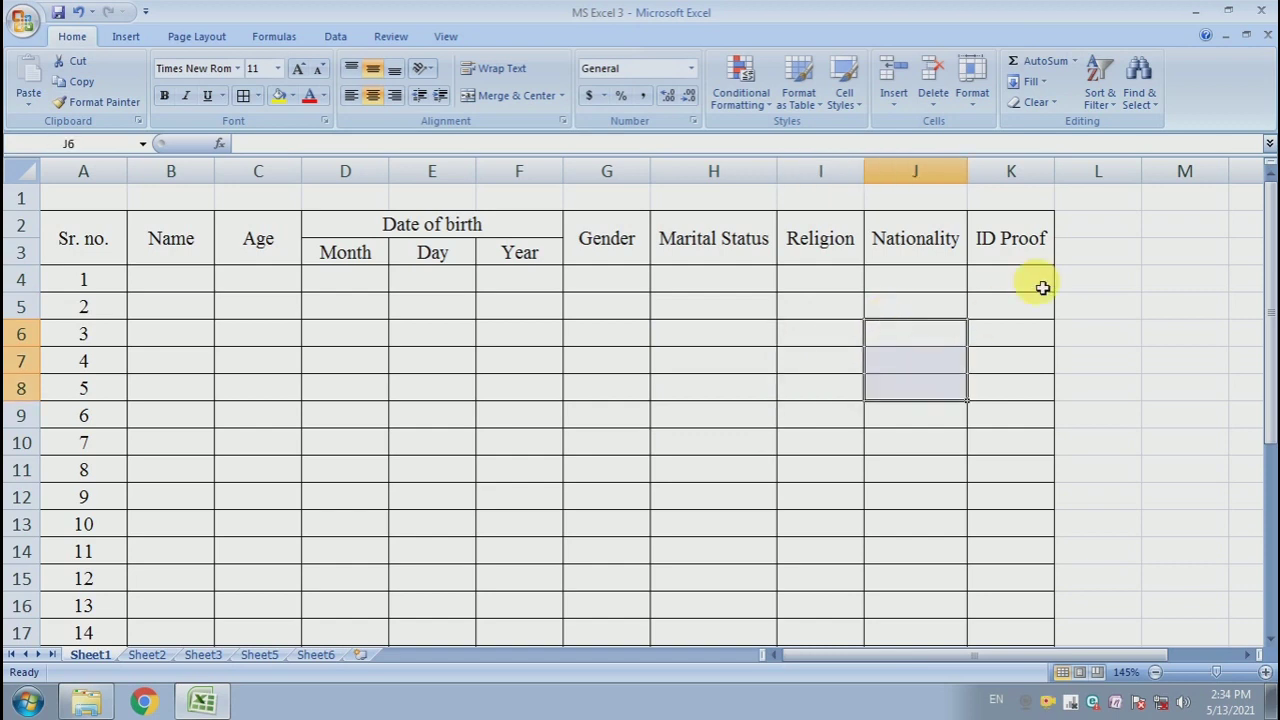
pyautogui.moveTo(1043, 287); pyautogui.dragTo(1066, 363)
pyautogui.click(289, 631)
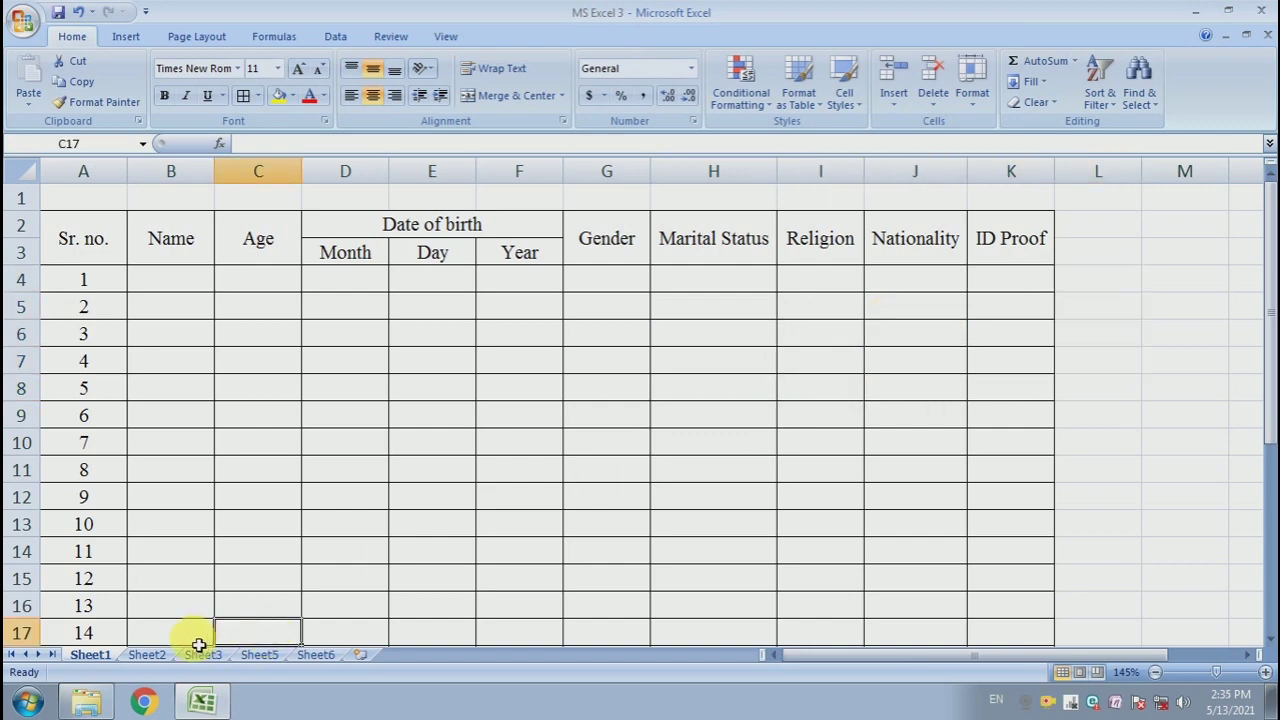
# - Copy the form table from A2:K13 on Sheet1 and paste it into cell A2 of Sheet2
pyautogui.click(146, 655)
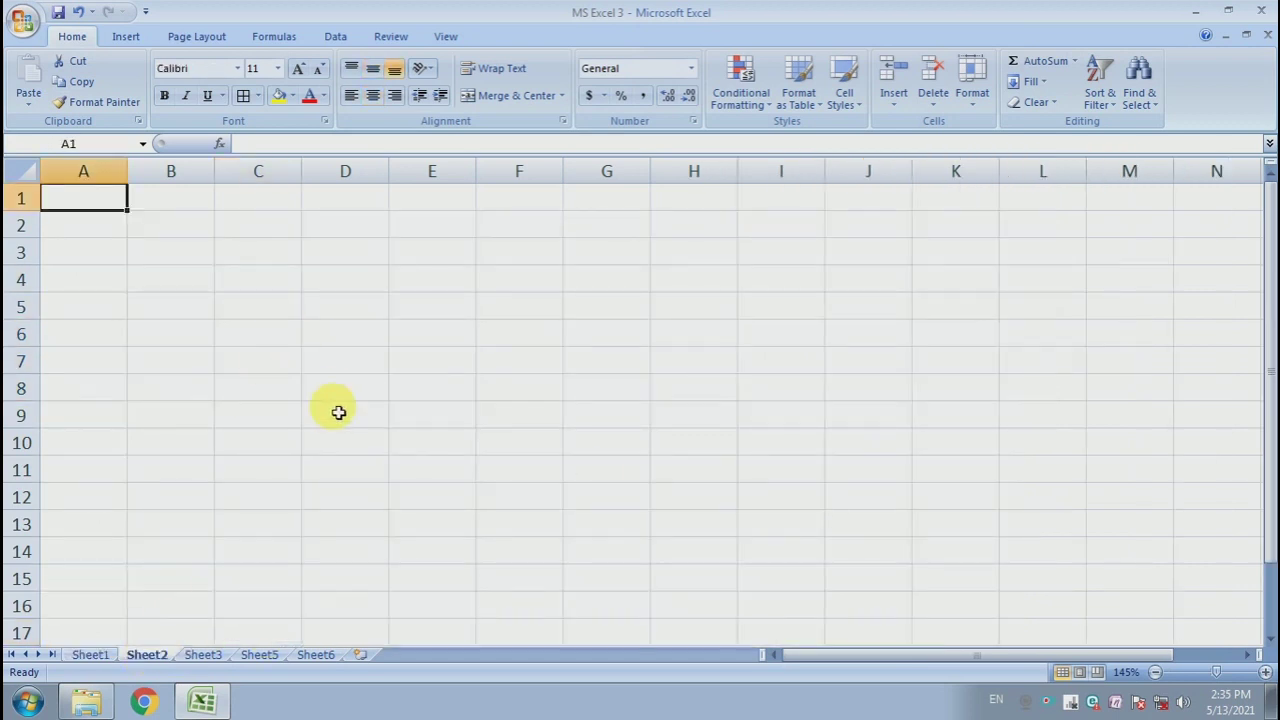
pyautogui.click(76, 234)
pyautogui.click(90, 655)
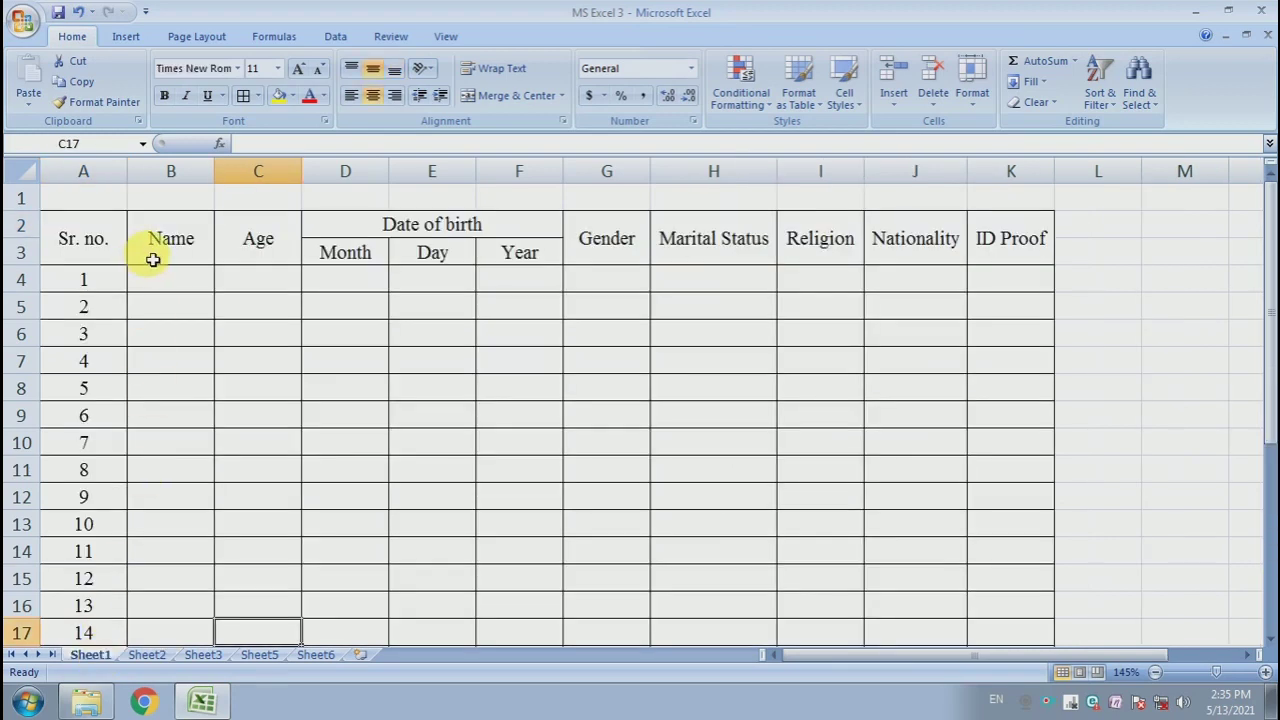
pyautogui.moveTo(80, 229); pyautogui.dragTo(979, 534)
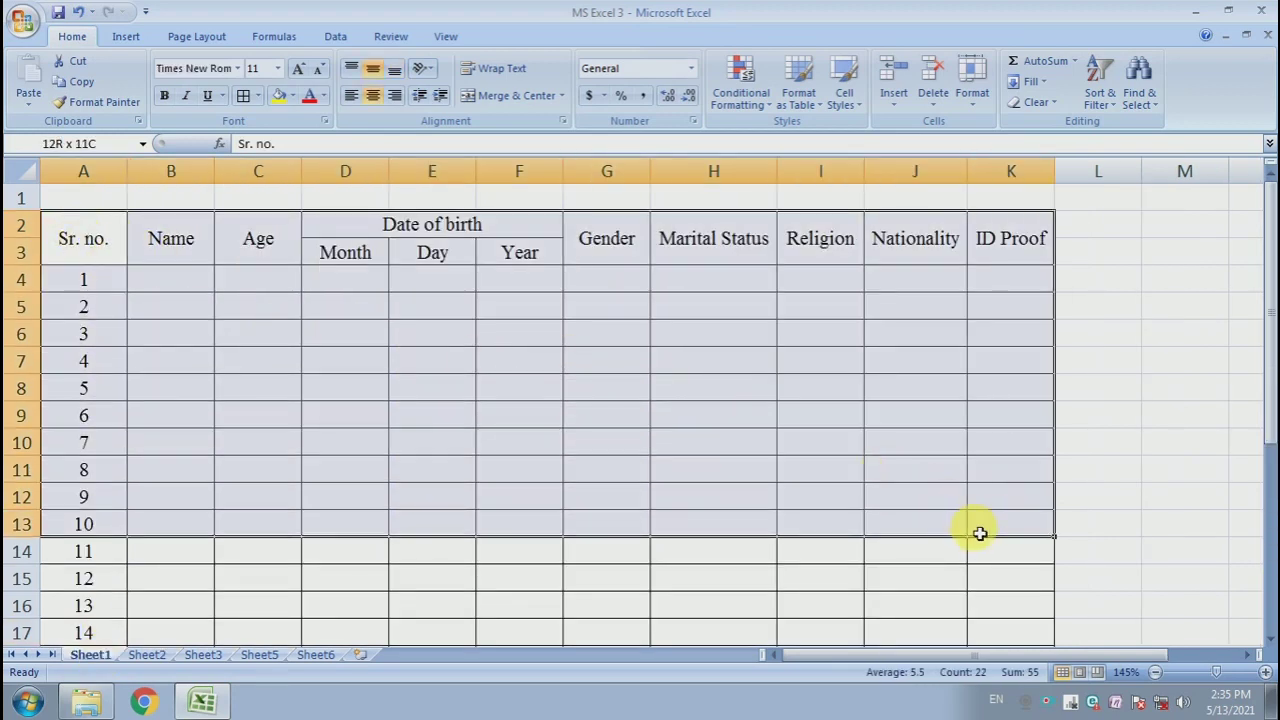
pyautogui.hotkey('ctrl', 'c')
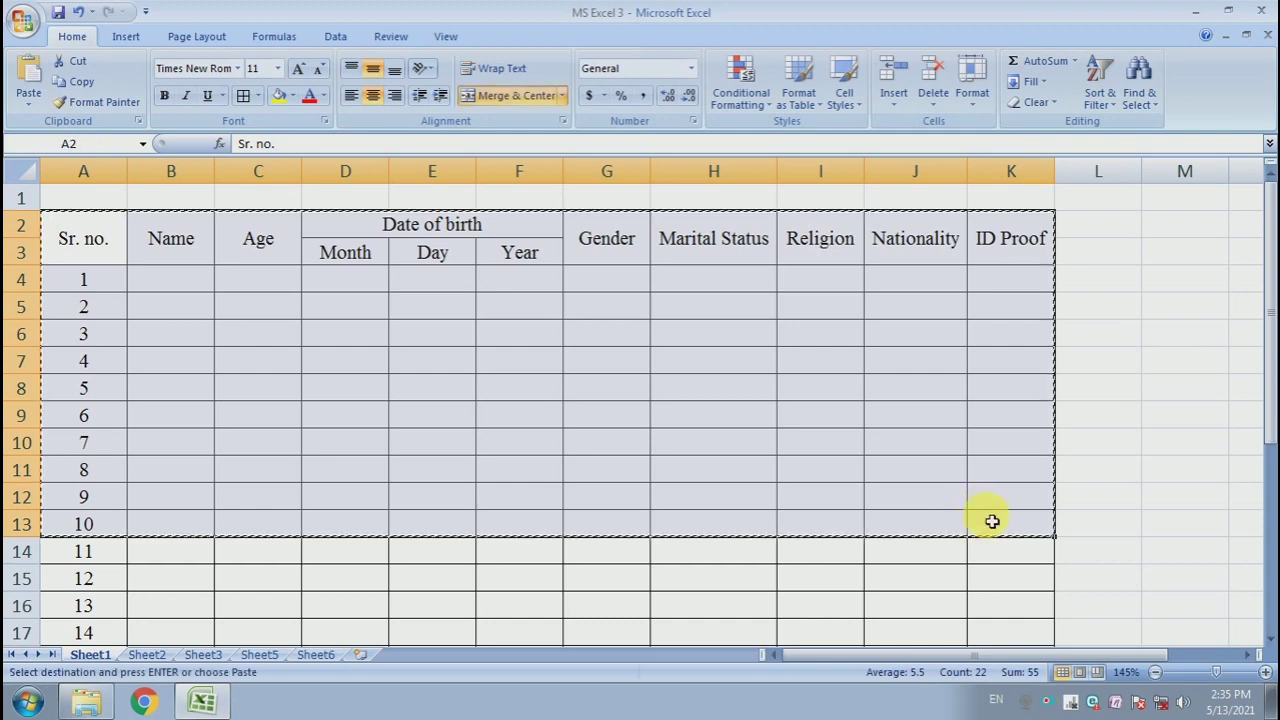
pyautogui.click(143, 656)
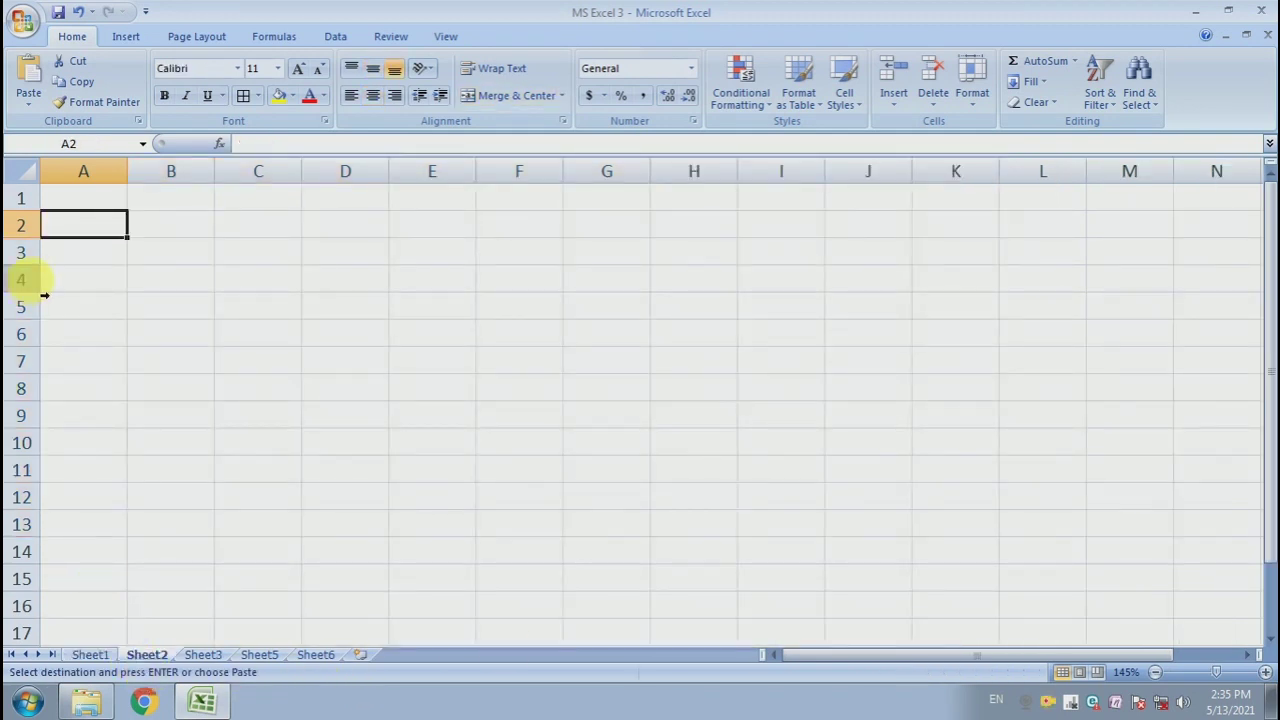
pyautogui.hotkey('ctrl', 'v')
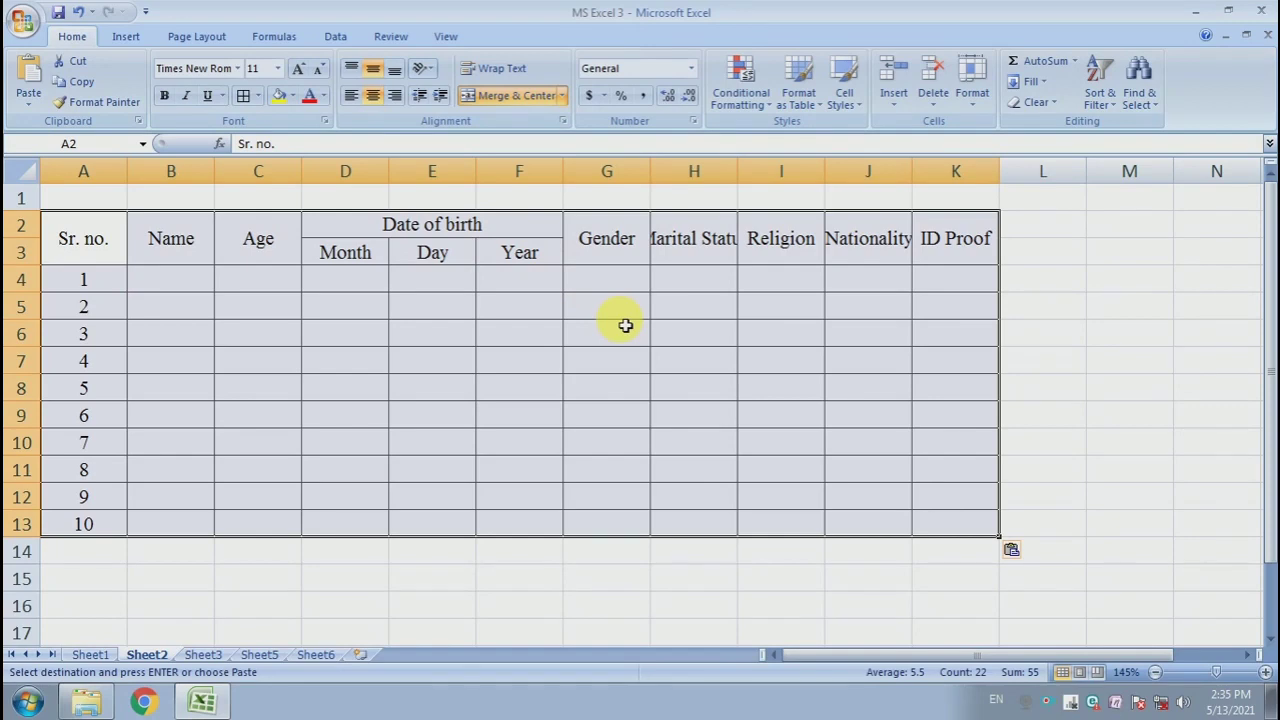
pyautogui.click(622, 310)
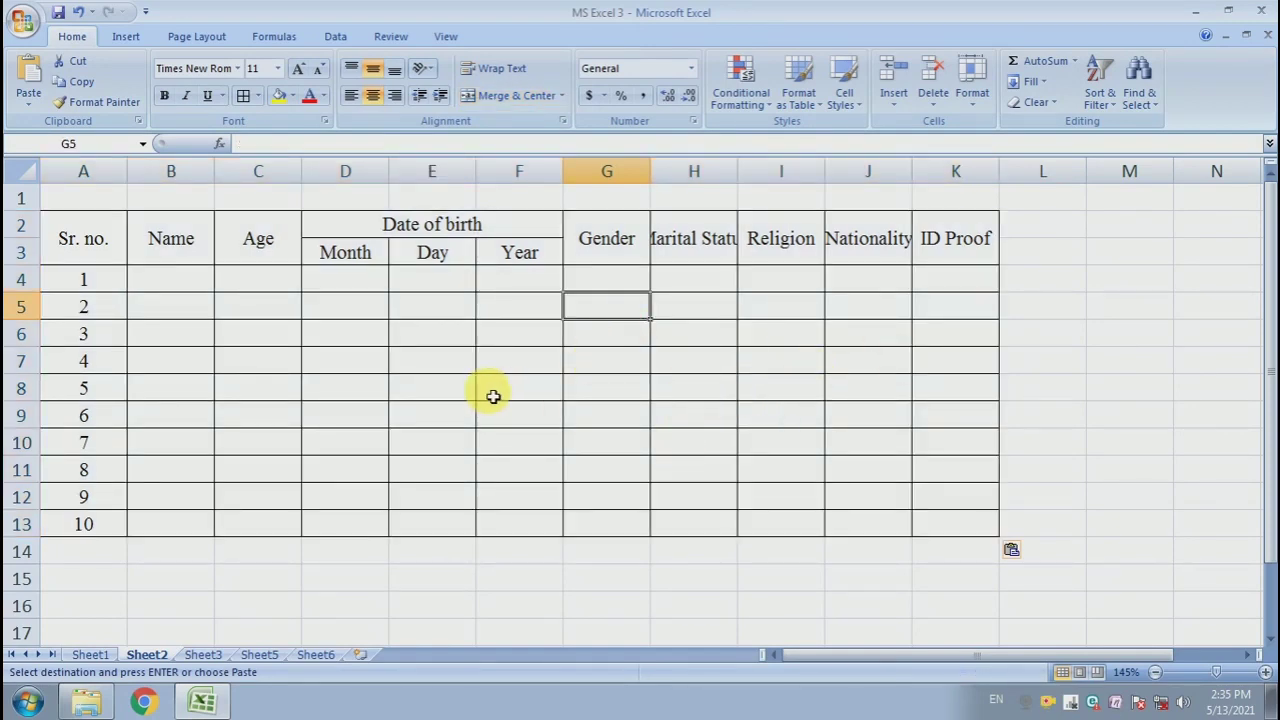
# - Delete the Name column from the table on Sheet2
pyautogui.click(185, 186)
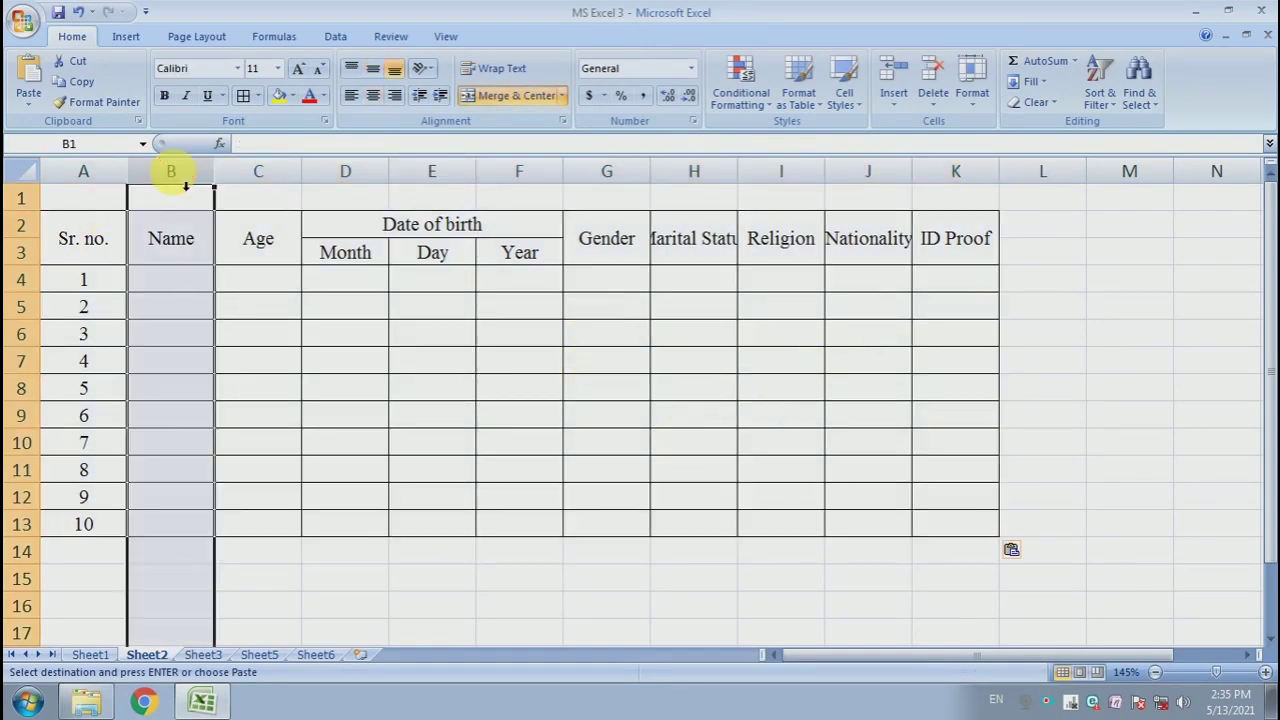
pyautogui.hotkey('ctrl', '-')
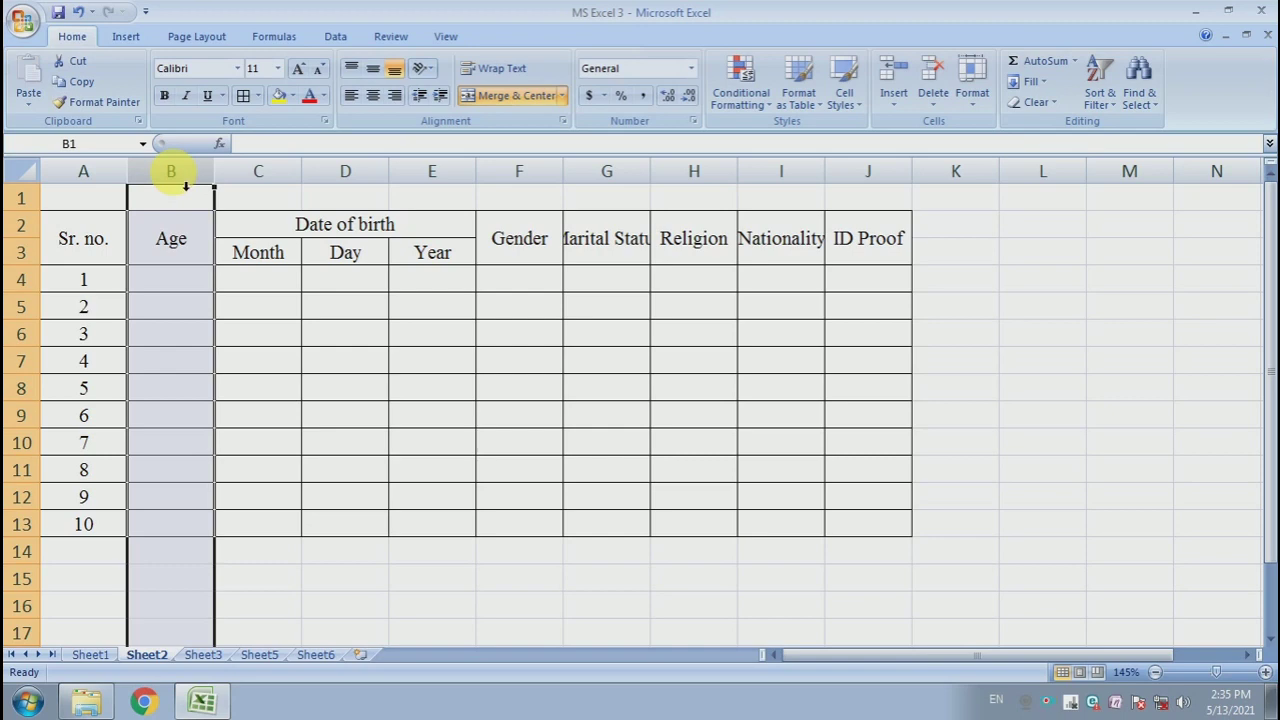
pyautogui.click(285, 383)
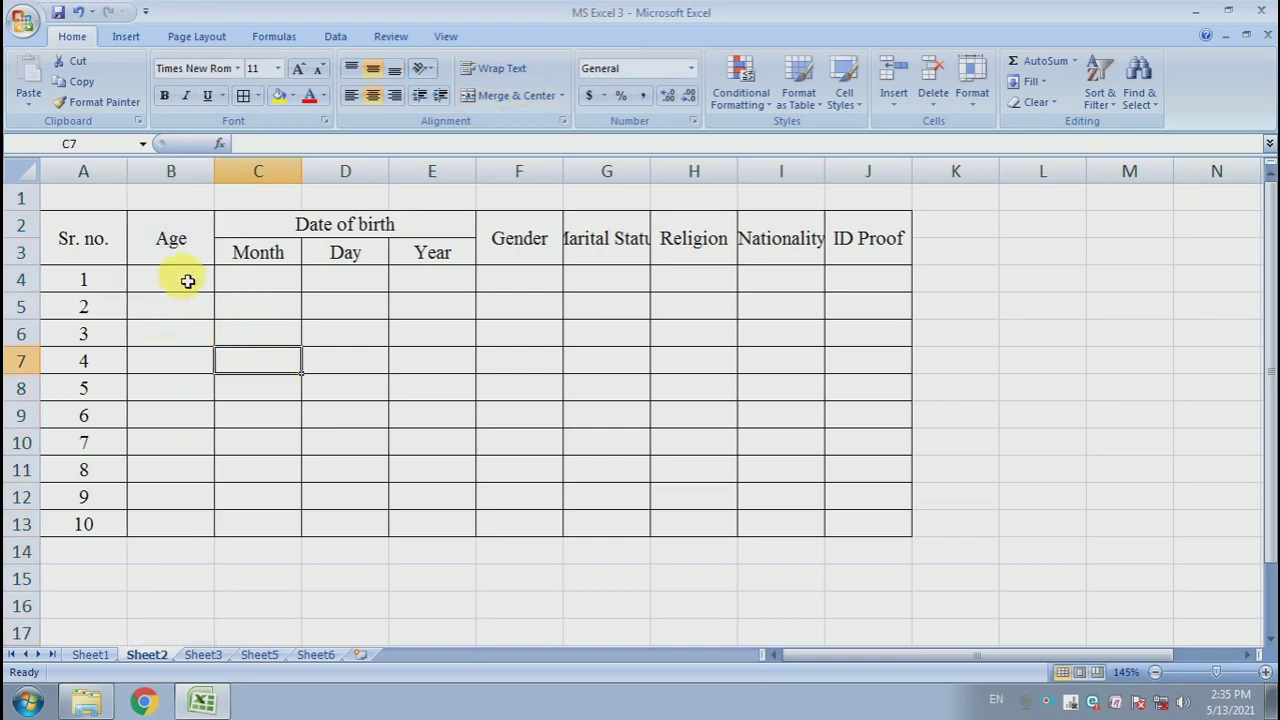
pyautogui.click(188, 279)
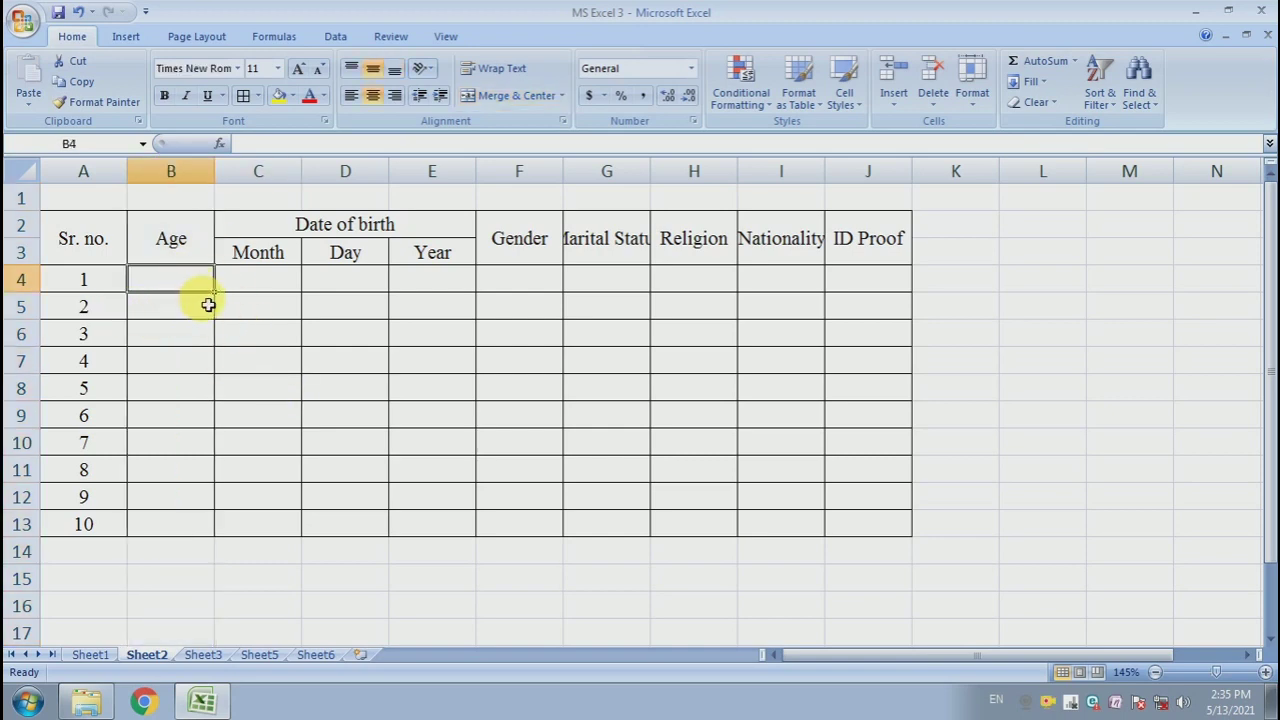
pyautogui.click(198, 313)
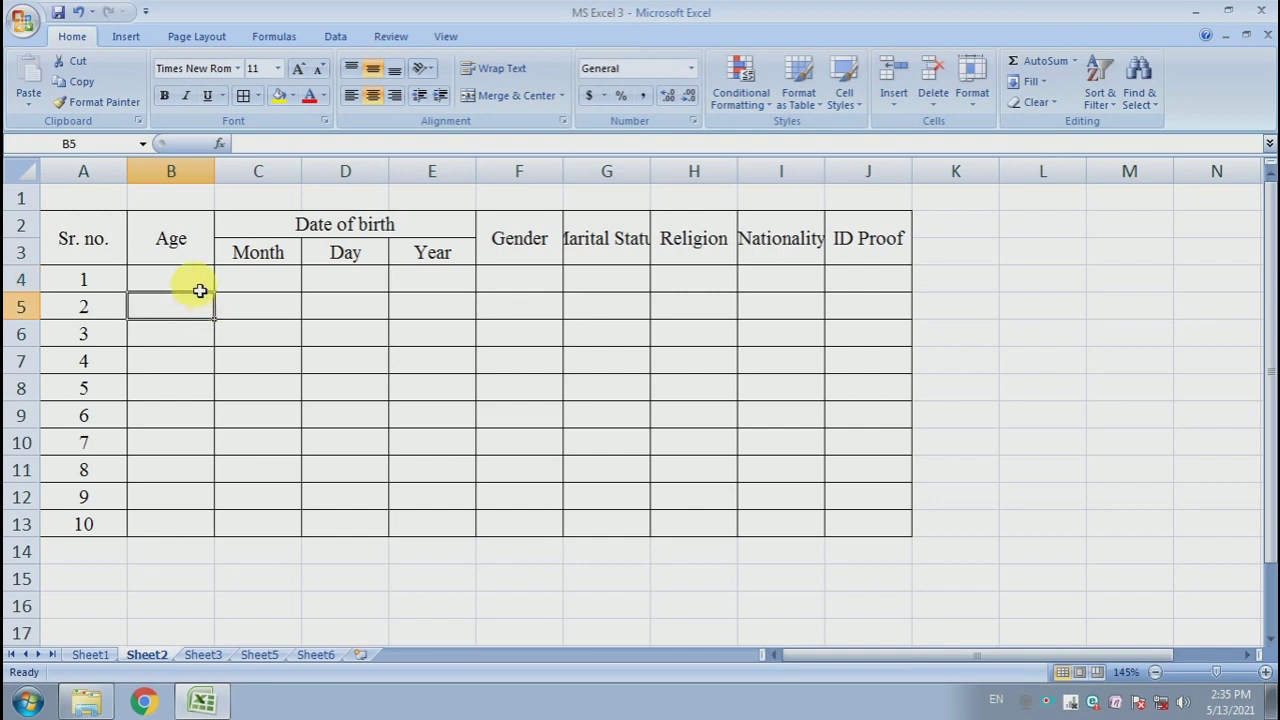
pyautogui.click(200, 285)
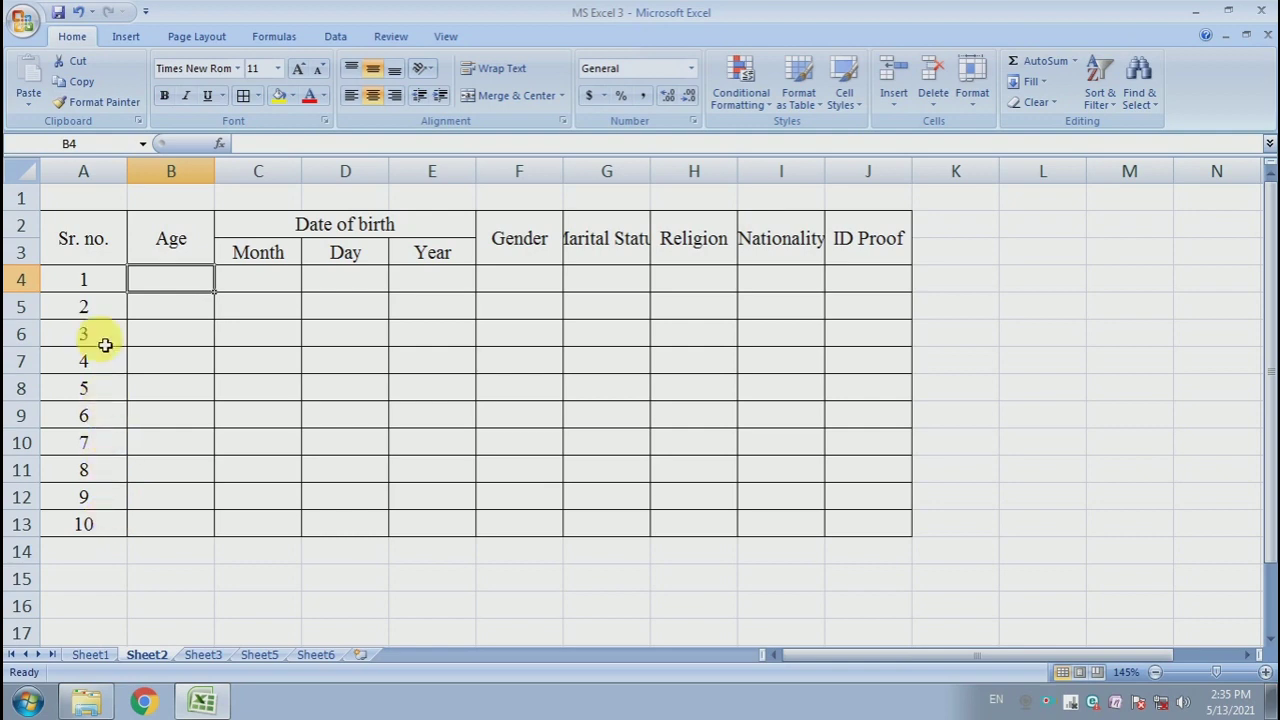
pyautogui.click(98, 281)
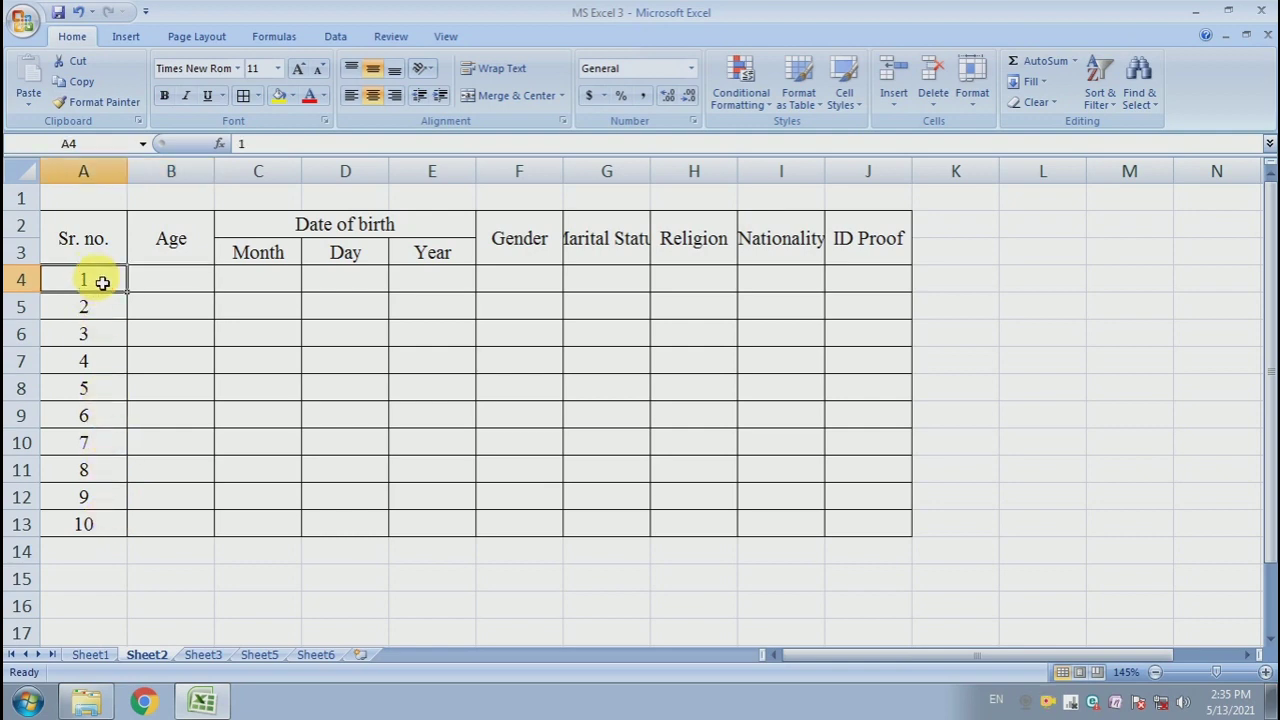
# - Fill the serial numbers as a series down column A from cell A13 to row 64
pyautogui.click(88, 523)
pyautogui.moveTo(136, 544); pyautogui.dragTo(118, 598)
pyautogui.click(138, 606)
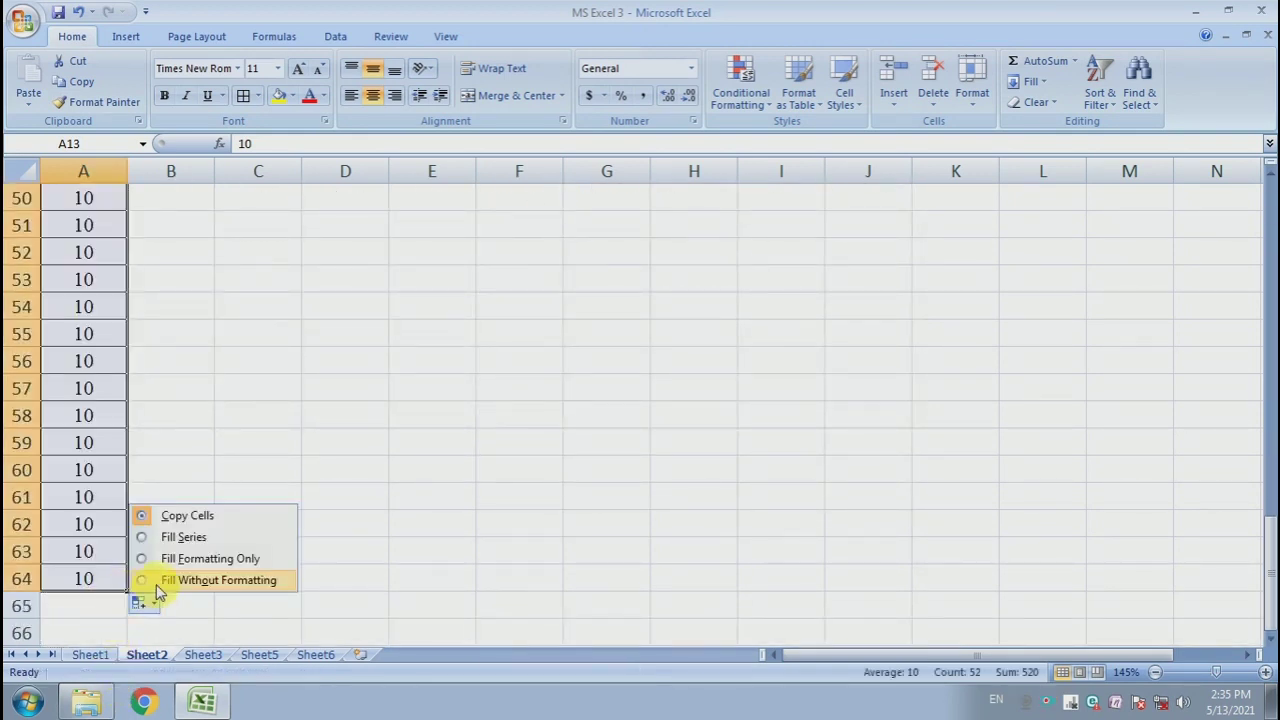
pyautogui.click(168, 534)
pyautogui.scroll(-3, 116, 598)
pyautogui.scroll(-11, 110, 590)
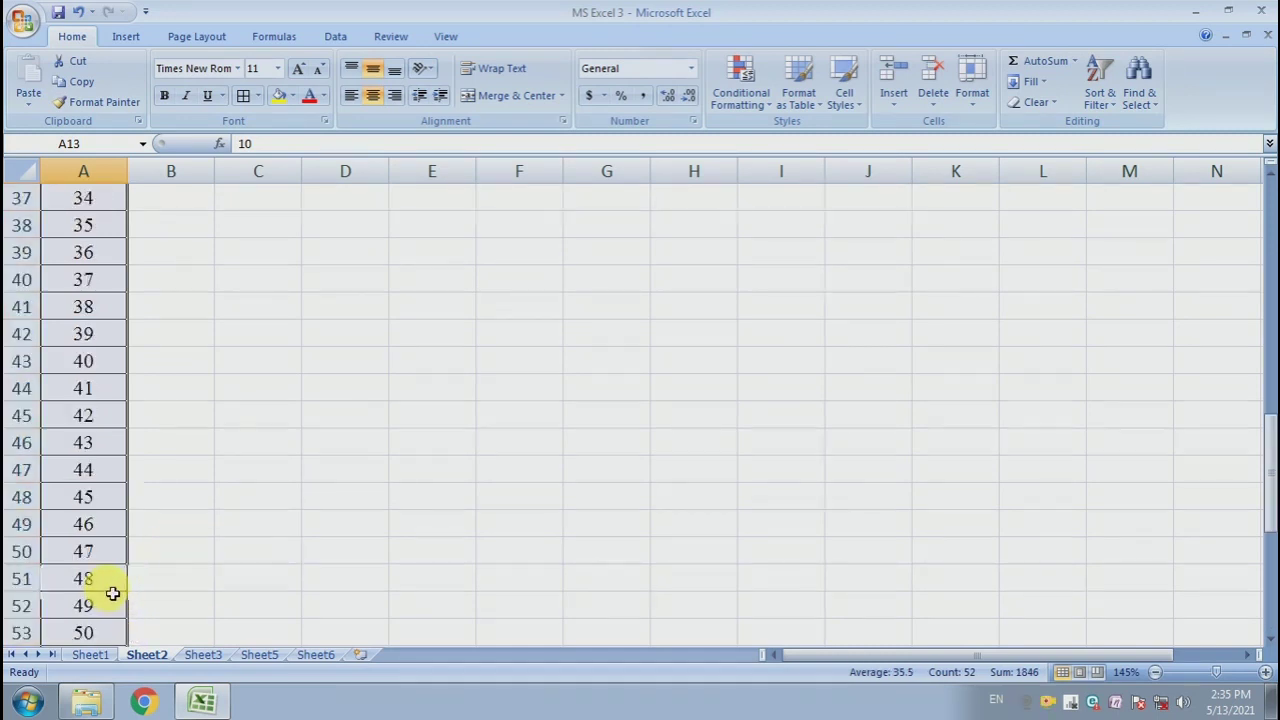
# - Extend the serial number series further down column A to row 73
pyautogui.click(102, 453)
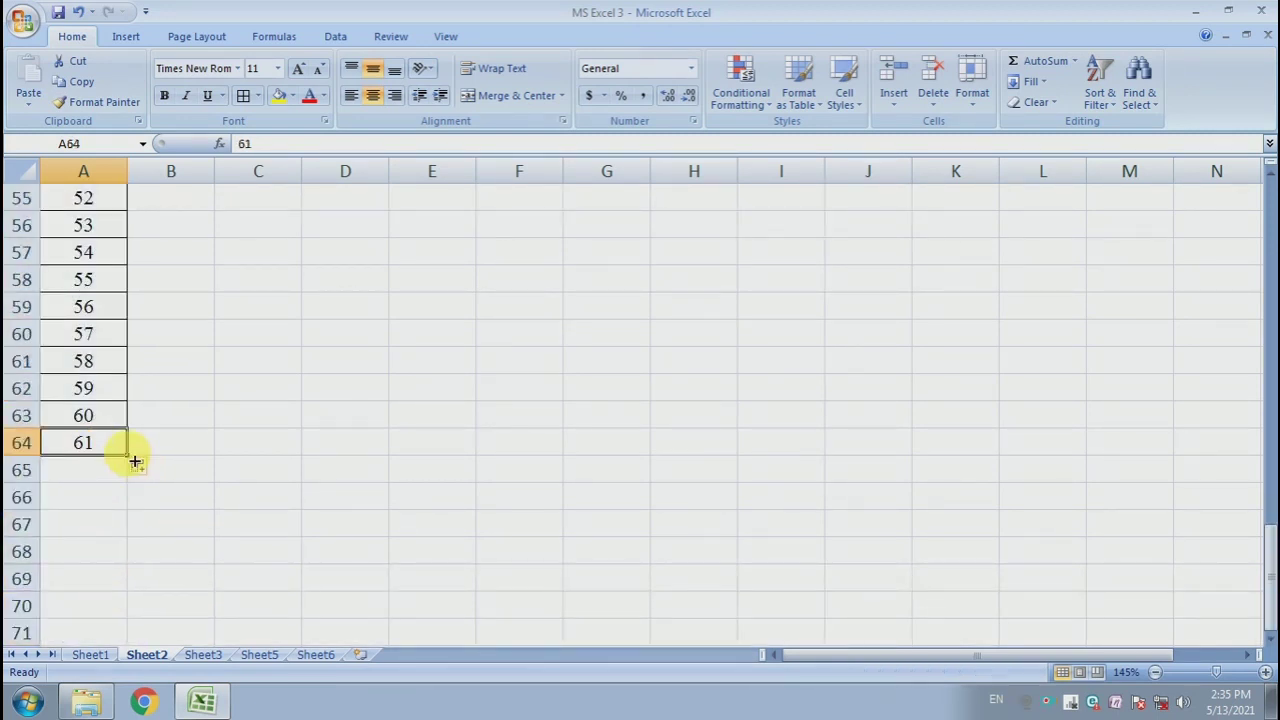
pyautogui.moveTo(130, 459); pyautogui.dragTo(114, 581)
pyautogui.click(143, 606)
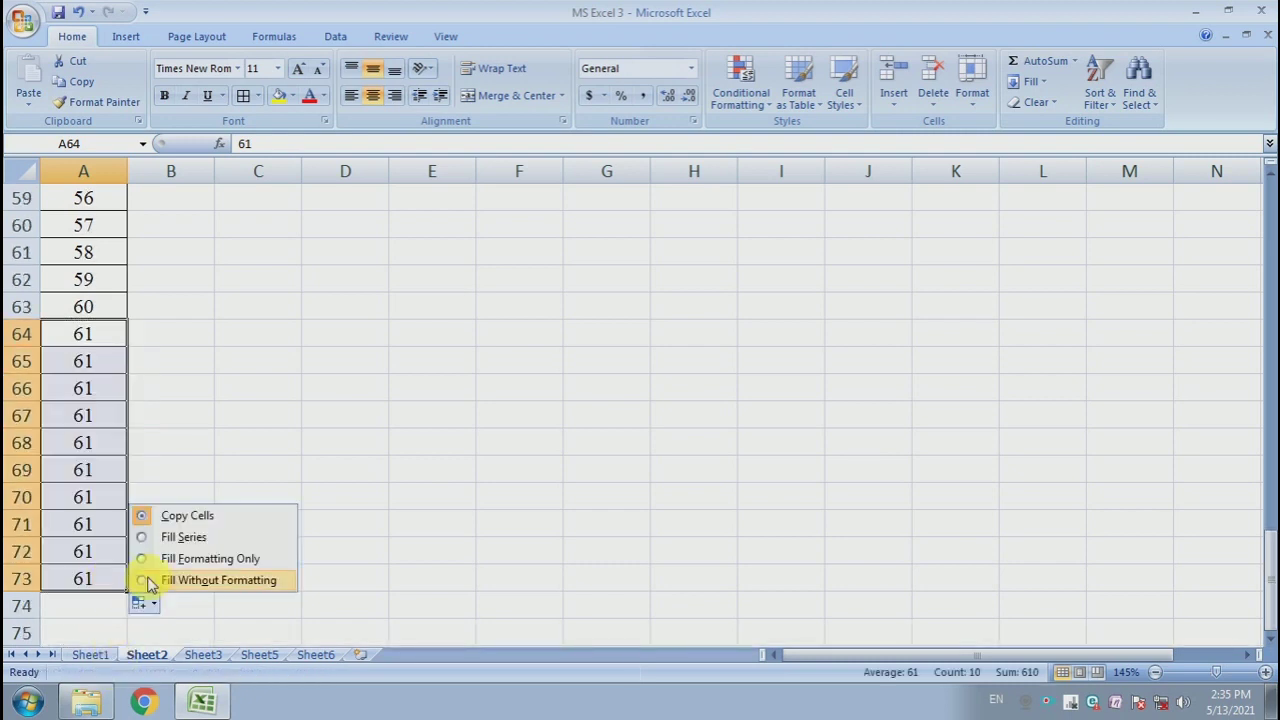
pyautogui.click(163, 534)
pyautogui.click(160, 525)
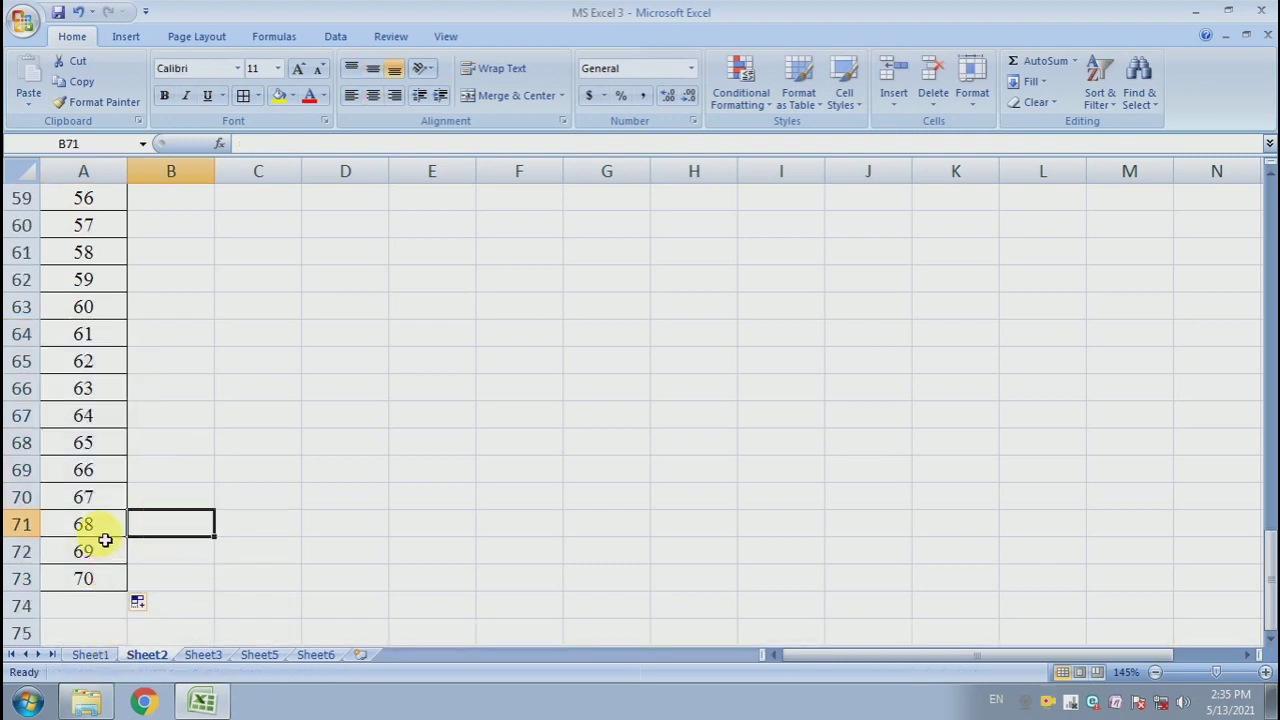
pyautogui.scroll(19, 105, 540)
pyautogui.click(171, 467)
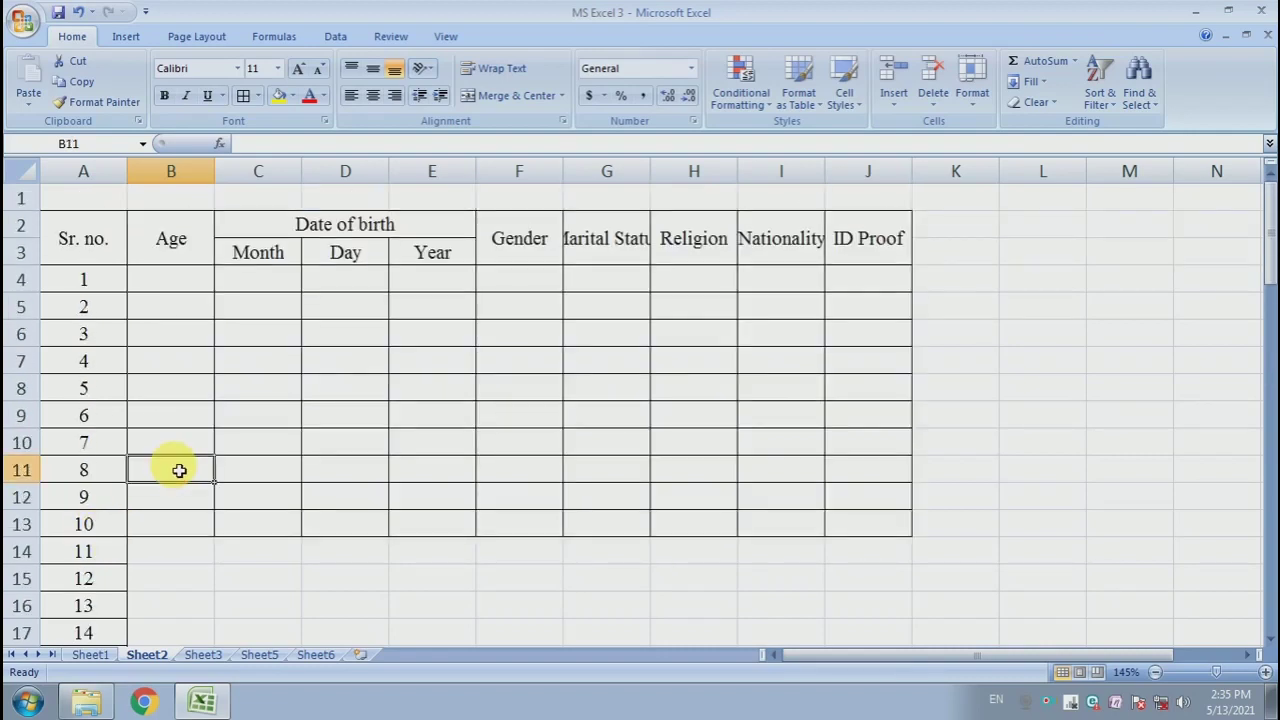
pyautogui.click(201, 277)
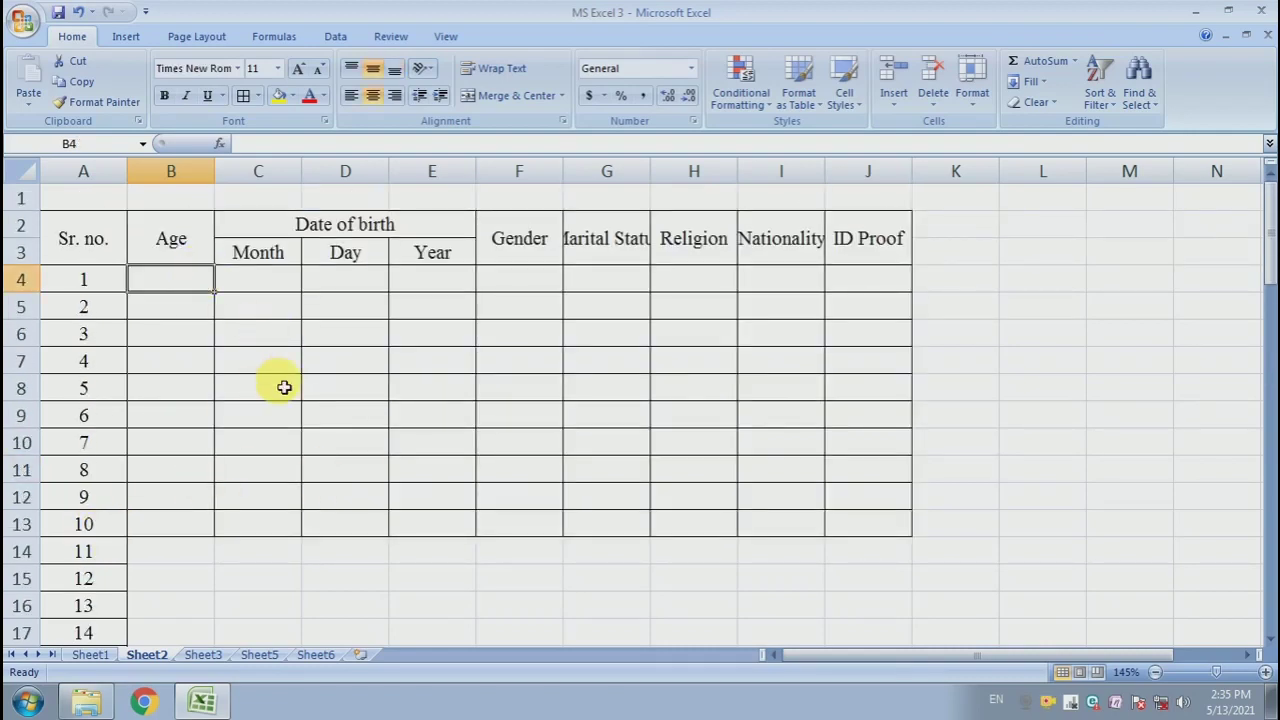
pyautogui.click(284, 387)
pyautogui.click(174, 288)
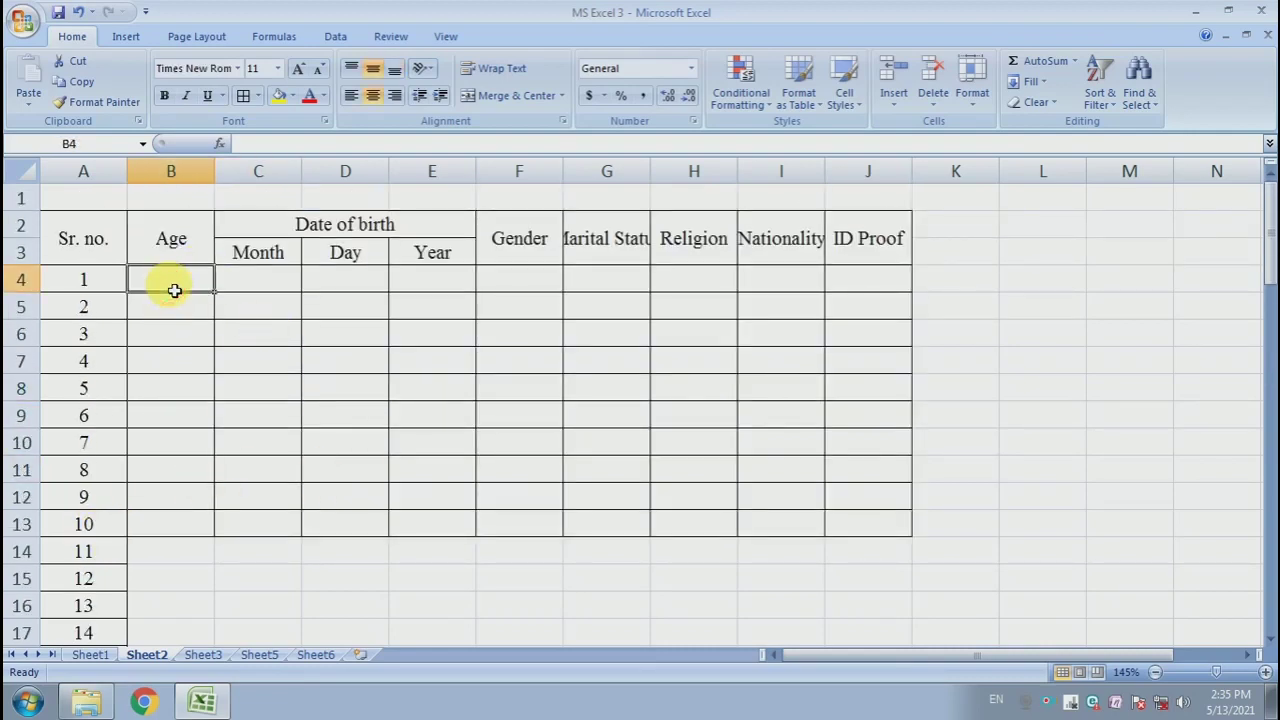
pyautogui.scroll(-3, 106, 563)
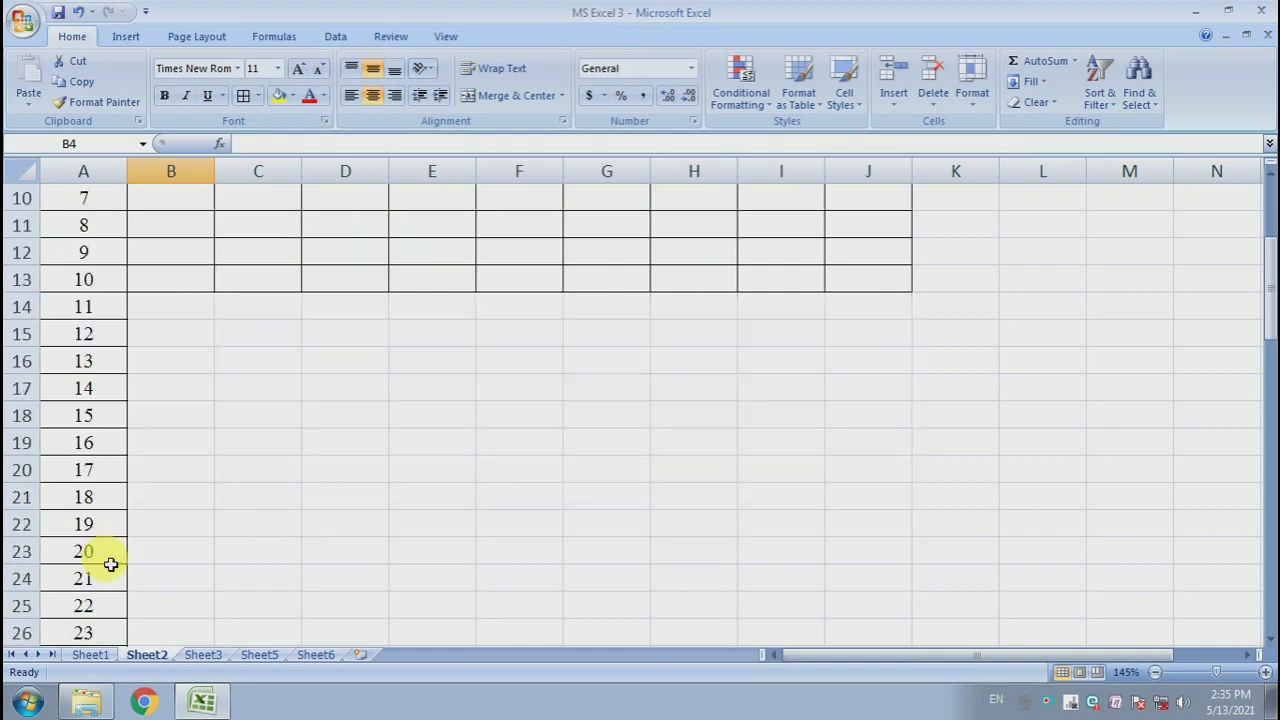
pyautogui.click(98, 503)
pyautogui.scroll(3, 114, 520)
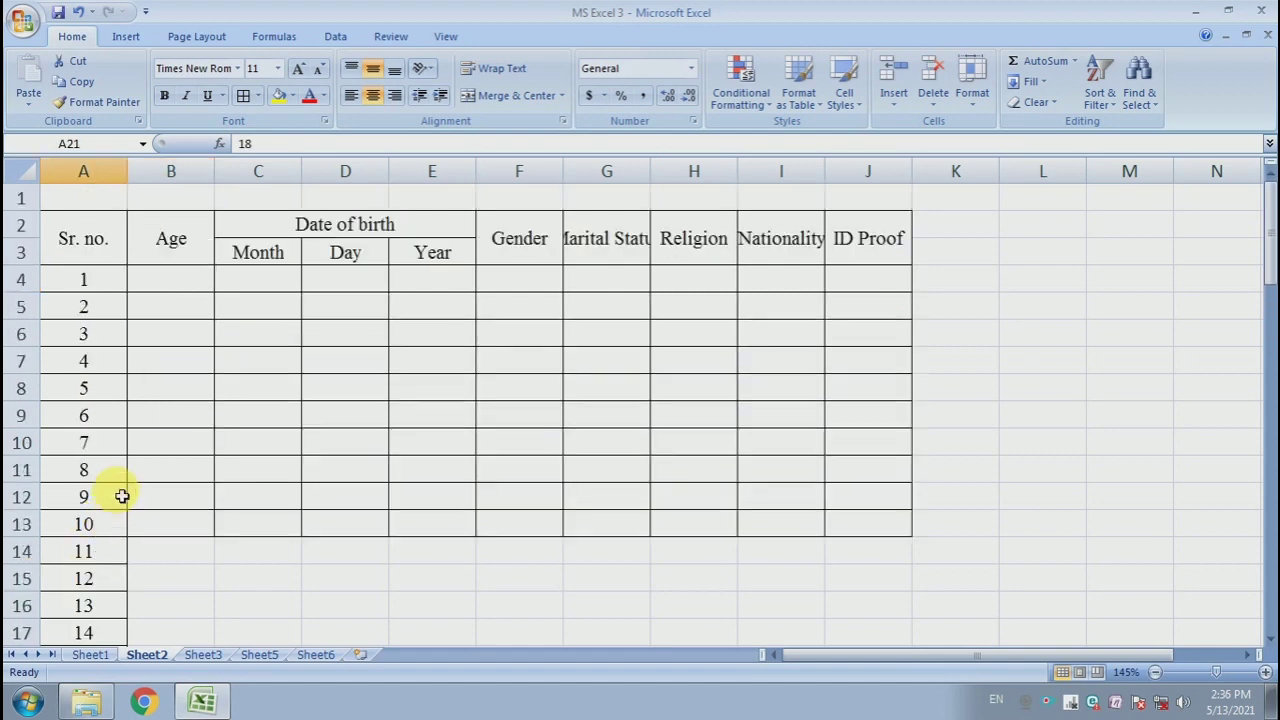
pyautogui.click(185, 292)
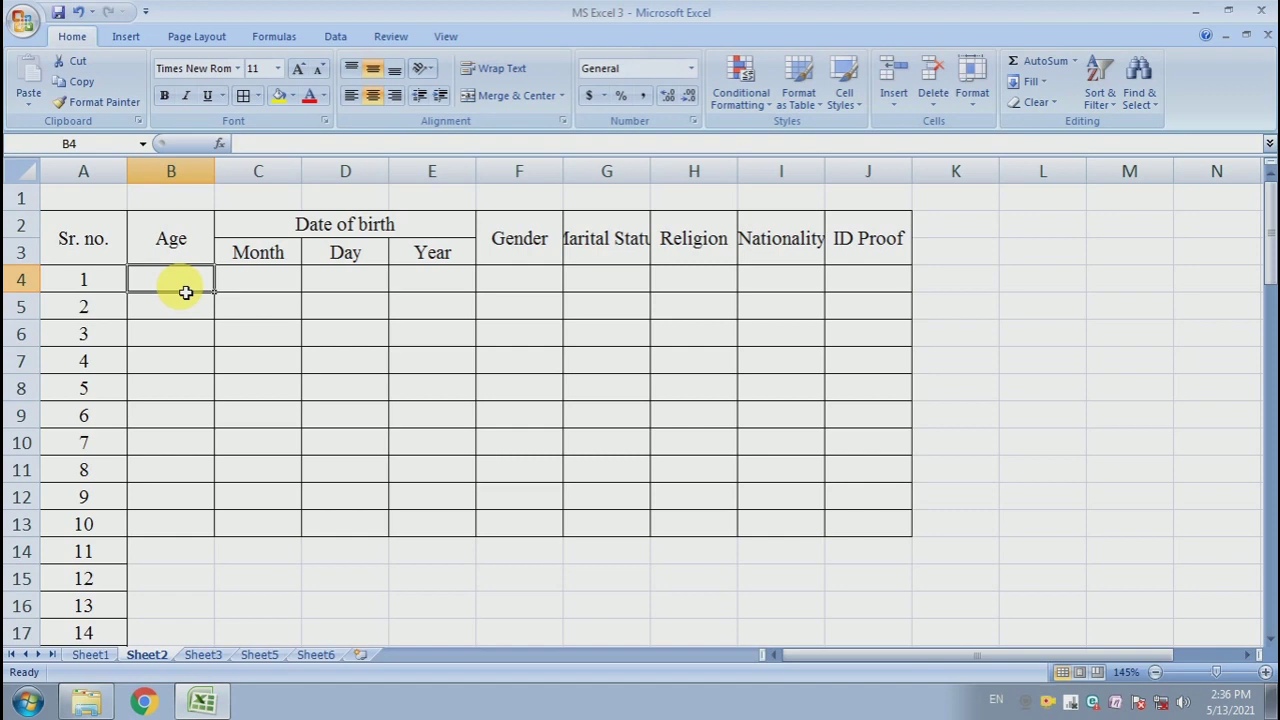
# - Enter the formula =A21&" Years" in cell B4 to show the first age
pyautogui.write('=')
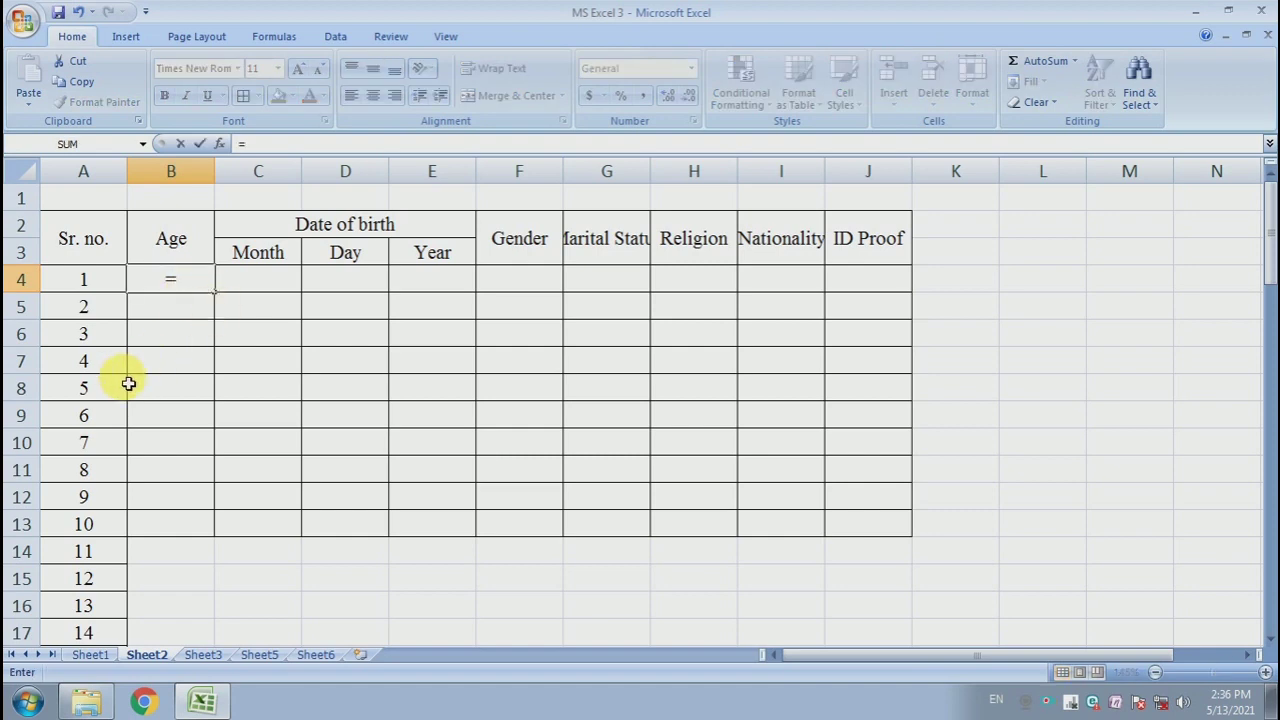
pyautogui.scroll(-1, 120, 400)
pyautogui.scroll(-1, 104, 631)
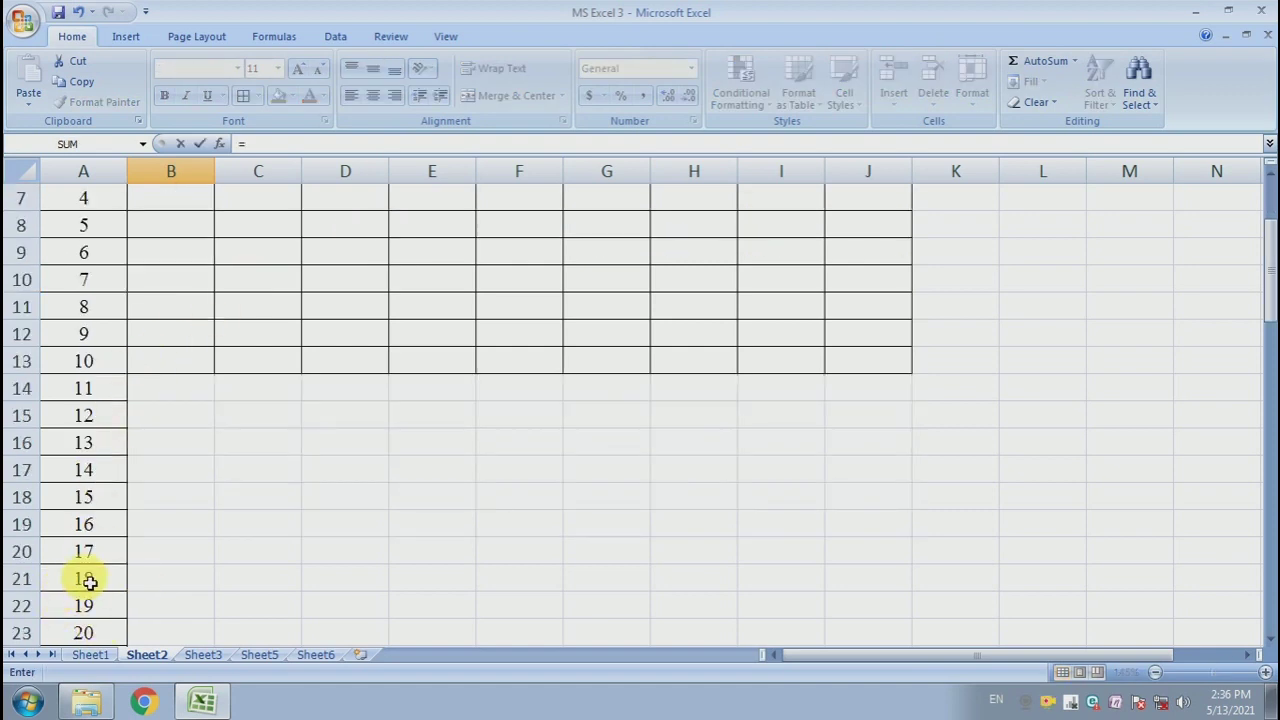
pyautogui.click(90, 582)
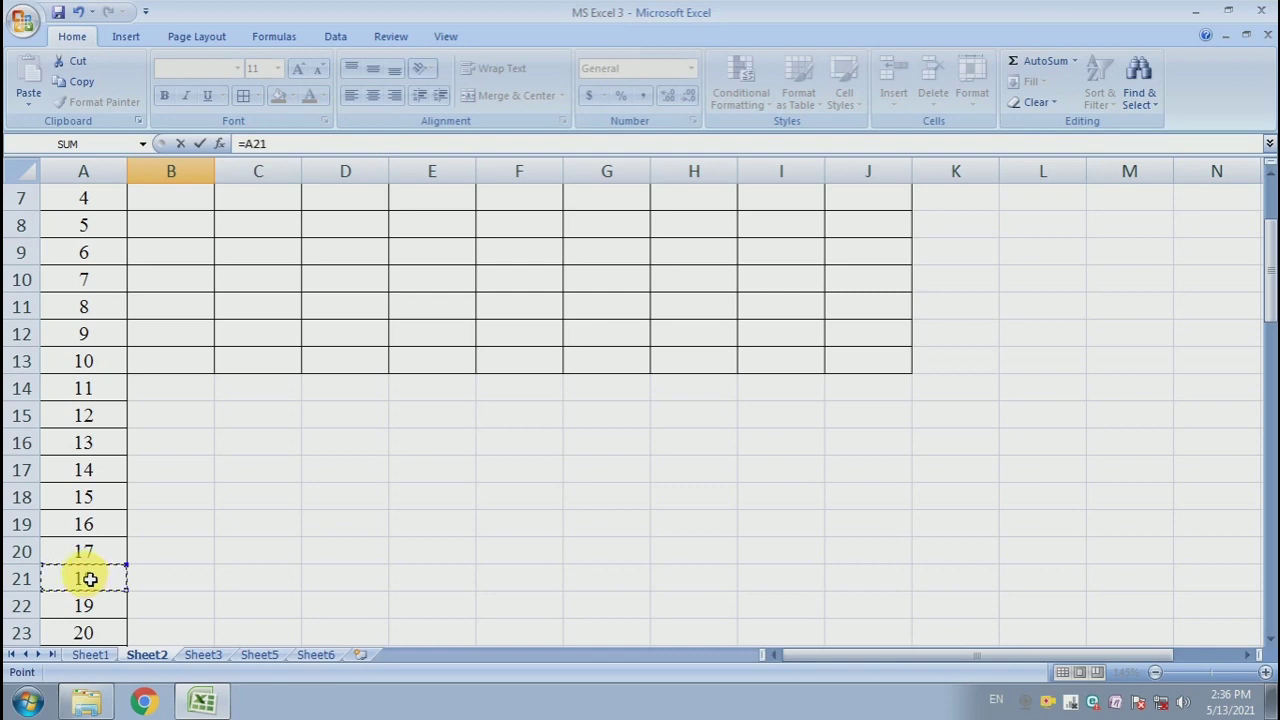
pyautogui.scroll(2, 160, 350)
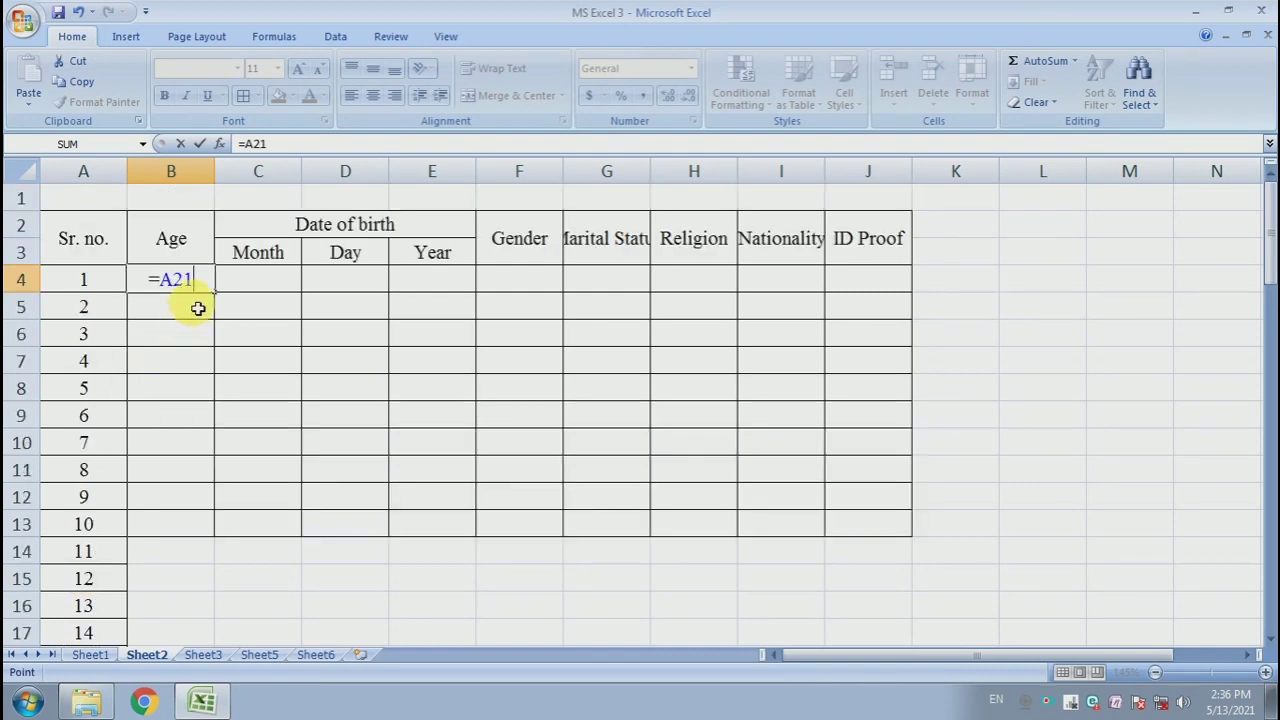
pyautogui.write('|&|')
pyautogui.press('BackSpace')
pyautogui.press('BackSpace')
pyautogui.write('Ye')
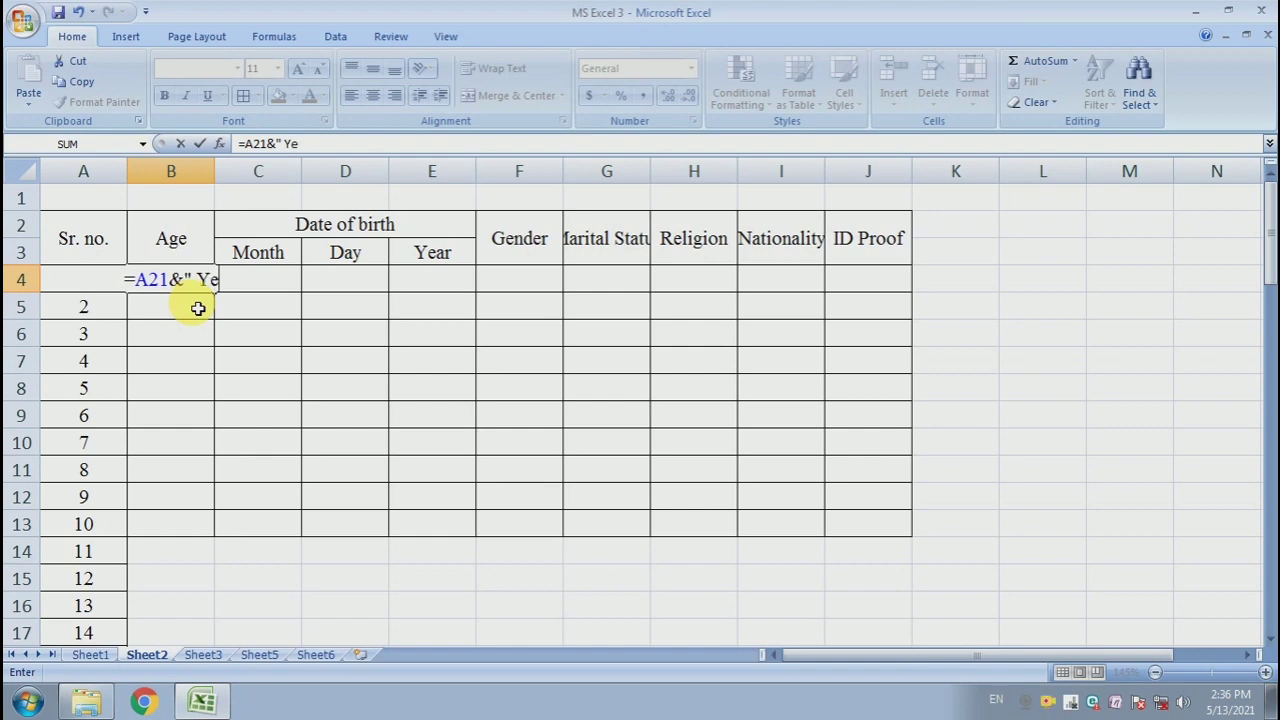
pyautogui.write('ars')
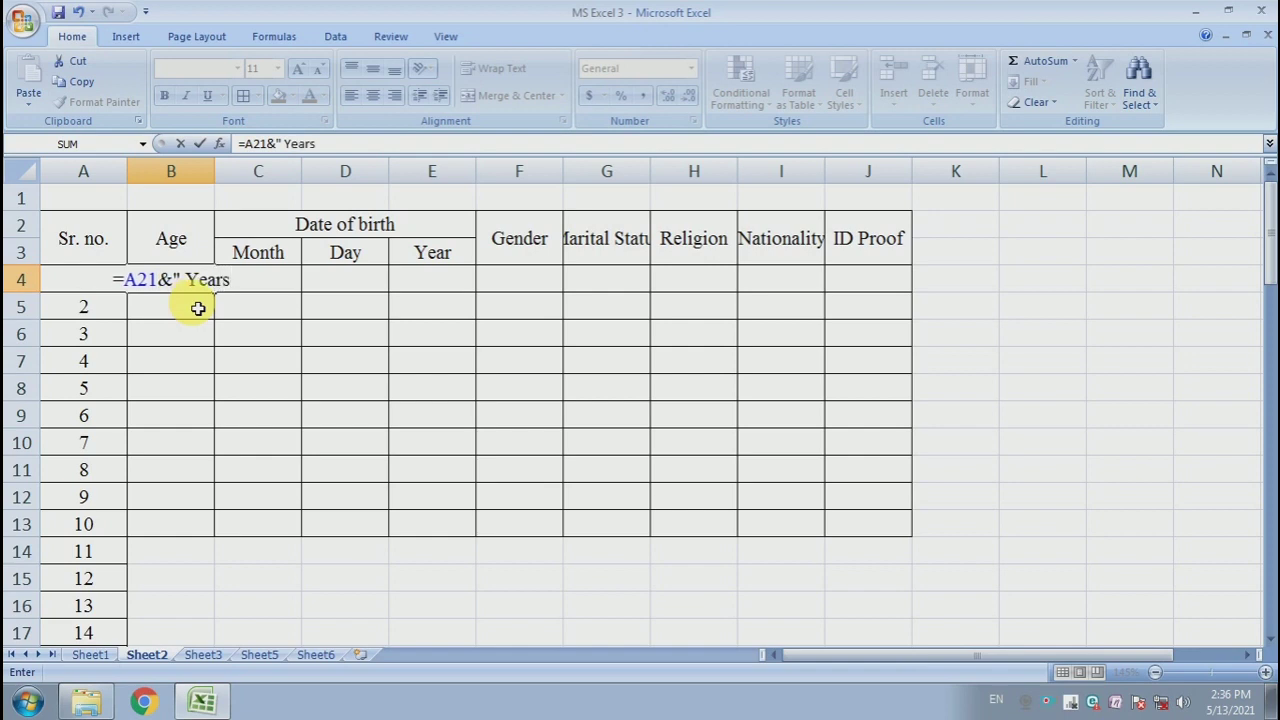
pyautogui.write('"')
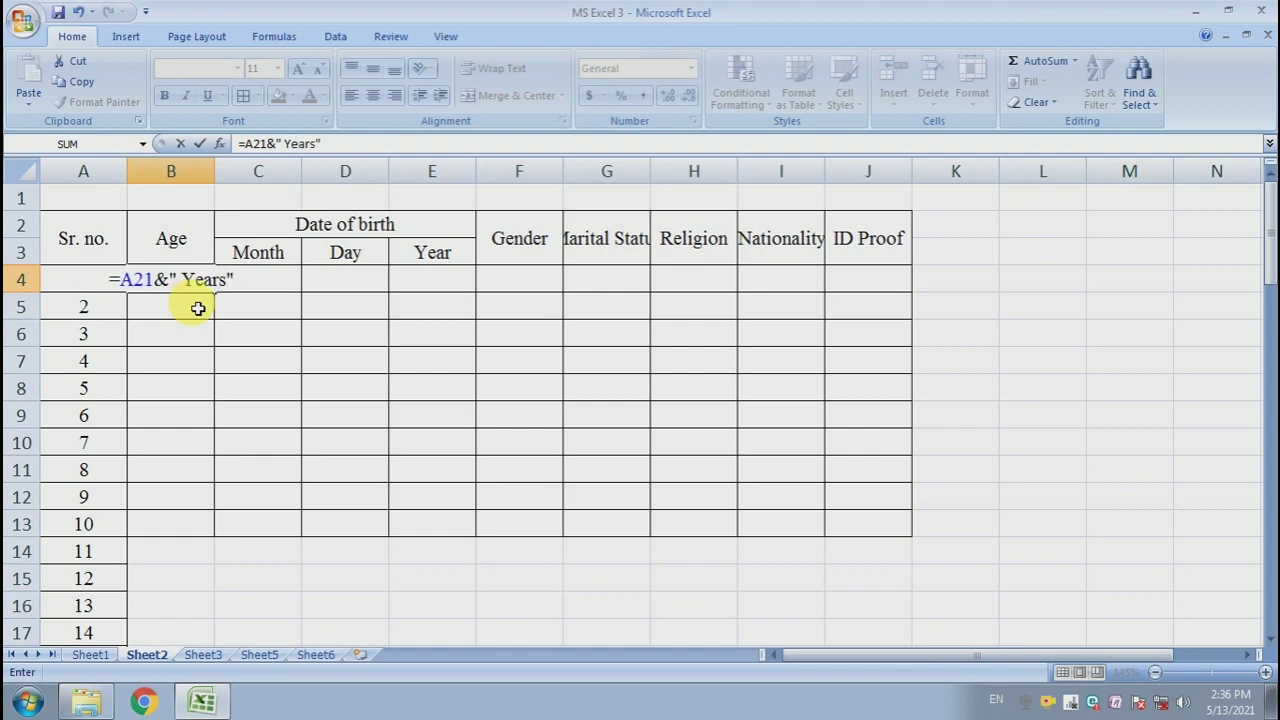
pyautogui.press('Return')
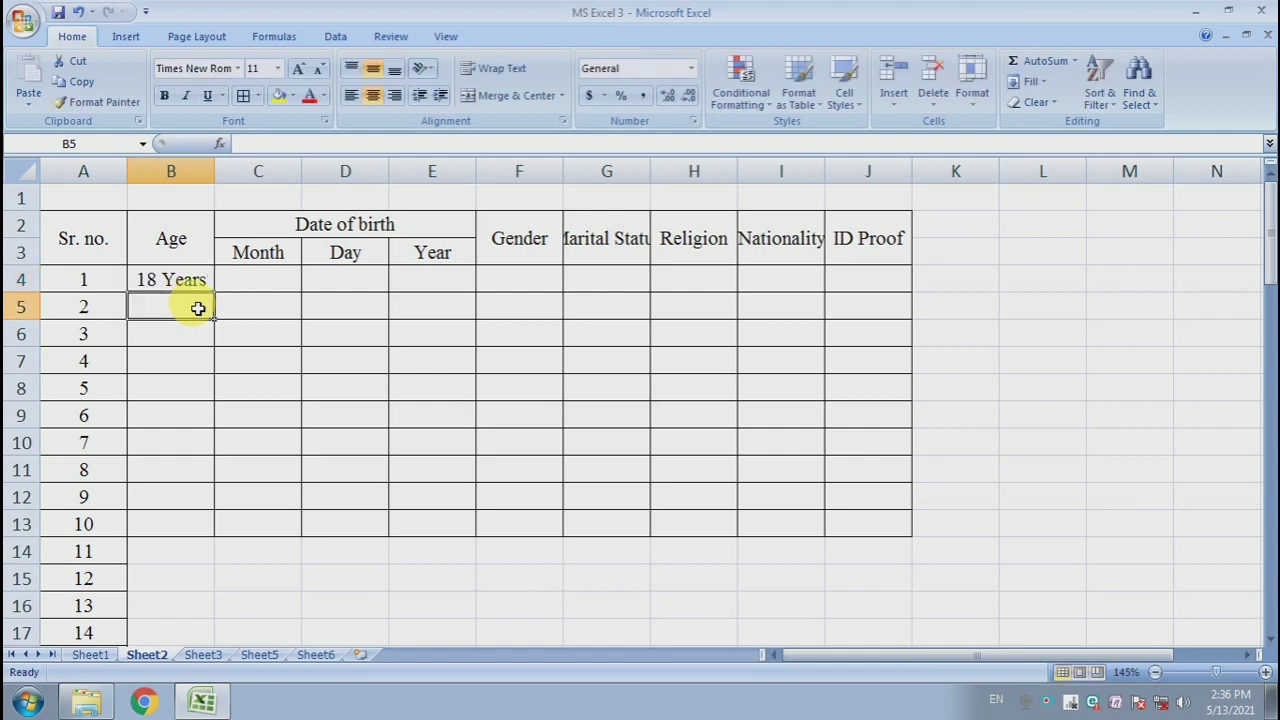
# - Fill the age formula from B4 down column B to row 51
pyautogui.click(196, 289)
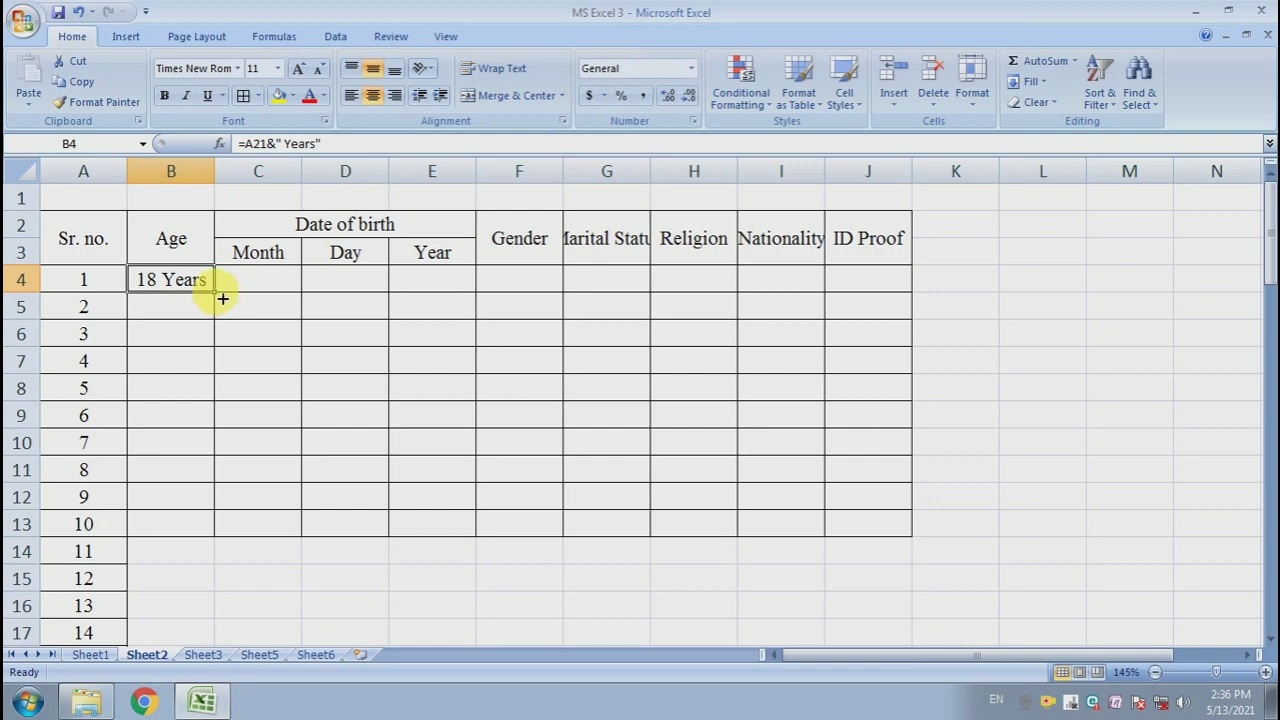
pyautogui.moveTo(222, 298); pyautogui.dragTo(216, 608)
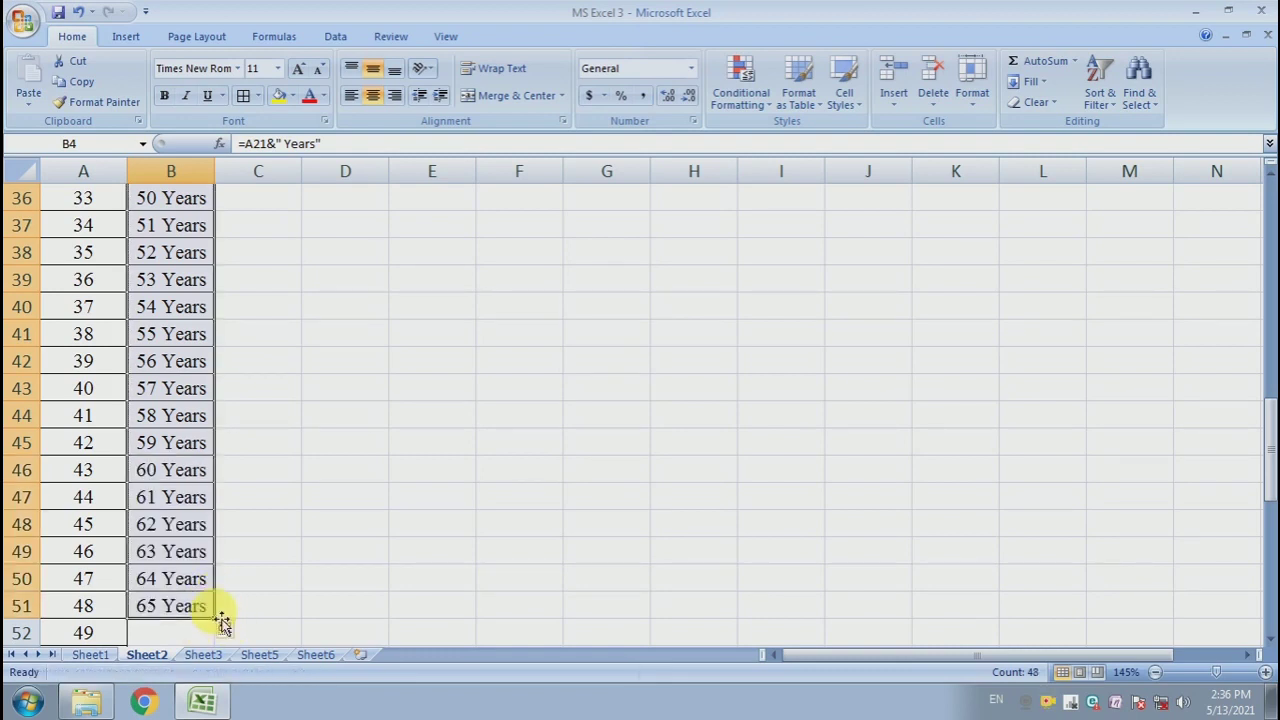
pyautogui.click(247, 553)
pyautogui.scroll(12, 214, 463)
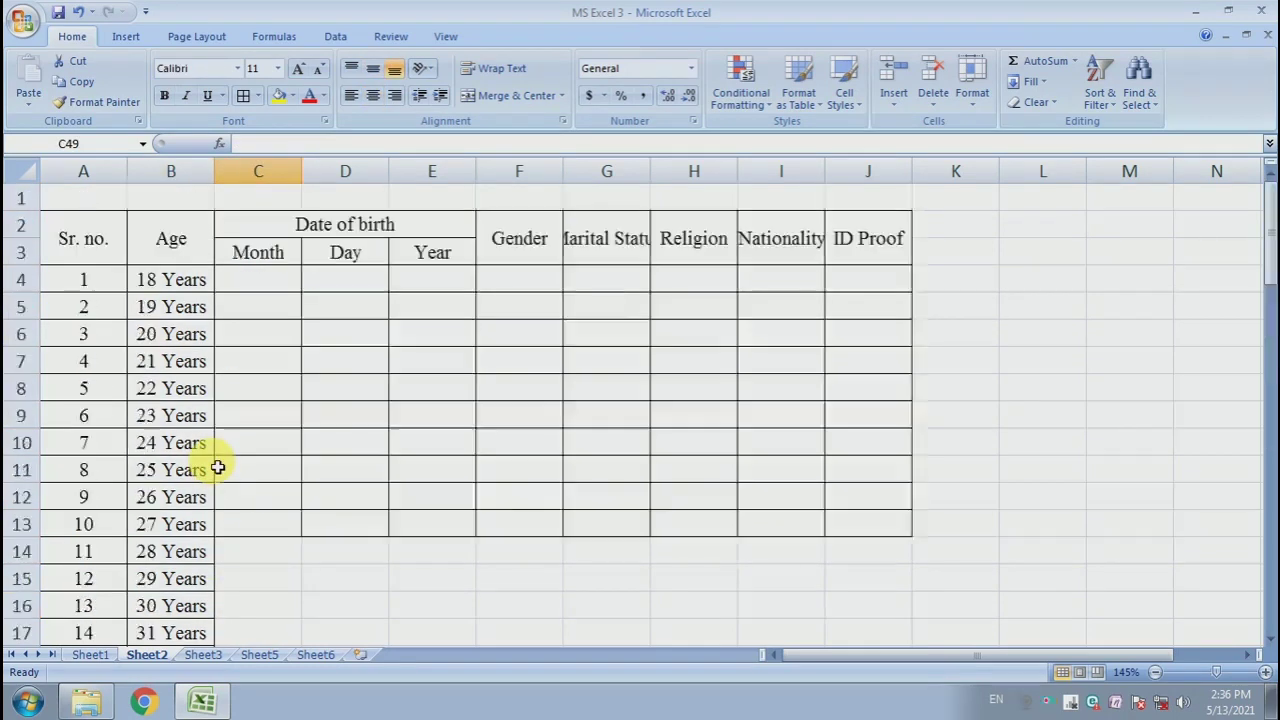
# - Type the month names January through December down the Month column from C4 to C15
pyautogui.click(274, 306)
pyautogui.click(277, 280)
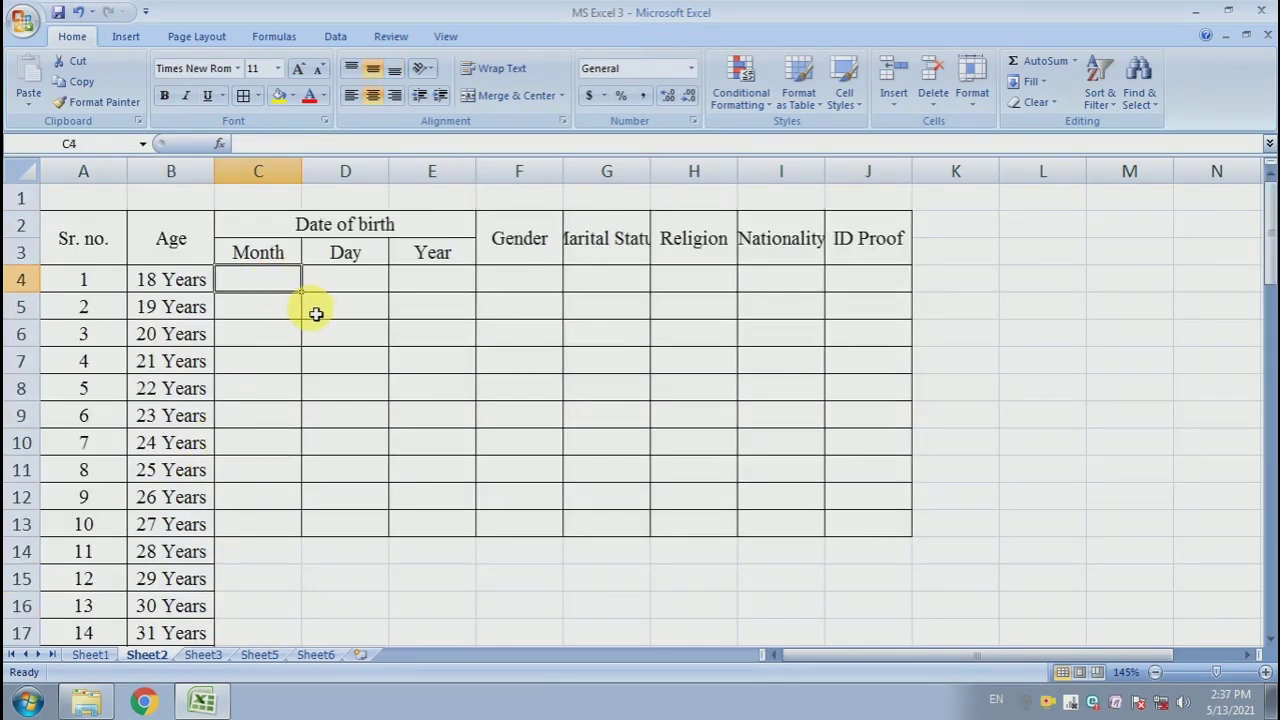
pyautogui.write('Jan')
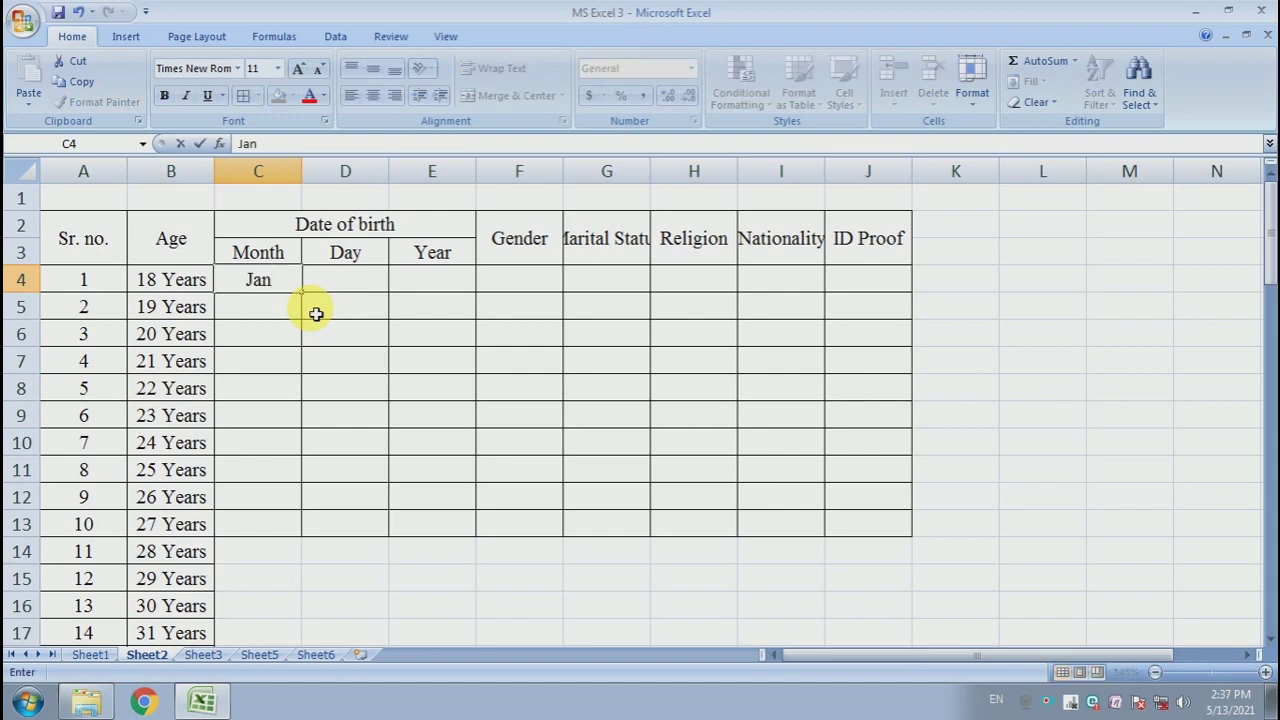
pyautogui.write('uary')
pyautogui.press('Return')
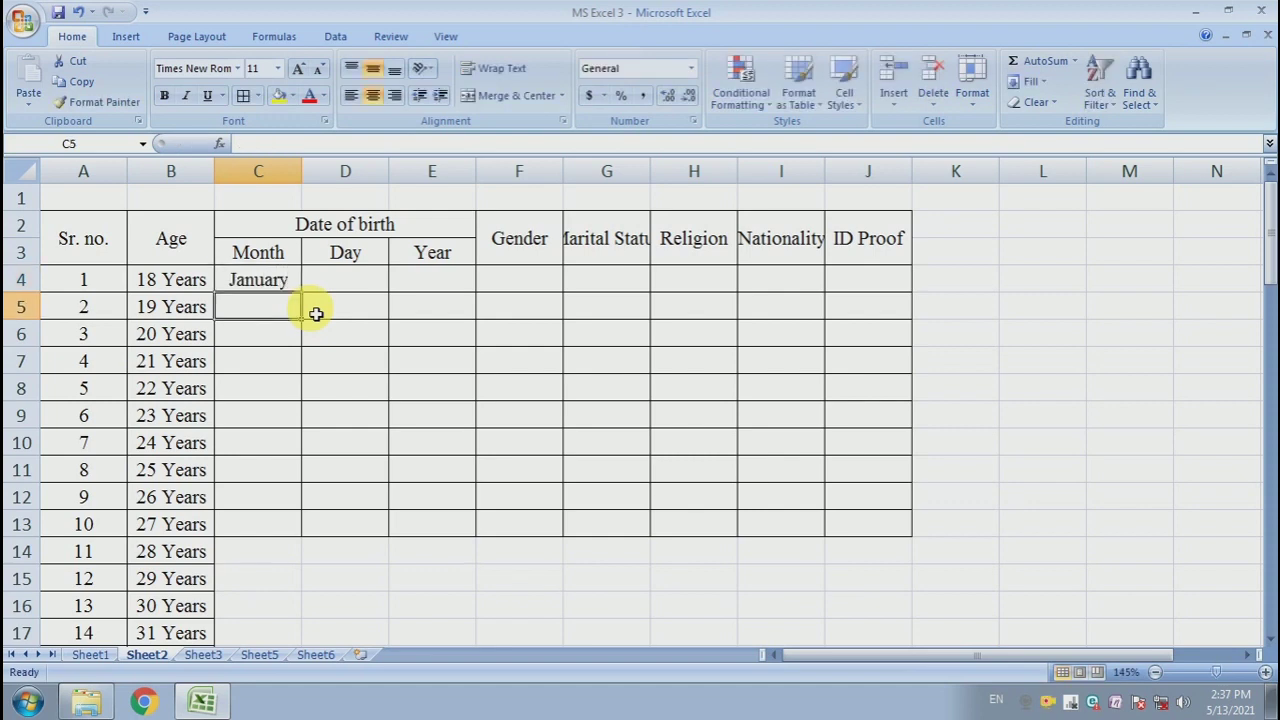
pyautogui.write('Febru')
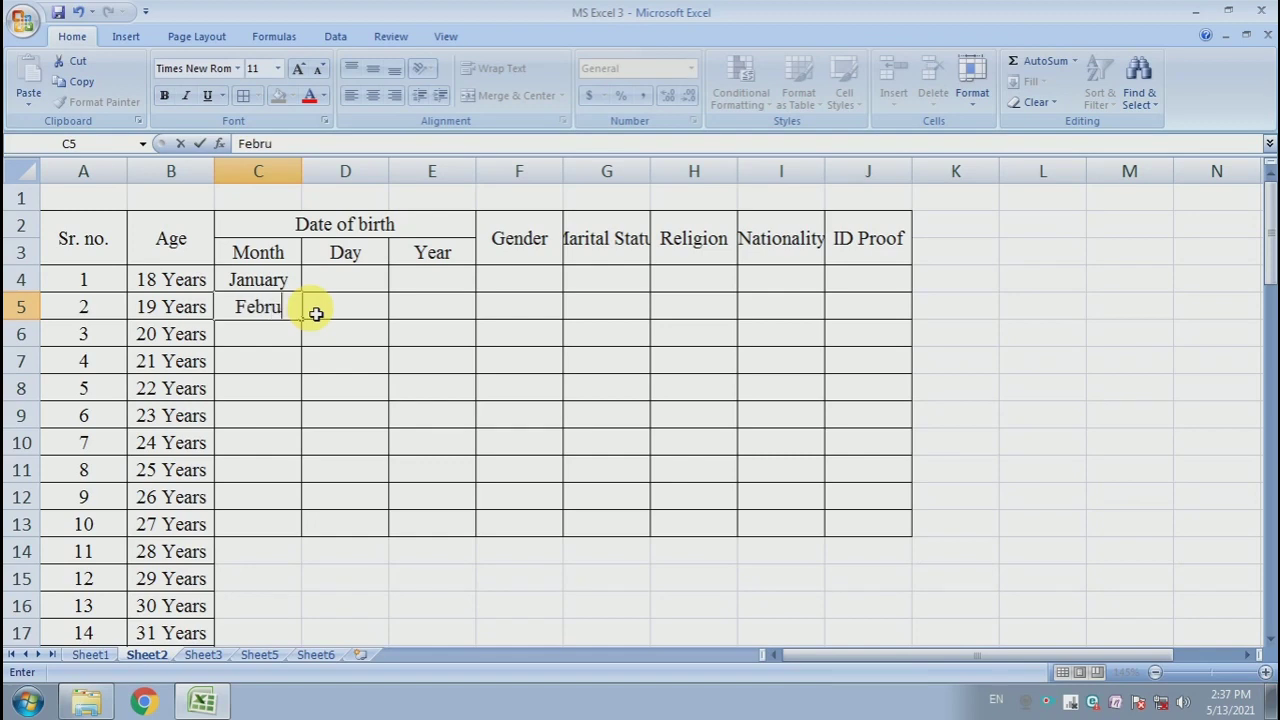
pyautogui.write('ary')
pyautogui.press('Return')
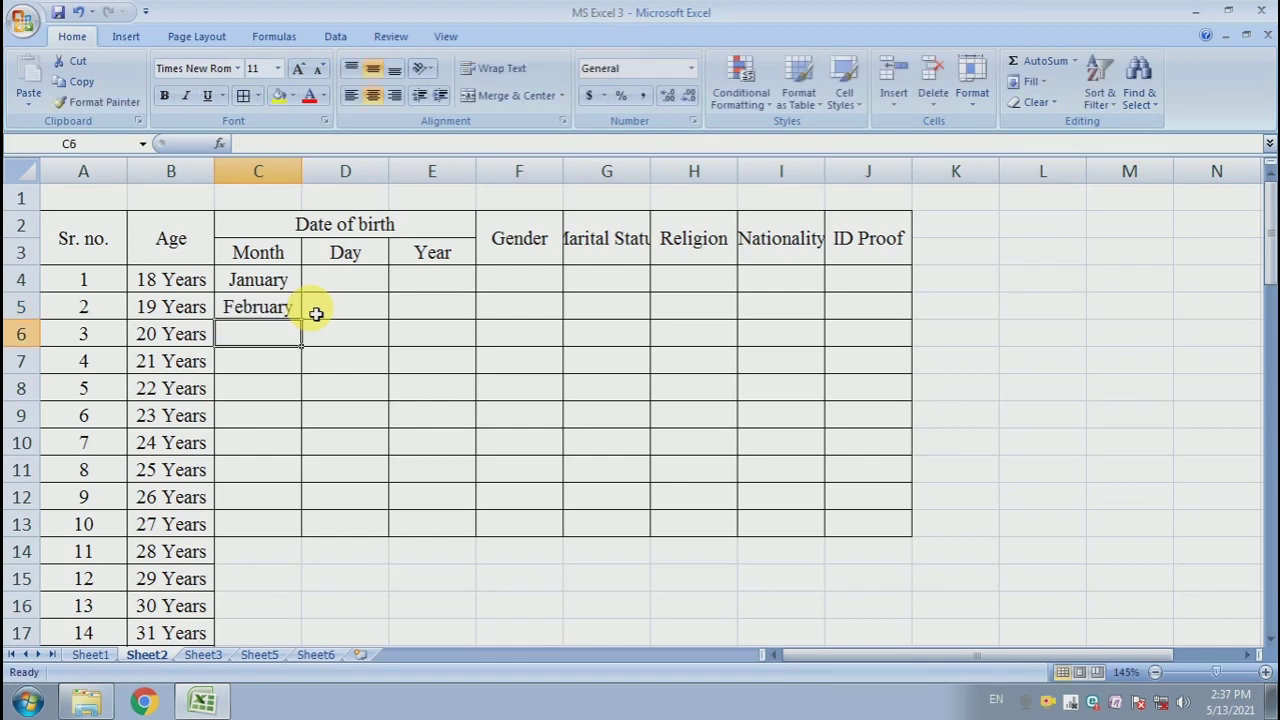
pyautogui.write('March')
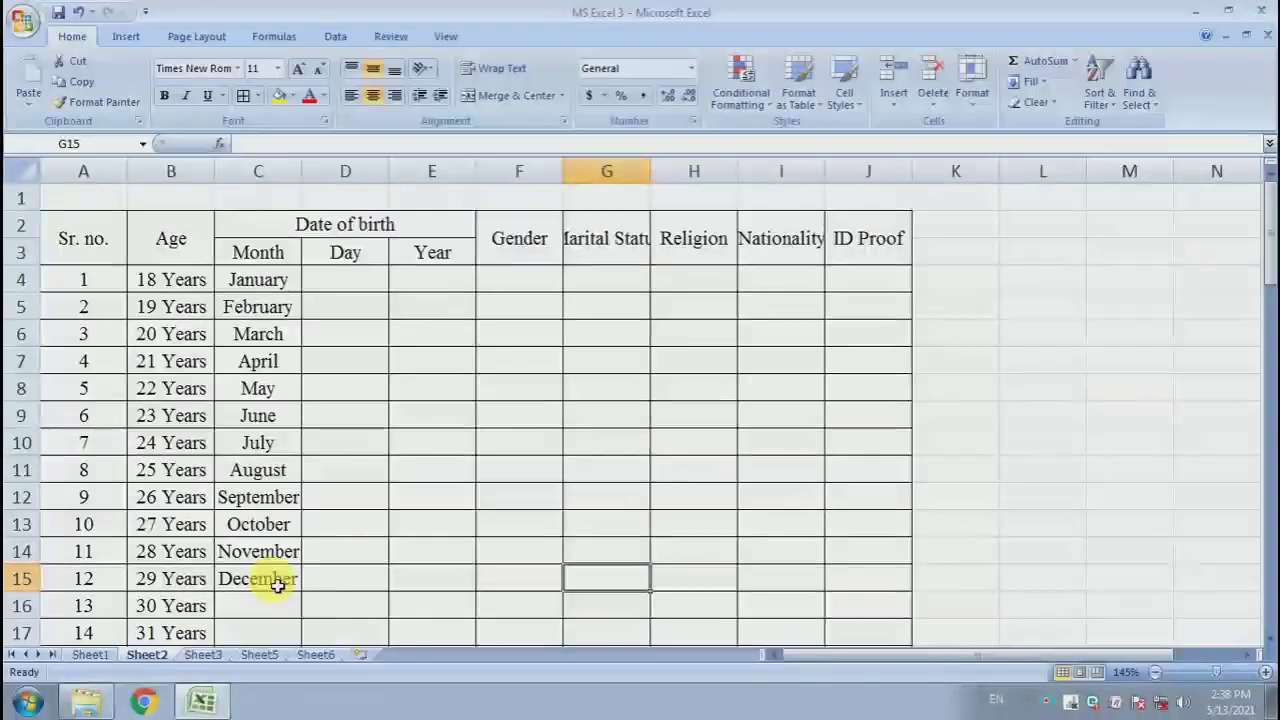
# - Enter the formula =A4 in D4 and fill it down the Day column to row 34
pyautogui.click(367, 282)
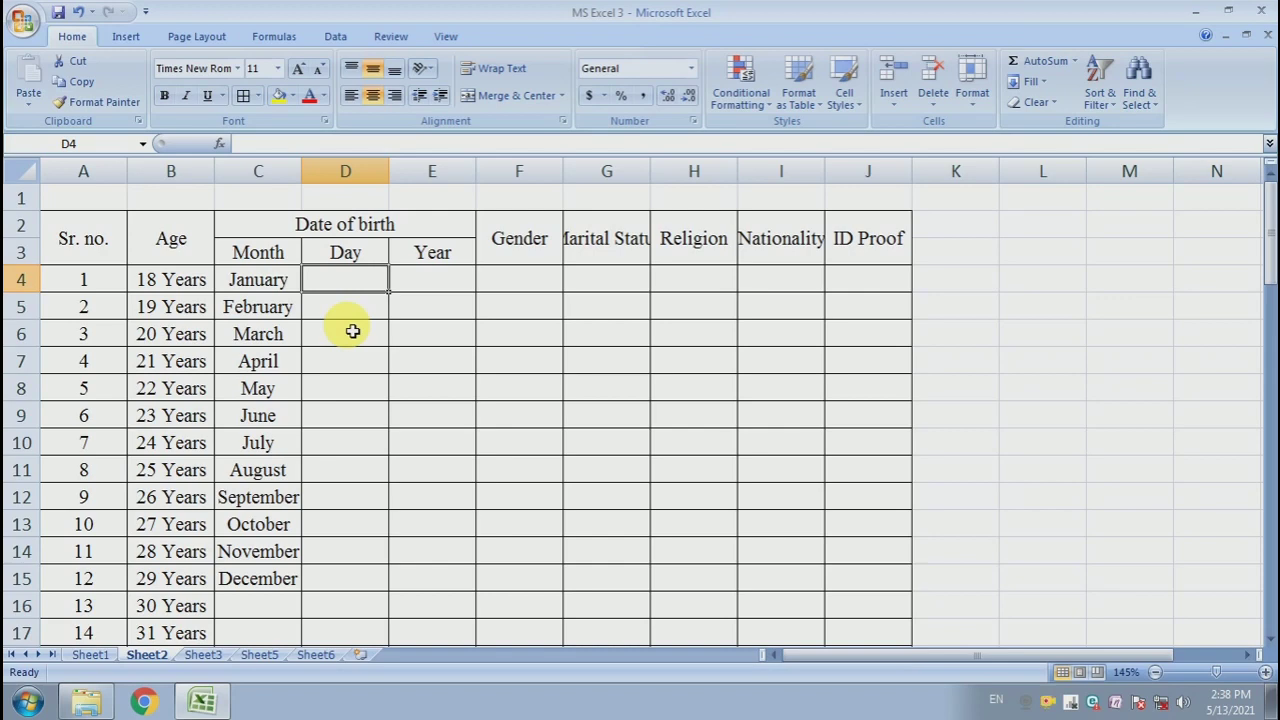
pyautogui.write('=')
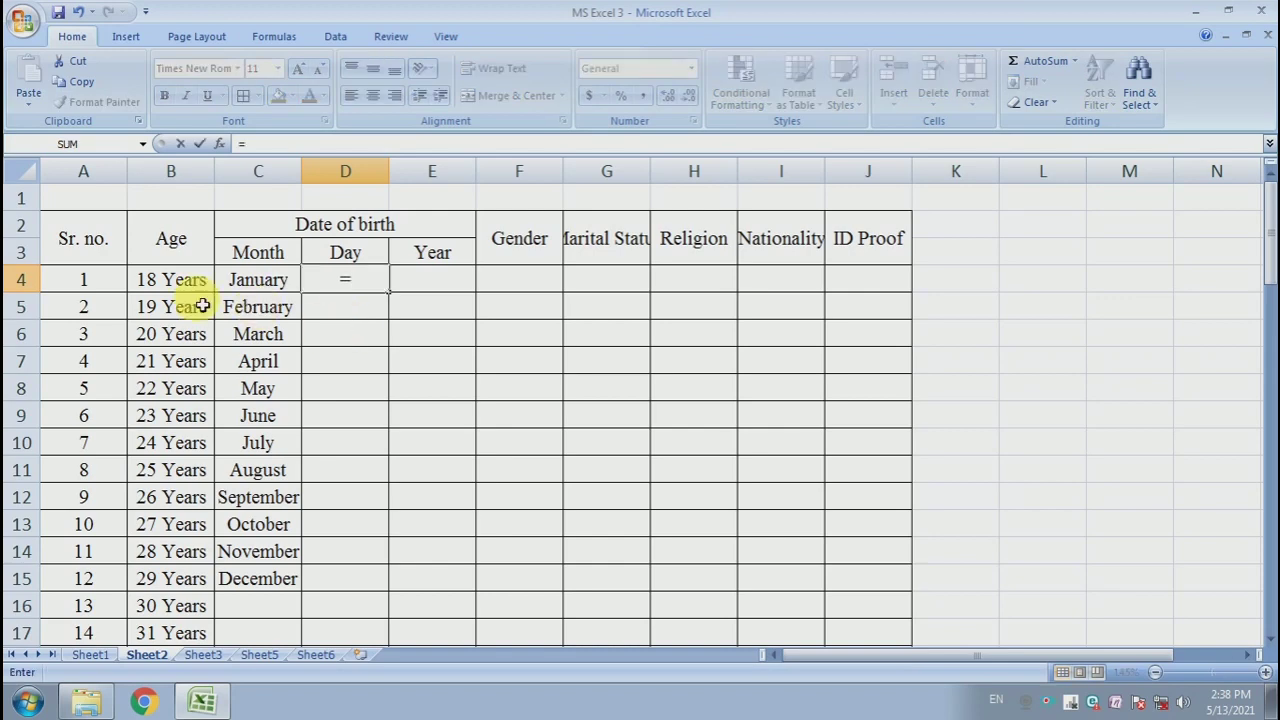
pyautogui.click(83, 285)
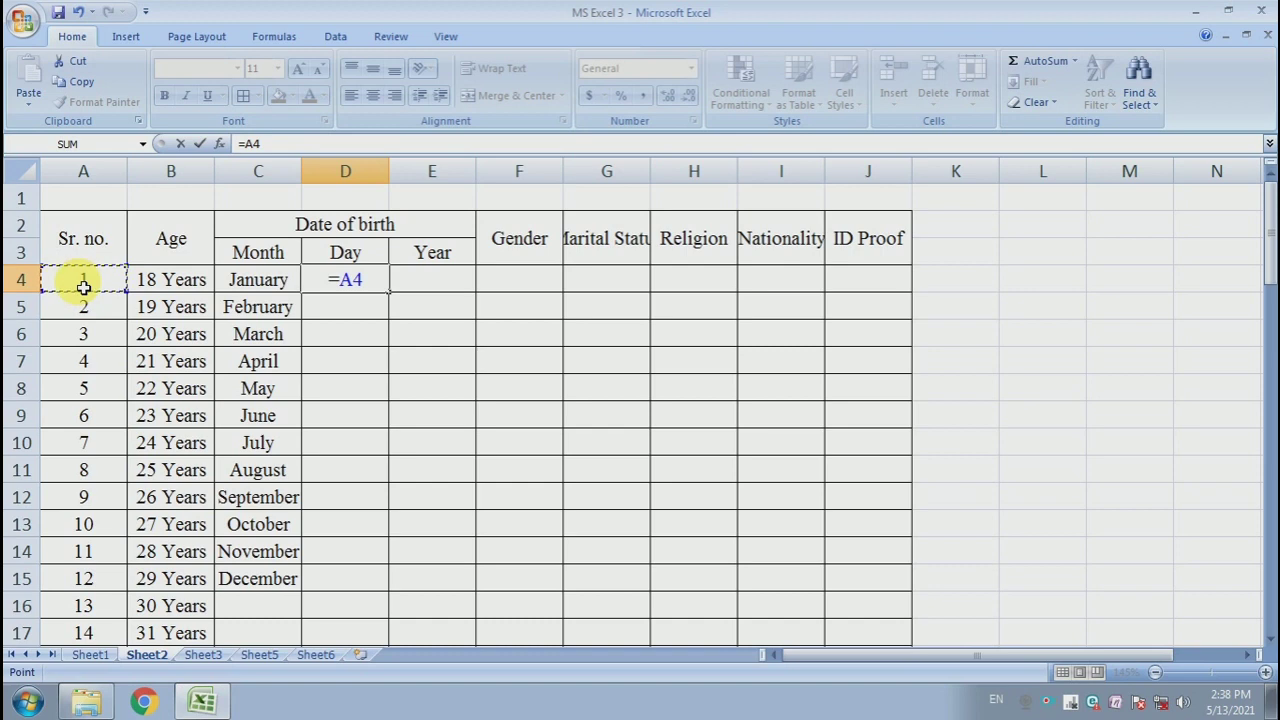
pyautogui.press('Return')
pyautogui.click(345, 285)
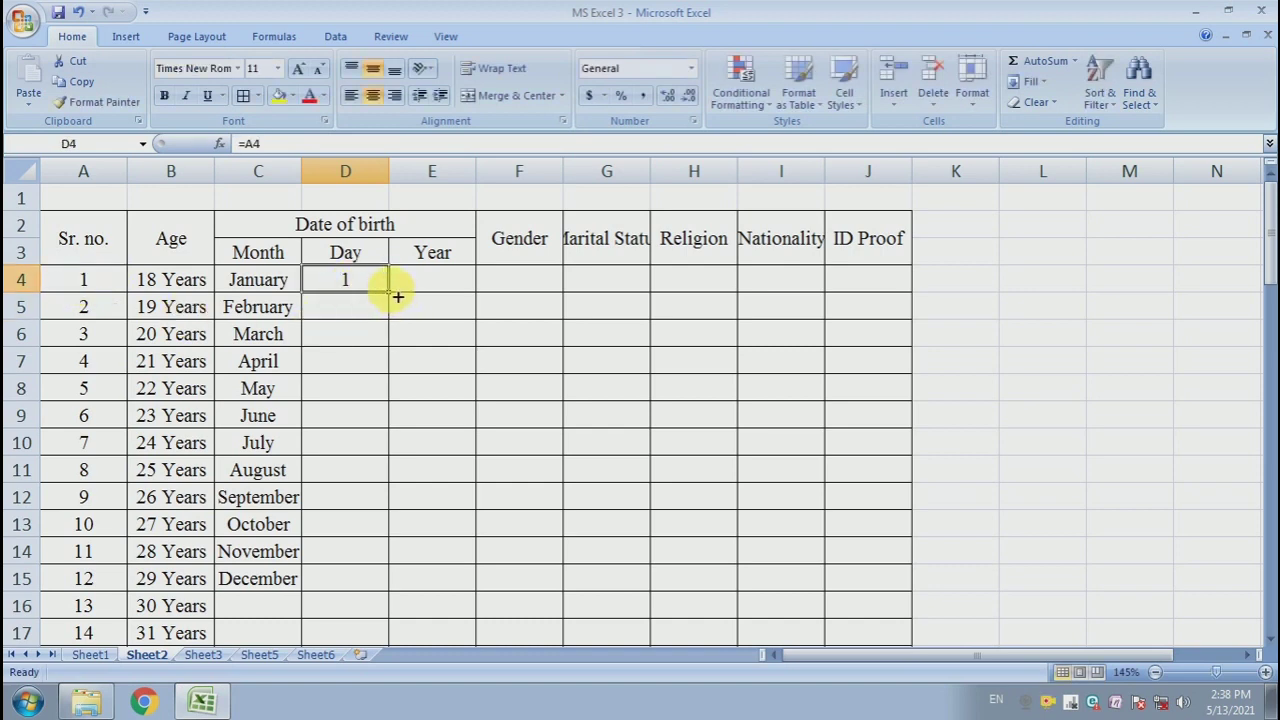
pyautogui.moveTo(390, 293); pyautogui.dragTo(391, 586)
pyautogui.click(430, 499)
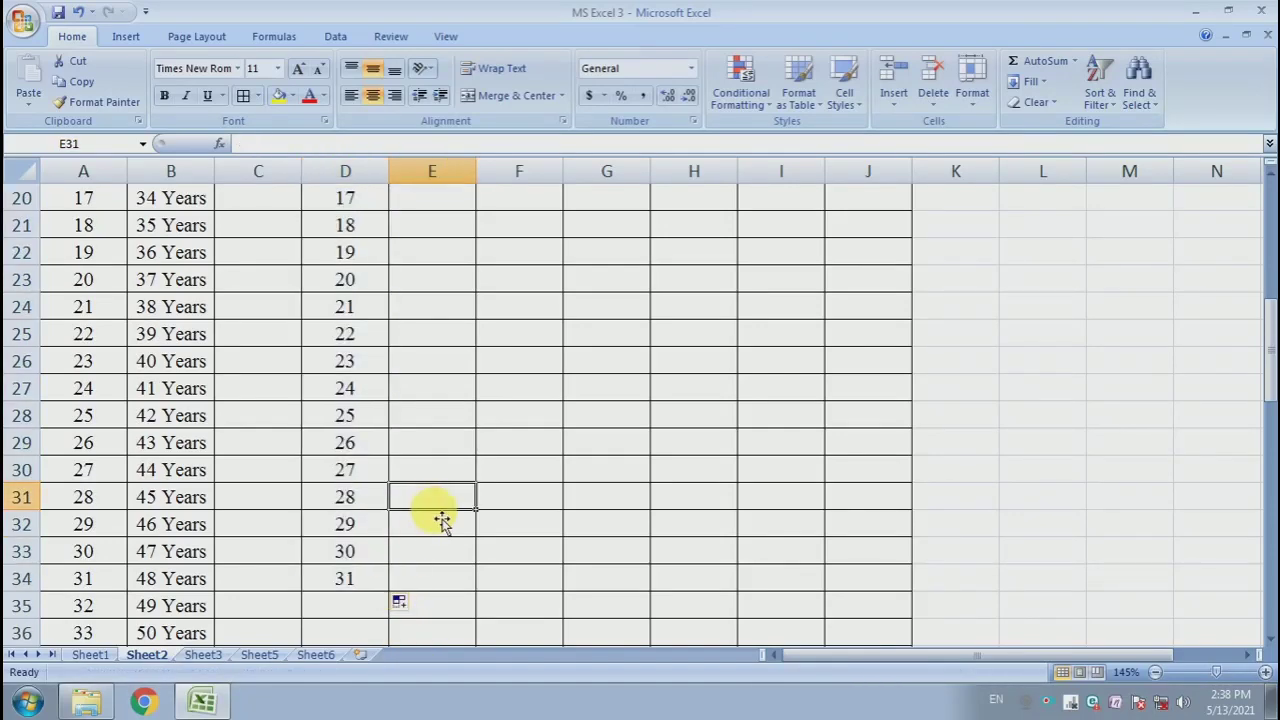
# - Enter 1960 in E4 and fill it down to row 40 as a series
pyautogui.scroll(1, 432, 512)
pyautogui.scroll(5, 432, 512)
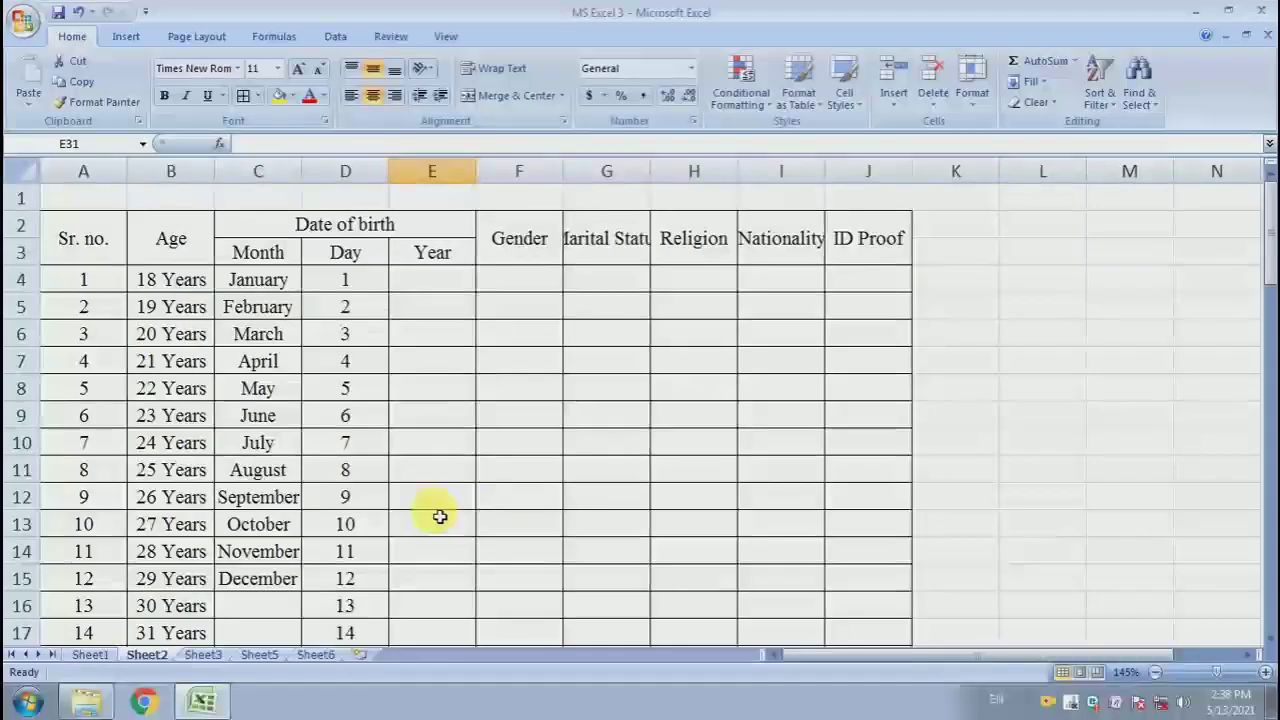
pyautogui.click(453, 289)
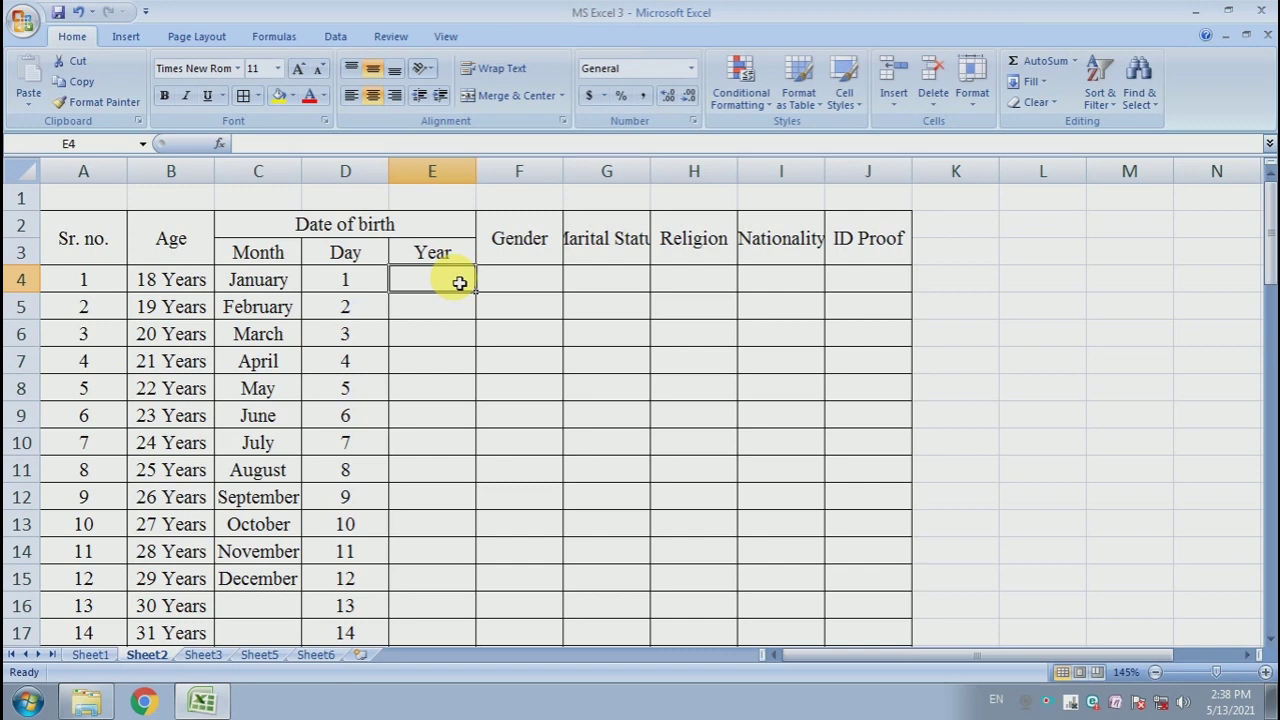
pyautogui.write('19')
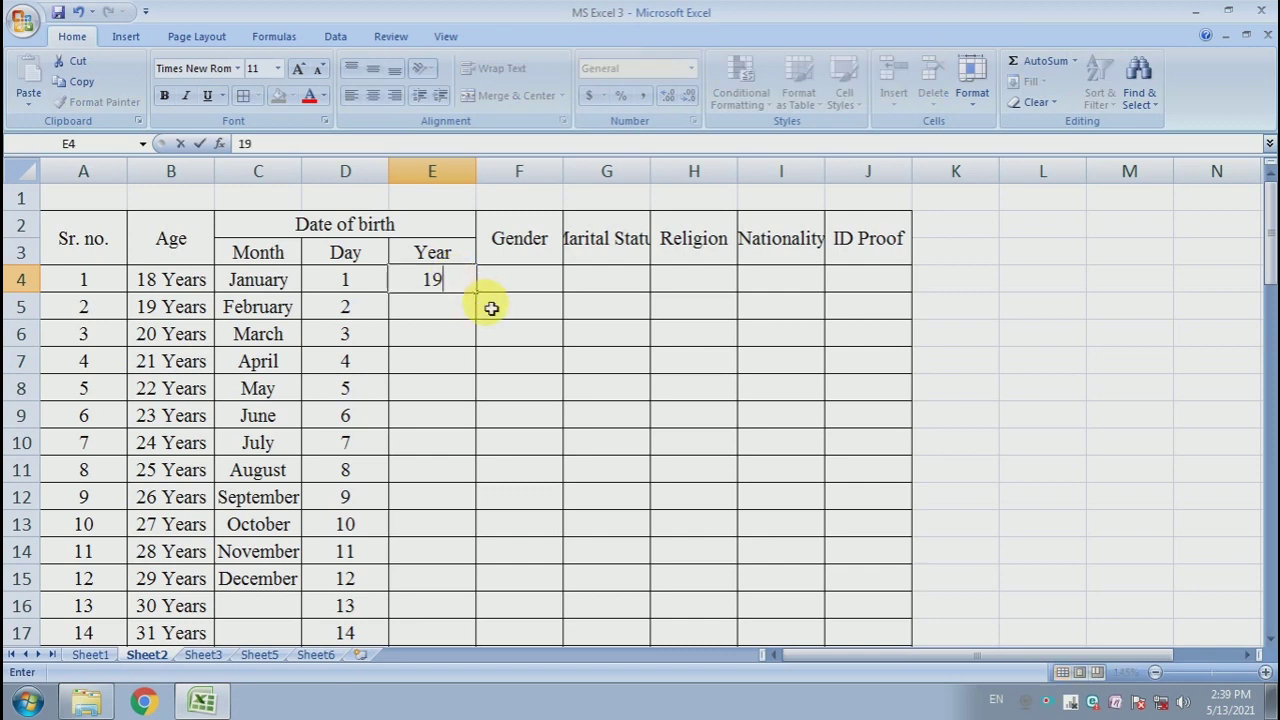
pyautogui.write('60')
pyautogui.press('Return')
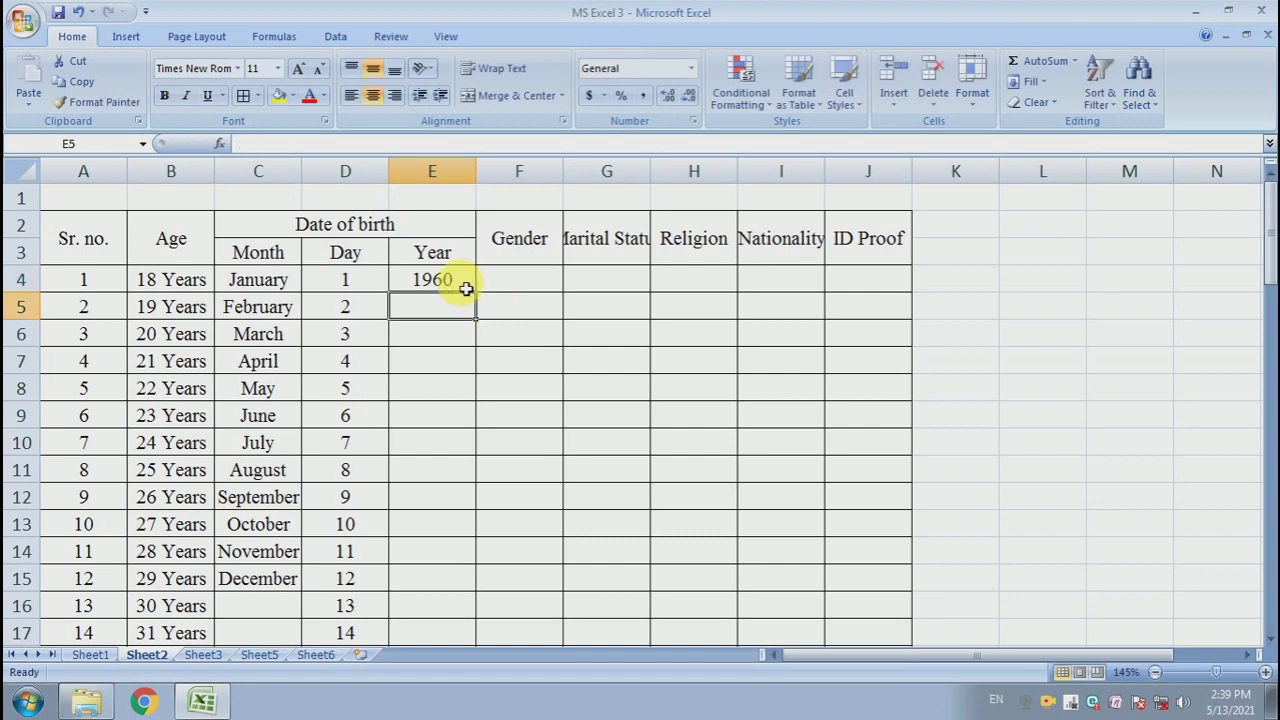
pyautogui.click(466, 285)
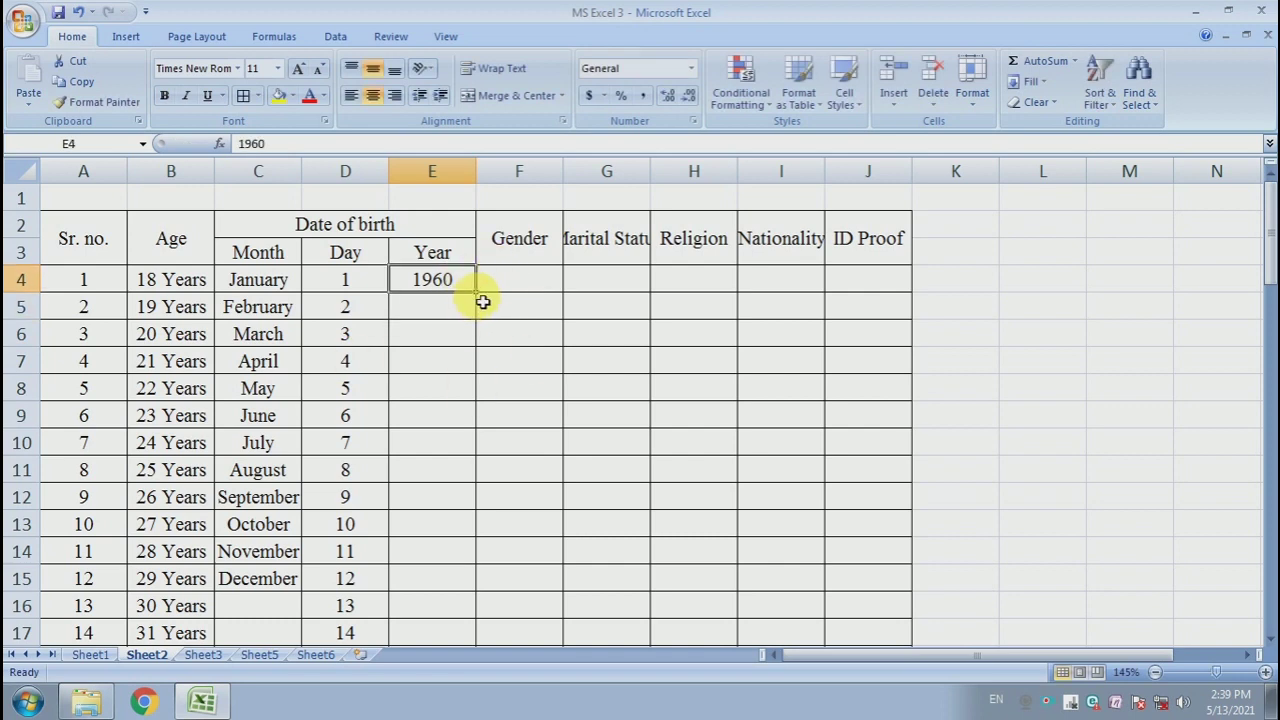
pyautogui.moveTo(476, 293); pyautogui.dragTo(470, 562)
pyautogui.click(493, 580)
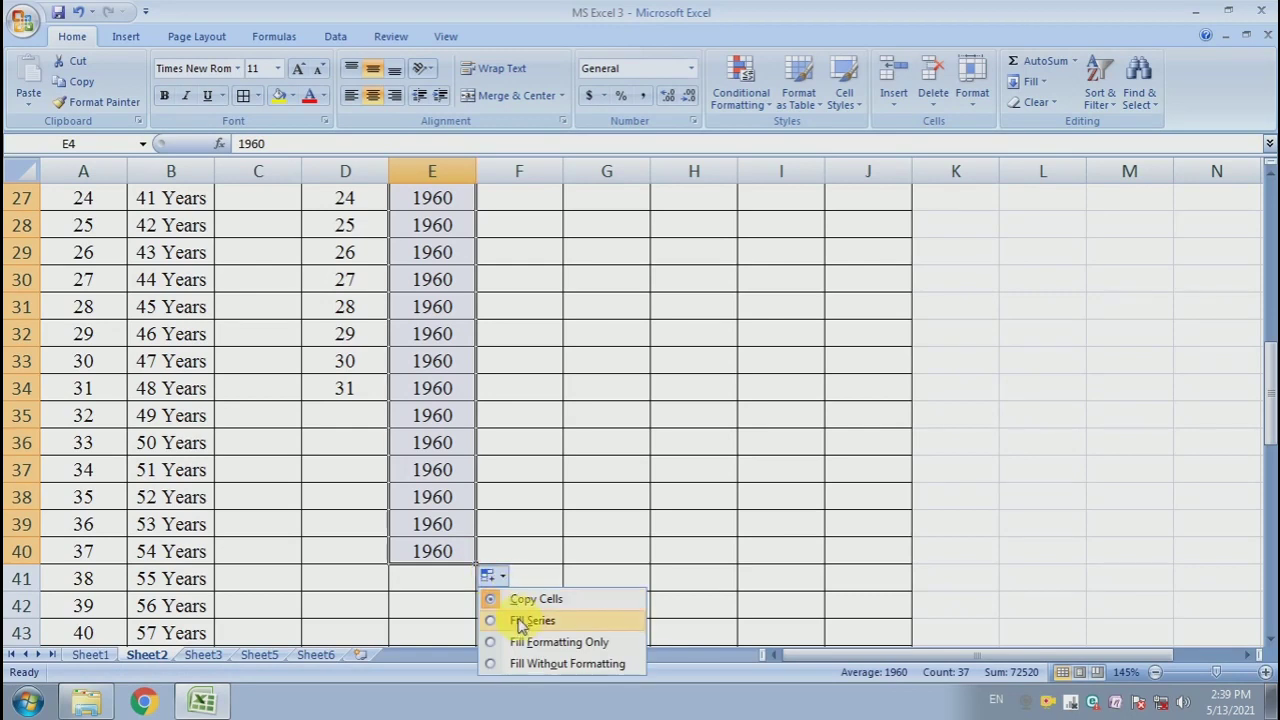
pyautogui.click(522, 617)
# - Extend the year series down column E to row 47
pyautogui.scroll(-7, 466, 580)
pyautogui.scroll(-2, 455, 579)
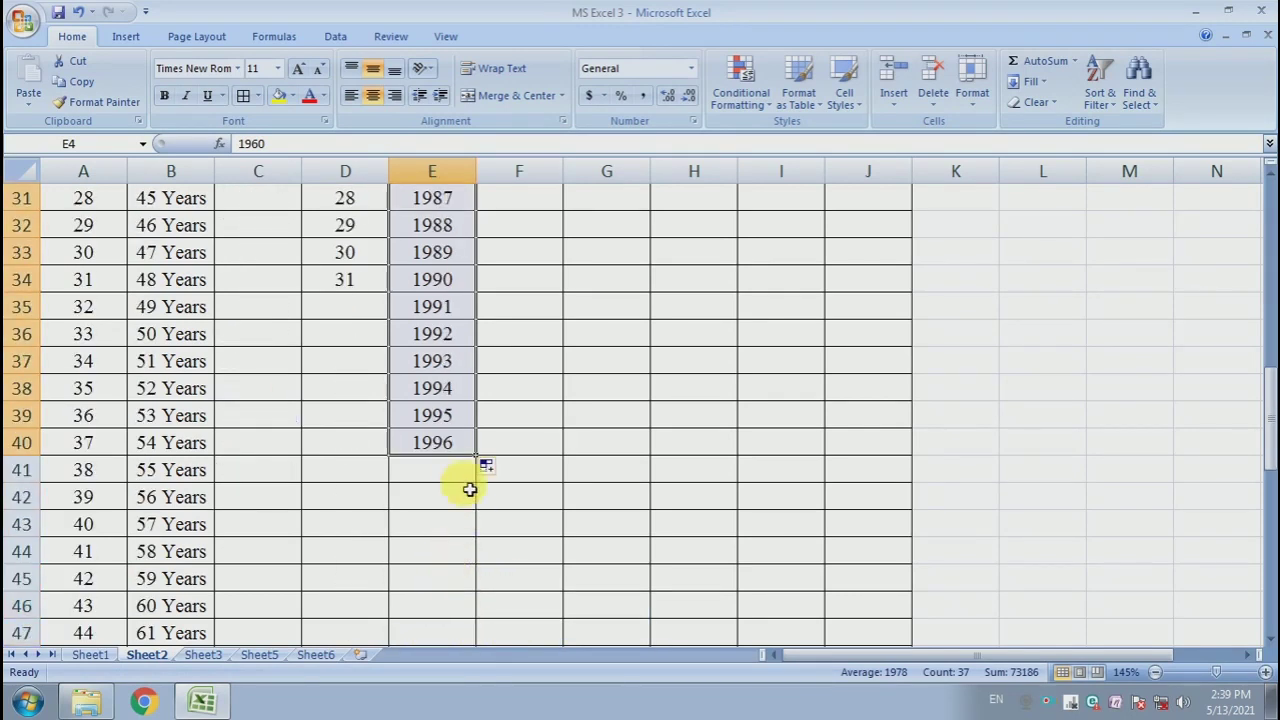
pyautogui.moveTo(478, 458); pyautogui.dragTo(486, 643)
pyautogui.click(500, 522)
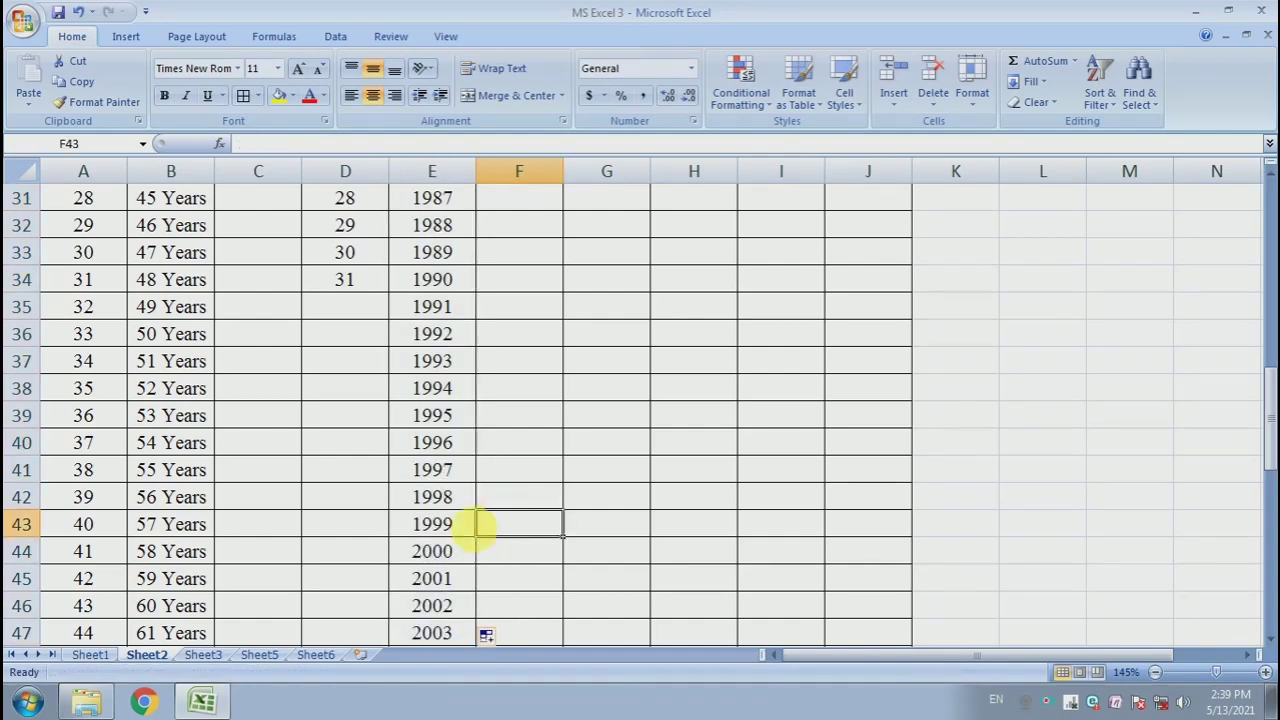
# - Enter Male as the first gender entry in cell F4
pyautogui.scroll(-3, 472, 540)
pyautogui.scroll(13, 472, 540)
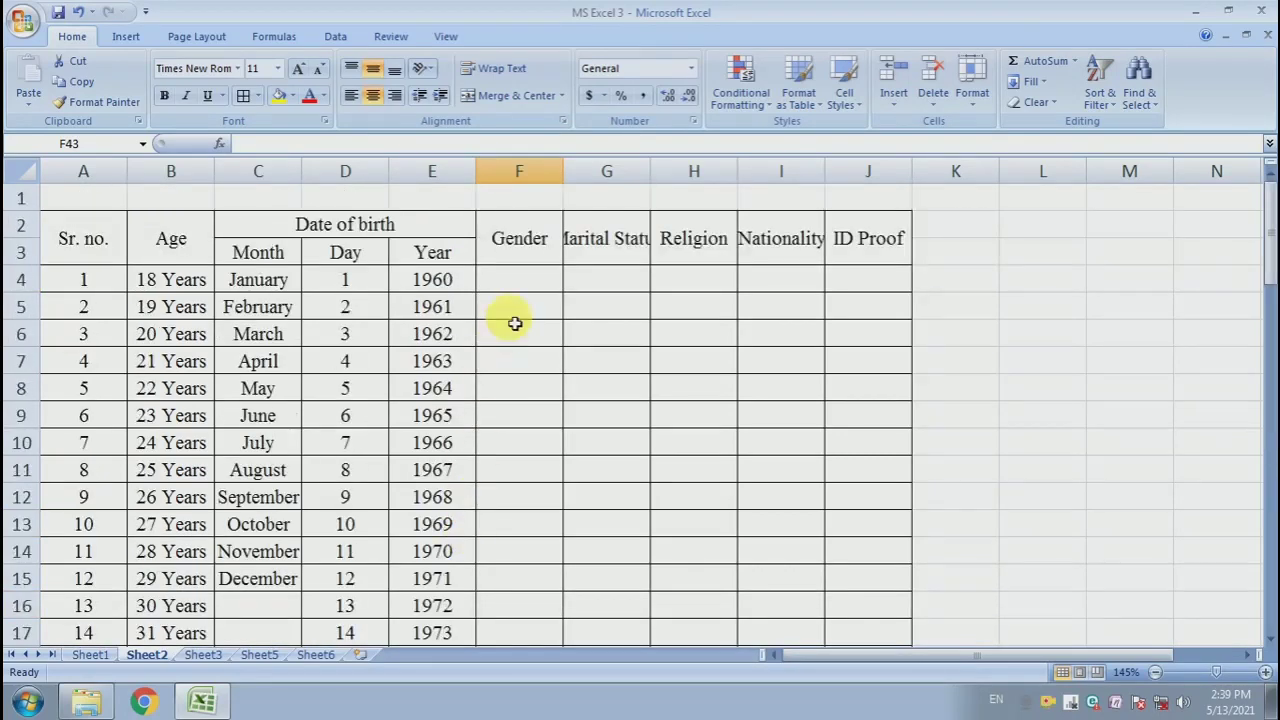
pyautogui.click(533, 284)
pyautogui.click(546, 343)
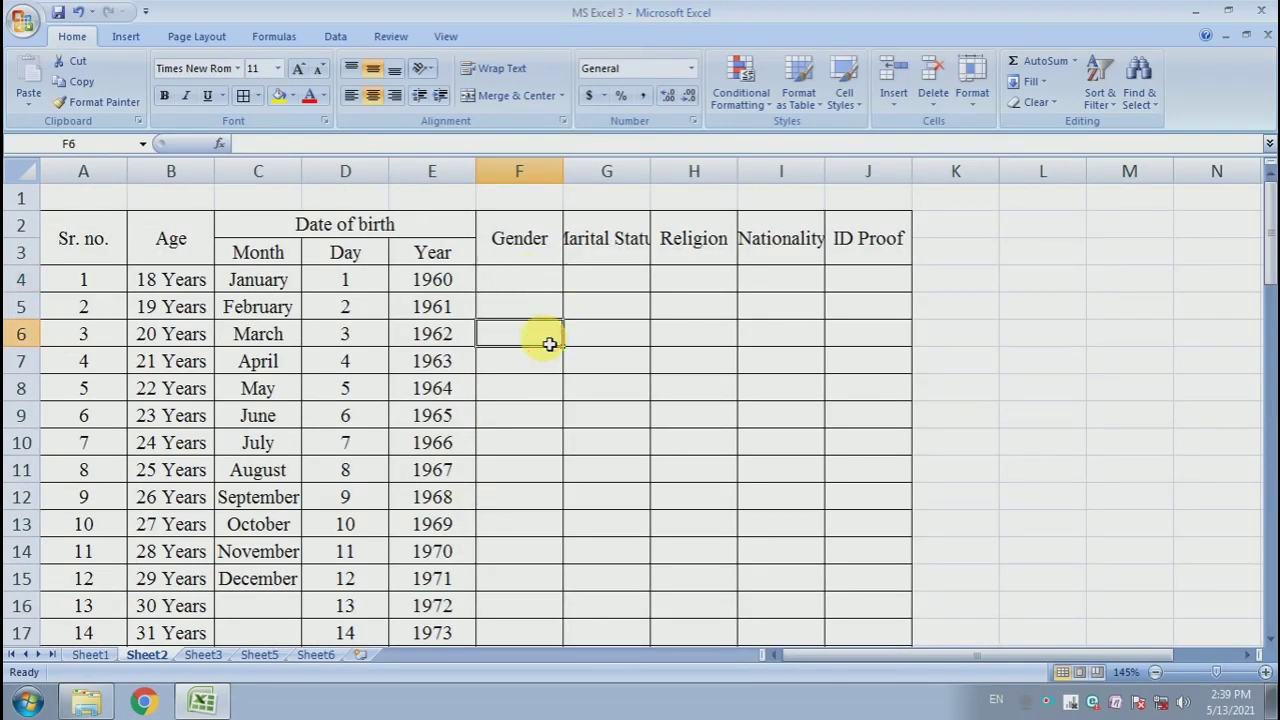
pyautogui.click(546, 281)
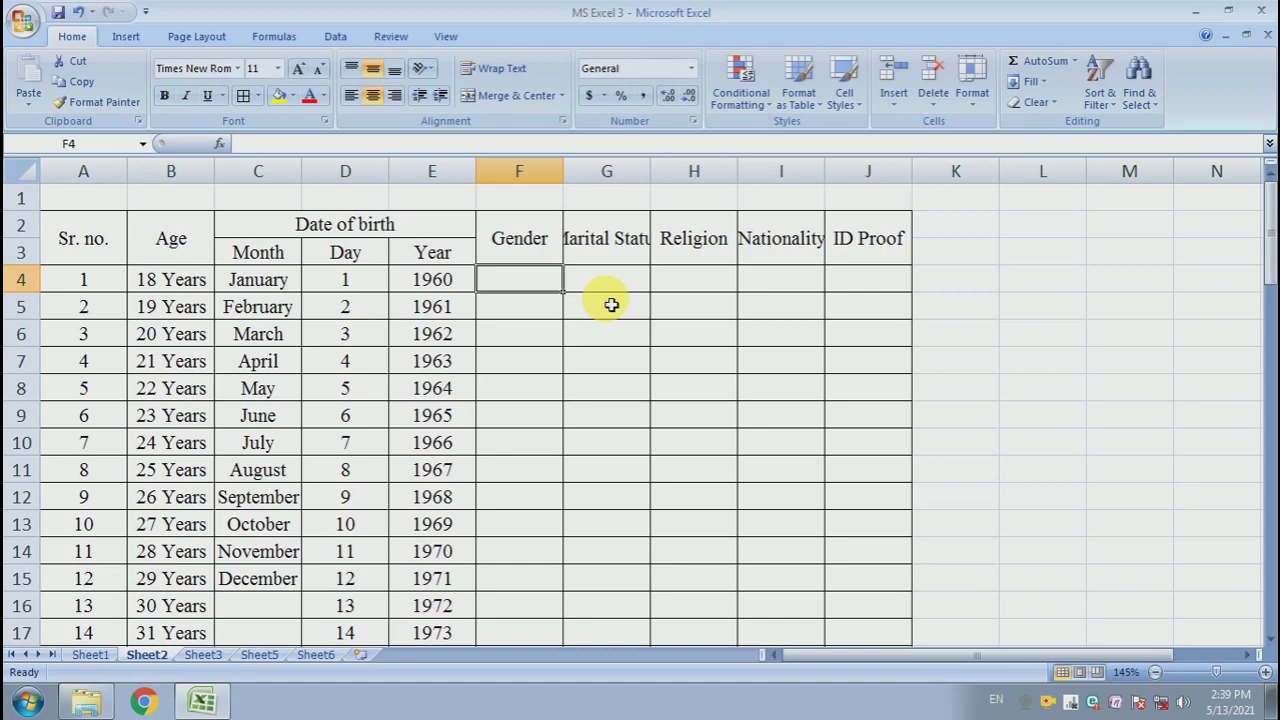
pyautogui.write('Mal;')
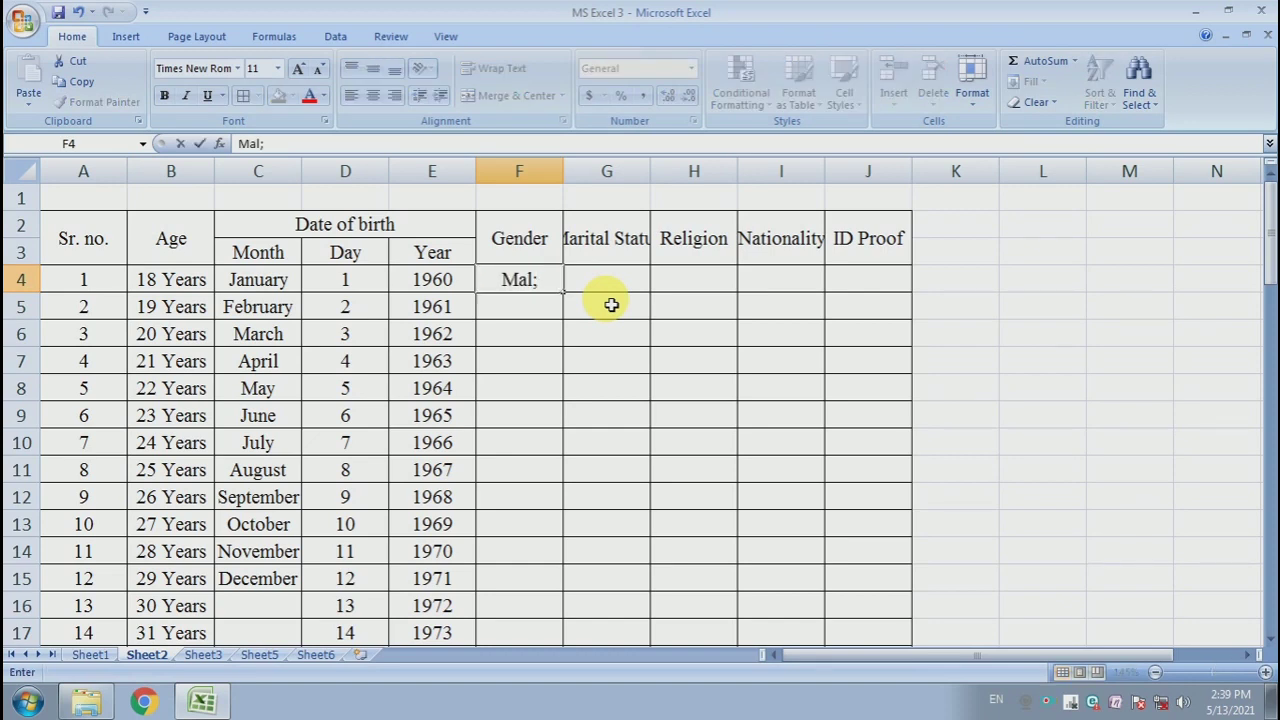
pyautogui.press('BackSpace')
pyautogui.write('e')
pyautogui.press('Return')
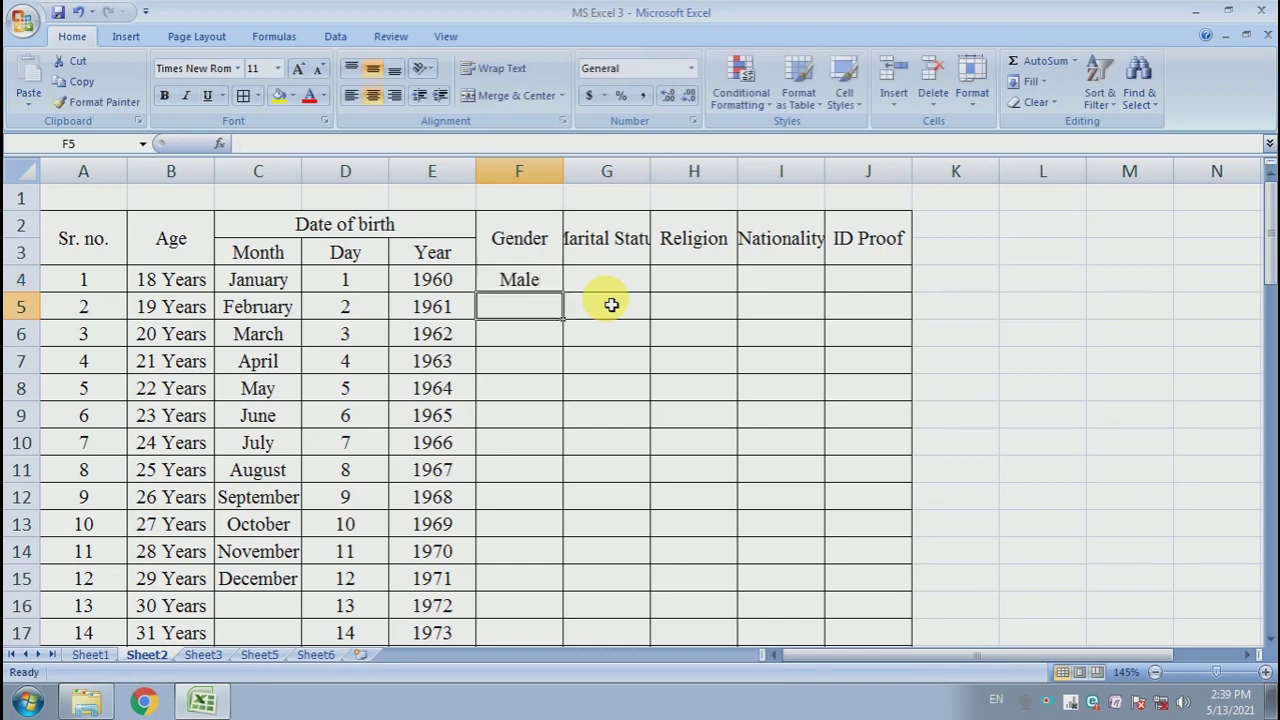
# - Enter Female and Others below Male in the Gender column
pyautogui.write('Female')
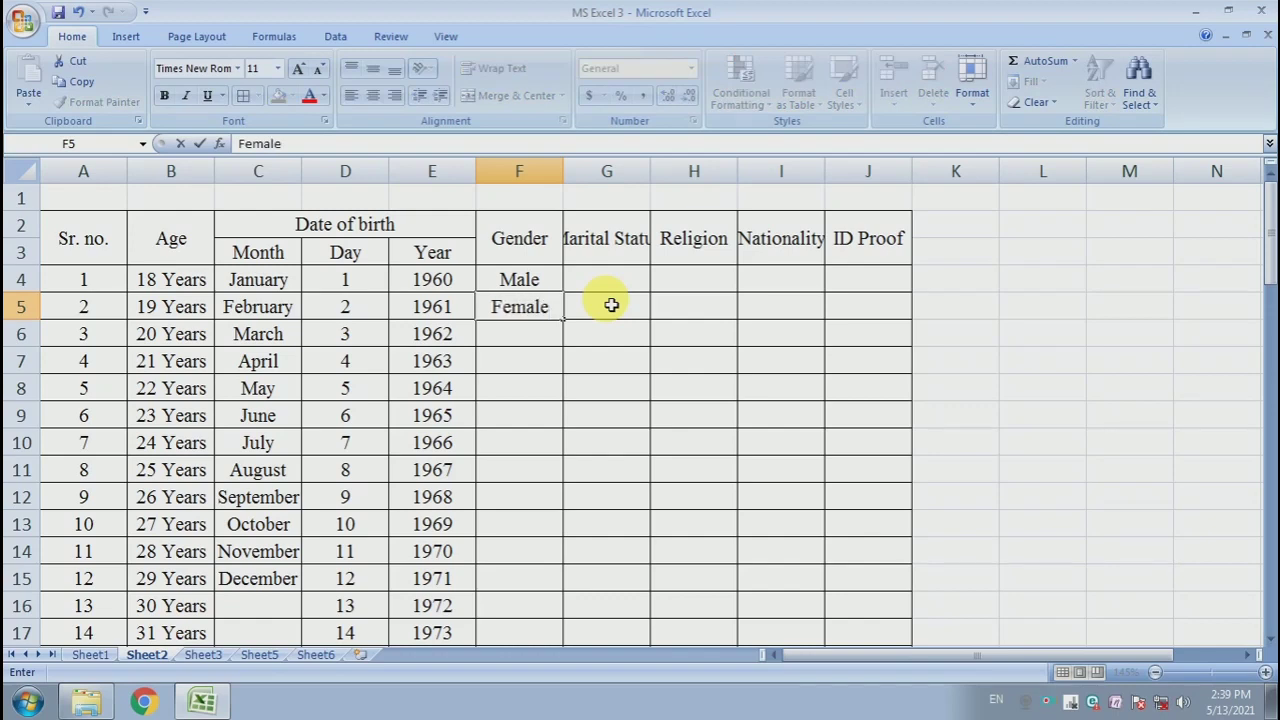
pyautogui.press('Return')
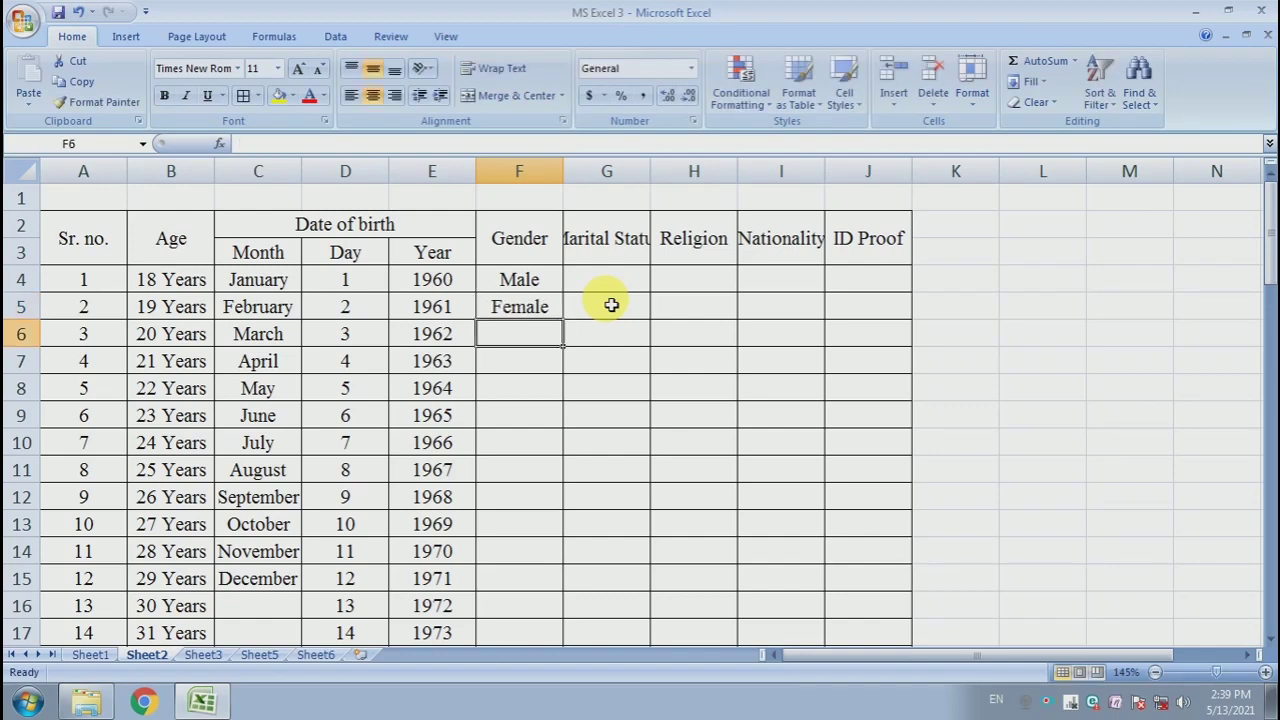
pyautogui.write('O')
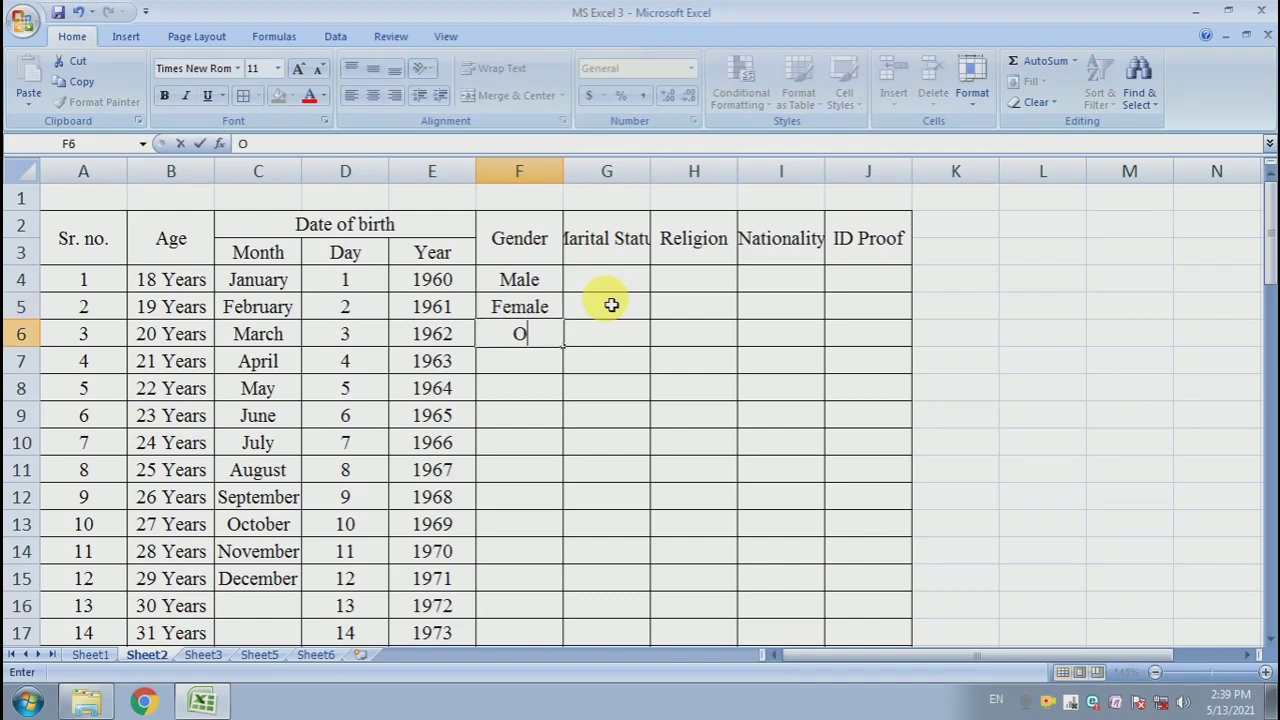
pyautogui.write('thers')
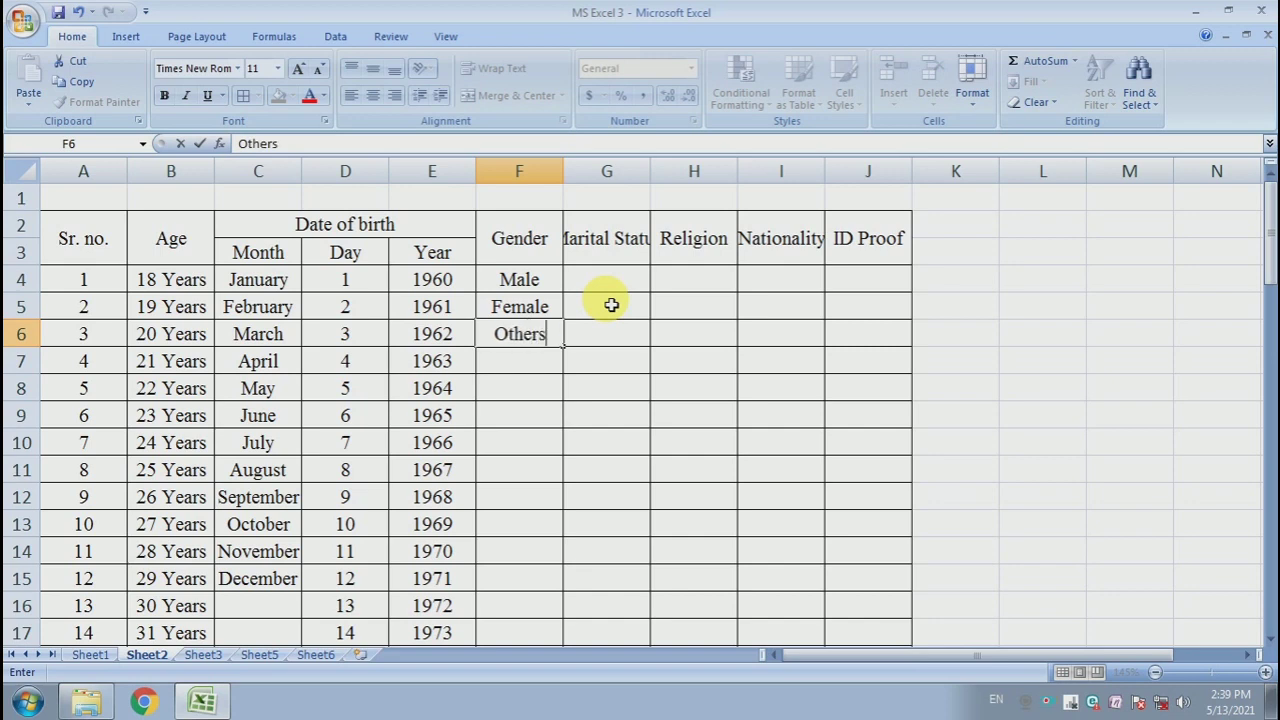
pyautogui.press('Return')
# - Autofit column G so the Marital Status heading fits fully
pyautogui.press('Up')
pyautogui.press('Right')
pyautogui.press('Up')
pyautogui.press('Up')
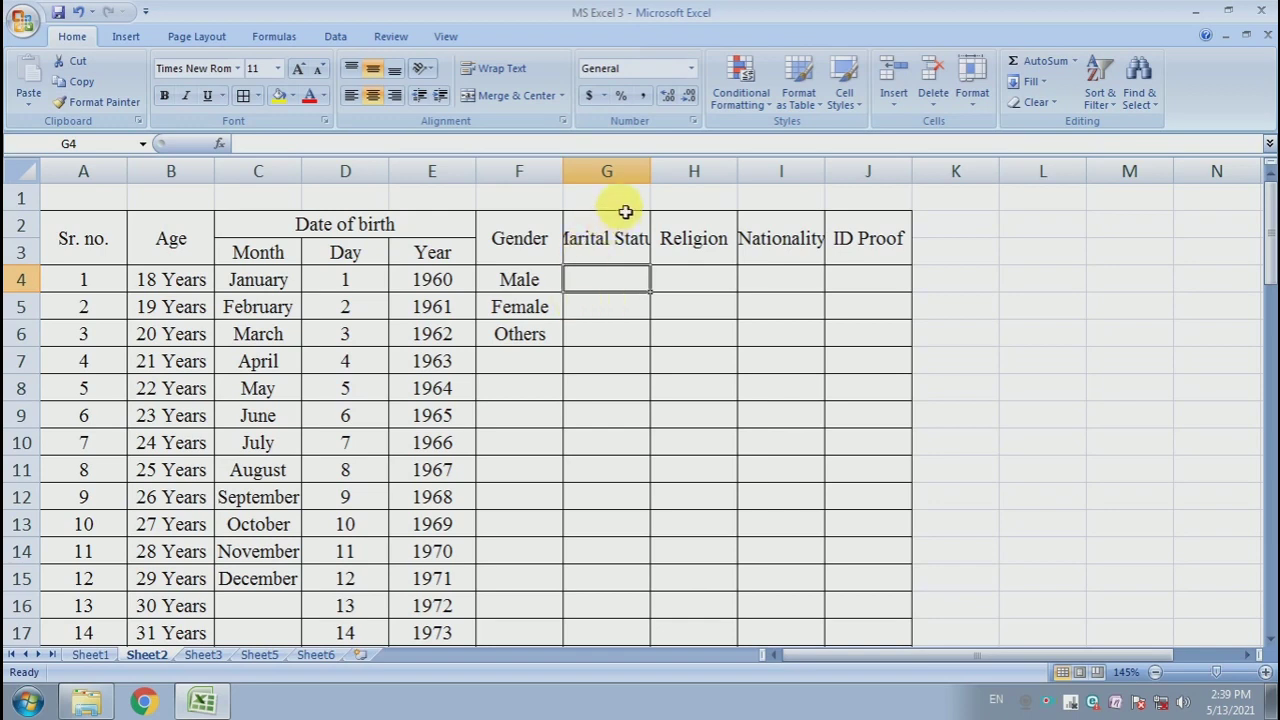
pyautogui.doubleClick(650, 172)
pyautogui.click(662, 312)
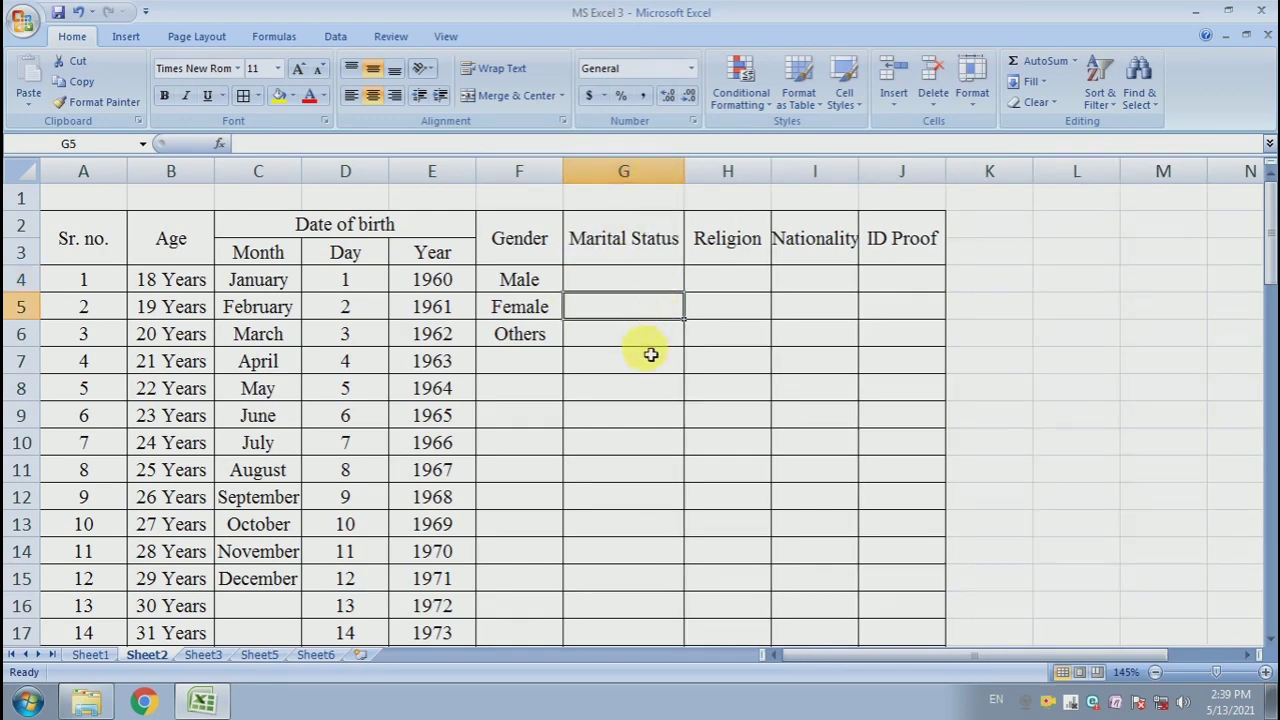
pyautogui.click(651, 354)
pyautogui.click(657, 288)
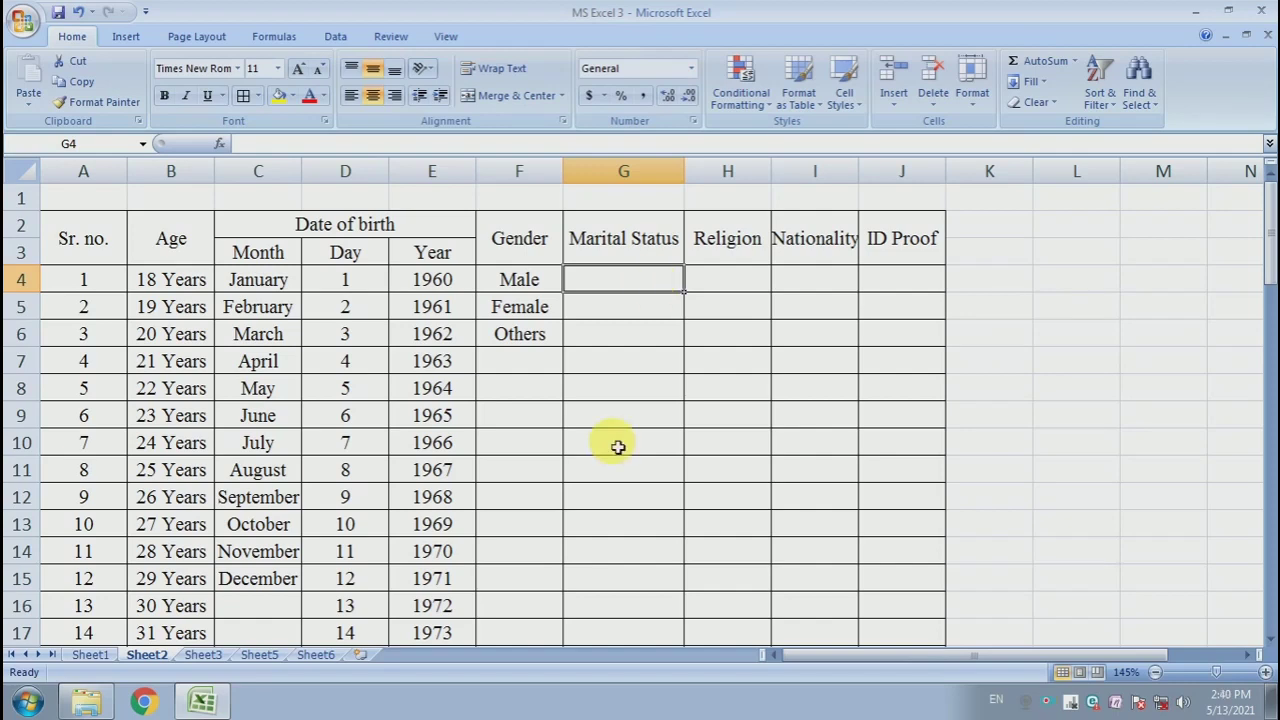
# - Enter Single and Engaged in G4 and G5 under Marital Status
pyautogui.press('Down')
pyautogui.press('Down')
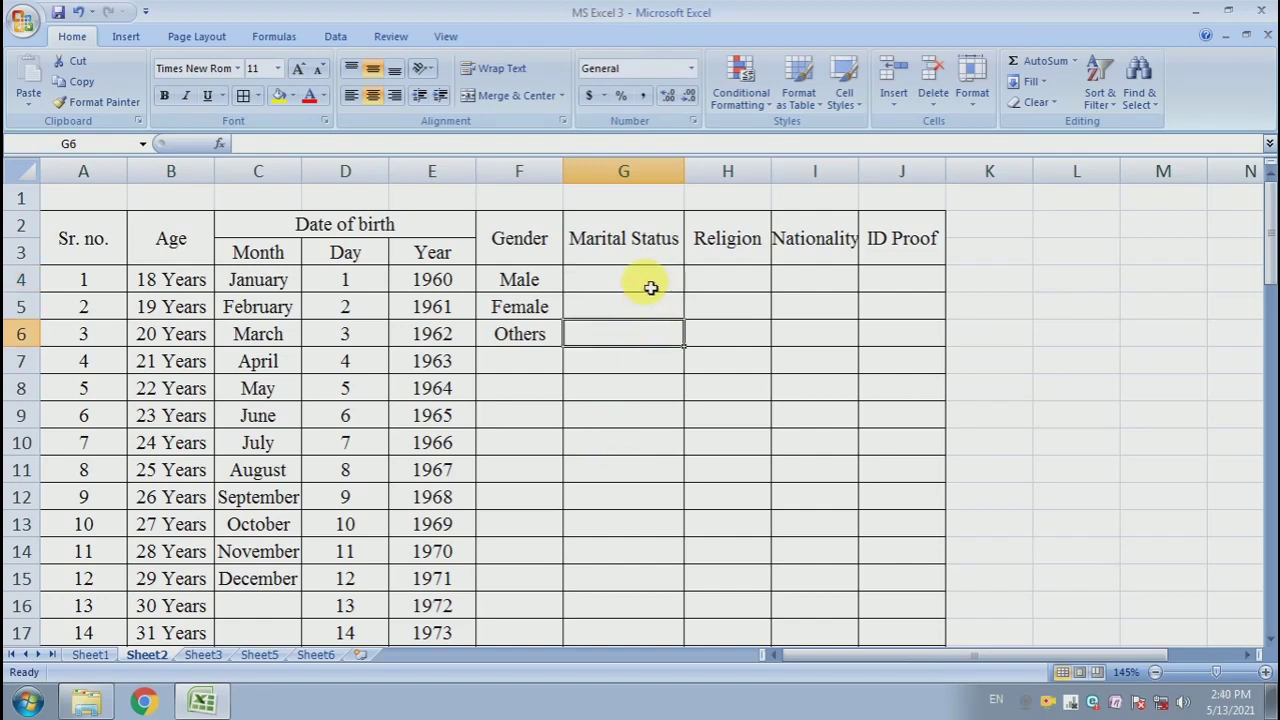
pyautogui.click(651, 288)
pyautogui.write('S')
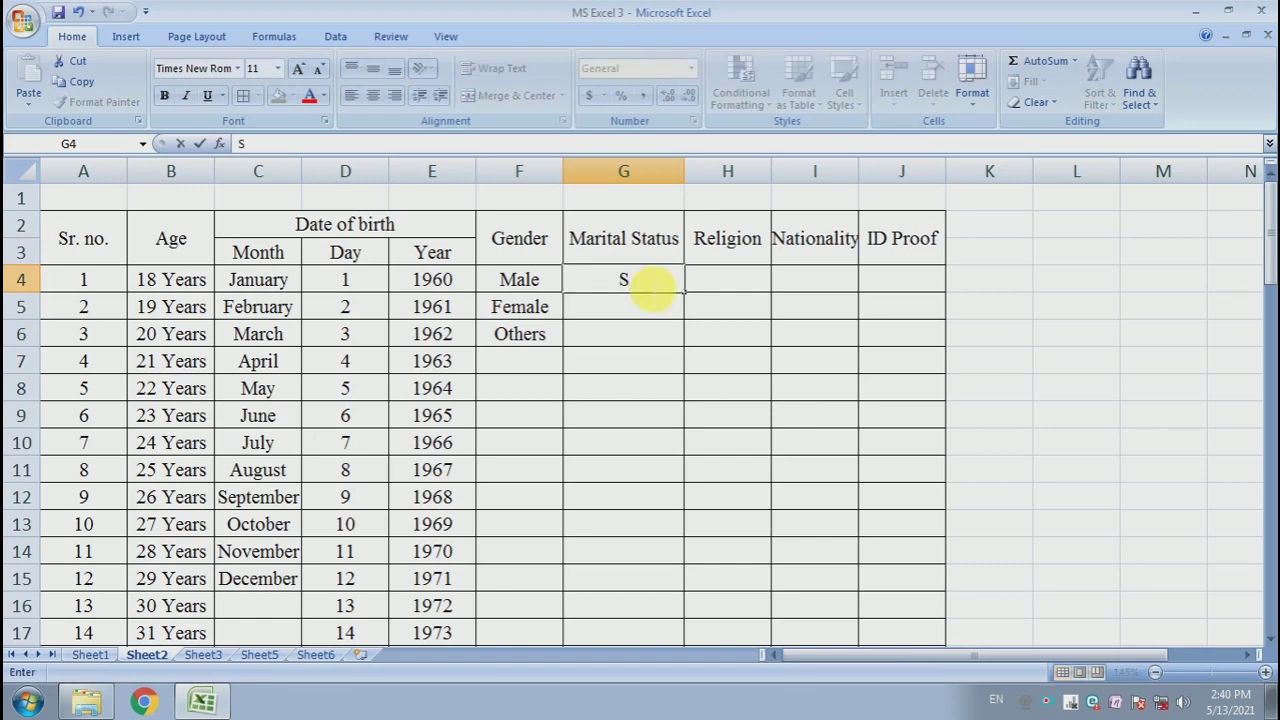
pyautogui.write('ingle')
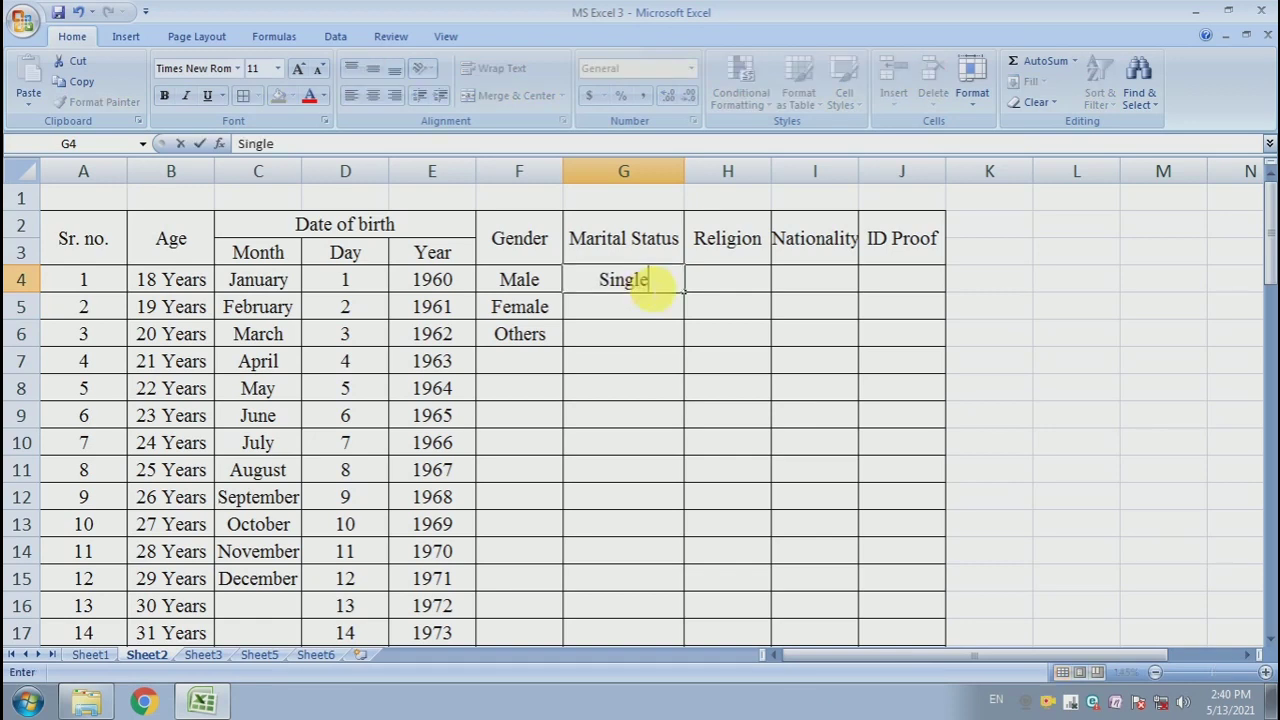
pyautogui.press('Return')
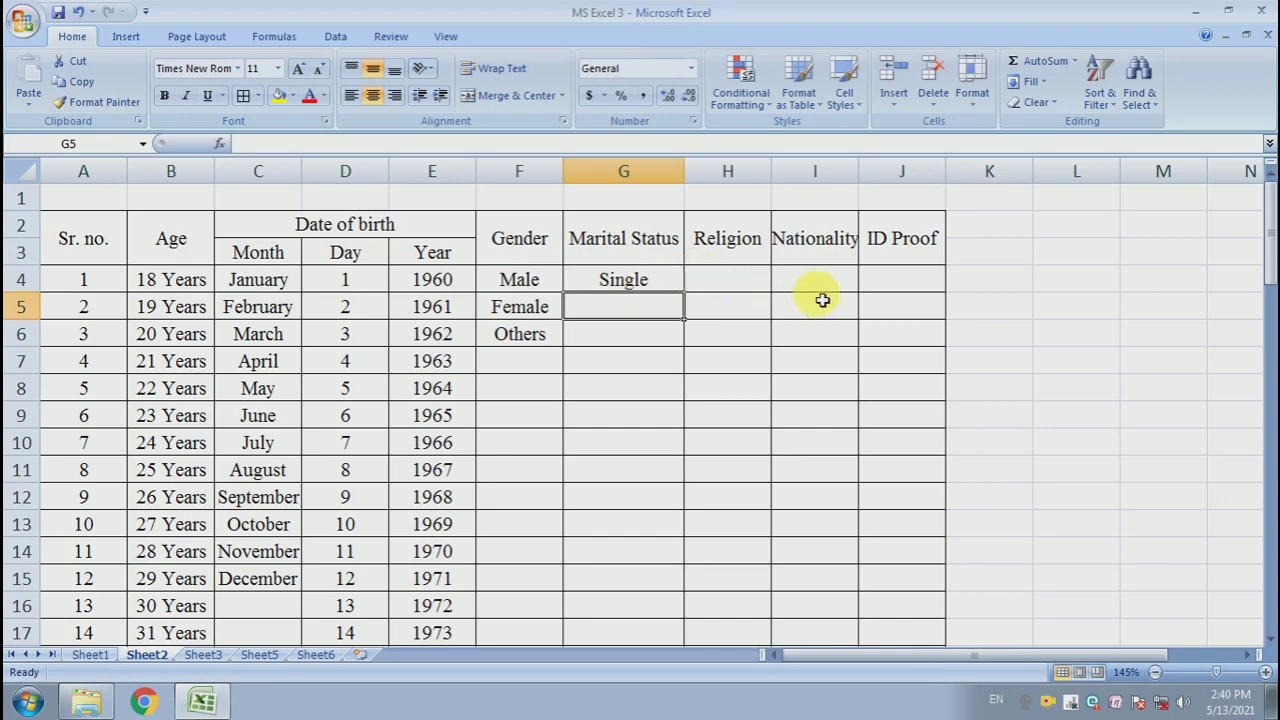
pyautogui.write('En')
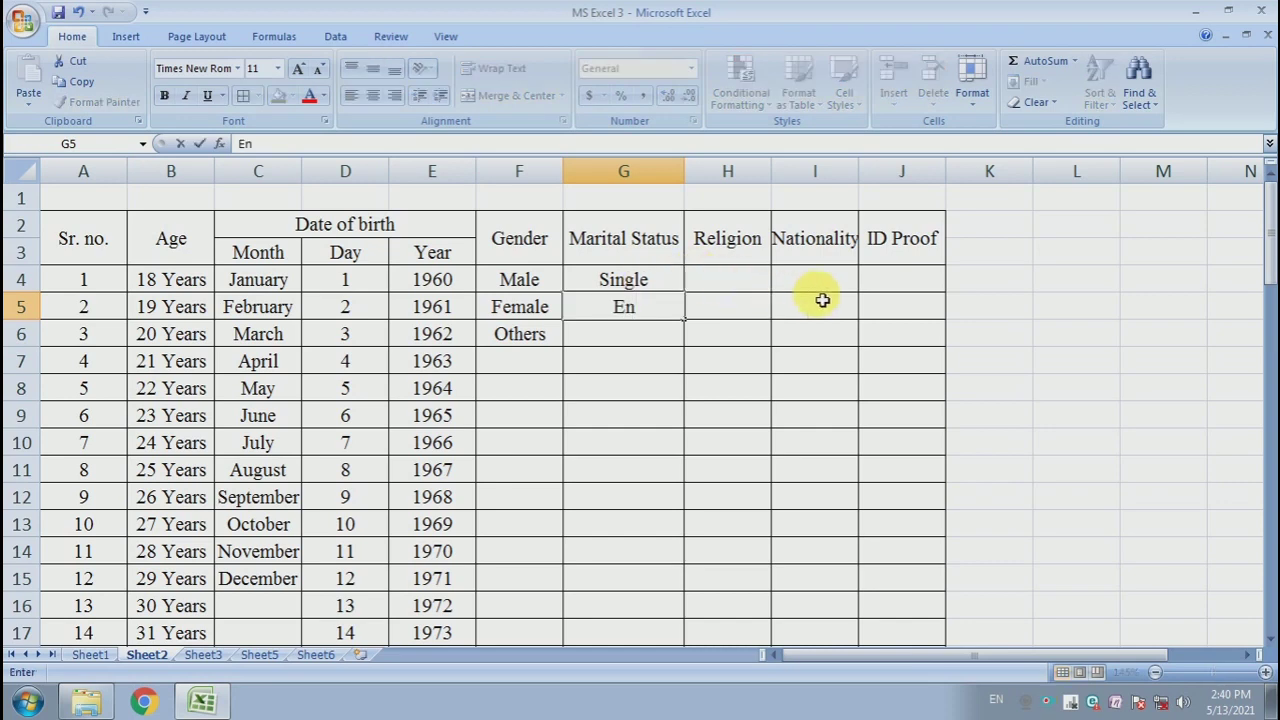
pyautogui.write('gaged')
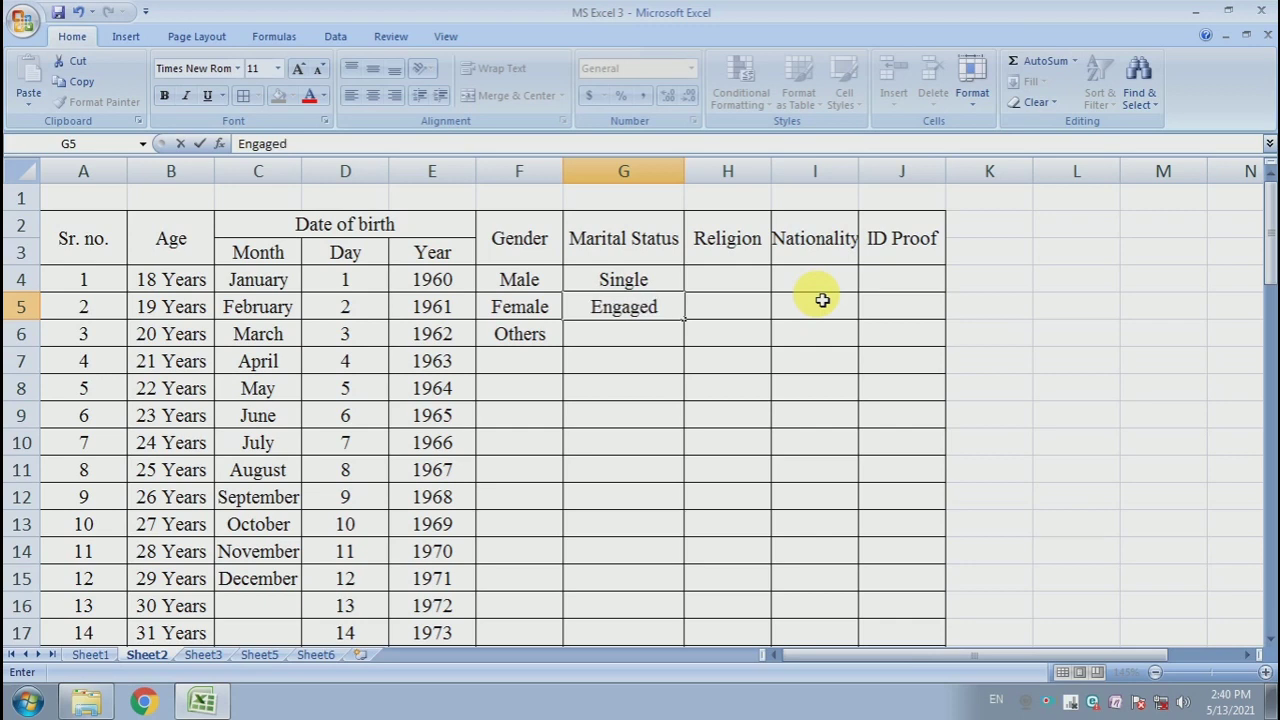
pyautogui.press('Return')
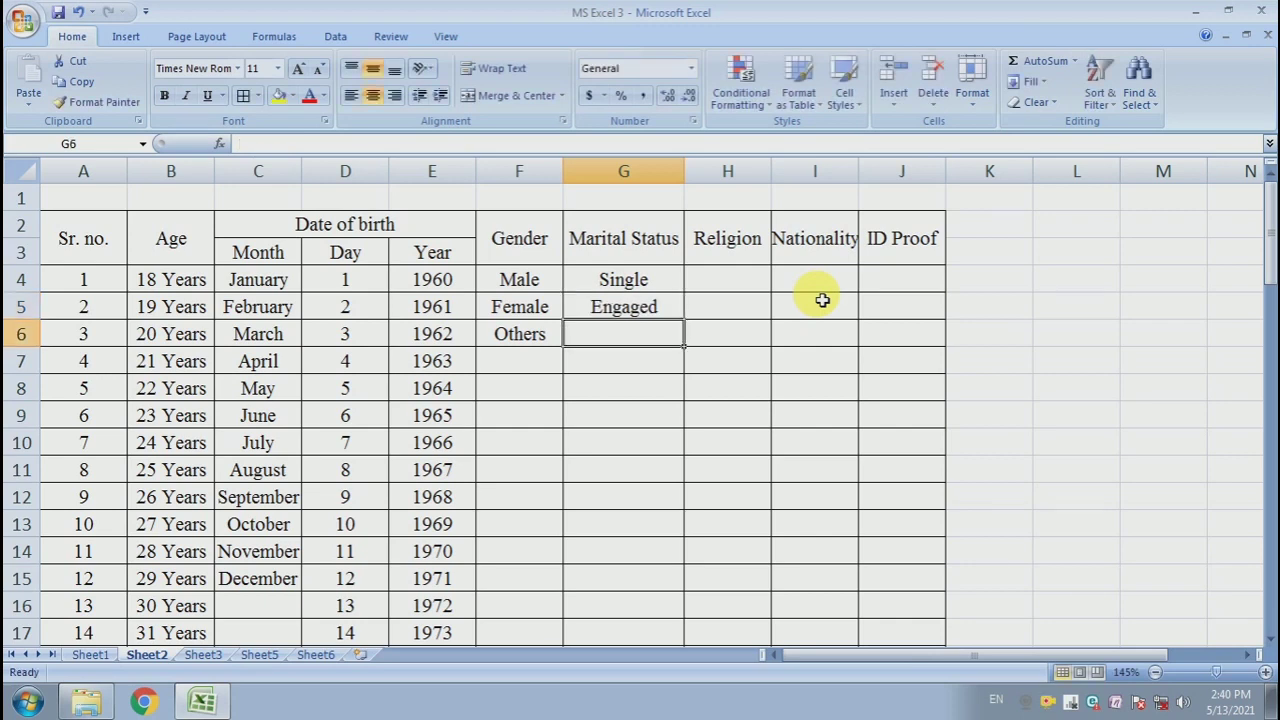
# - Continue the Marital Status list with Married, Separated and Divorced in G6 to G8
pyautogui.write('M')
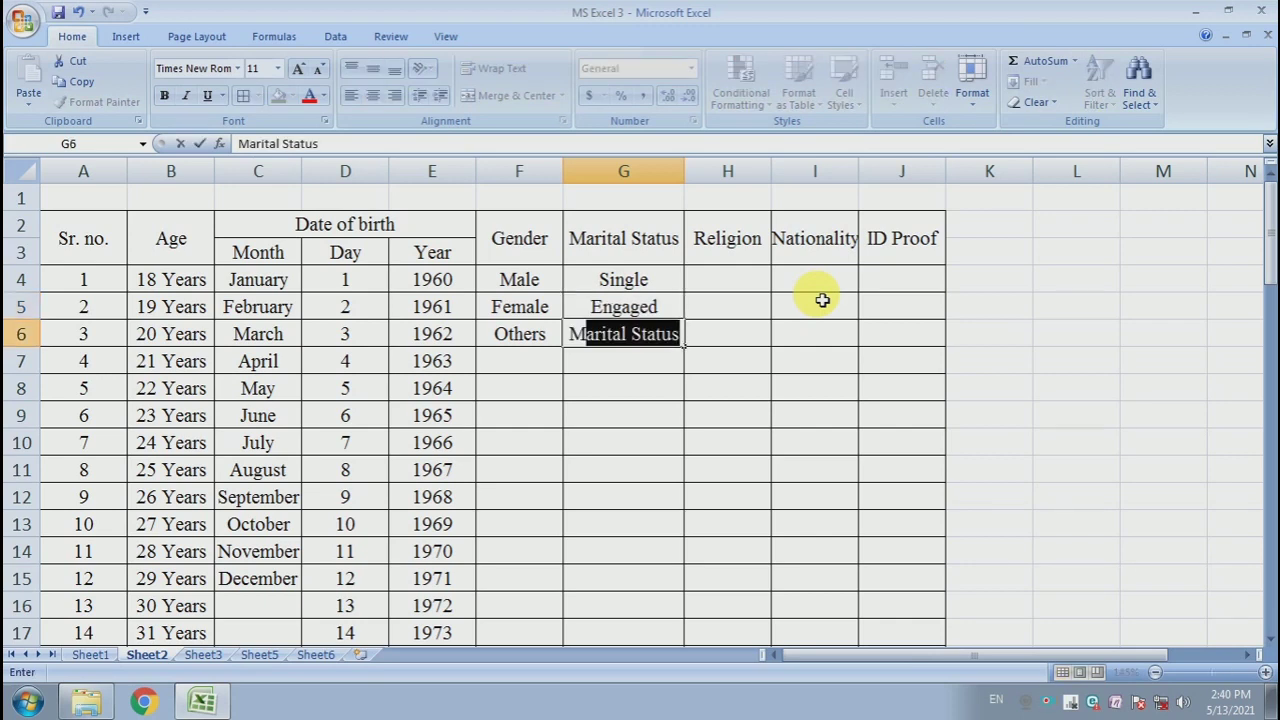
pyautogui.write('arried')
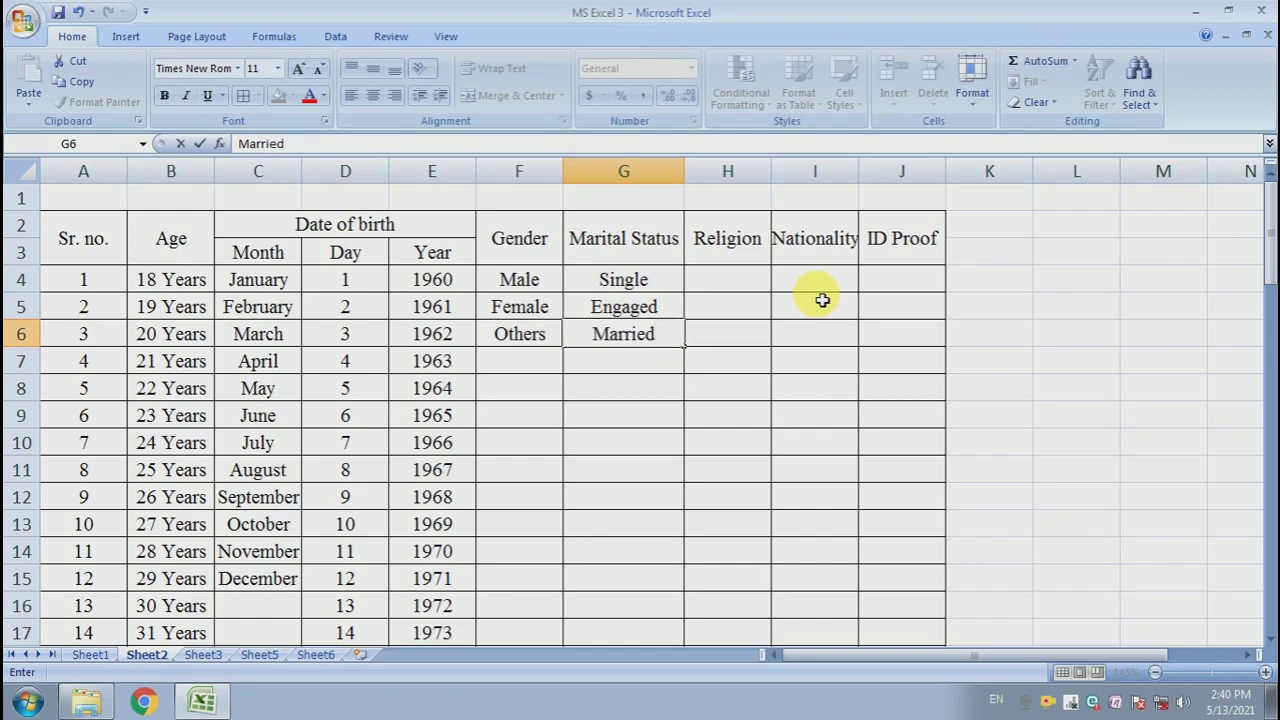
pyautogui.press('Return')
pyautogui.write('Se')
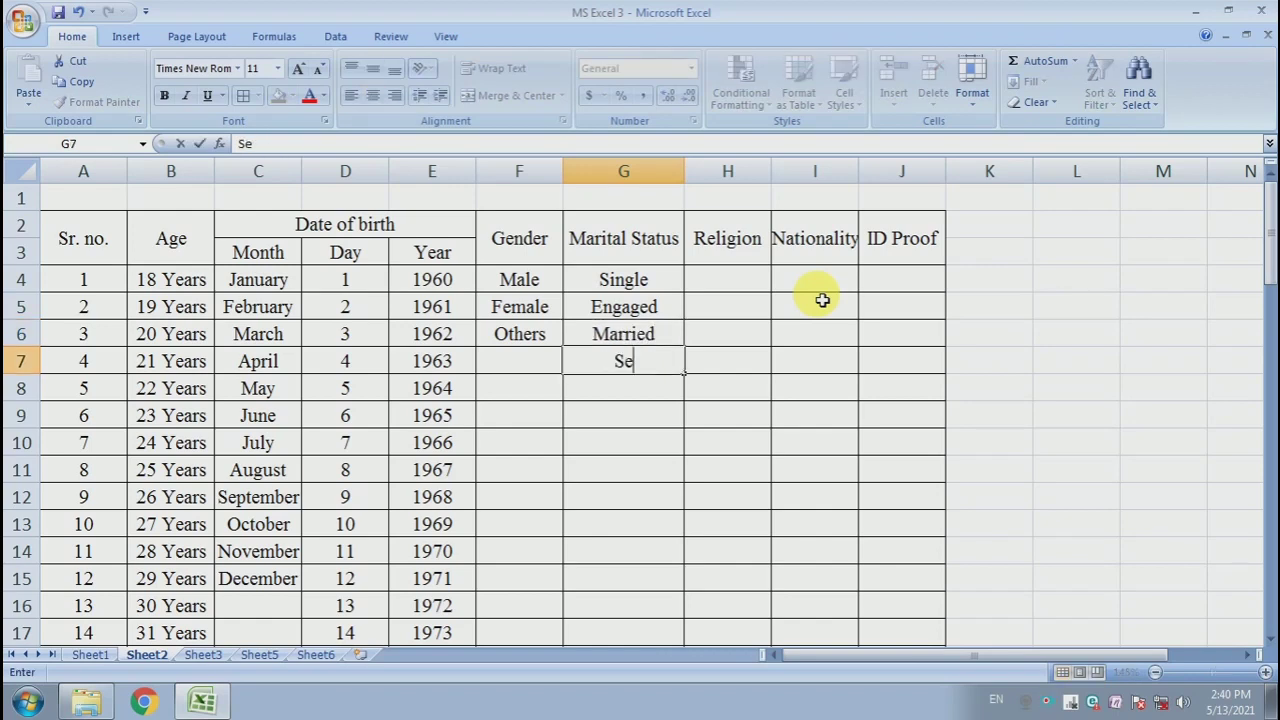
pyautogui.write('parated')
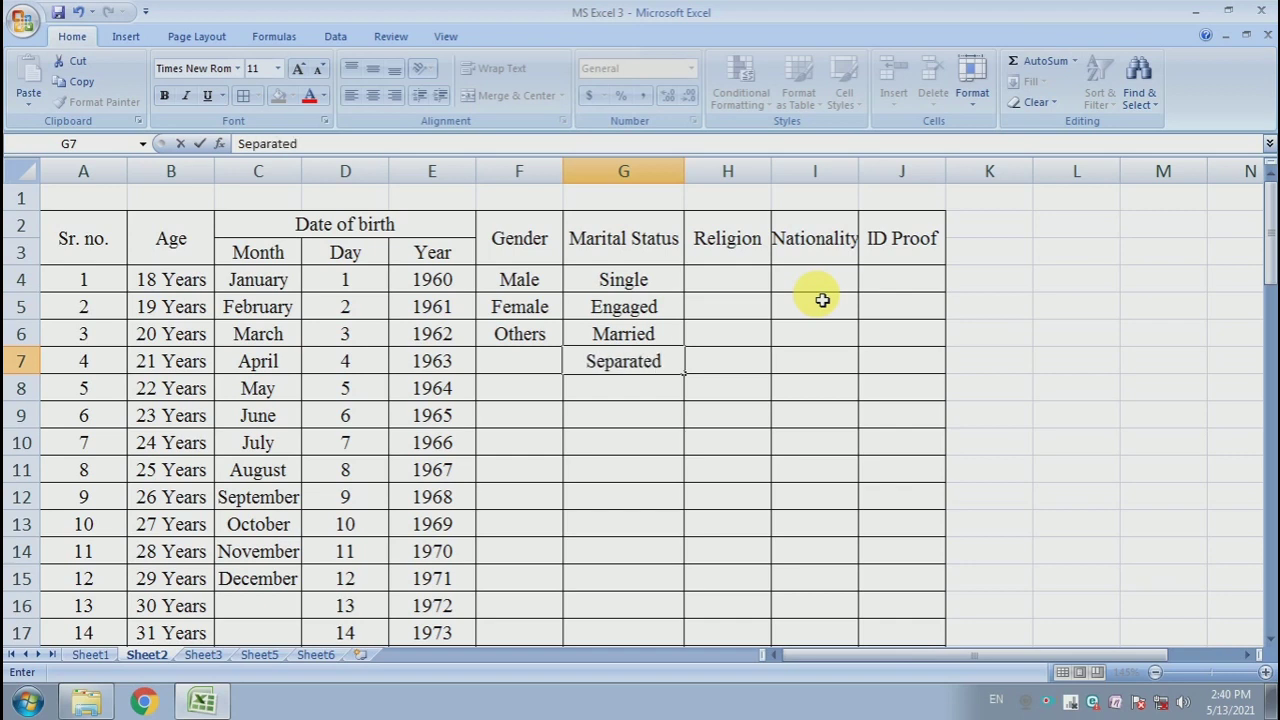
pyautogui.press('Return')
pyautogui.write('D')
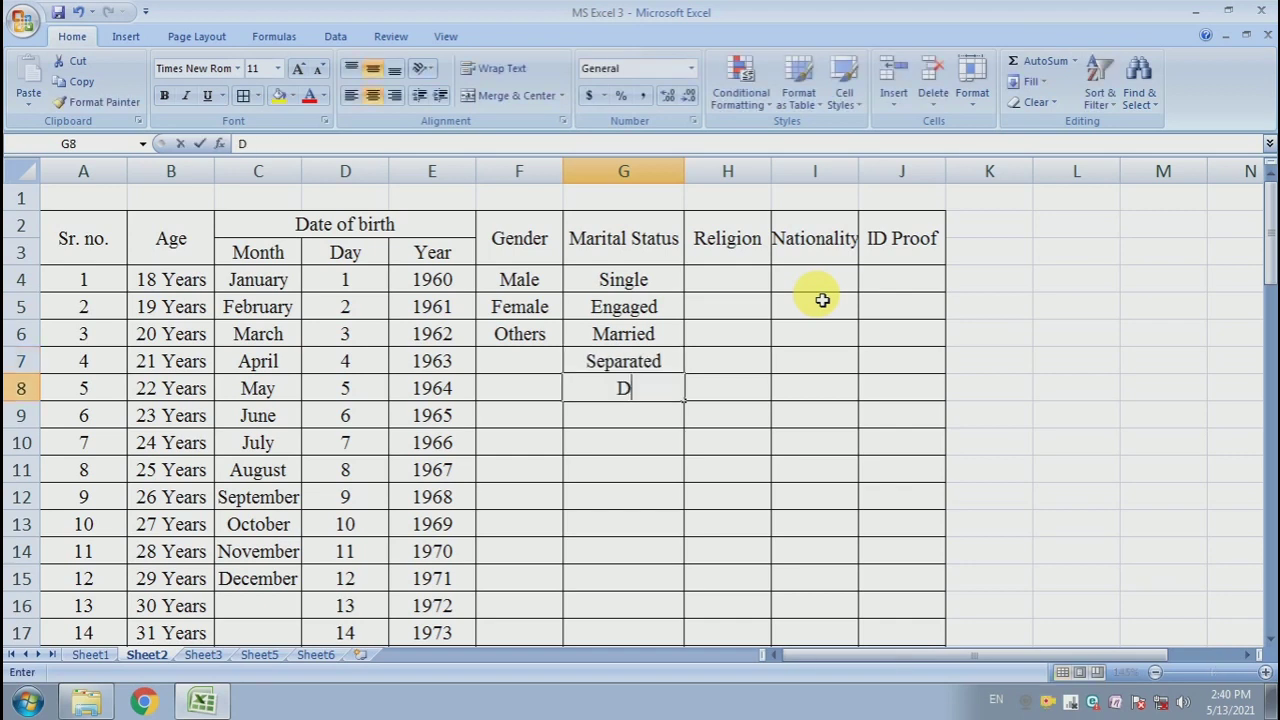
pyautogui.write('ivorced')
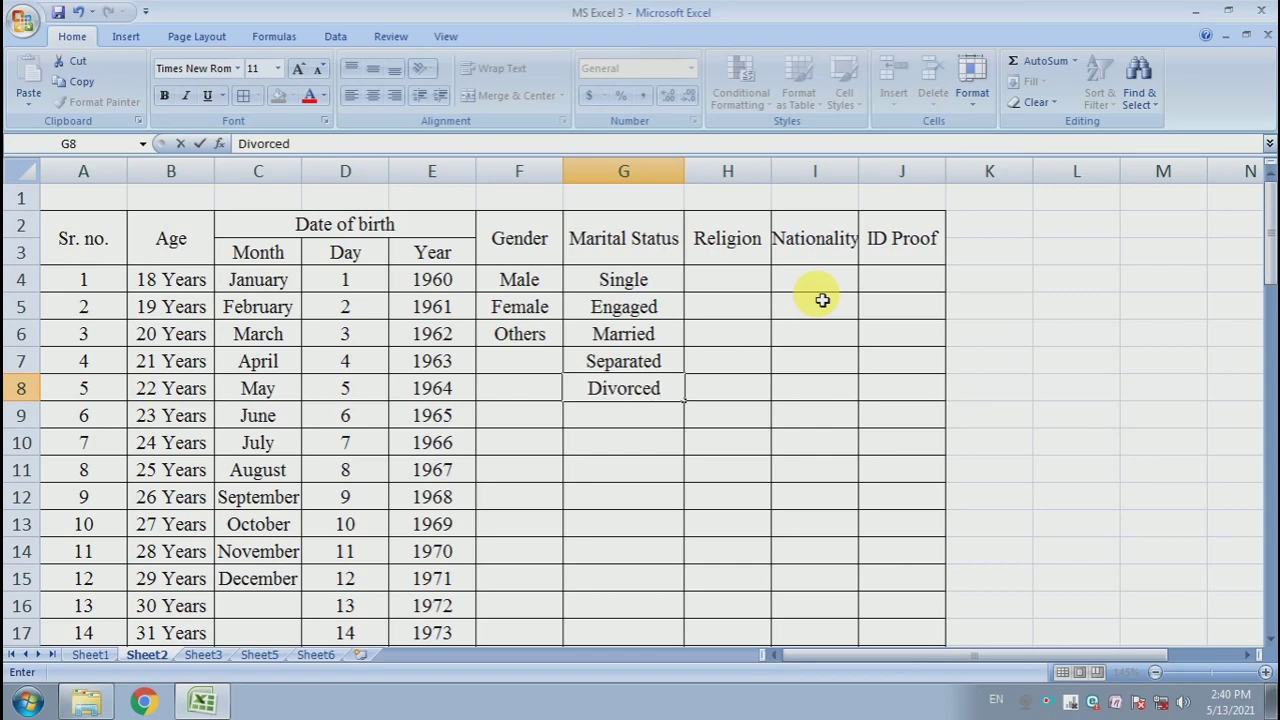
pyautogui.press('Return')
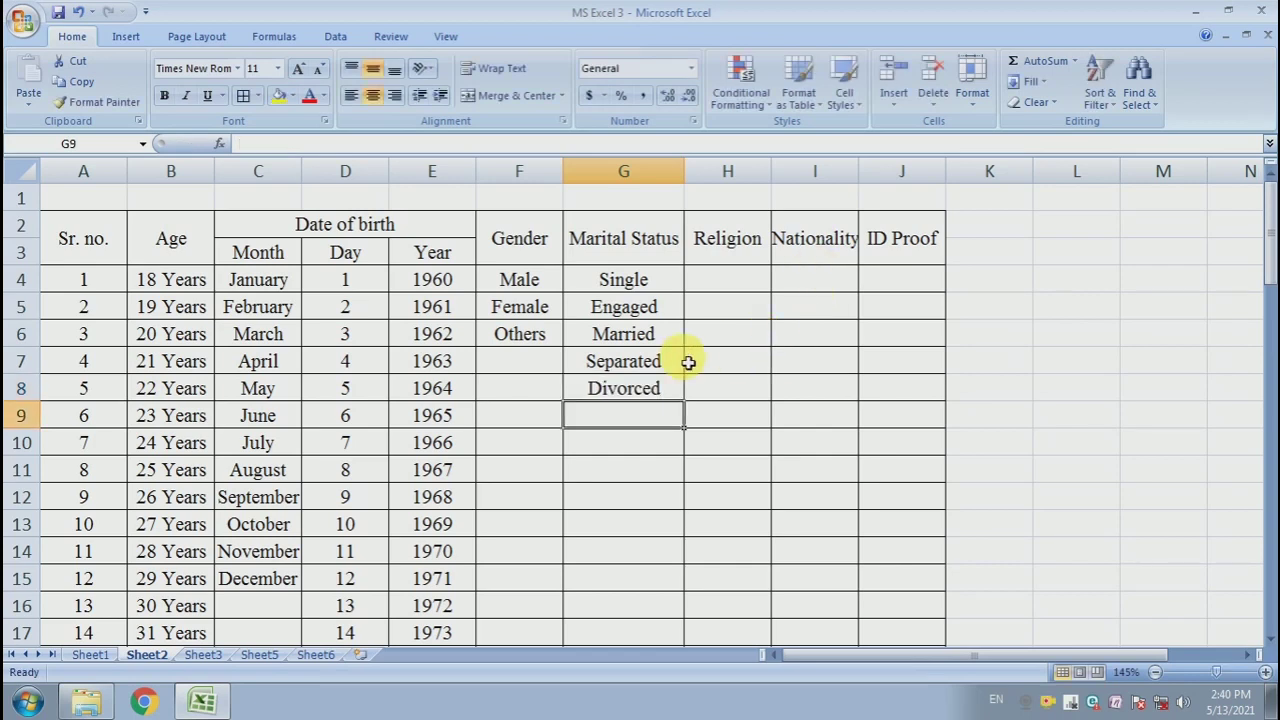
# - Enter Hinduism and Islam as the first two entries in the Religion column
pyautogui.moveTo(663, 289); pyautogui.dragTo(655, 392)
pyautogui.click(740, 367)
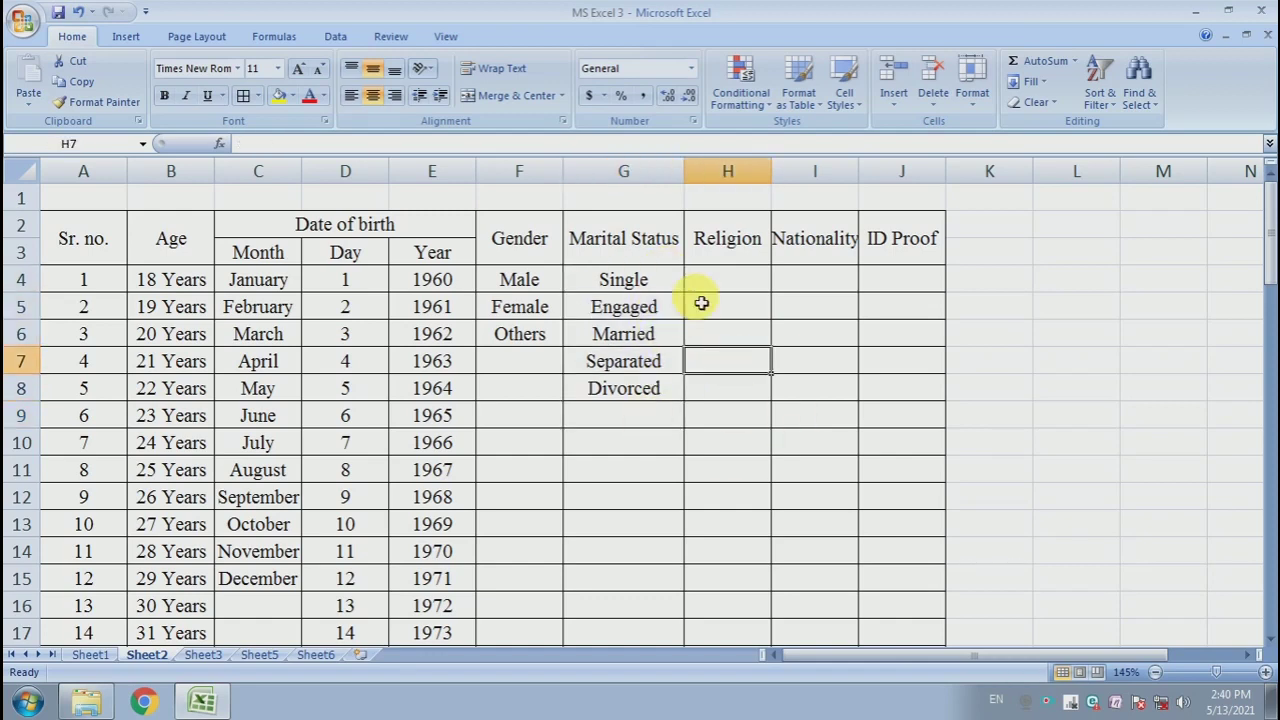
pyautogui.click(741, 292)
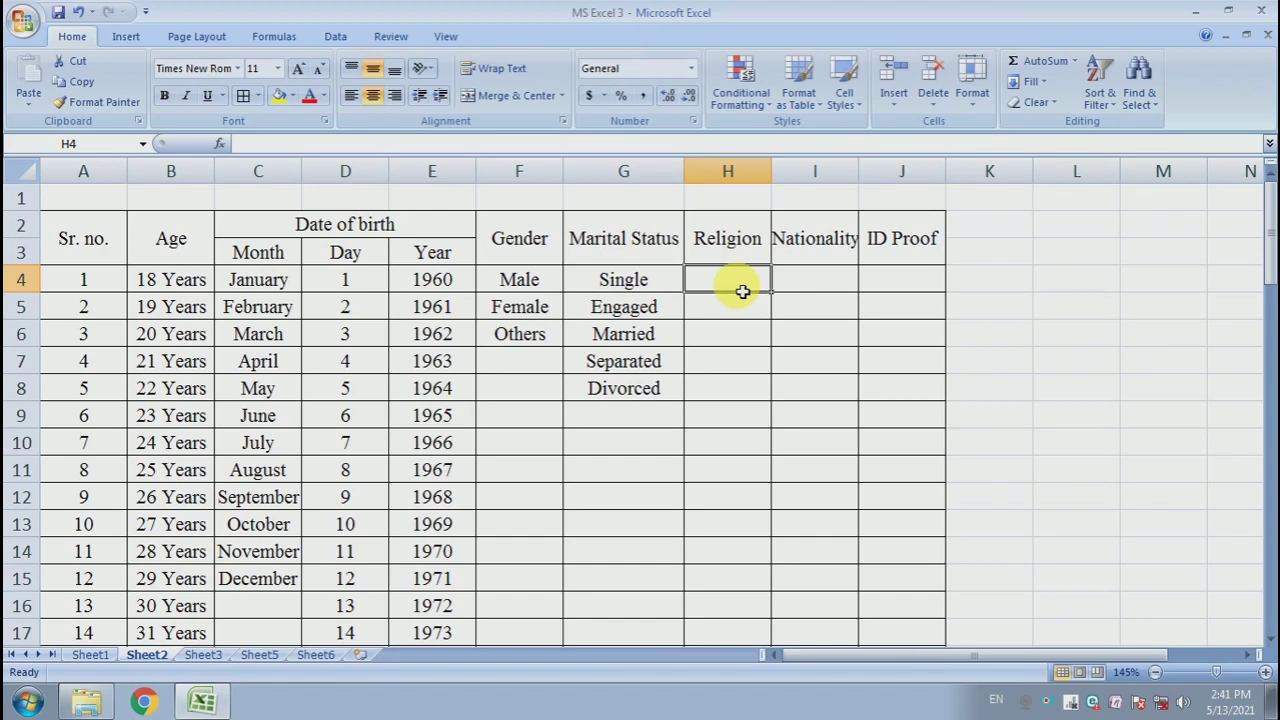
pyautogui.write('Hin')
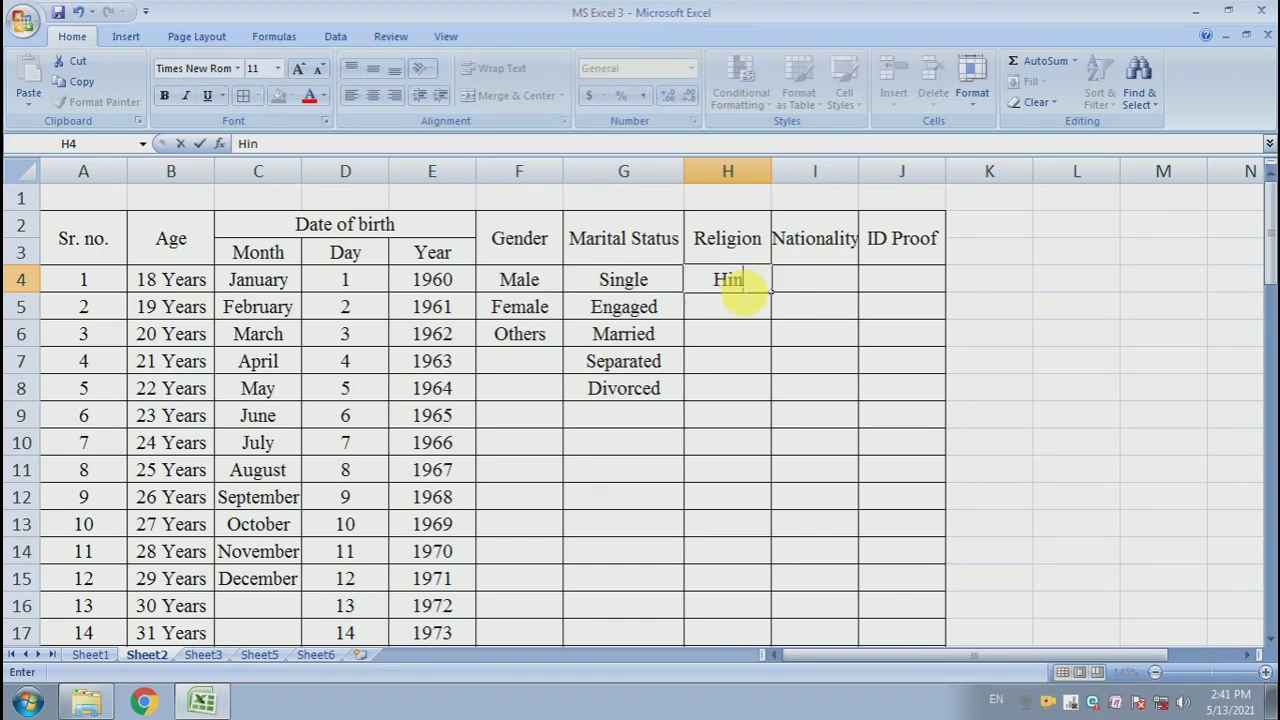
pyautogui.write('duism')
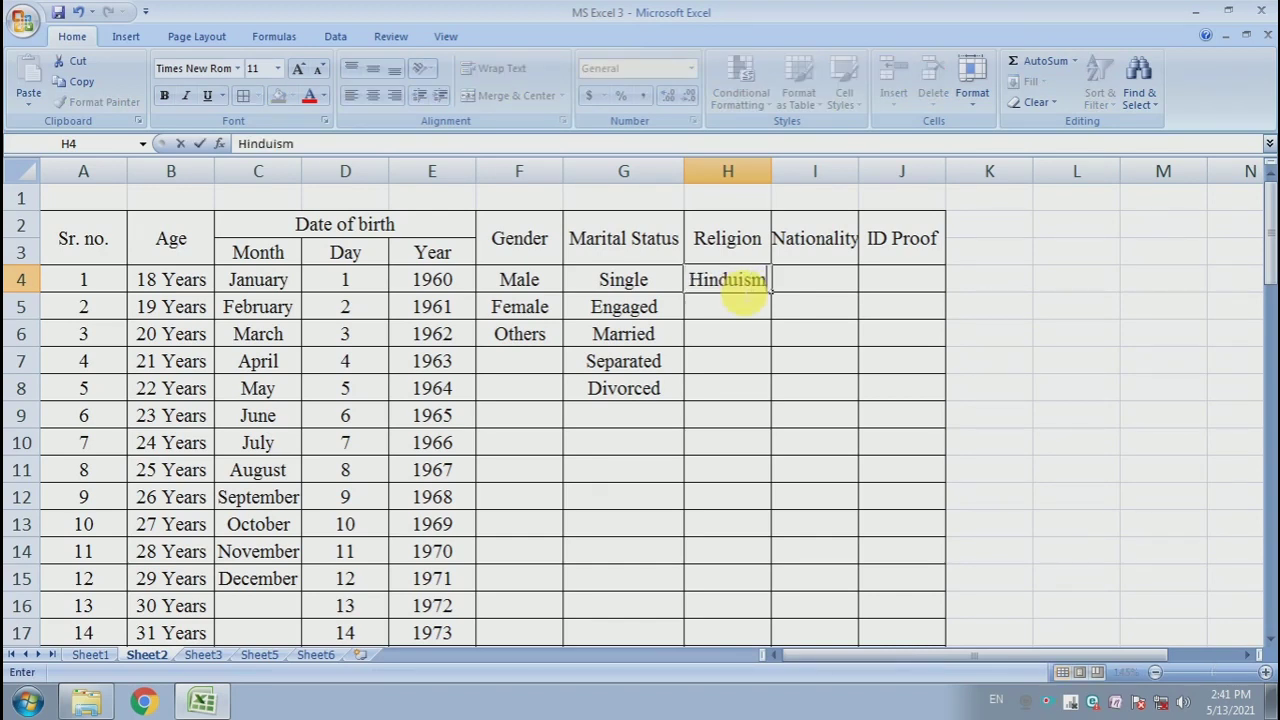
pyautogui.press('Return')
pyautogui.write('Islam')
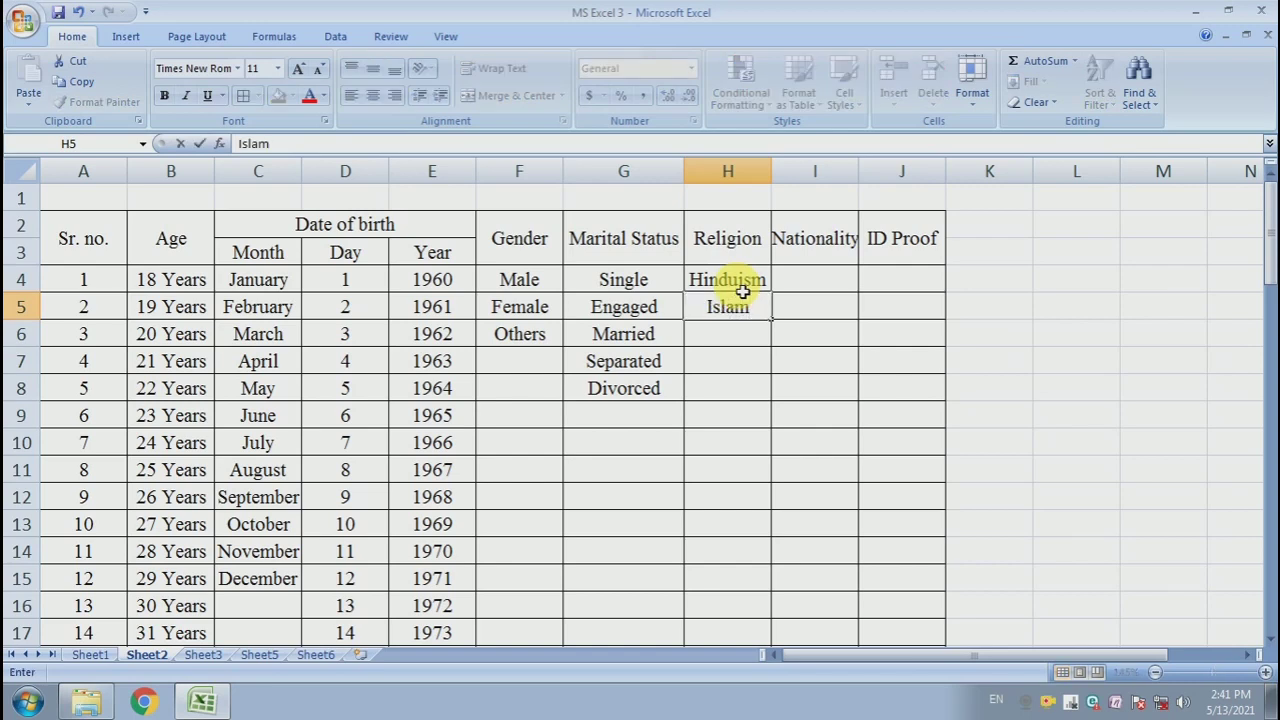
pyautogui.press('Return')
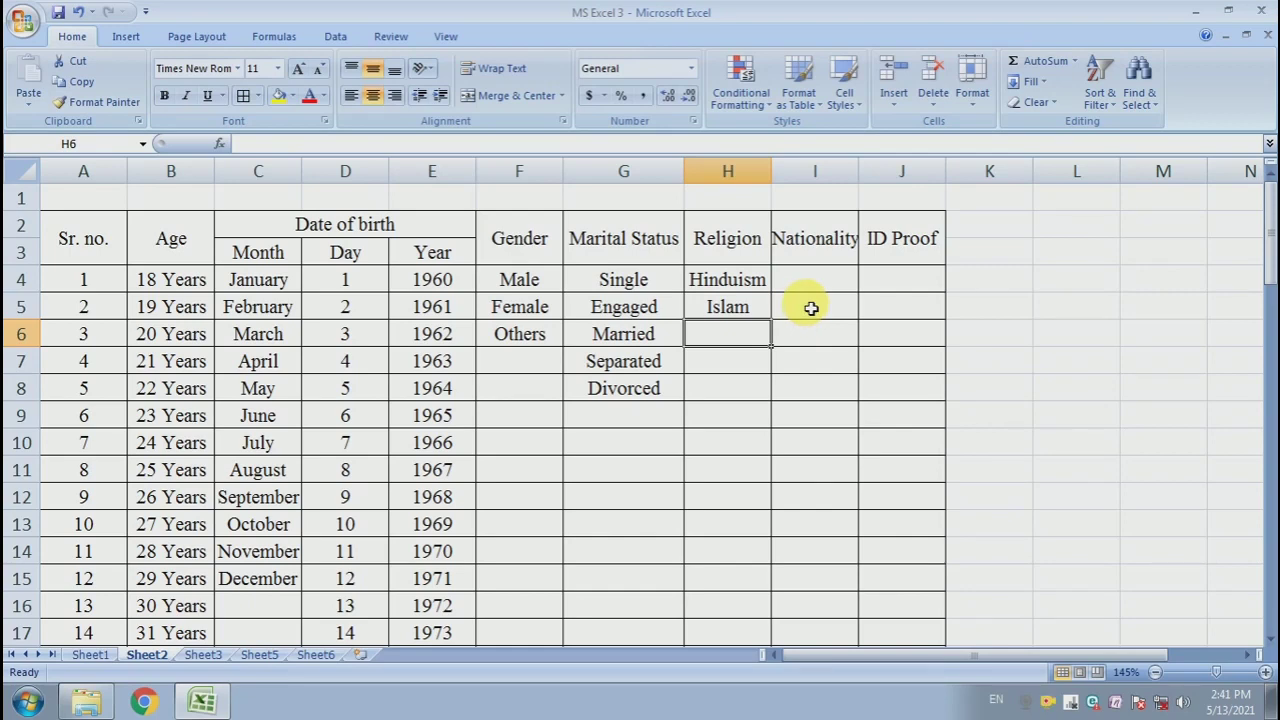
# - Paste Christianity, Sikhism, Buddhism, Jainism and Others below Islam in the Religion column
pyautogui.write('Christianity Sikhism Buddhism Jainism Others')
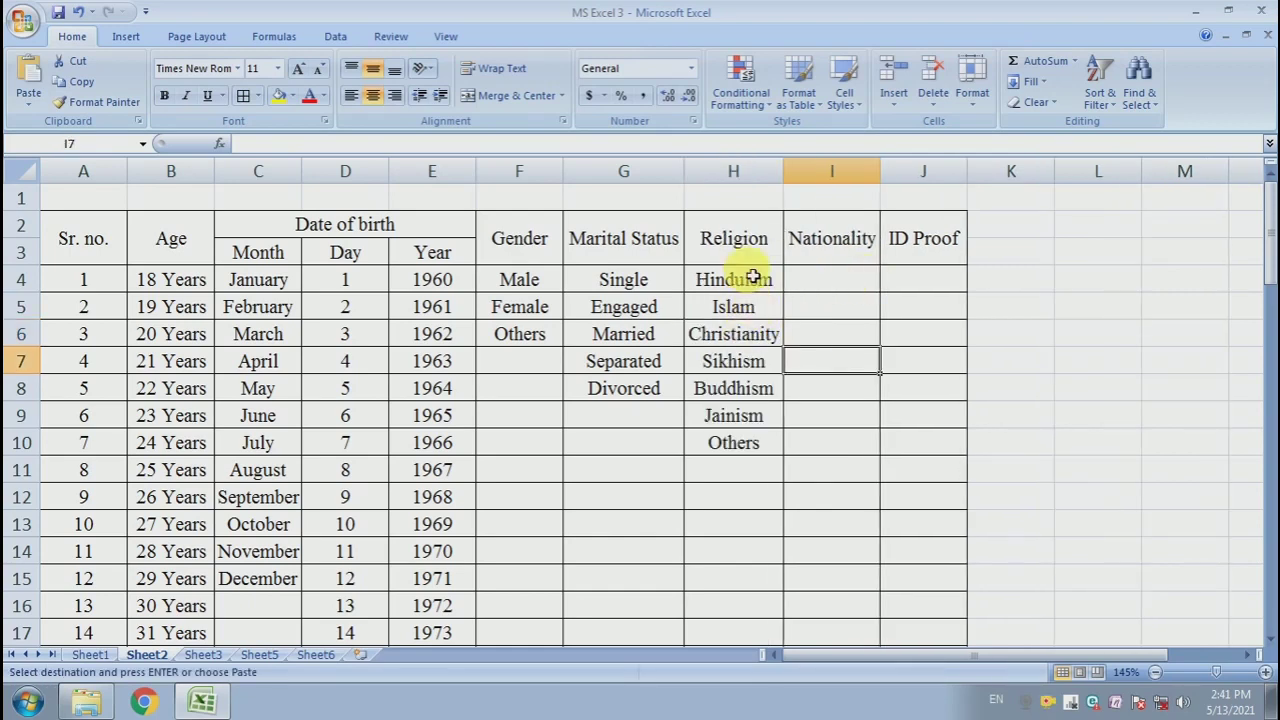
pyautogui.moveTo(752, 277); pyautogui.dragTo(740, 440)
pyautogui.click(846, 409)
pyautogui.click(863, 292)
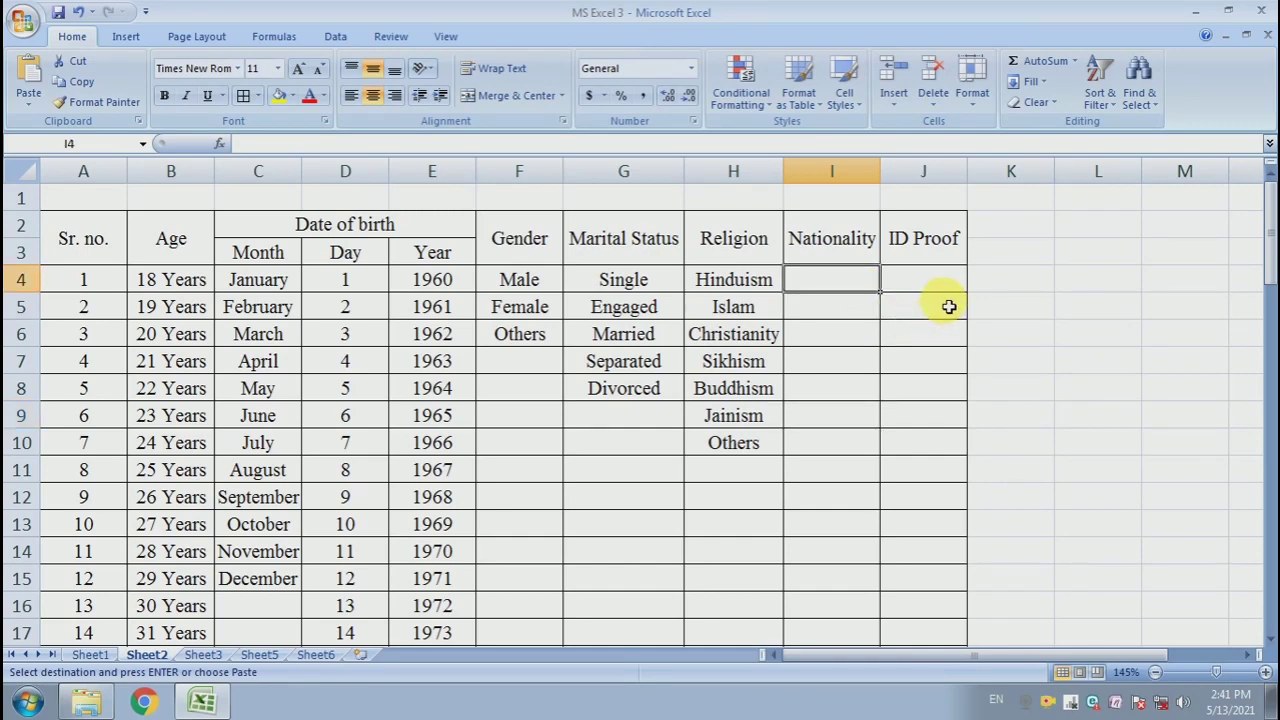
# - Enter Indian and Non-Indian in I4 and I5 under Nationality
pyautogui.write('Ind')
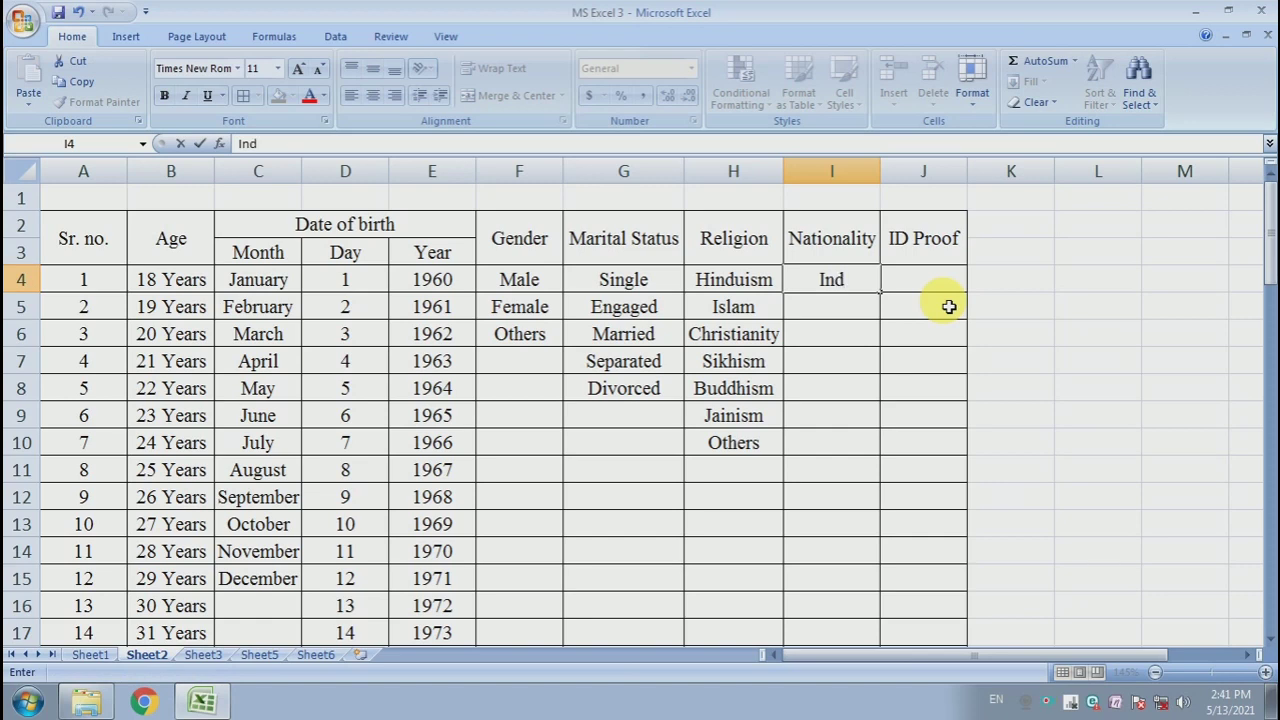
pyautogui.write('ian')
pyautogui.press('Return')
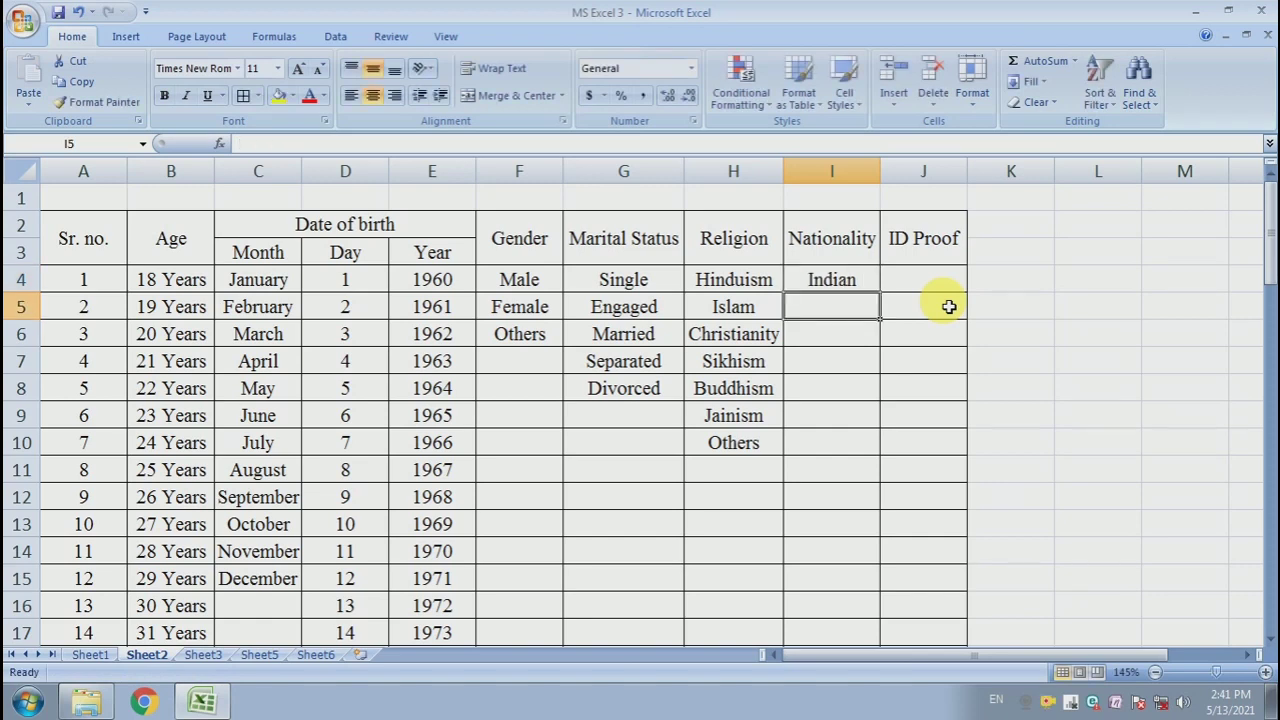
pyautogui.write('N')
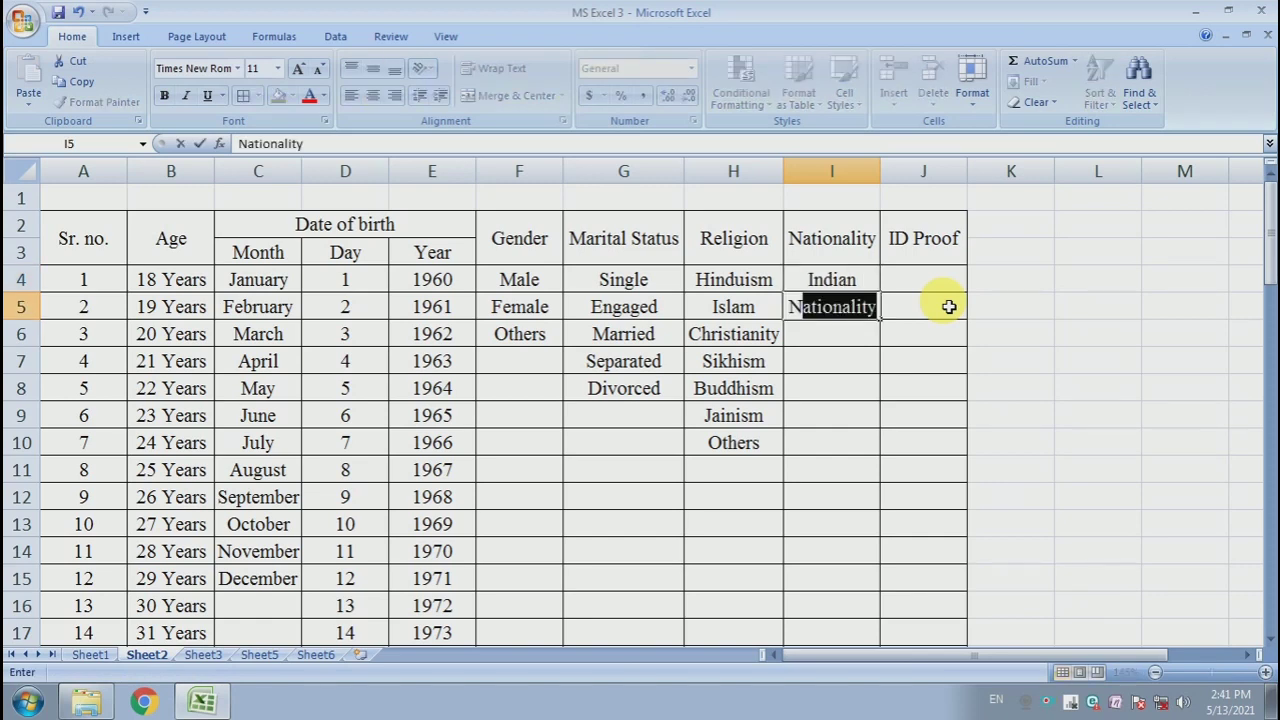
pyautogui.write('on-')
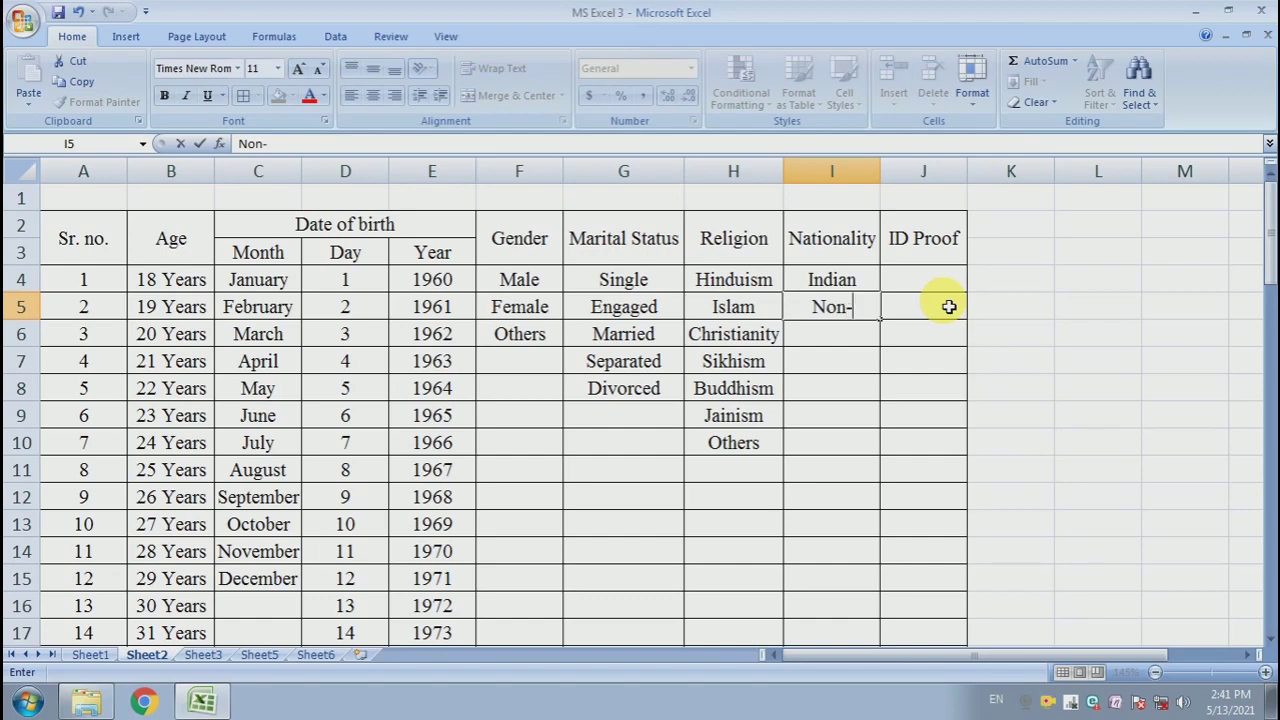
pyautogui.write('Ind')
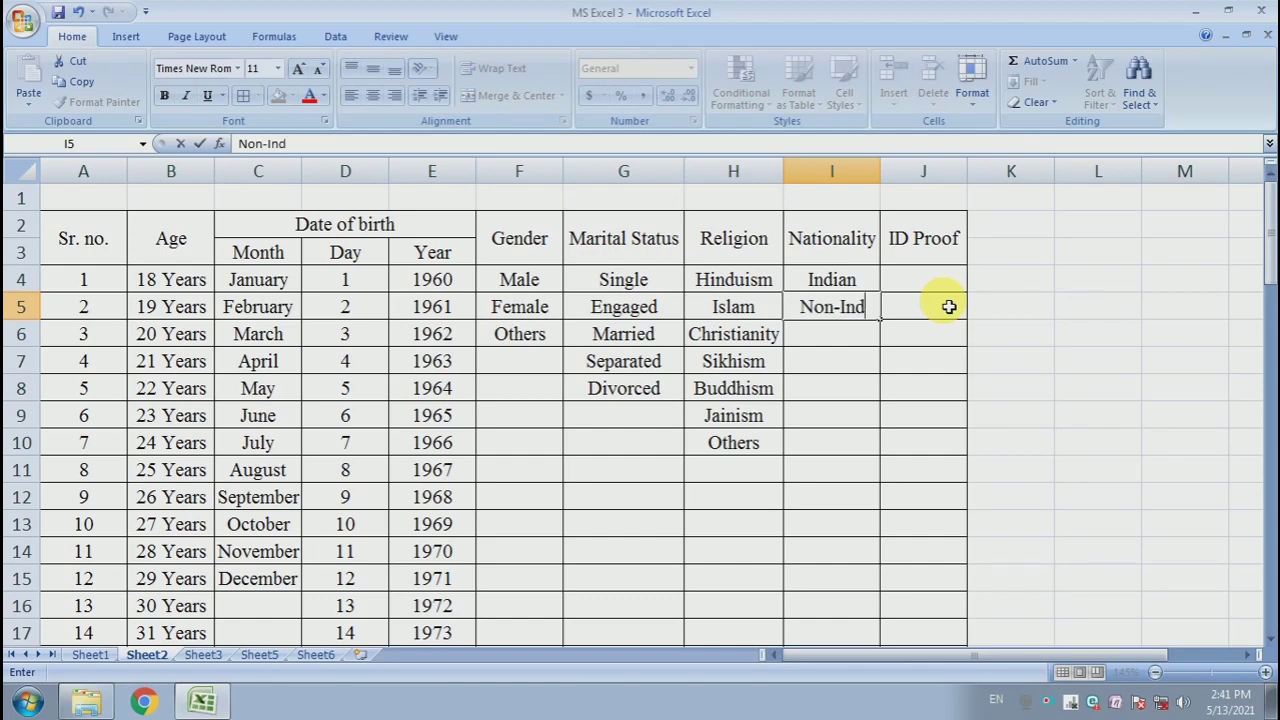
pyautogui.write('ian')
pyautogui.press('Return')
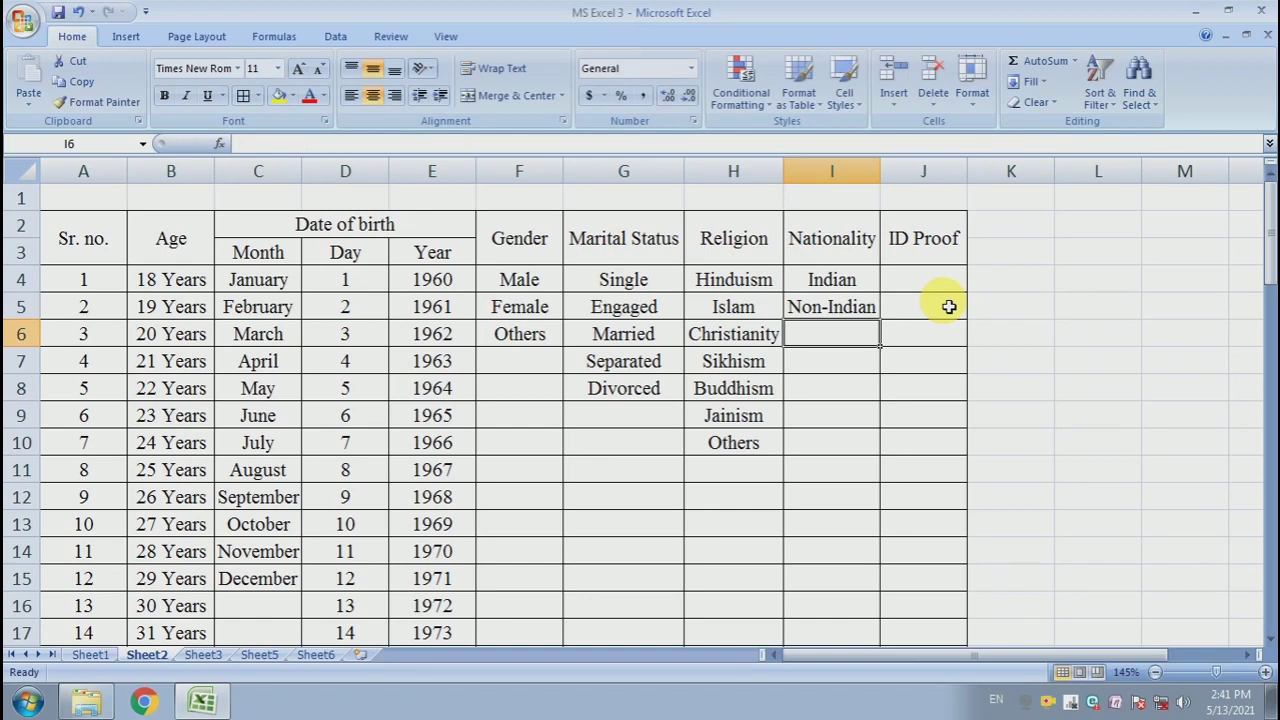
# - Widen column J and enter Aadhar card as the first ID Proof entry in J4
pyautogui.click(870, 392)
pyautogui.click(914, 285)
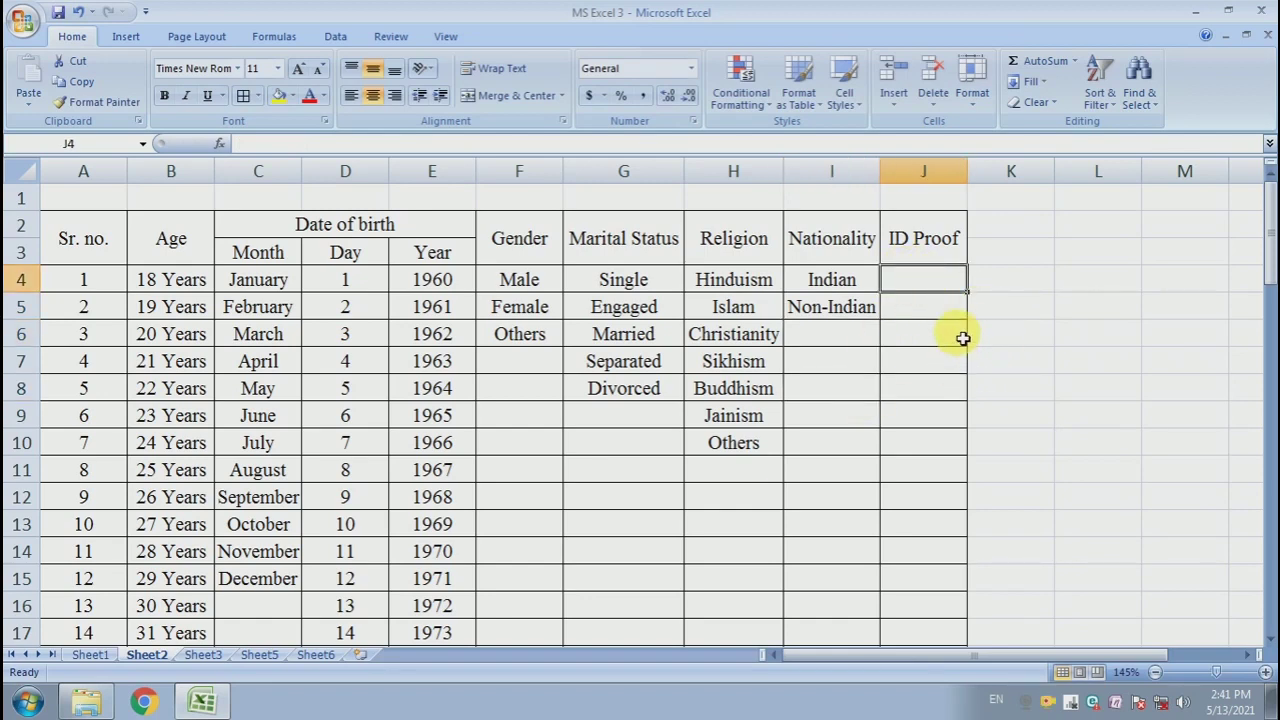
pyautogui.moveTo(967, 172); pyautogui.dragTo(1020, 185)
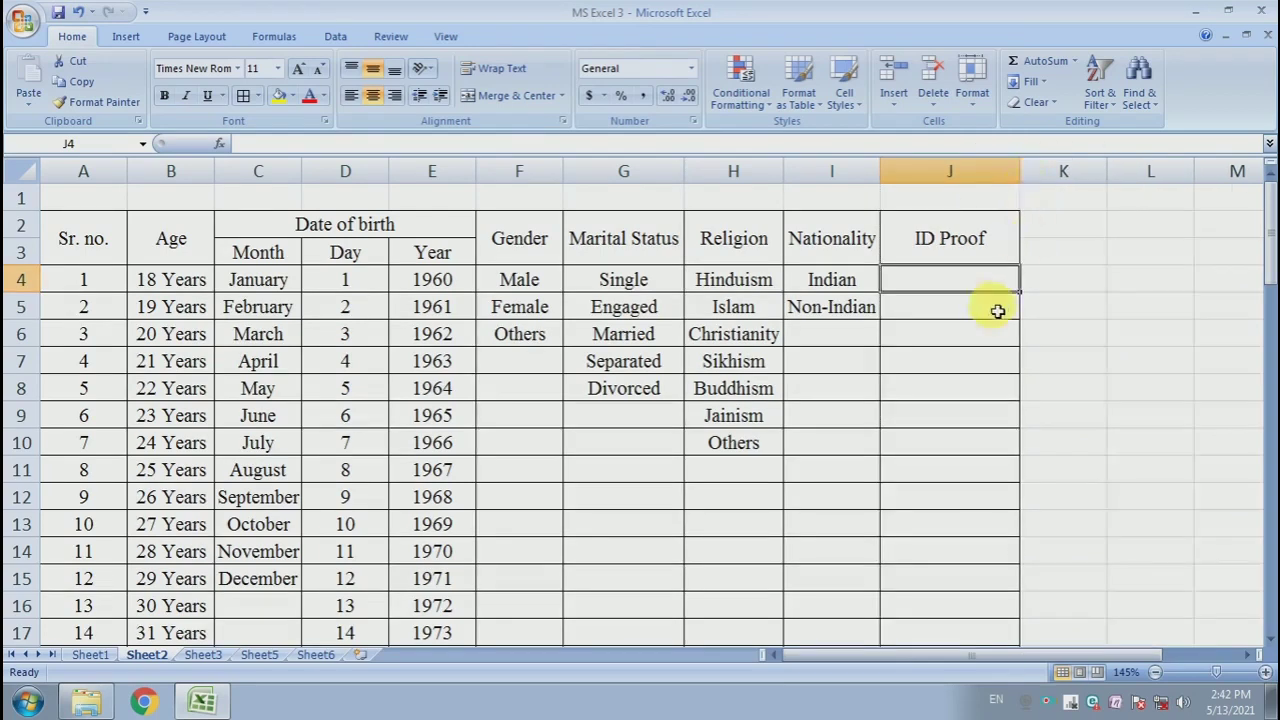
pyautogui.click(990, 306)
pyautogui.click(985, 287)
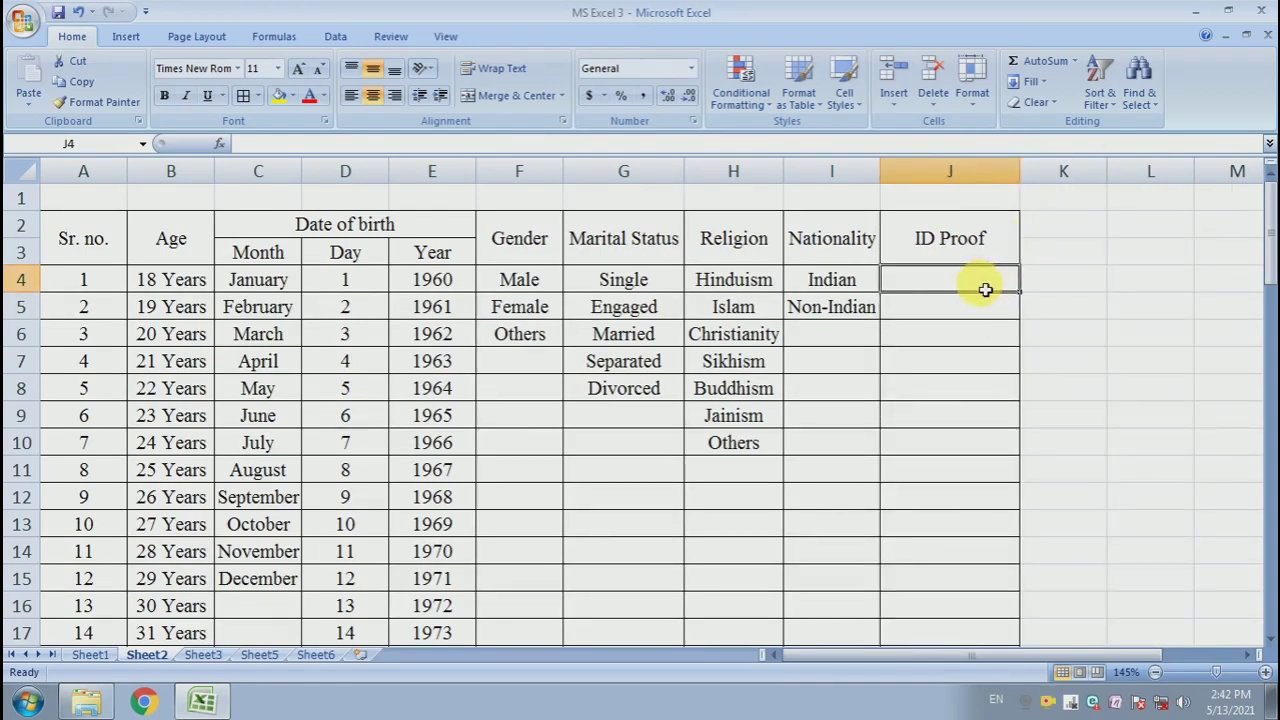
pyautogui.write('Aa')
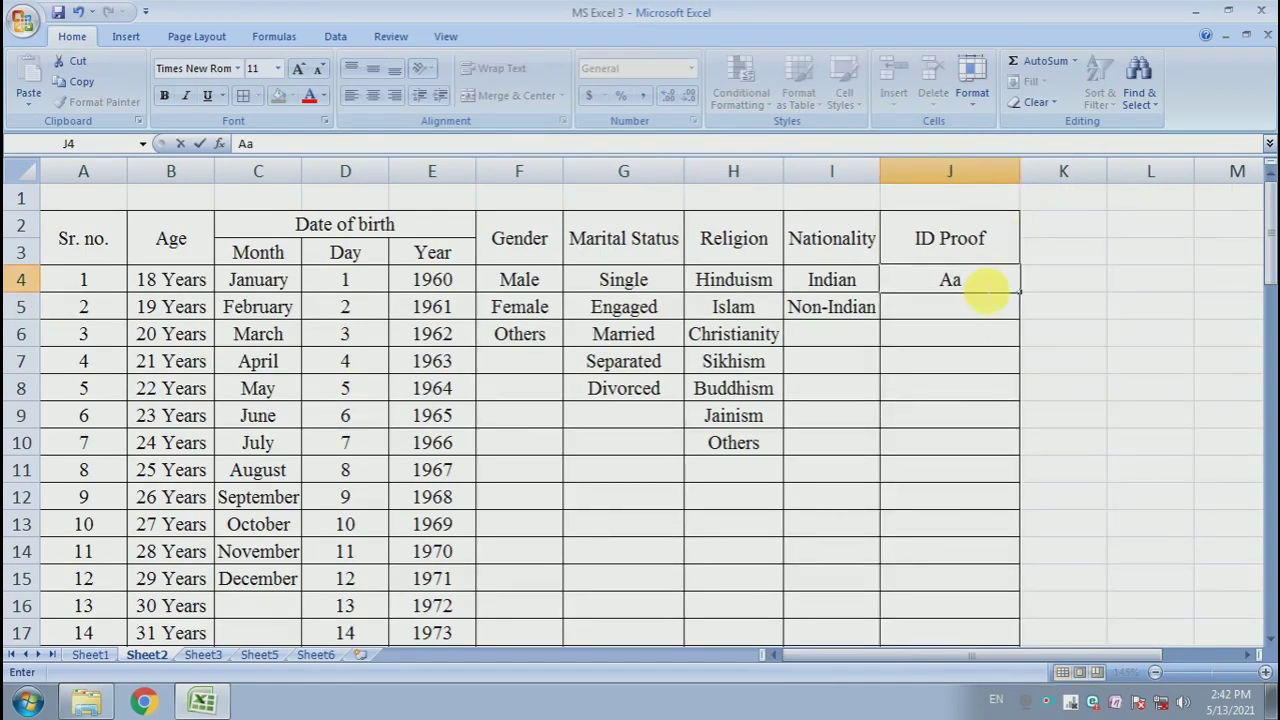
pyautogui.write('dhar card')
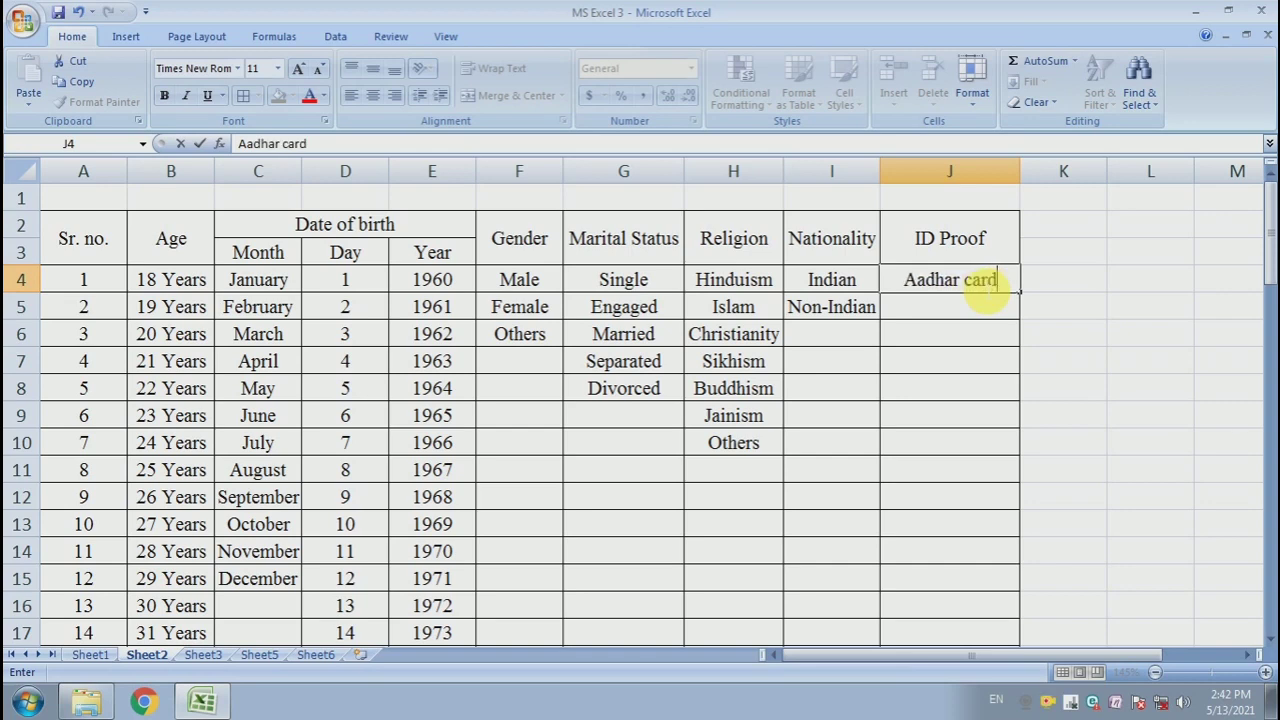
pyautogui.press('Return')
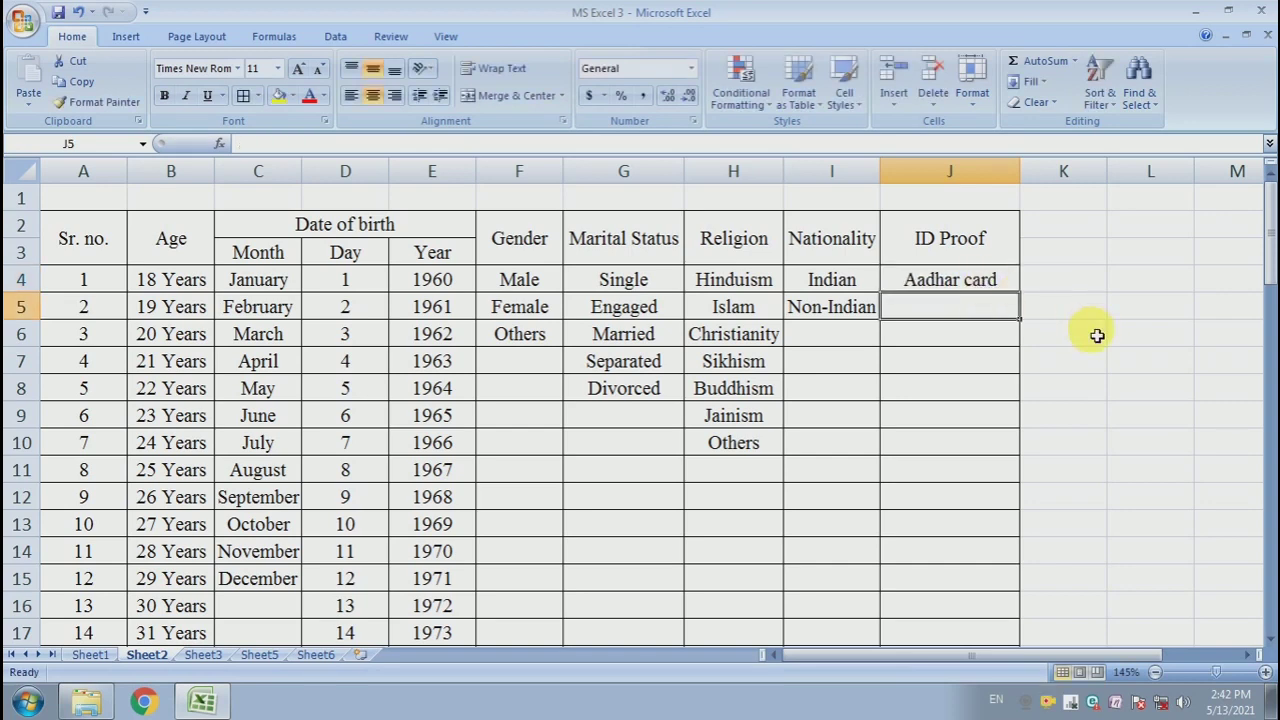
# - Enter Driving Licence in J5 below Aadhar card
pyautogui.write('Driving ')
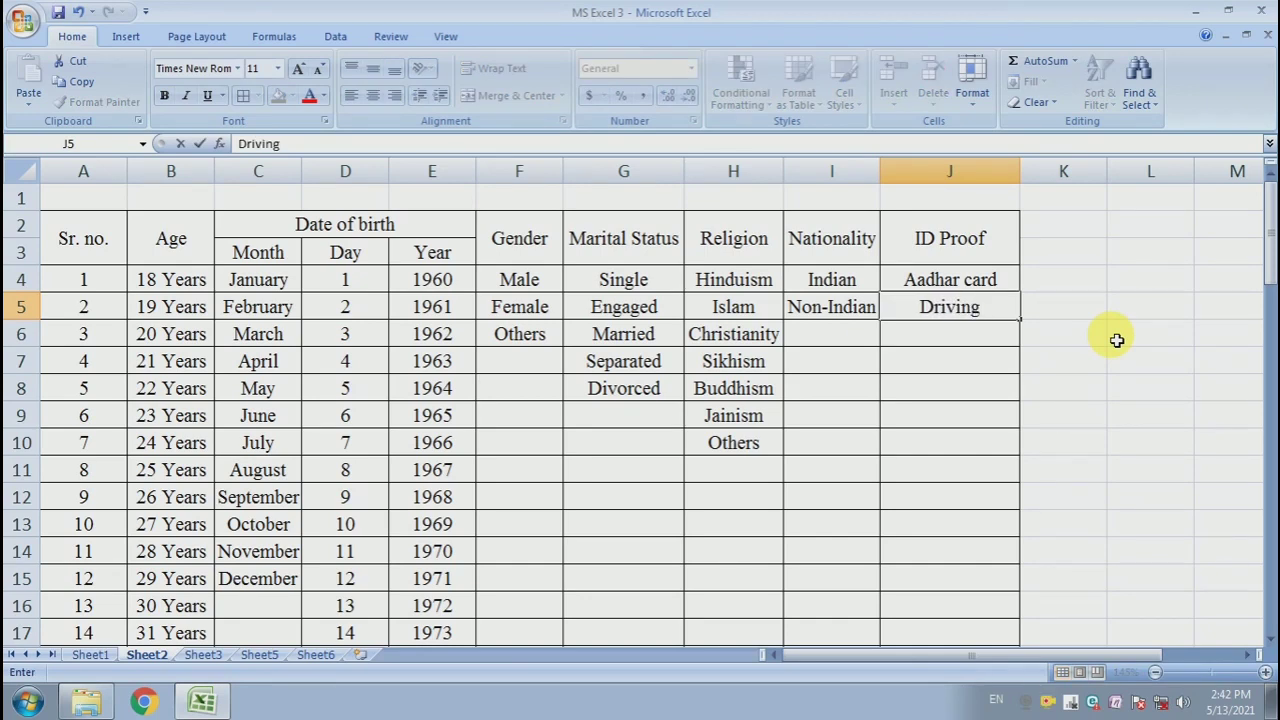
pyautogui.write('Licen')
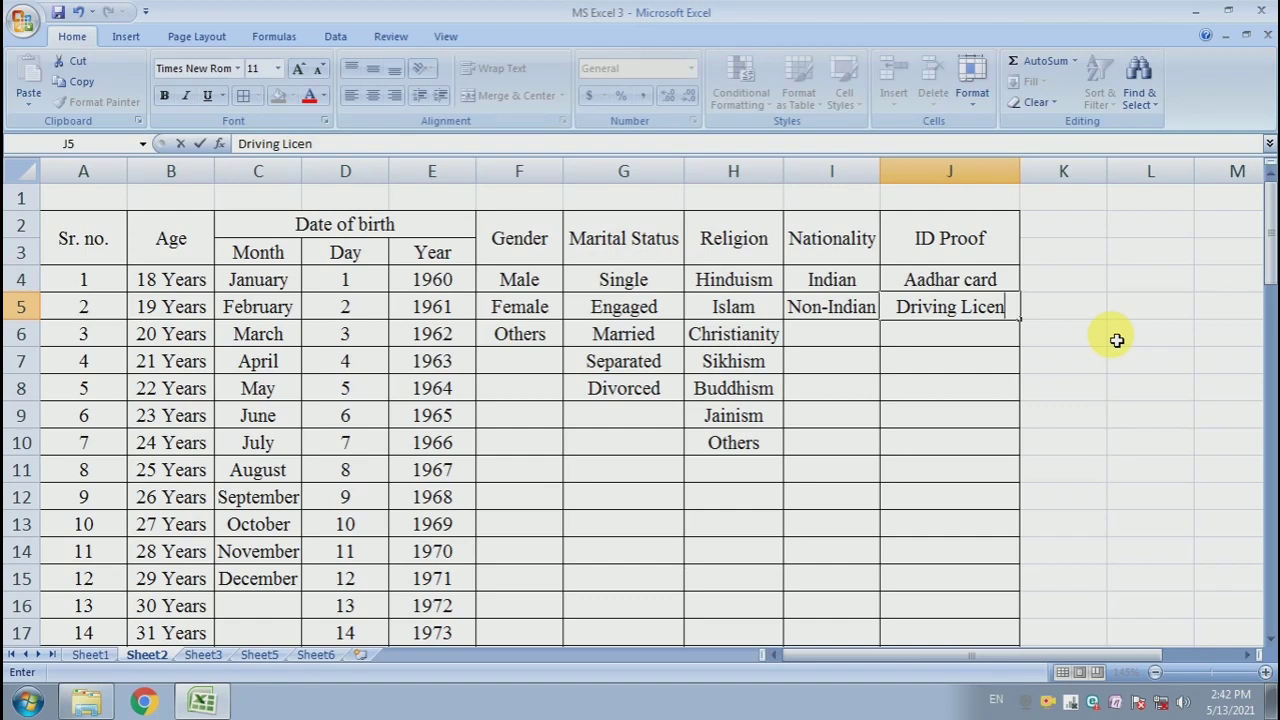
pyautogui.write('ce')
pyautogui.press('Return')
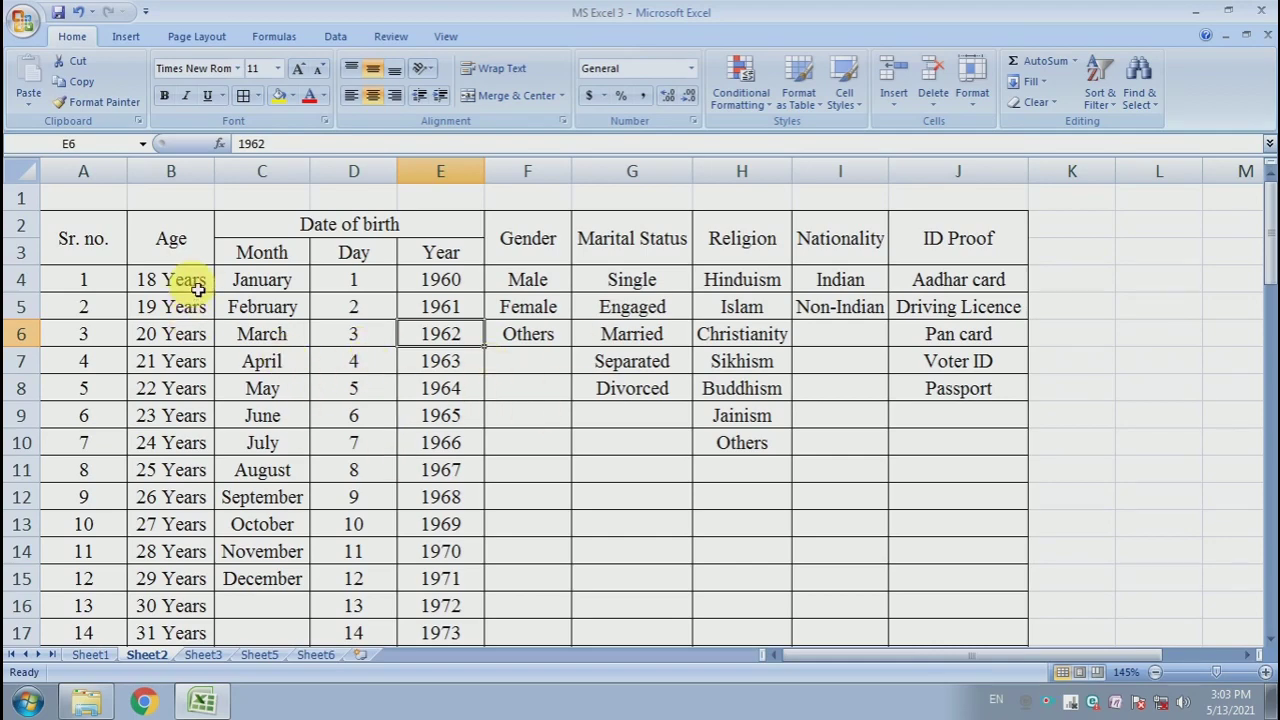
# - Define a workbook name Age referring to the age values in B4:B51
pyautogui.moveTo(176, 281); pyautogui.dragTo(191, 389)
pyautogui.scroll(11, 193, 390)
pyautogui.scroll(4, 190, 385)
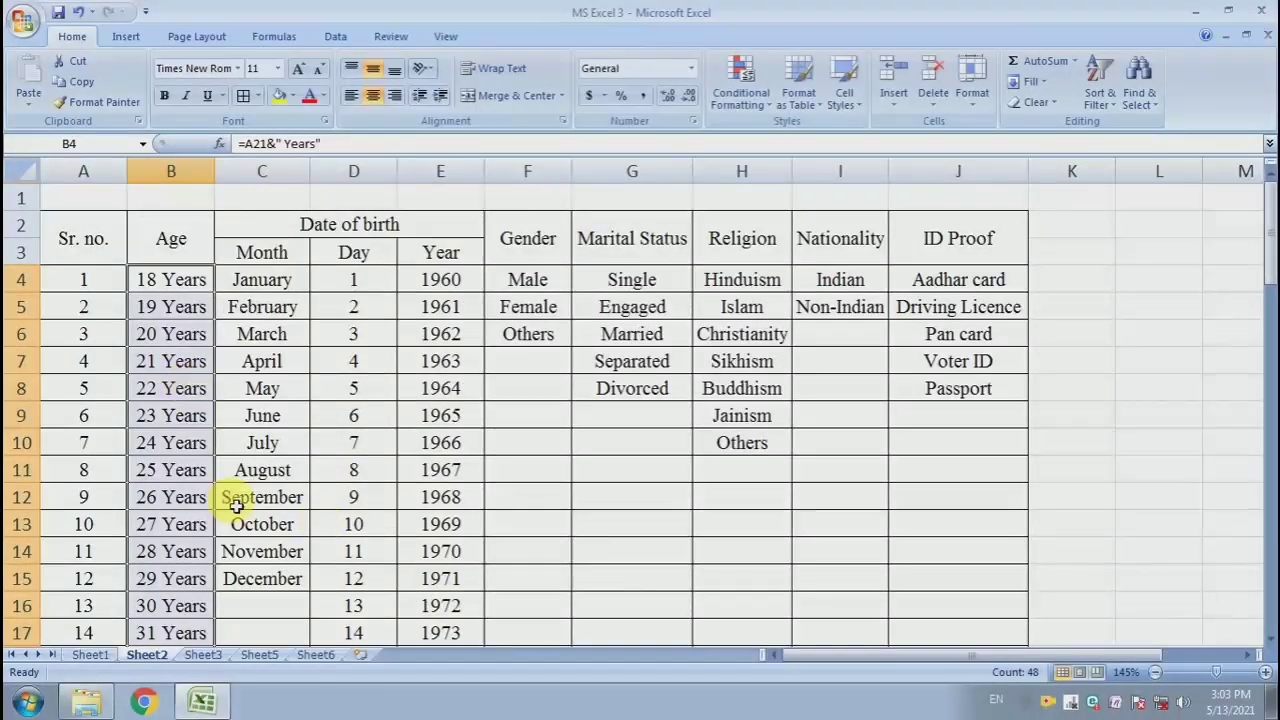
pyautogui.click(288, 42)
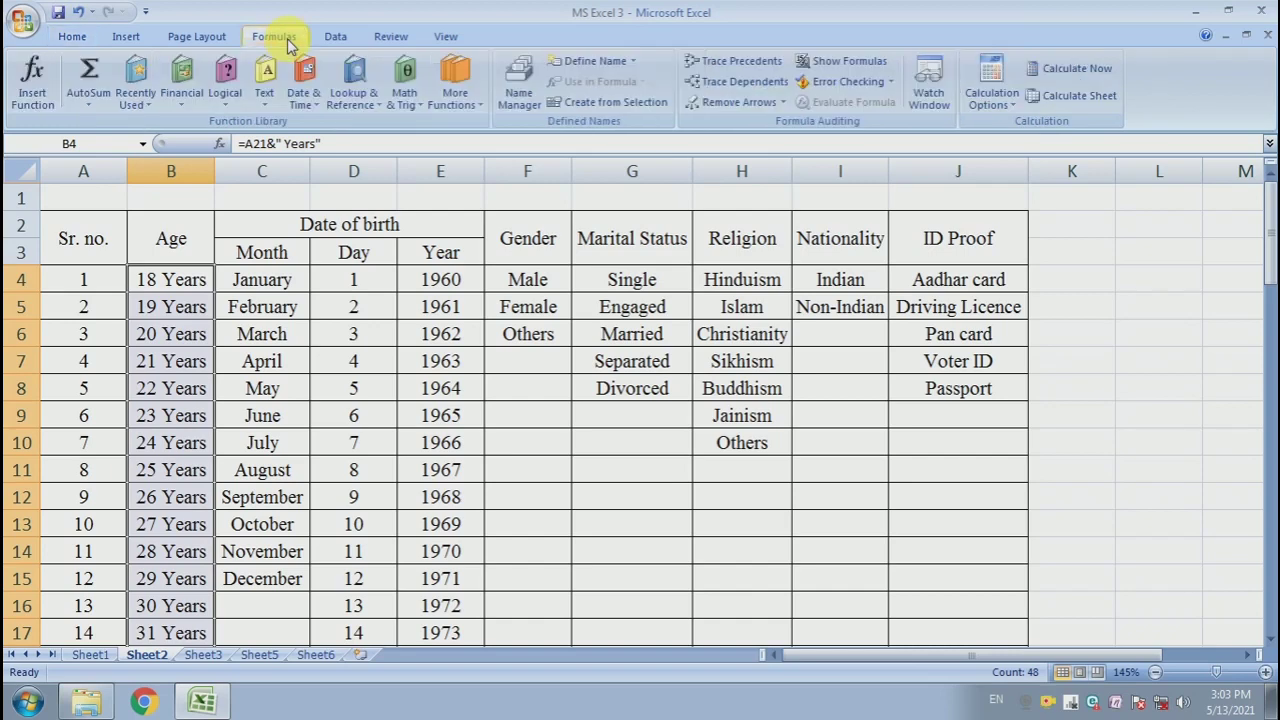
pyautogui.click(516, 90)
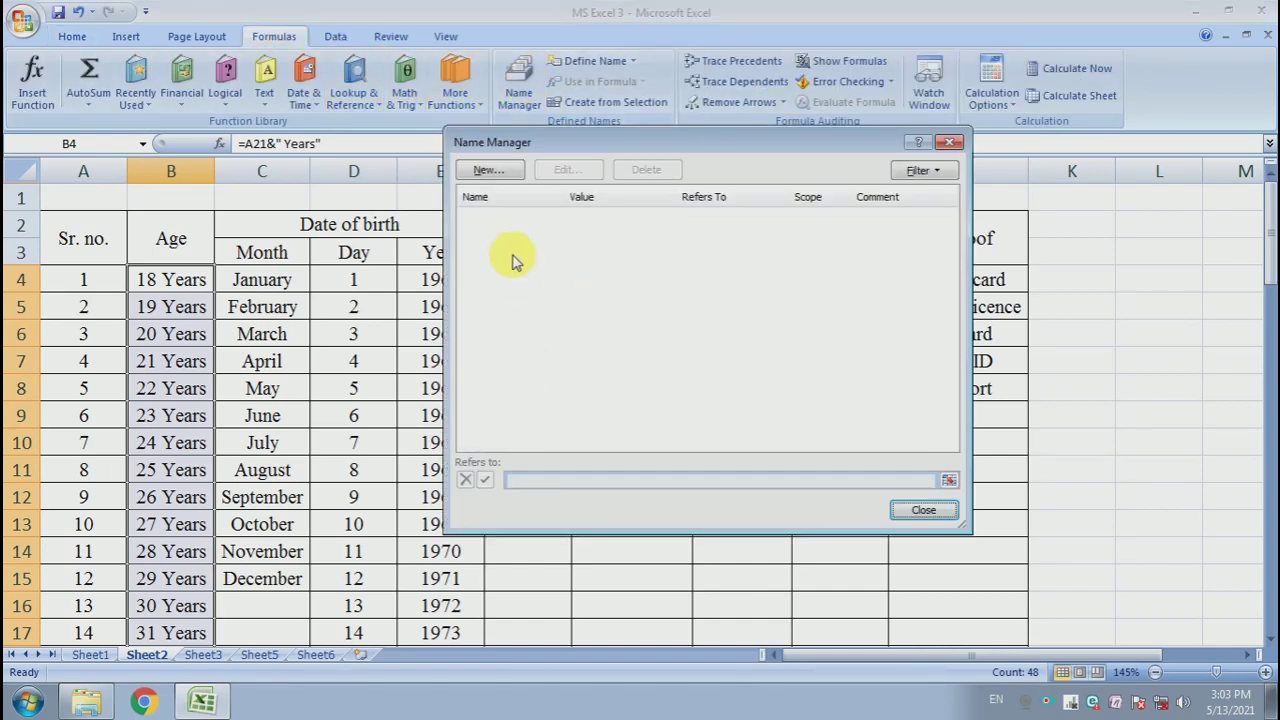
pyautogui.click(490, 171)
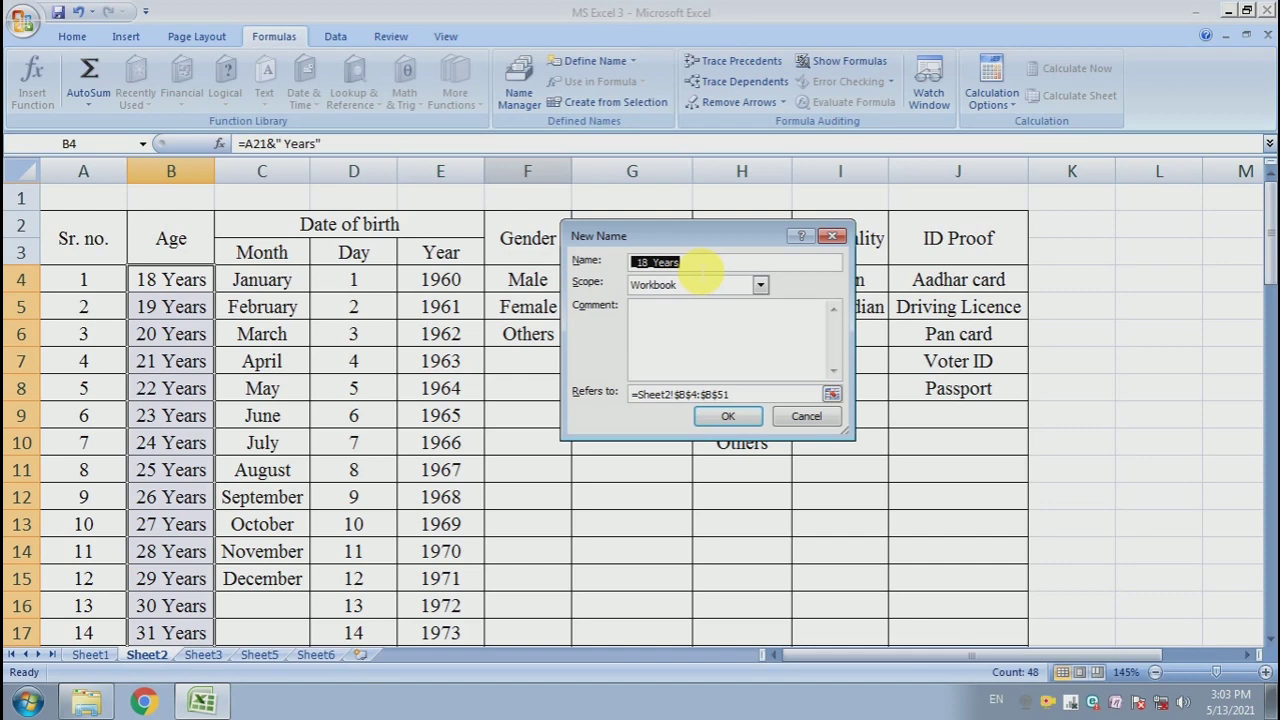
pyautogui.write('Age')
pyautogui.click(733, 420)
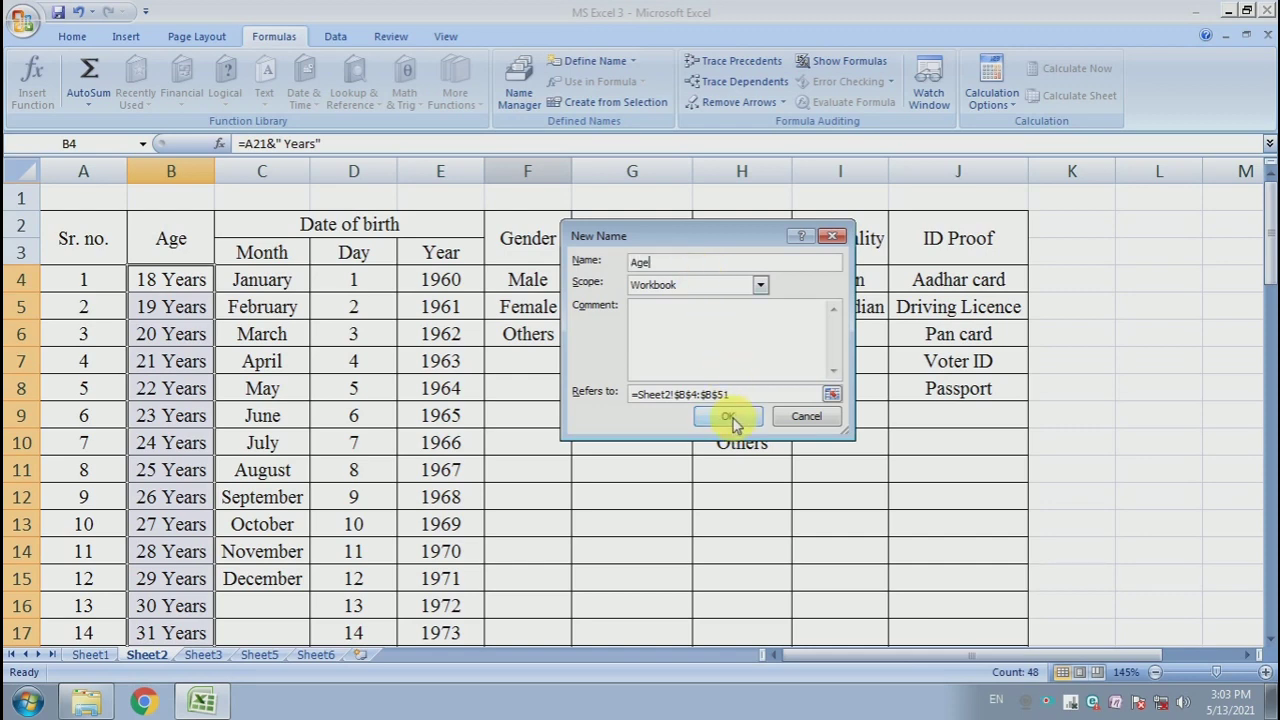
pyautogui.click(836, 396)
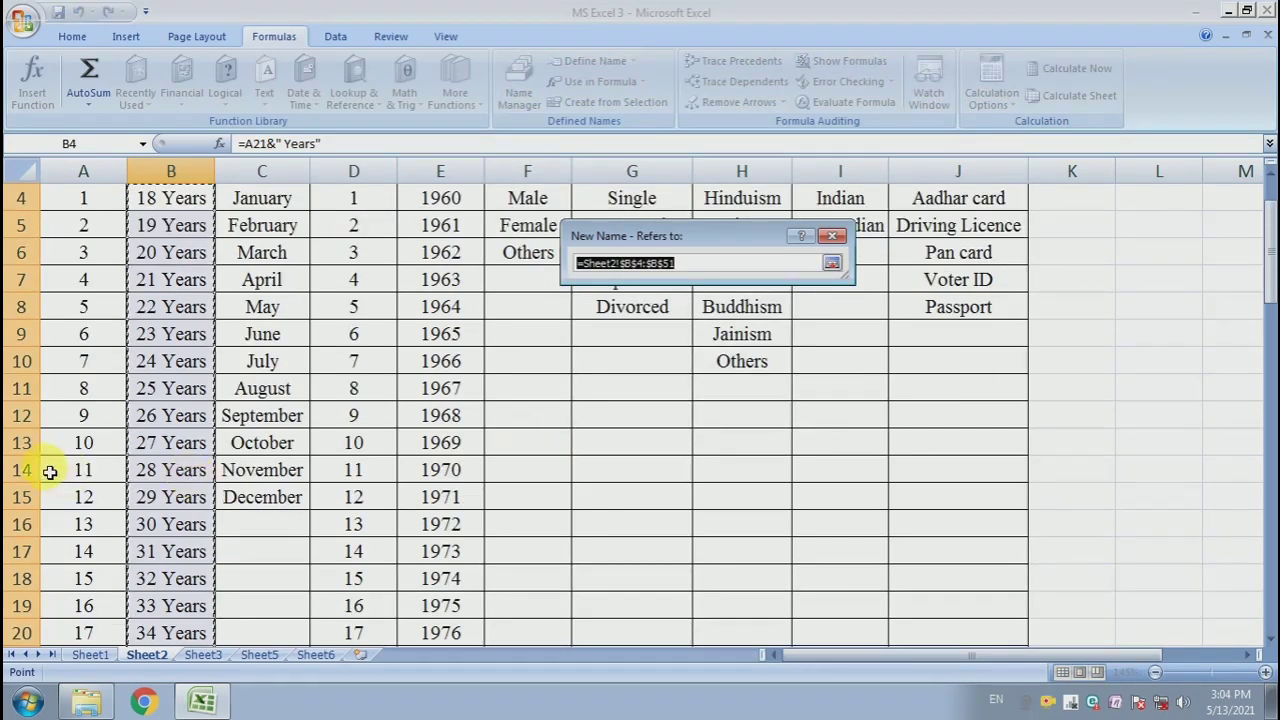
pyautogui.scroll(-8, 160, 440)
pyautogui.scroll(-8, 168, 443)
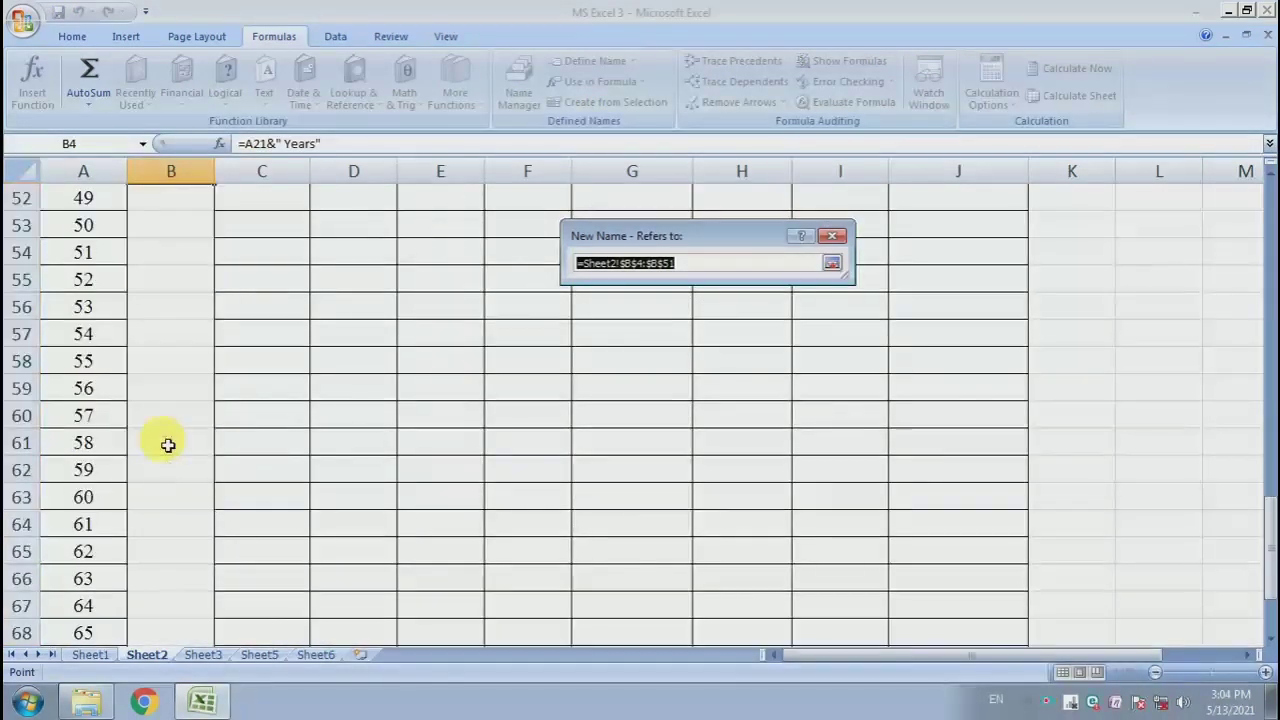
pyautogui.scroll(16, 168, 443)
pyautogui.scroll(1, 168, 443)
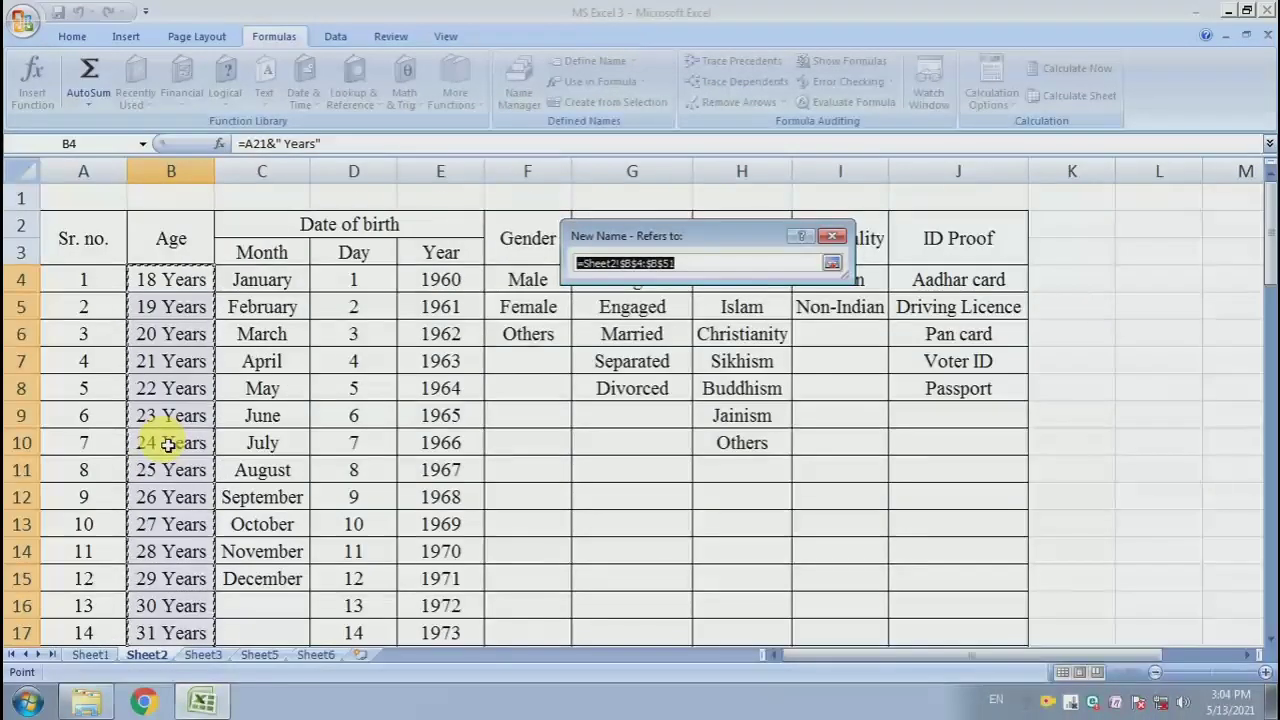
pyautogui.click(831, 265)
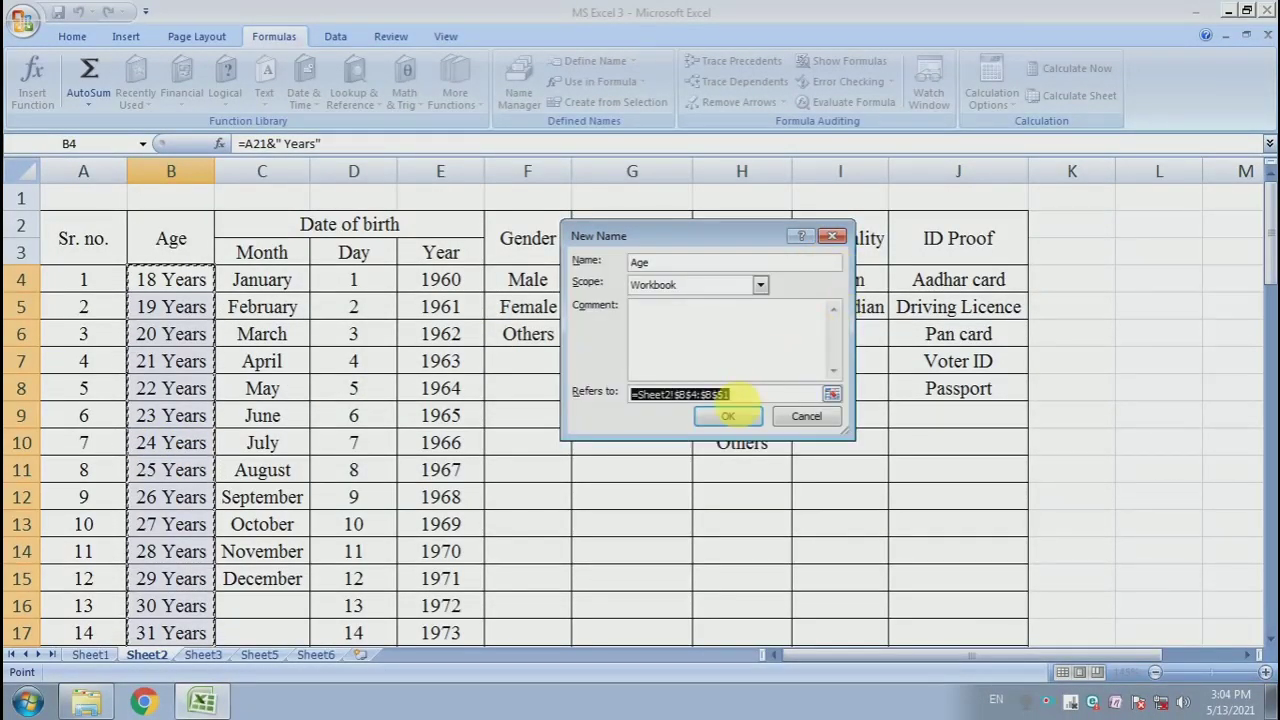
pyautogui.click(735, 418)
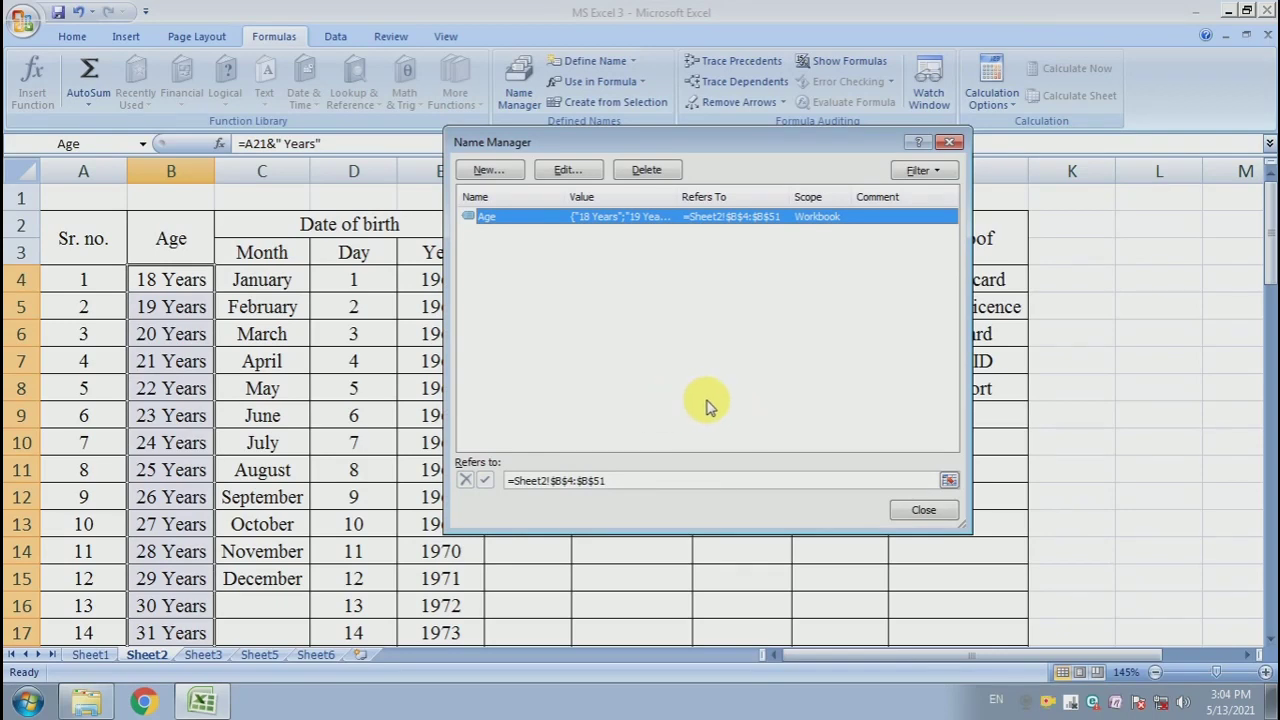
pyautogui.click(910, 512)
# - Define a workbook name Month for the month list C4:C15
pyautogui.click(425, 398)
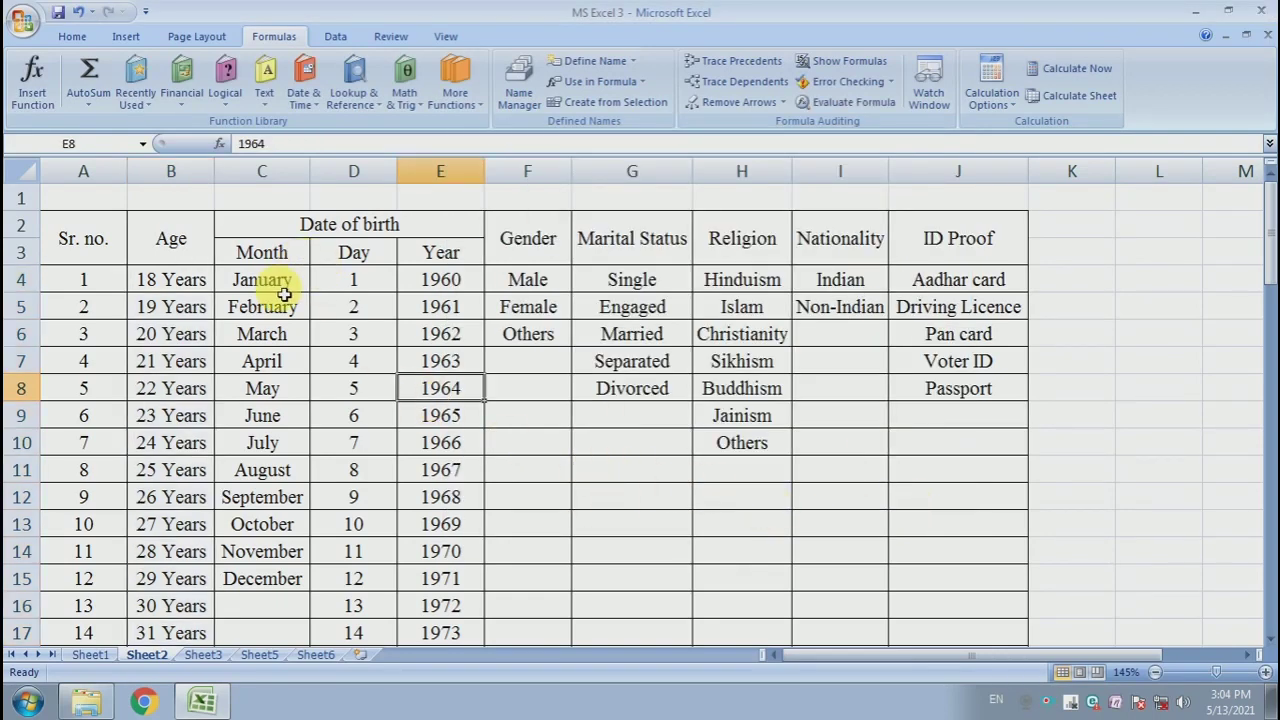
pyautogui.moveTo(280, 283); pyautogui.dragTo(288, 578)
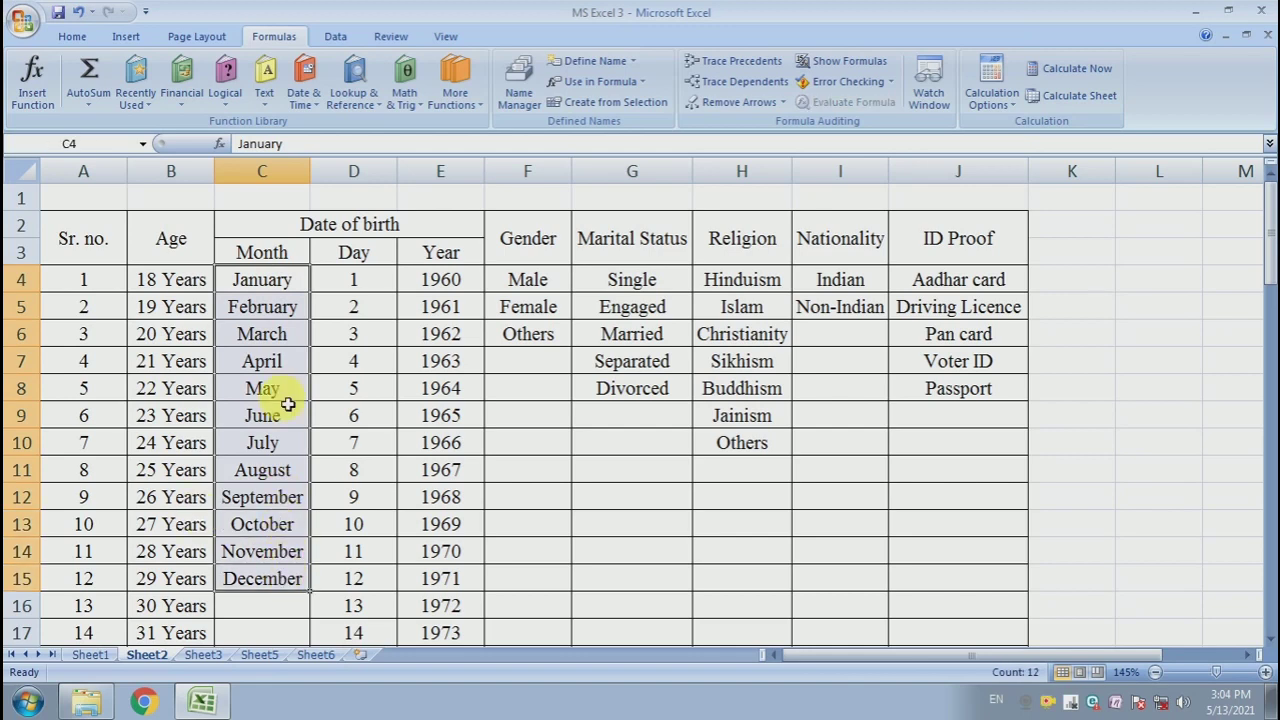
pyautogui.click(517, 88)
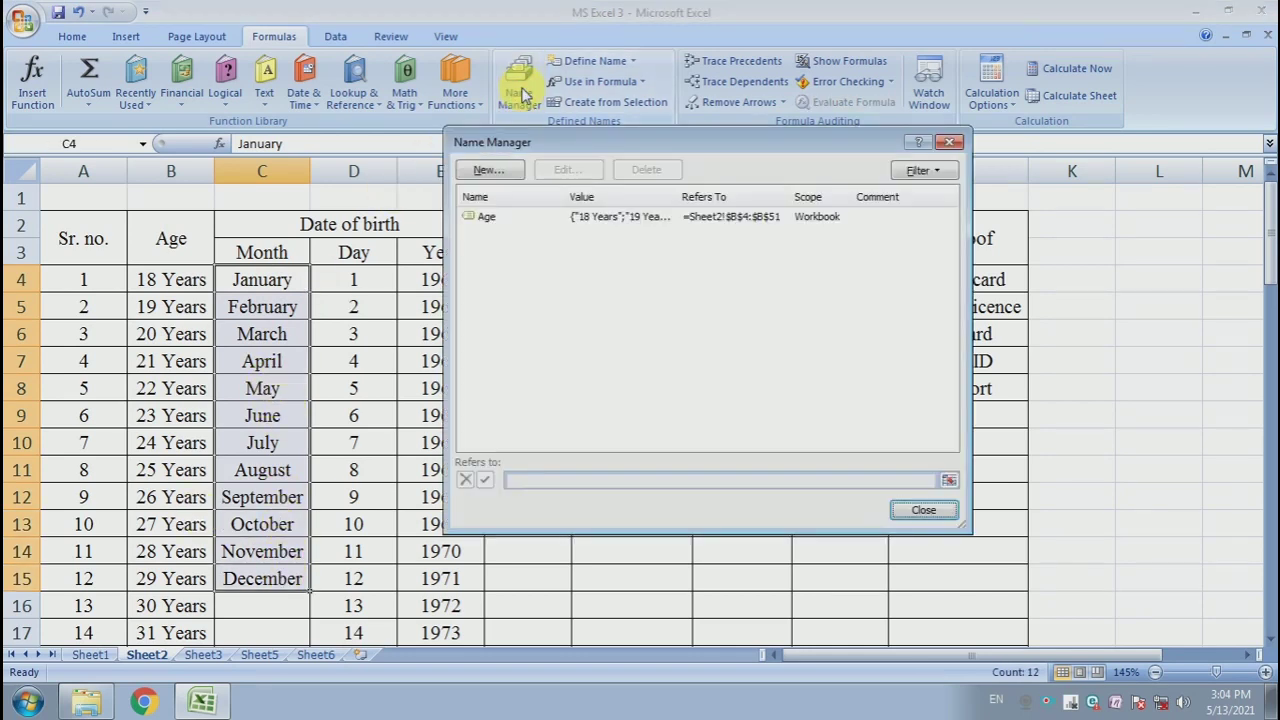
pyautogui.click(490, 170)
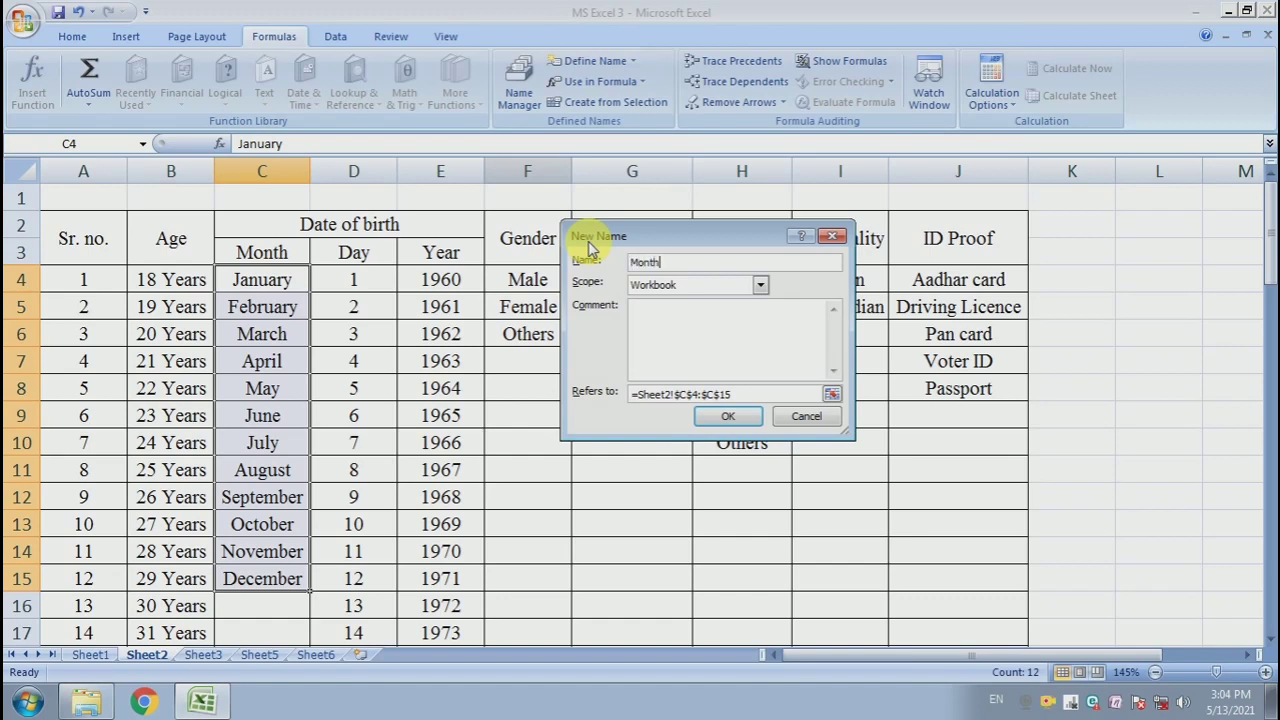
pyautogui.click(731, 418)
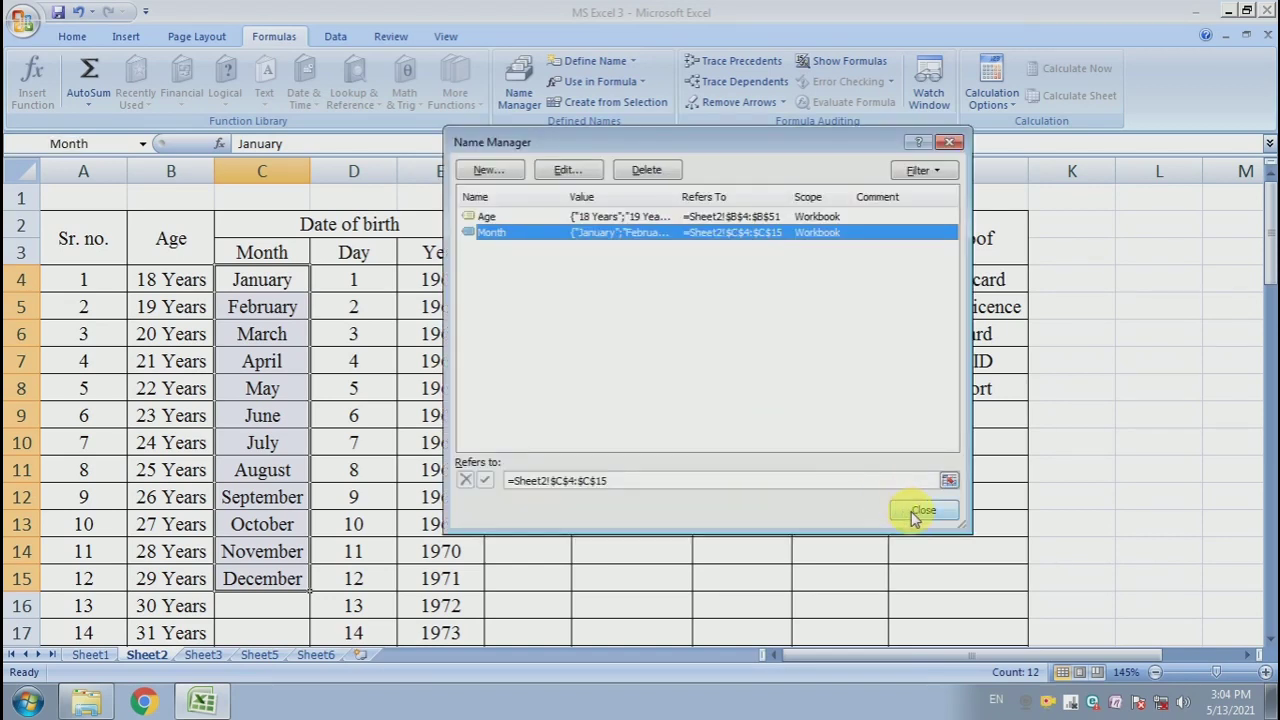
pyautogui.click(922, 511)
# - Define a workbook name Day for the day numbers D4:D34
pyautogui.click(358, 285)
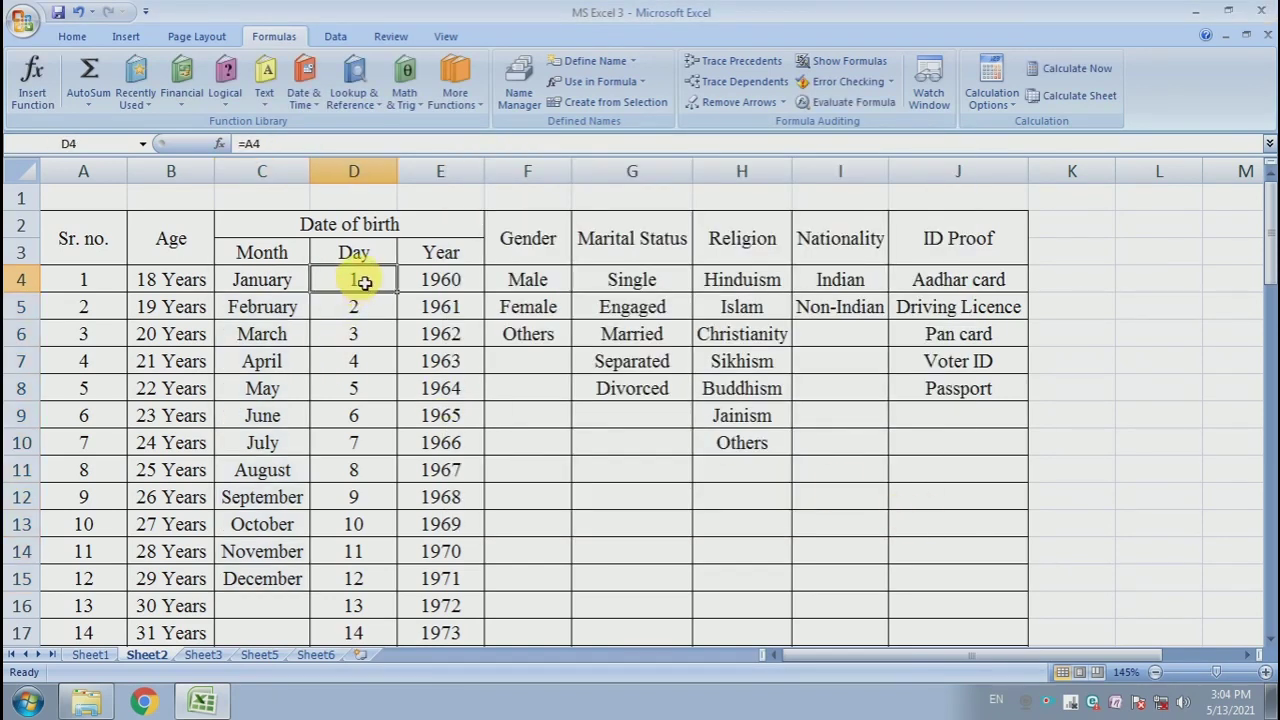
pyautogui.moveTo(362, 283)
pyautogui.mouseDown()
pyautogui.moveTo(343, 663)
pyautogui.moveTo(360, 706)
pyautogui.moveTo(346, 257)
pyautogui.moveTo(356, 277)
pyautogui.mouseUp()
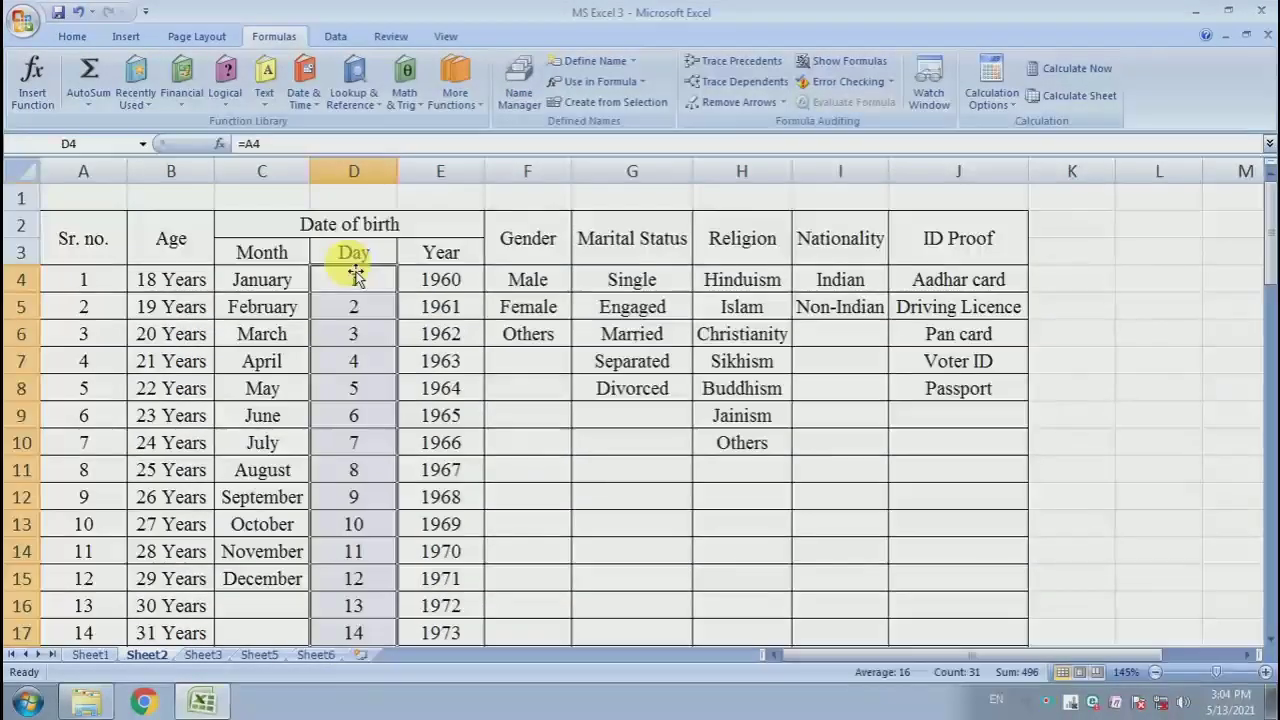
pyautogui.click(517, 80)
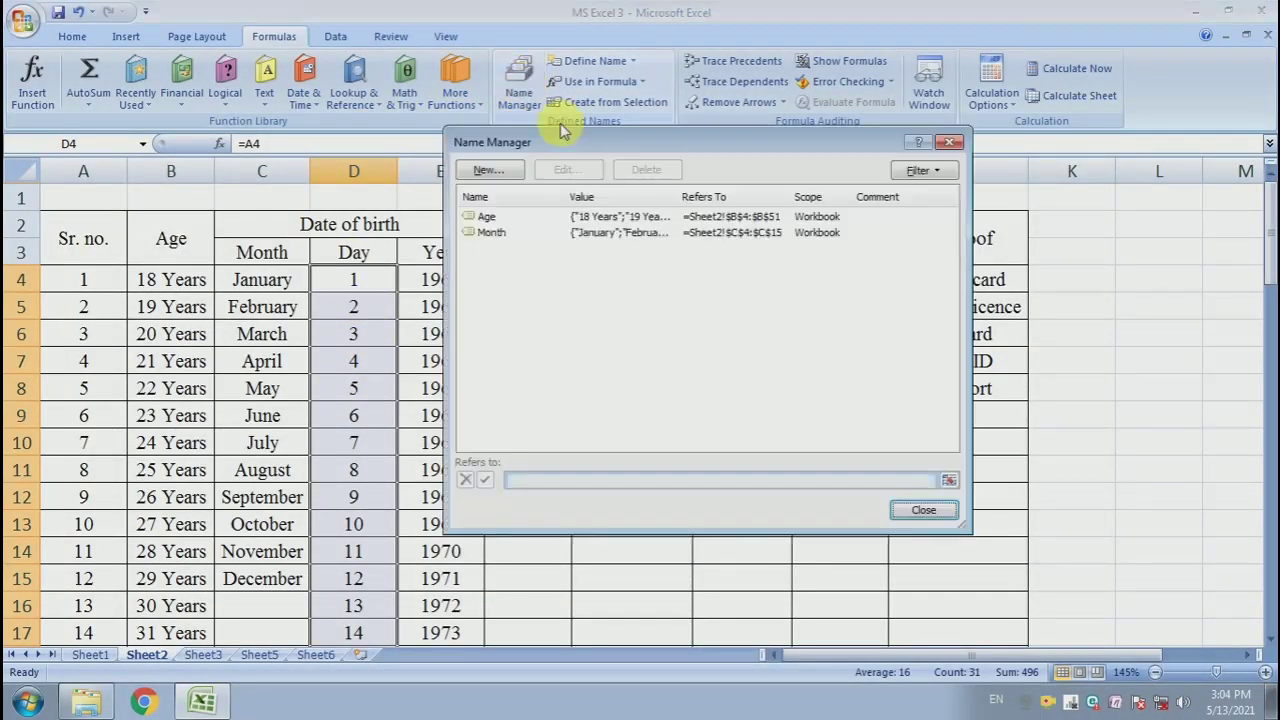
pyautogui.click(487, 170)
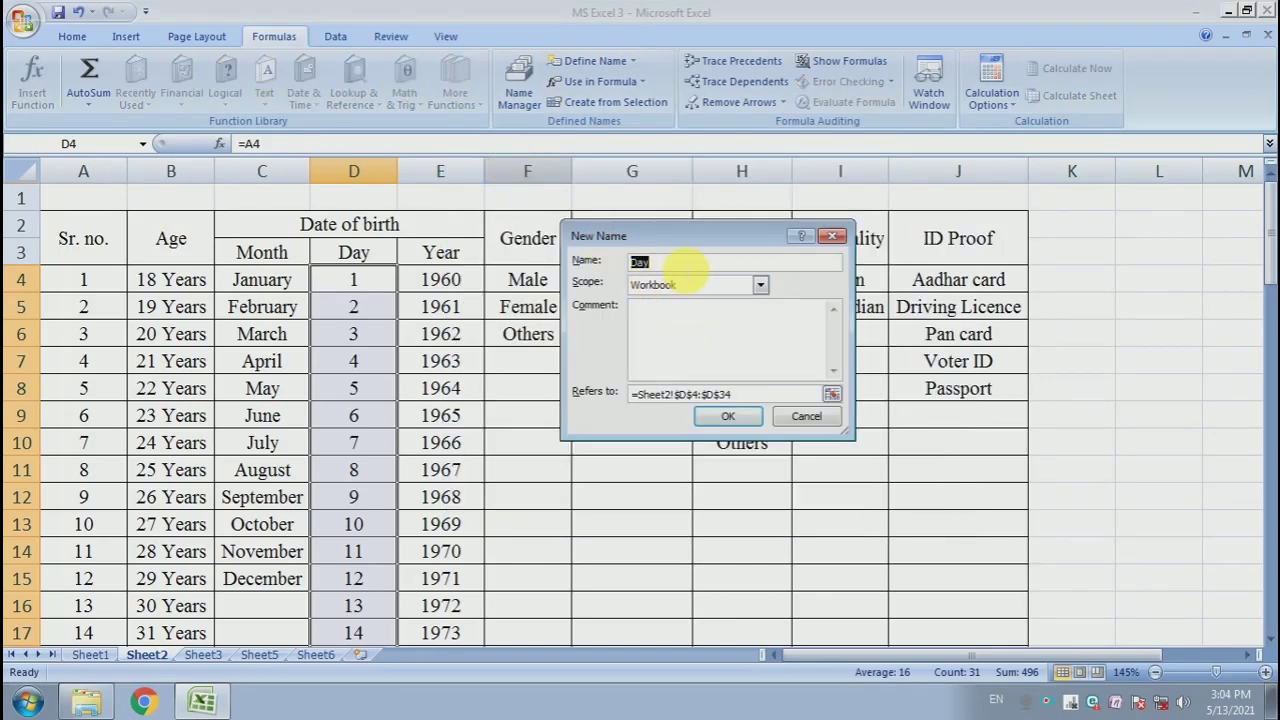
pyautogui.click(729, 417)
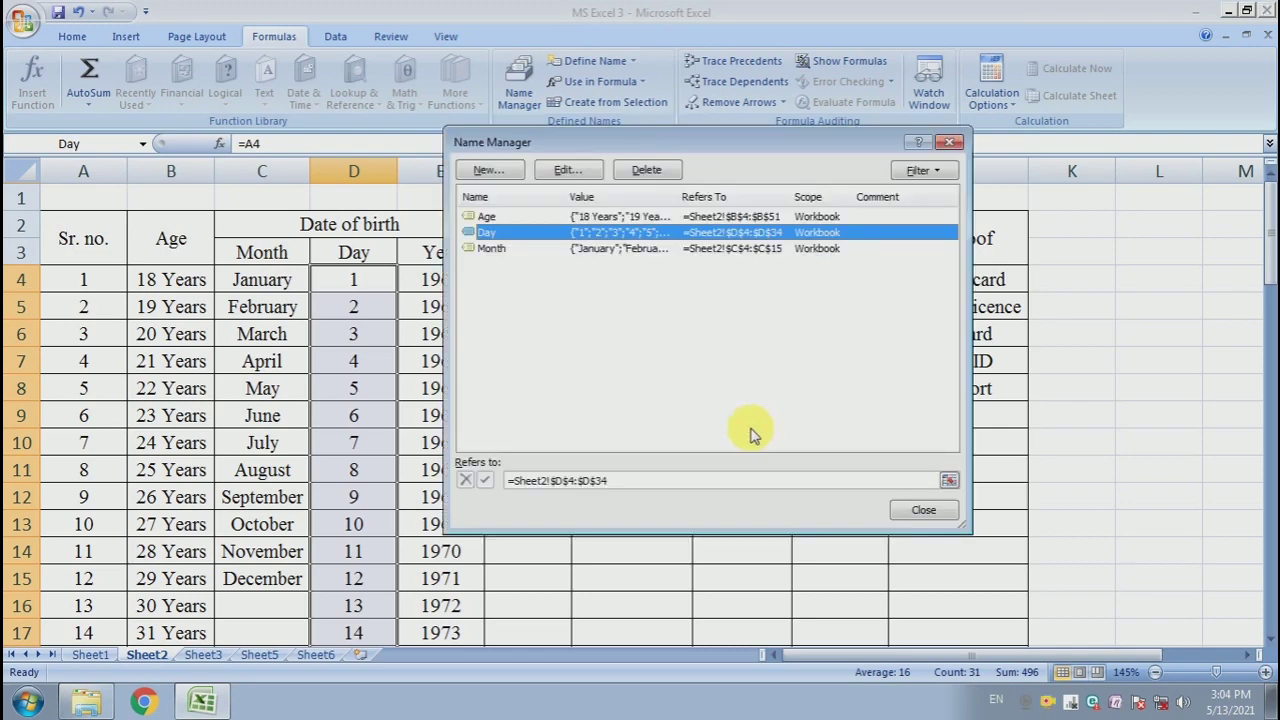
pyautogui.click(930, 512)
# - Define a workbook name Year for the year values E4:E47
pyautogui.click(457, 280)
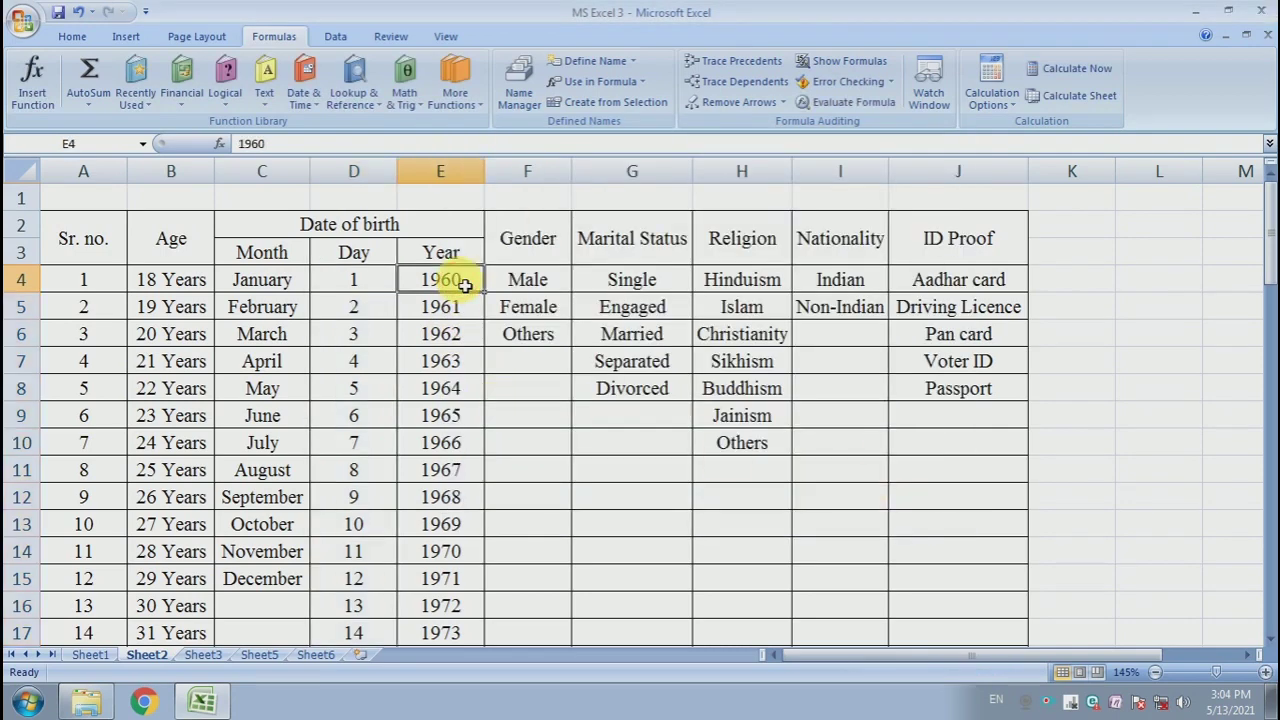
pyautogui.hotkey('ctrl', 'shift', 'Down')
pyautogui.click(530, 97)
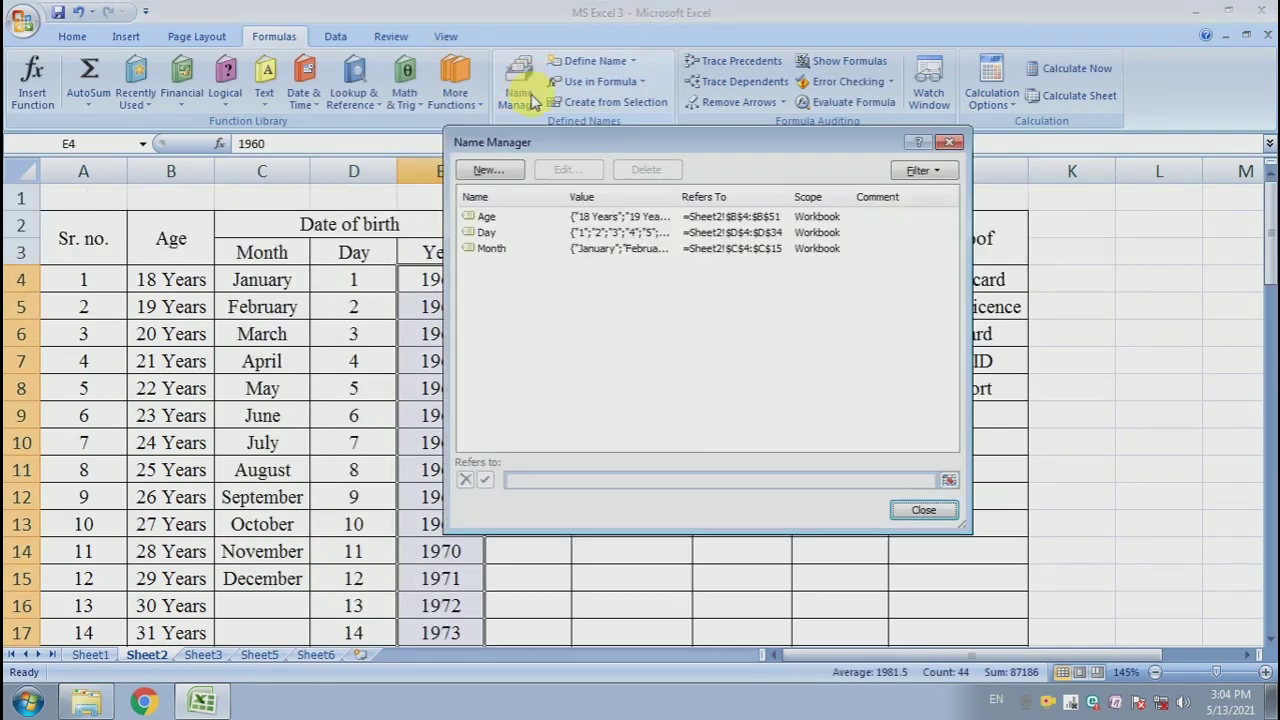
pyautogui.click(510, 170)
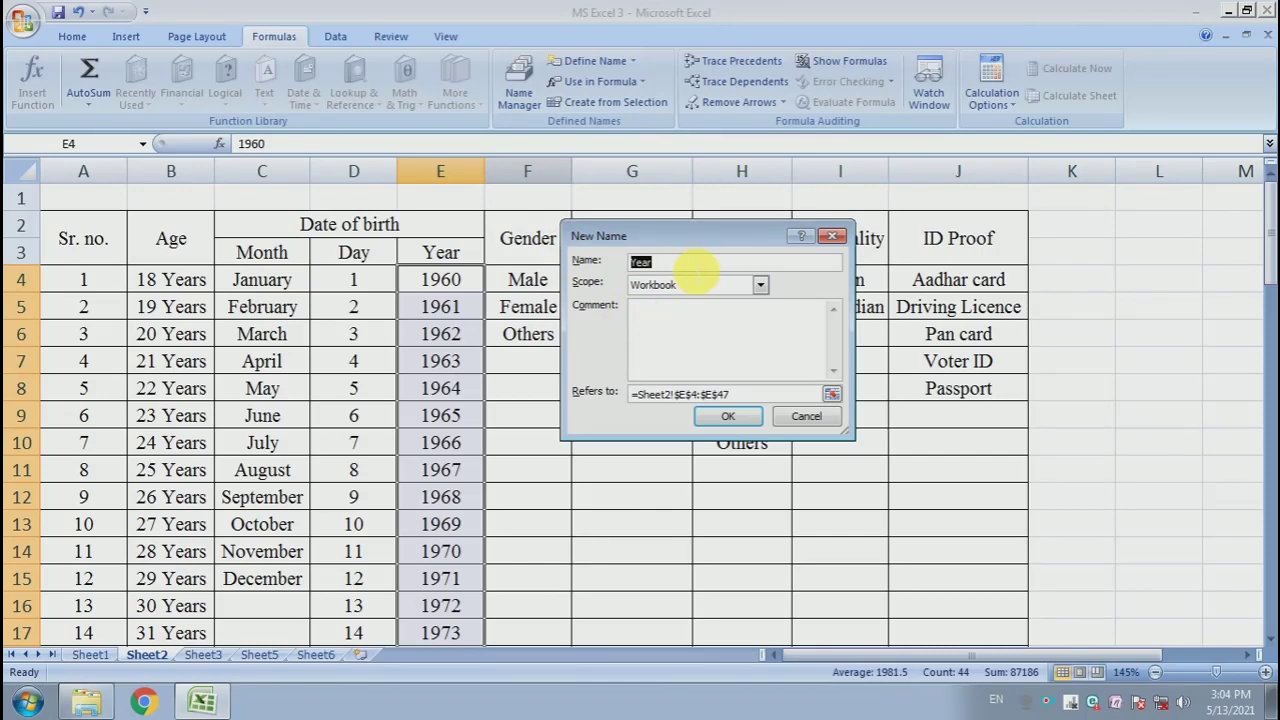
pyautogui.click(729, 417)
pyautogui.click(912, 512)
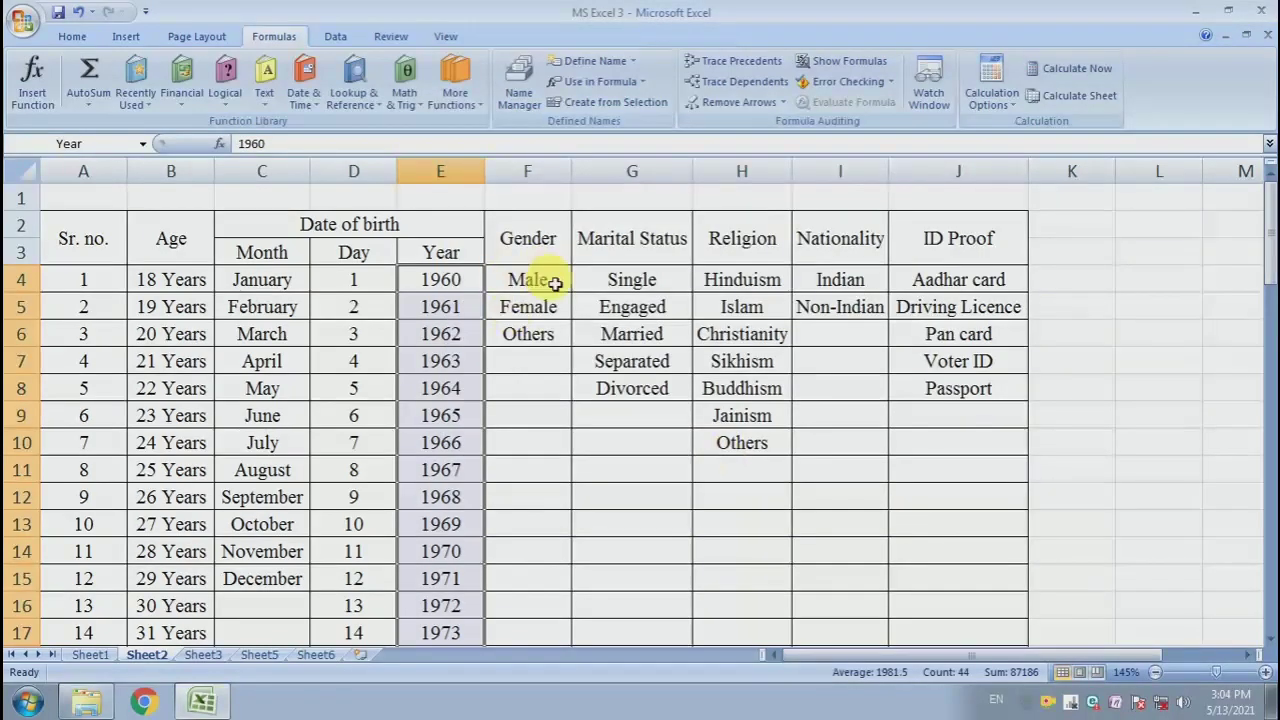
# - Define a workbook name Gender for the gender list F4:F6
pyautogui.moveTo(555, 284); pyautogui.dragTo(543, 330)
pyautogui.click(519, 90)
pyautogui.click(510, 170)
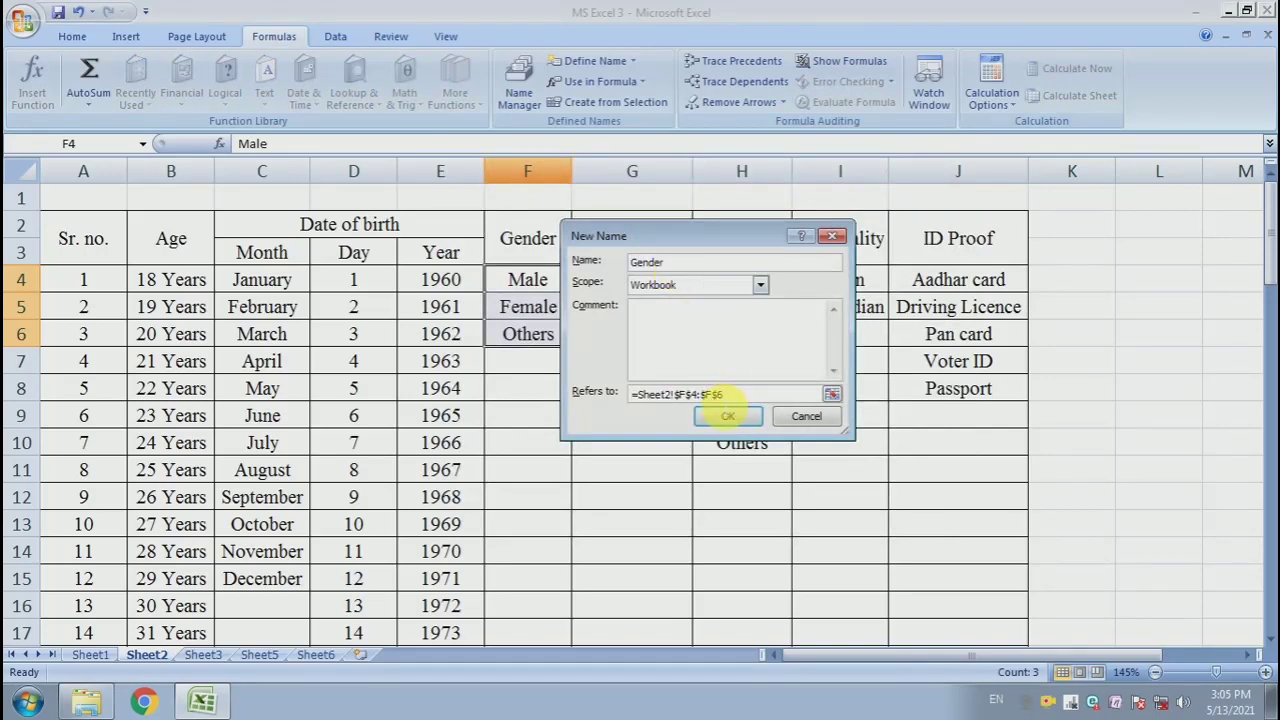
pyautogui.click(727, 416)
pyautogui.click(923, 511)
# - Define a workbook name Marital_status for the marital status list G4:G8
pyautogui.moveTo(634, 283); pyautogui.dragTo(661, 398)
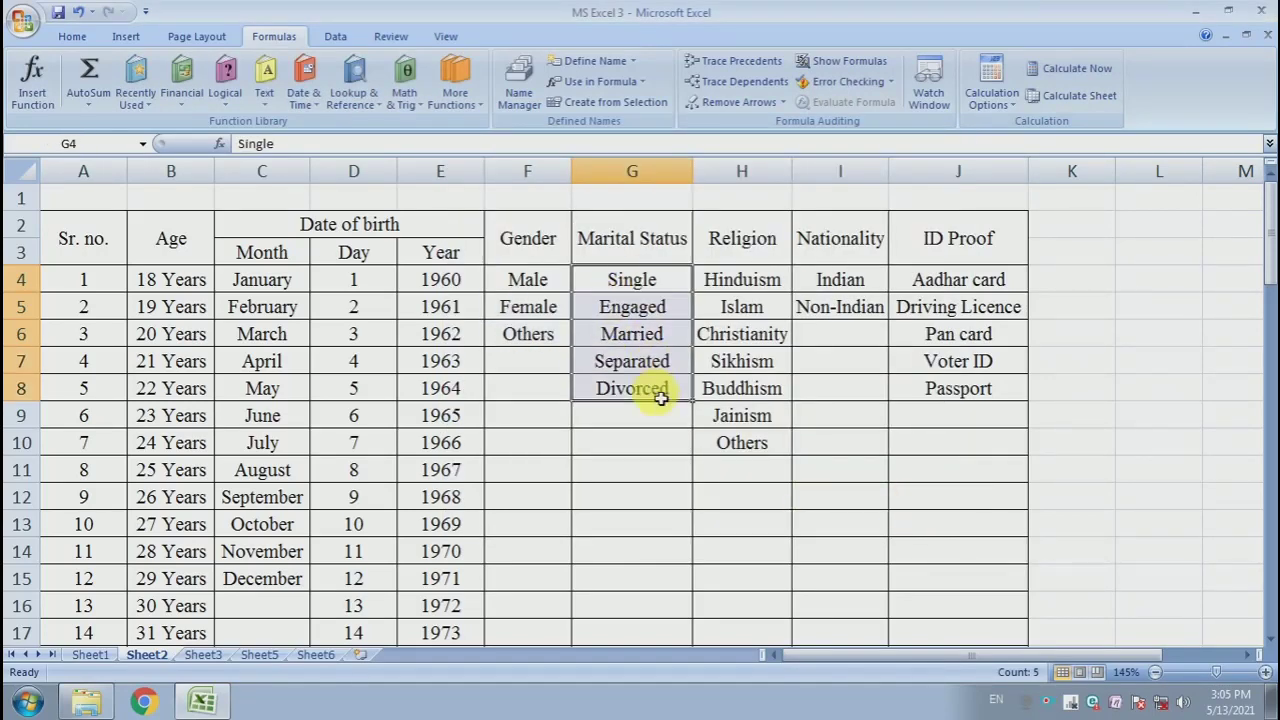
pyautogui.click(519, 90)
pyautogui.click(515, 173)
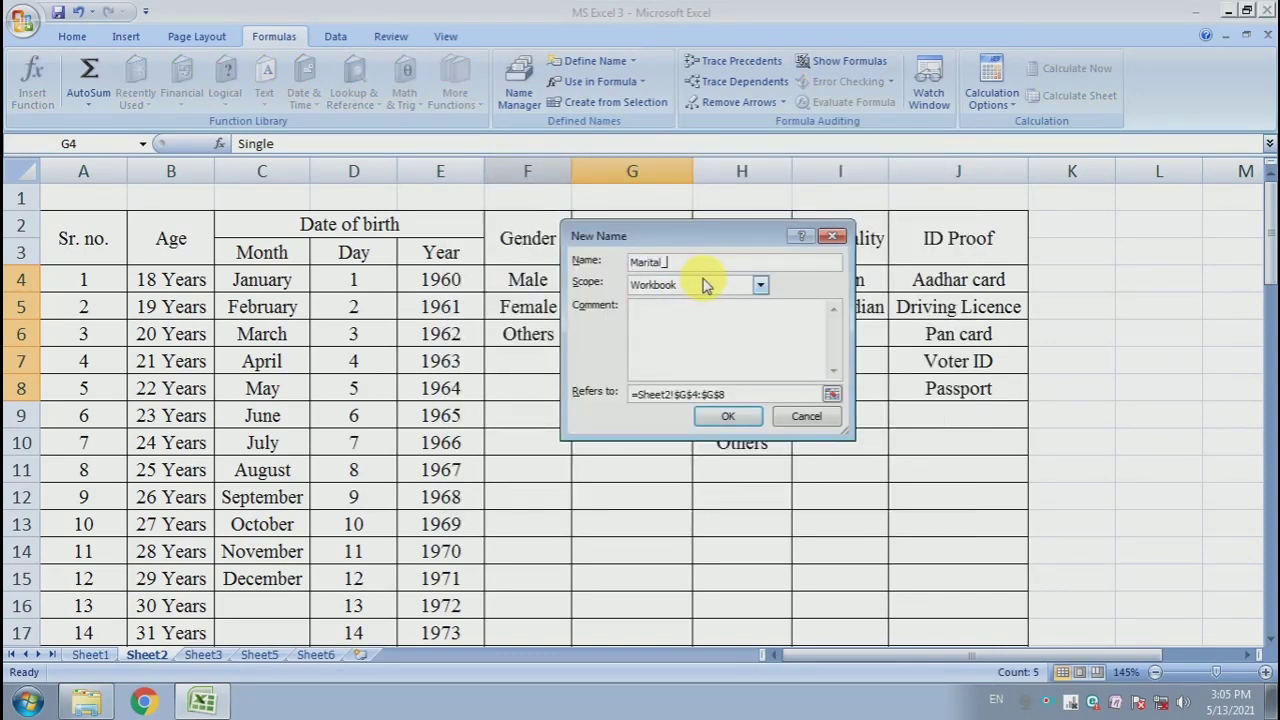
pyautogui.click(728, 416)
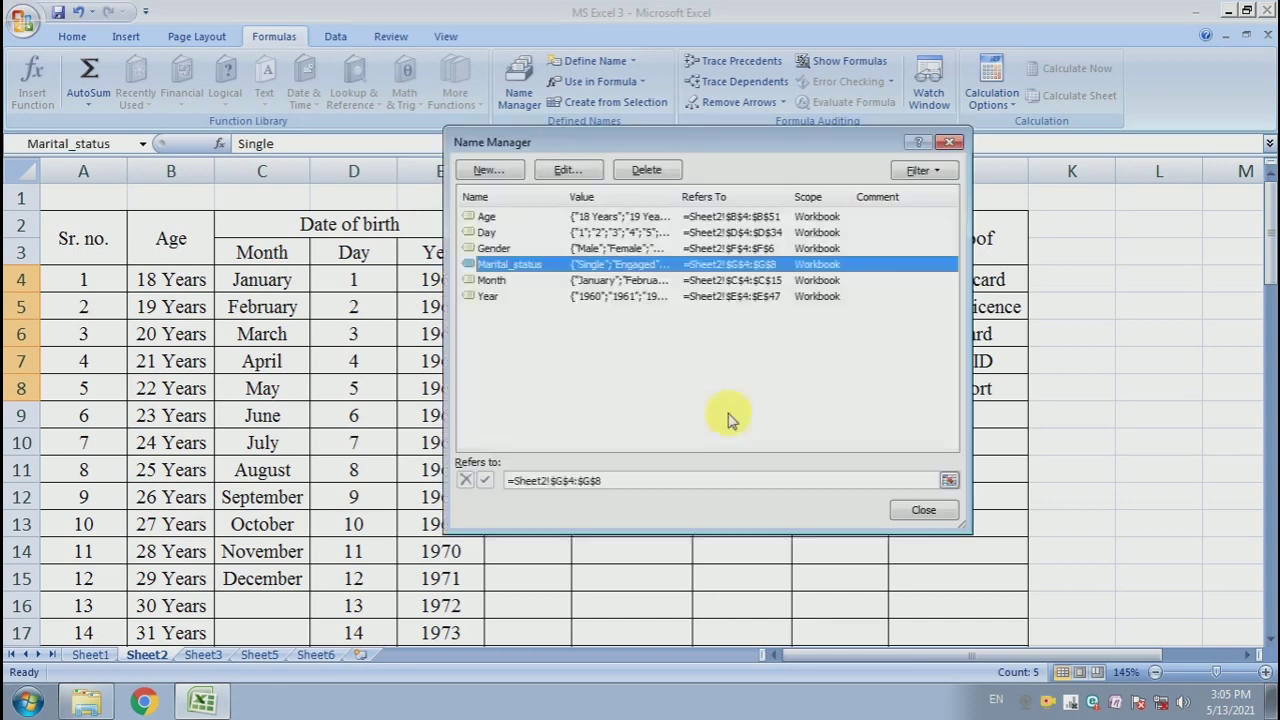
pyautogui.click(923, 511)
# - Define a workbook name Religion for the religion list H4:H10
pyautogui.moveTo(740, 279); pyautogui.dragTo(757, 437)
pyautogui.click(519, 80)
pyautogui.click(512, 173)
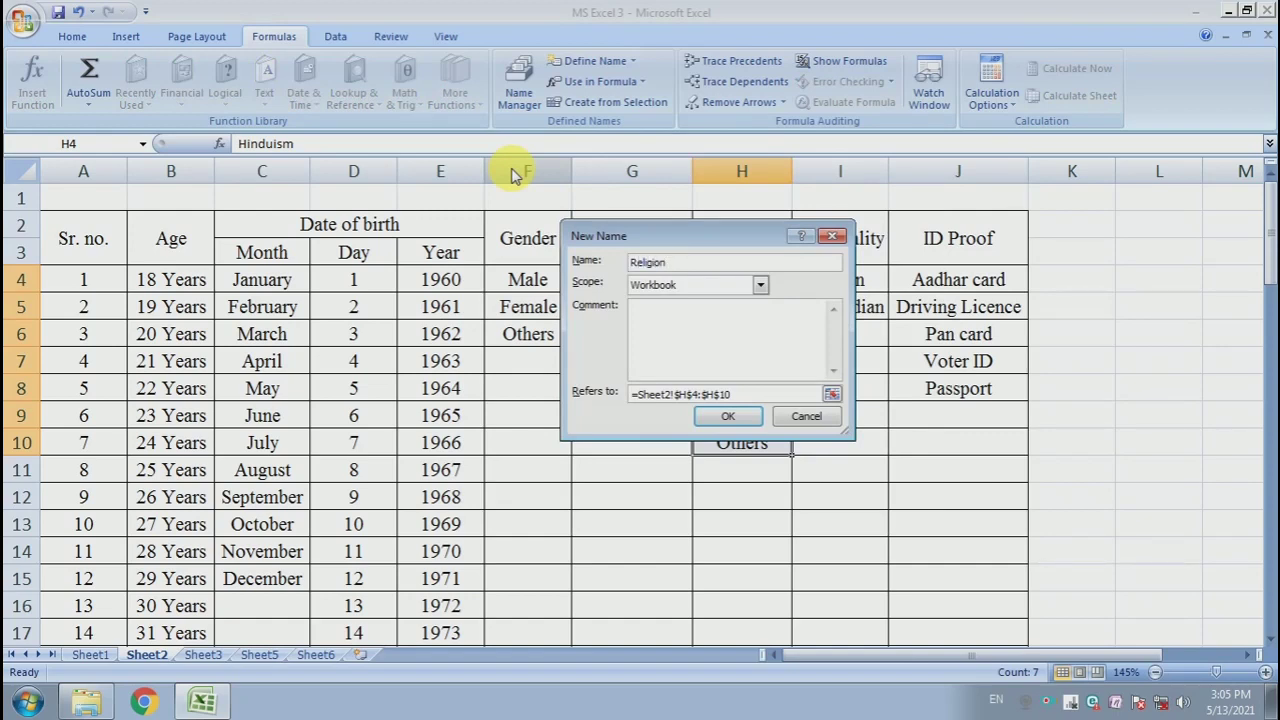
pyautogui.click(728, 416)
pyautogui.click(923, 511)
# - Define a workbook name Nationality for the nationality list I4:I5
pyautogui.click(870, 288)
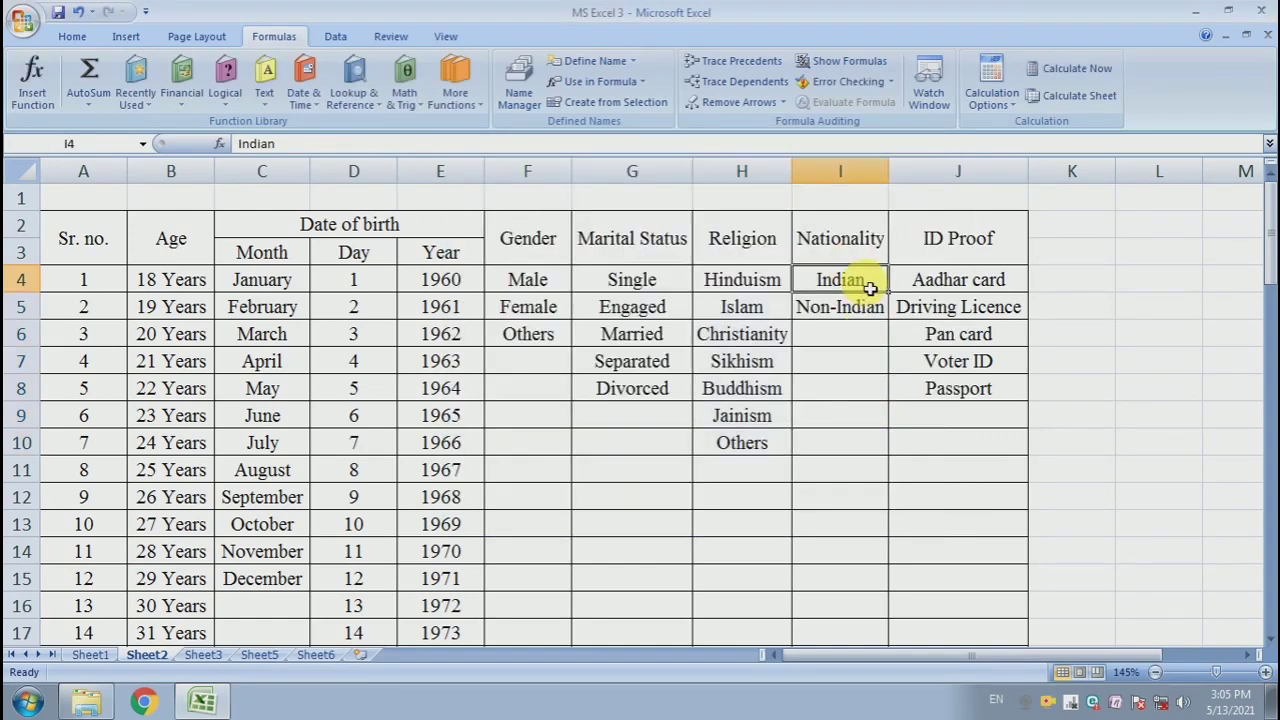
pyautogui.moveTo(870, 288); pyautogui.dragTo(845, 307)
pyautogui.click(519, 85)
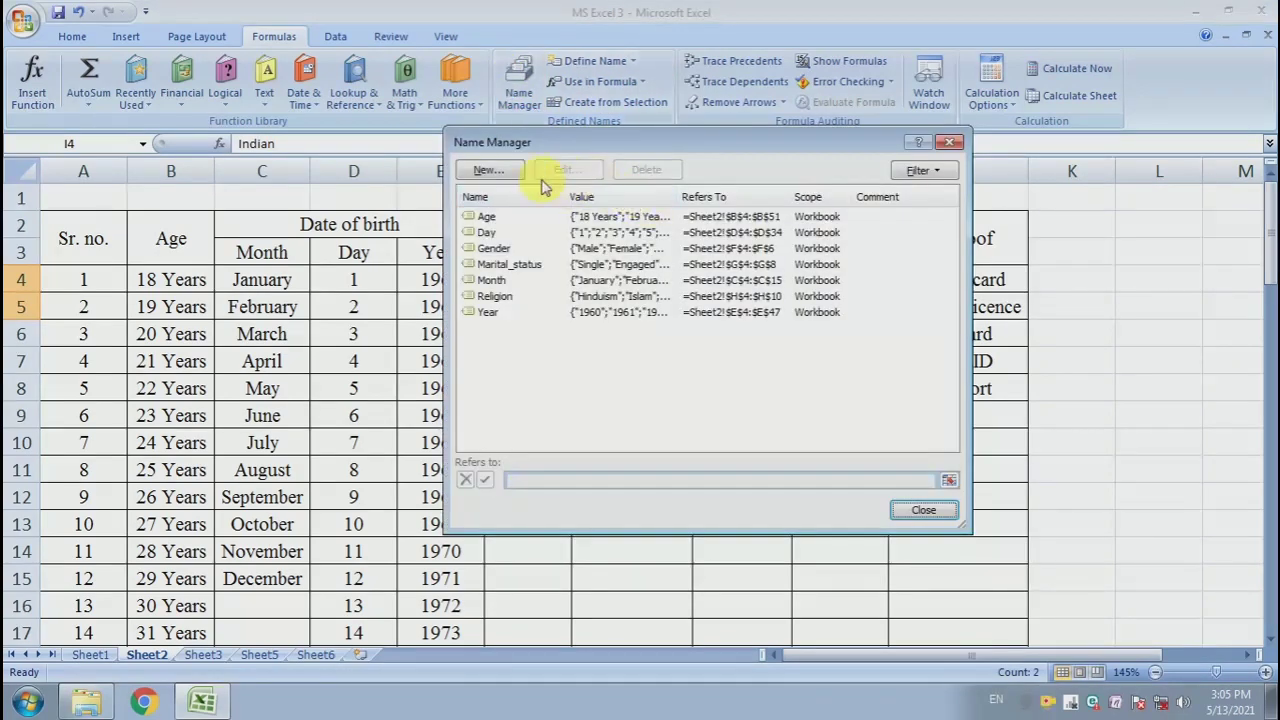
pyautogui.click(514, 175)
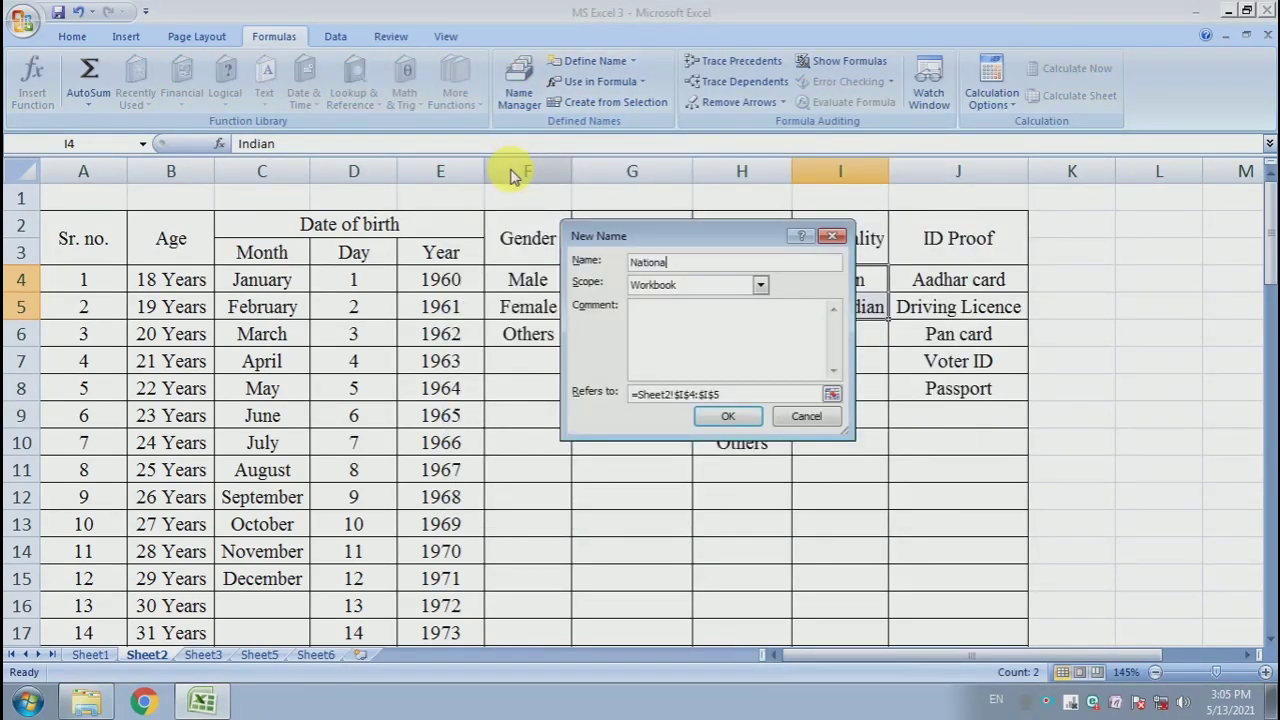
pyautogui.click(728, 416)
pyautogui.click(920, 509)
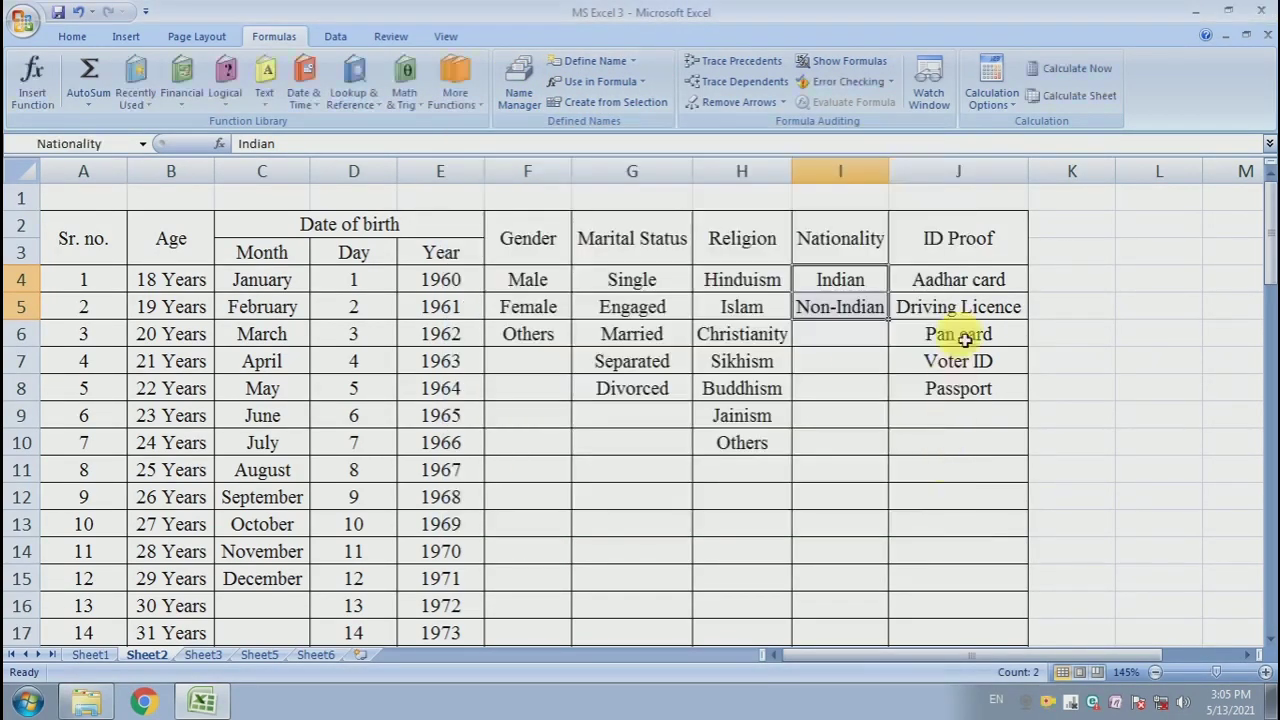
# - Define a workbook name ID_Proof for the ID proof list J4:J8
pyautogui.moveTo(960, 282); pyautogui.dragTo(970, 392)
pyautogui.click(512, 85)
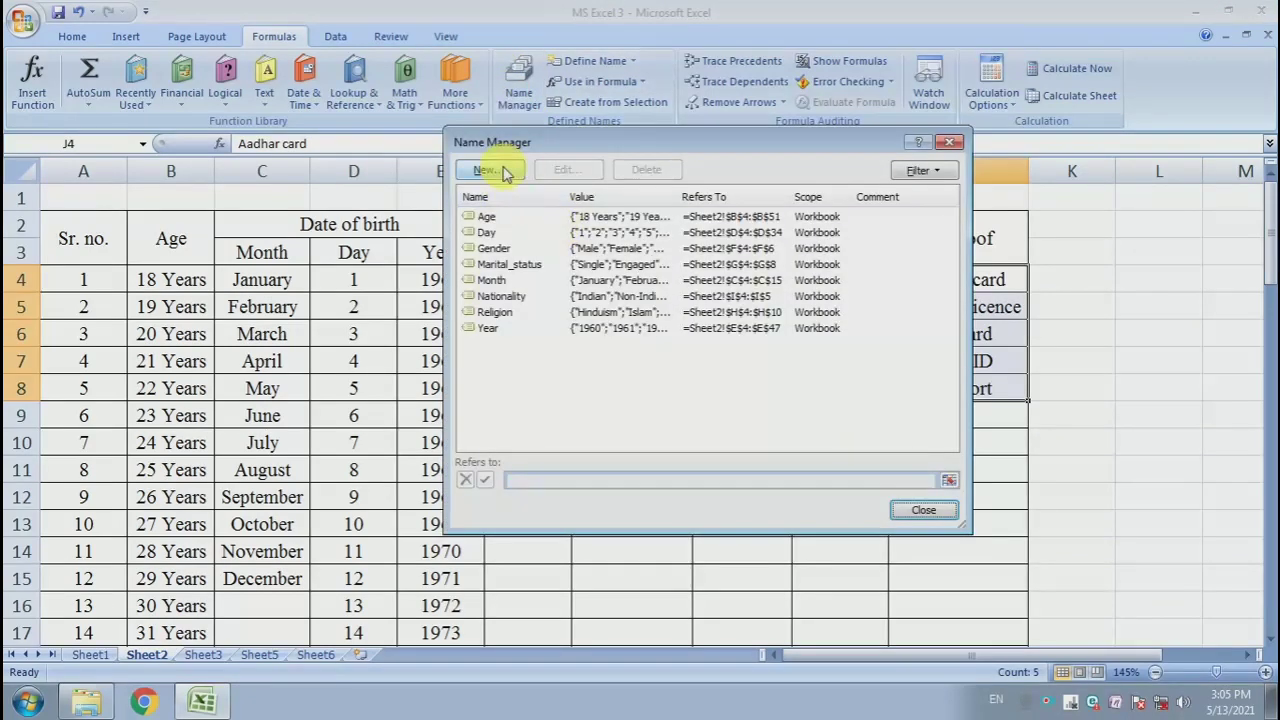
pyautogui.click(498, 176)
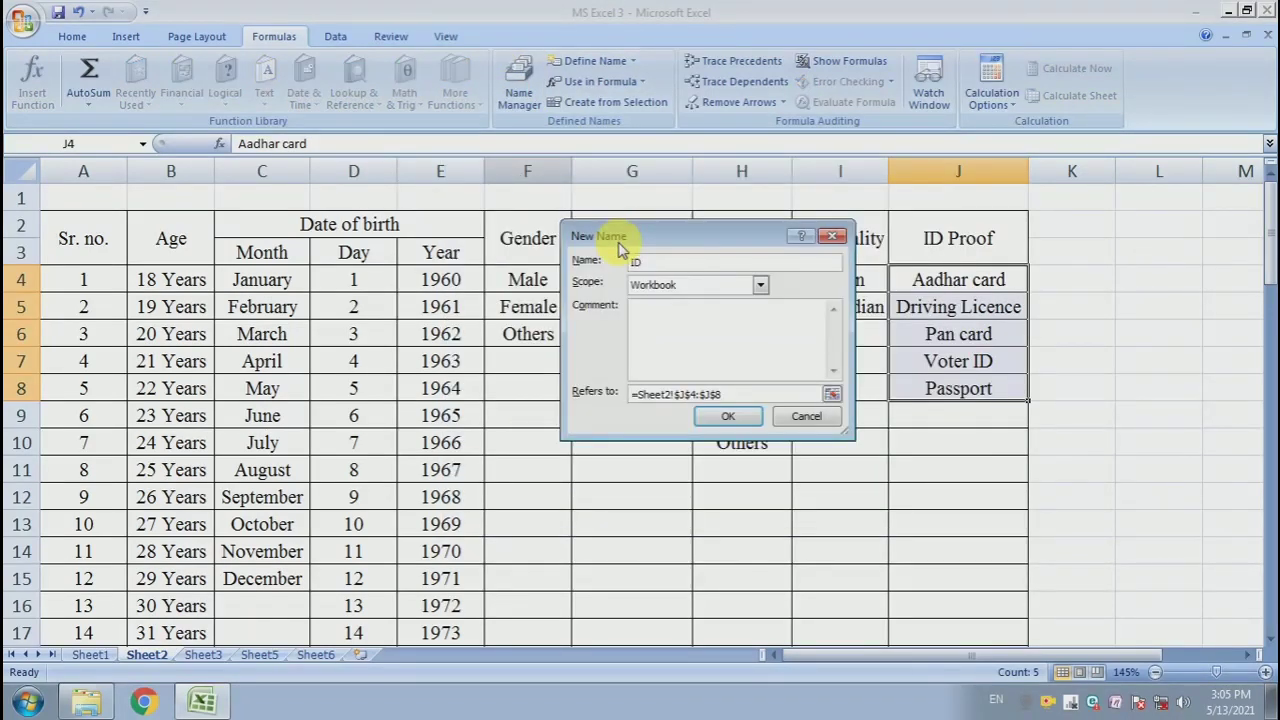
pyautogui.write('ID_Proof')
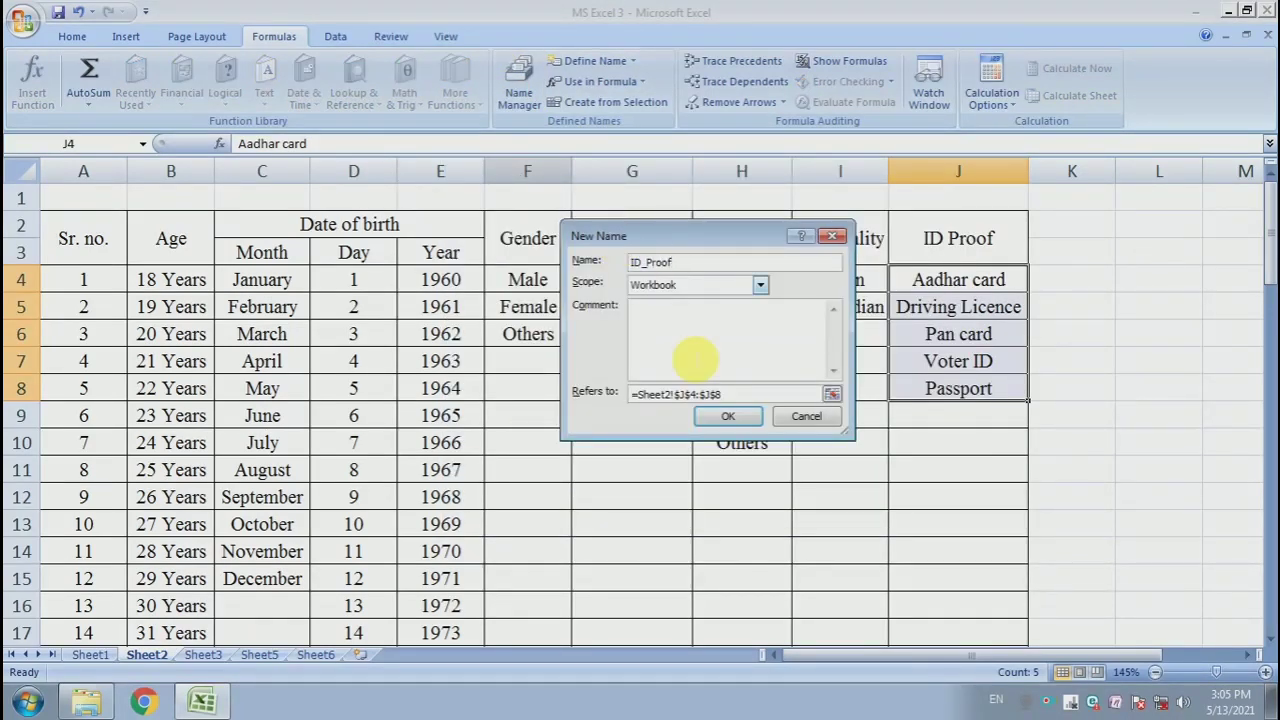
pyautogui.click(730, 416)
pyautogui.click(914, 509)
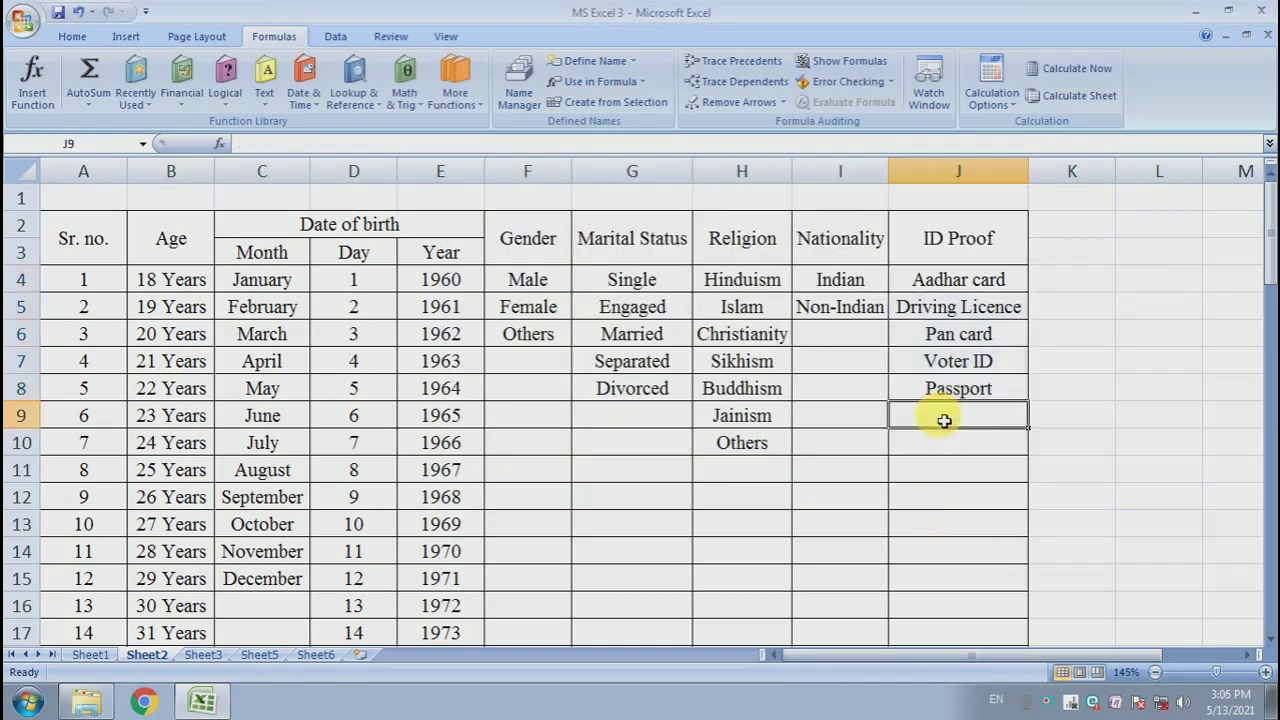
pyautogui.click(186, 277)
pyautogui.moveTo(262, 307); pyautogui.dragTo(274, 414)
pyautogui.moveTo(355, 311); pyautogui.dragTo(362, 414)
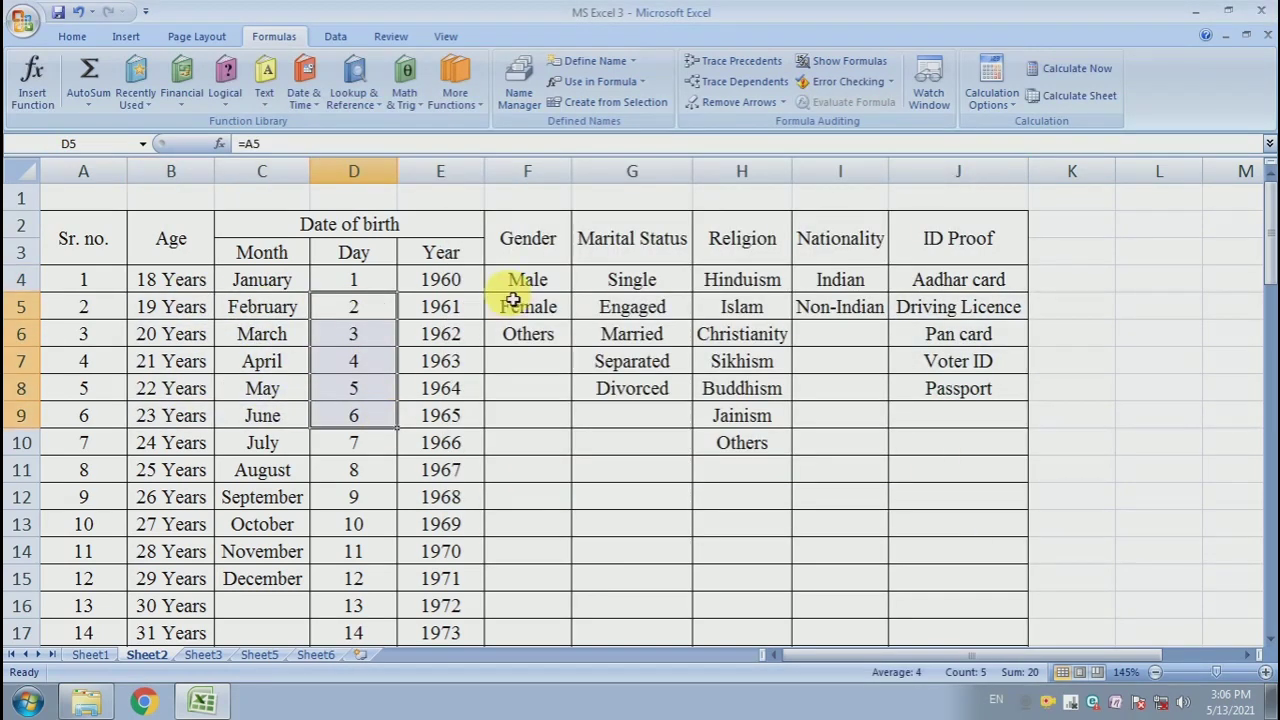
pyautogui.moveTo(457, 326); pyautogui.dragTo(456, 360)
pyautogui.moveTo(926, 315); pyautogui.dragTo(280, 405)
pyautogui.click(262, 412)
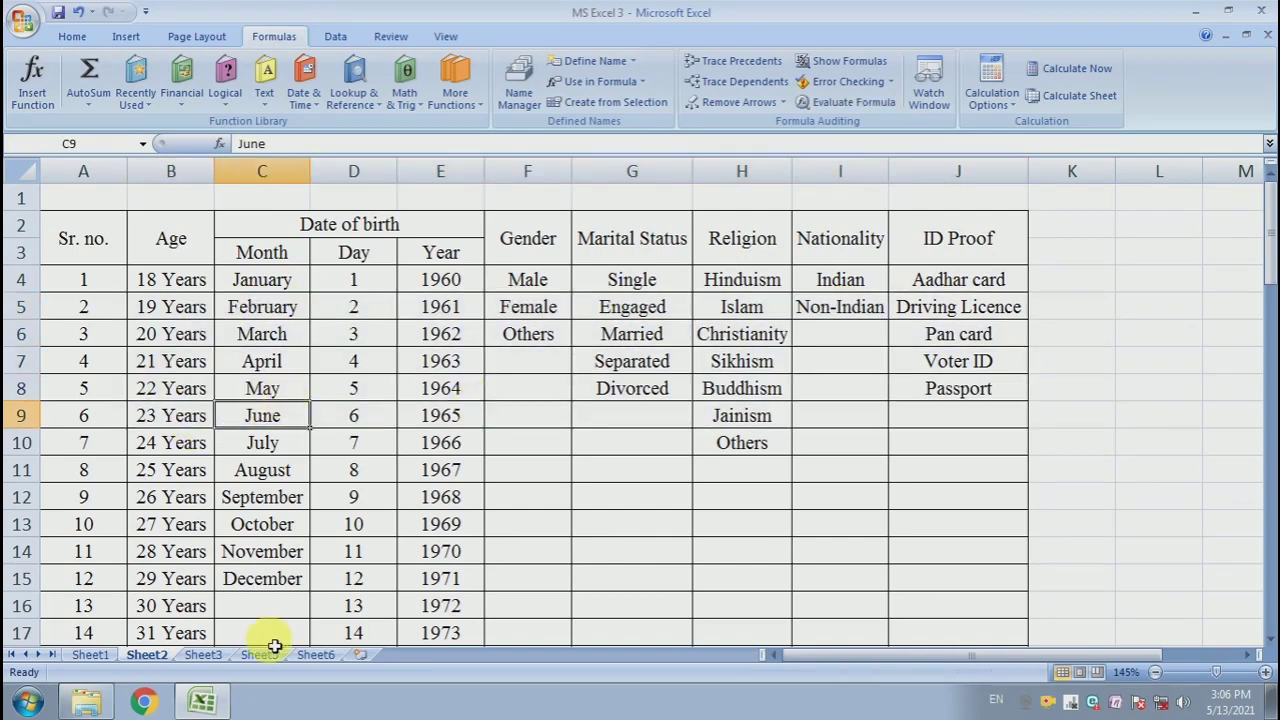
# - On Sheet1, add a list validation to the Age cells C4:C18 with source =Age
pyautogui.click(90, 655)
pyautogui.click(206, 394)
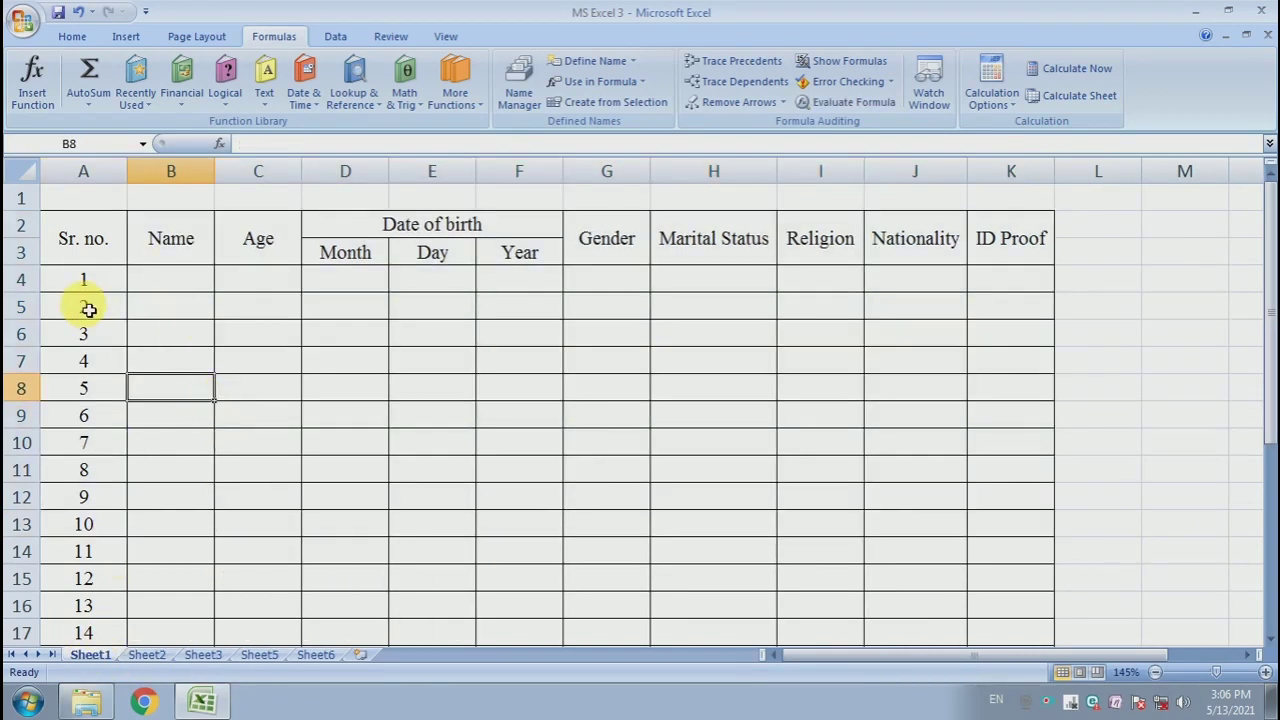
pyautogui.moveTo(277, 289); pyautogui.dragTo(277, 604)
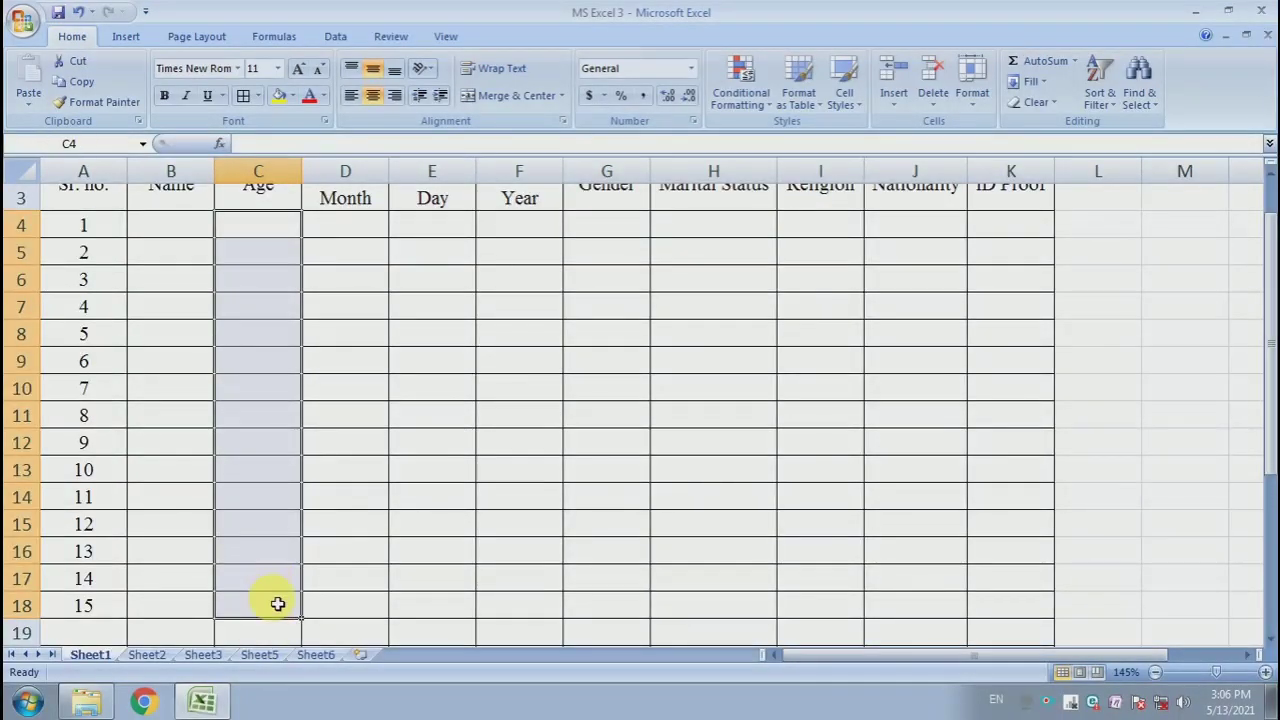
pyautogui.scroll(1, 292, 405)
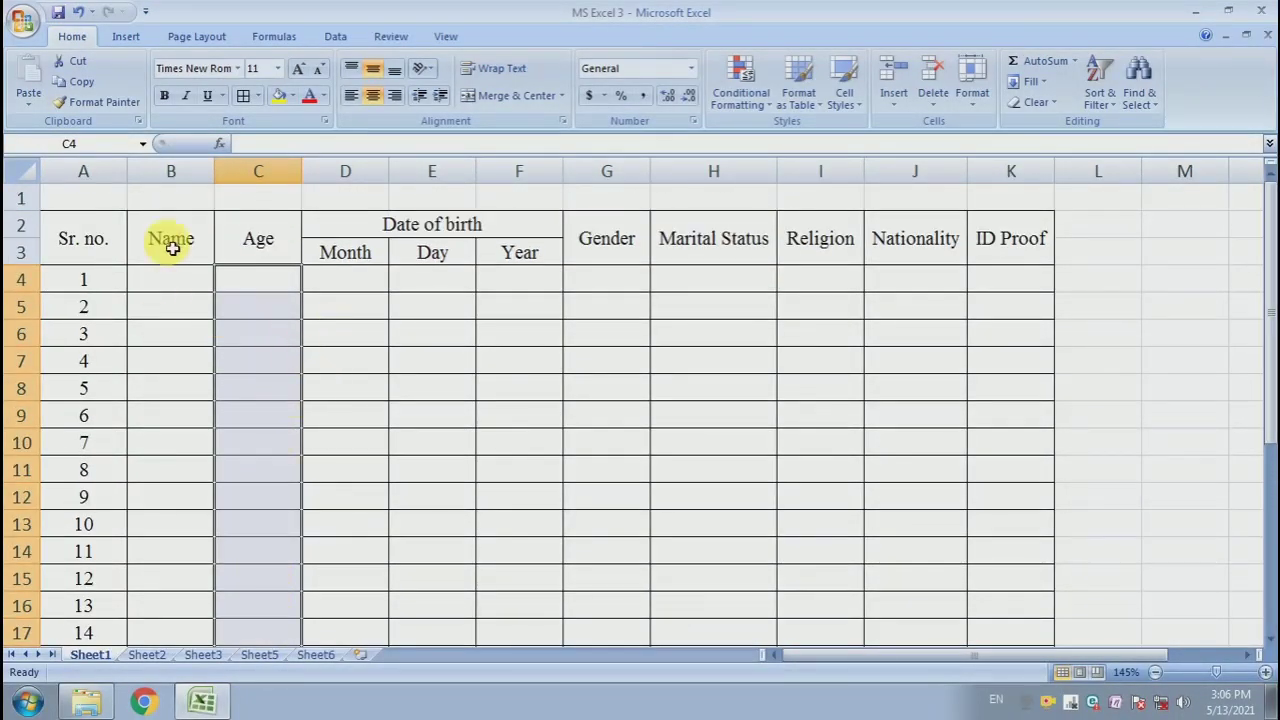
pyautogui.click(335, 37)
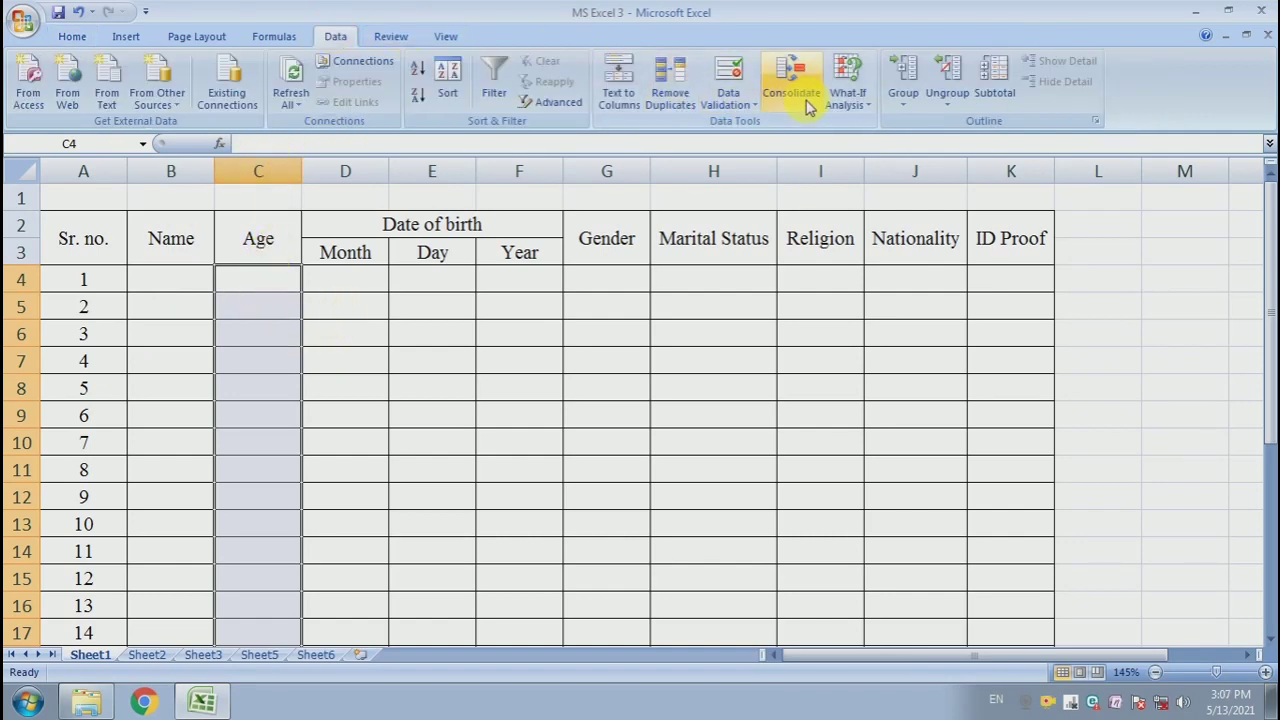
pyautogui.click(746, 106)
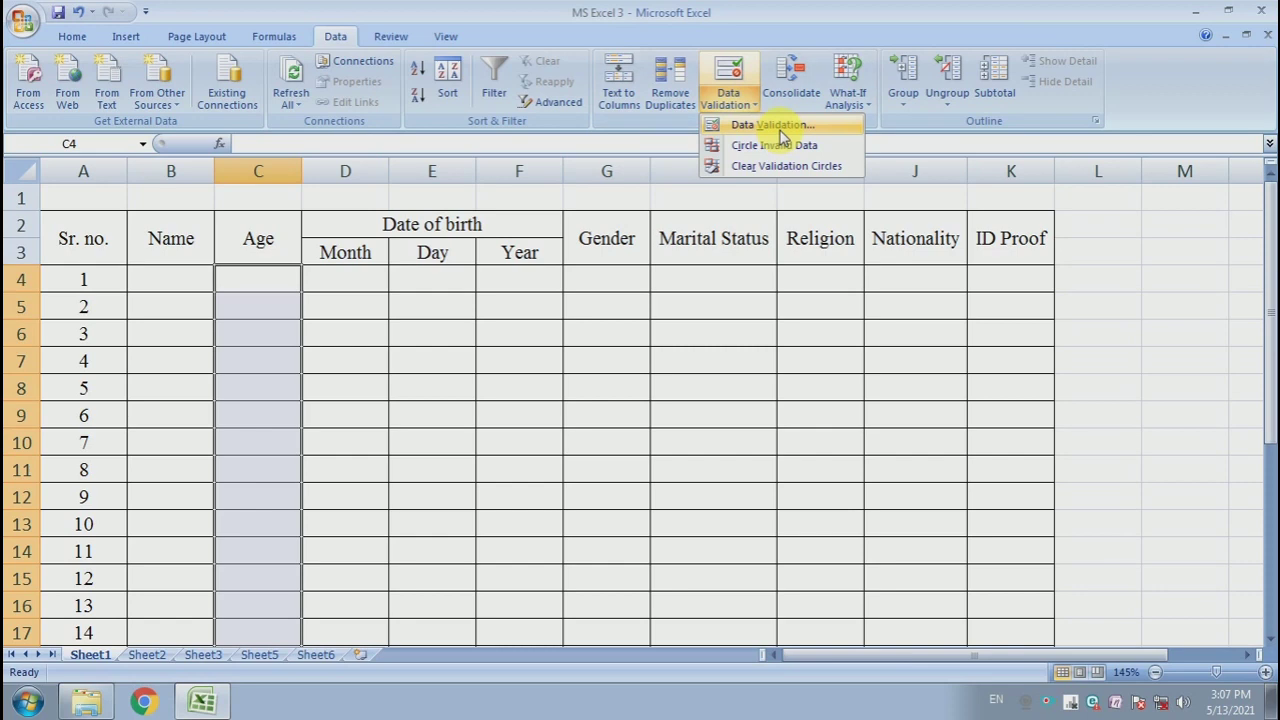
pyautogui.click(782, 128)
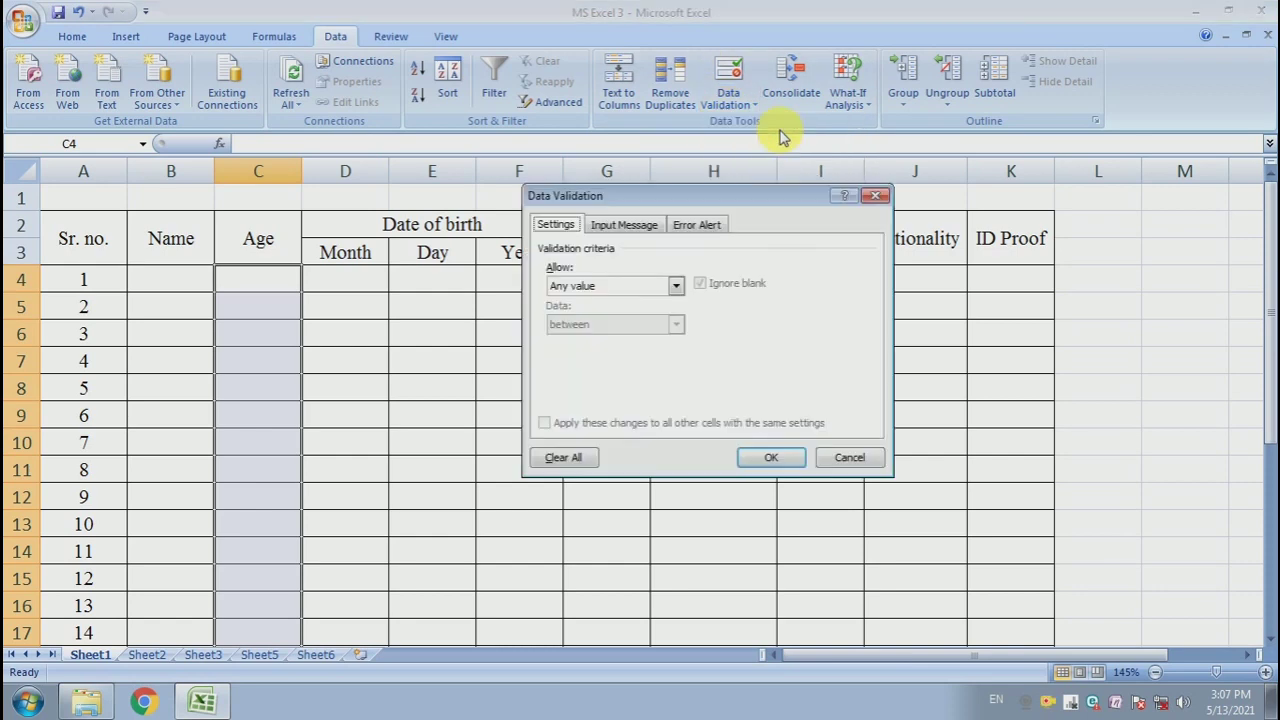
pyautogui.click(616, 287)
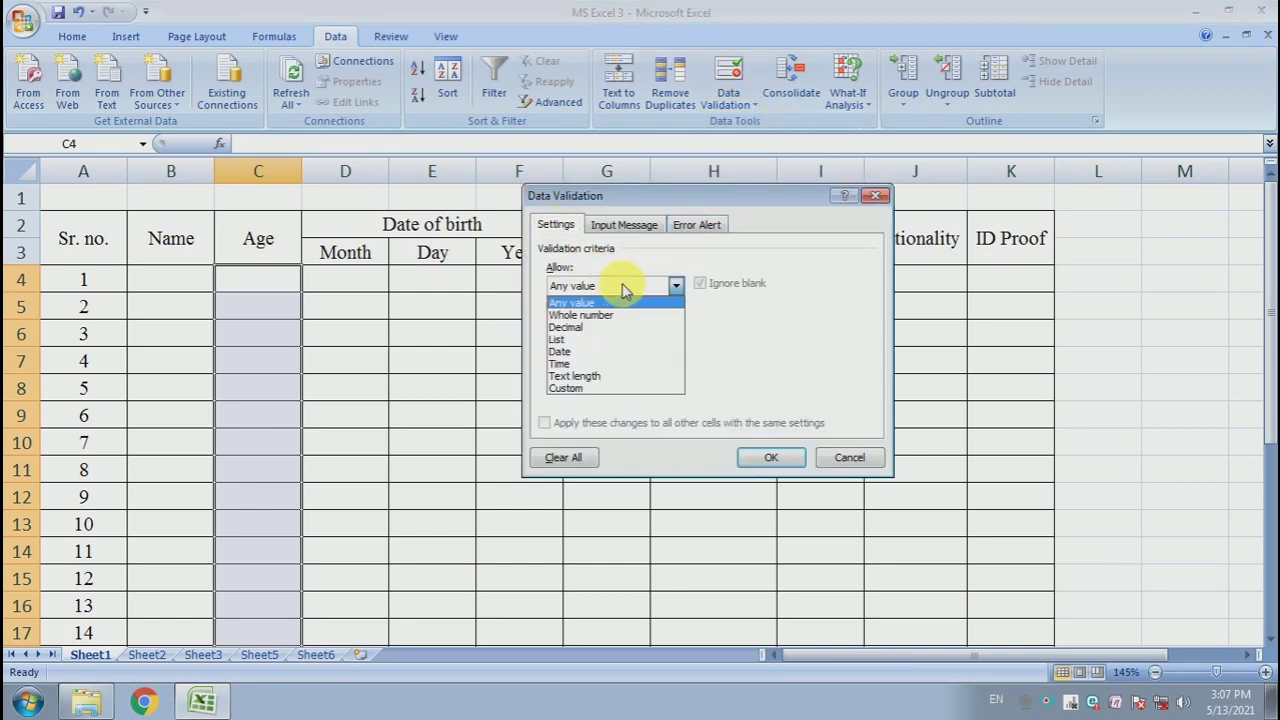
pyautogui.click(621, 342)
pyautogui.click(636, 363)
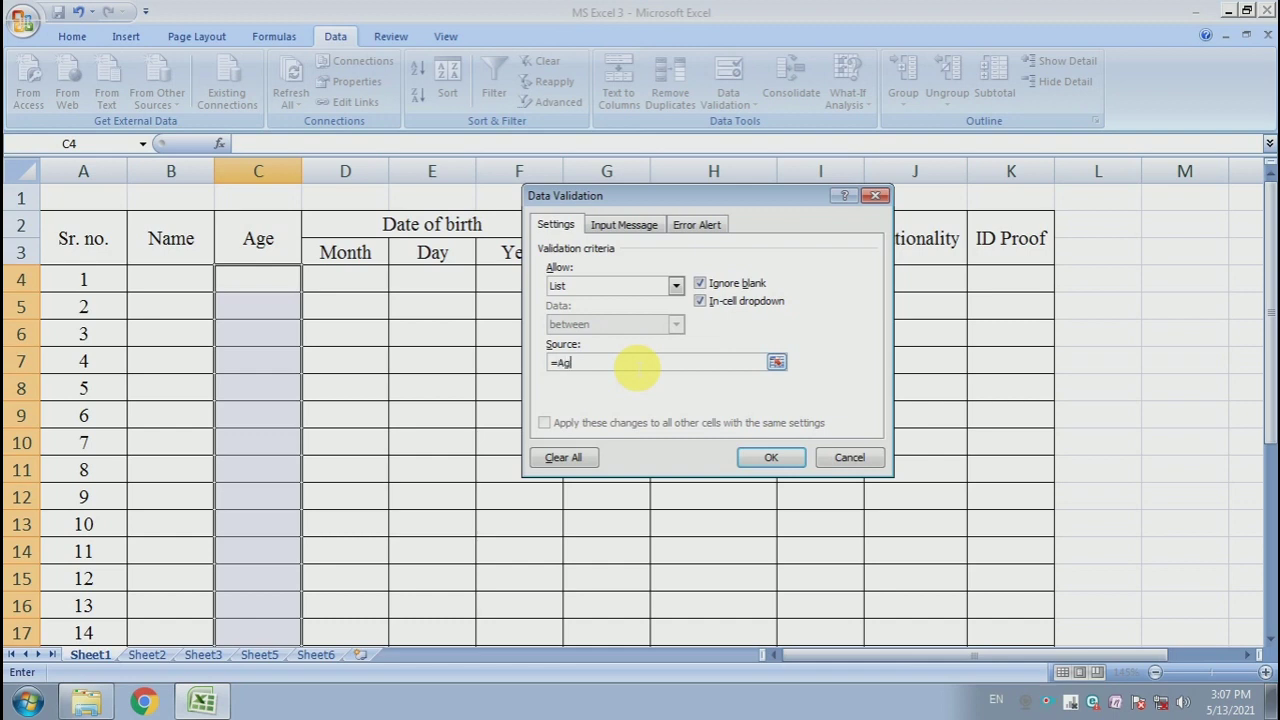
pyautogui.click(771, 457)
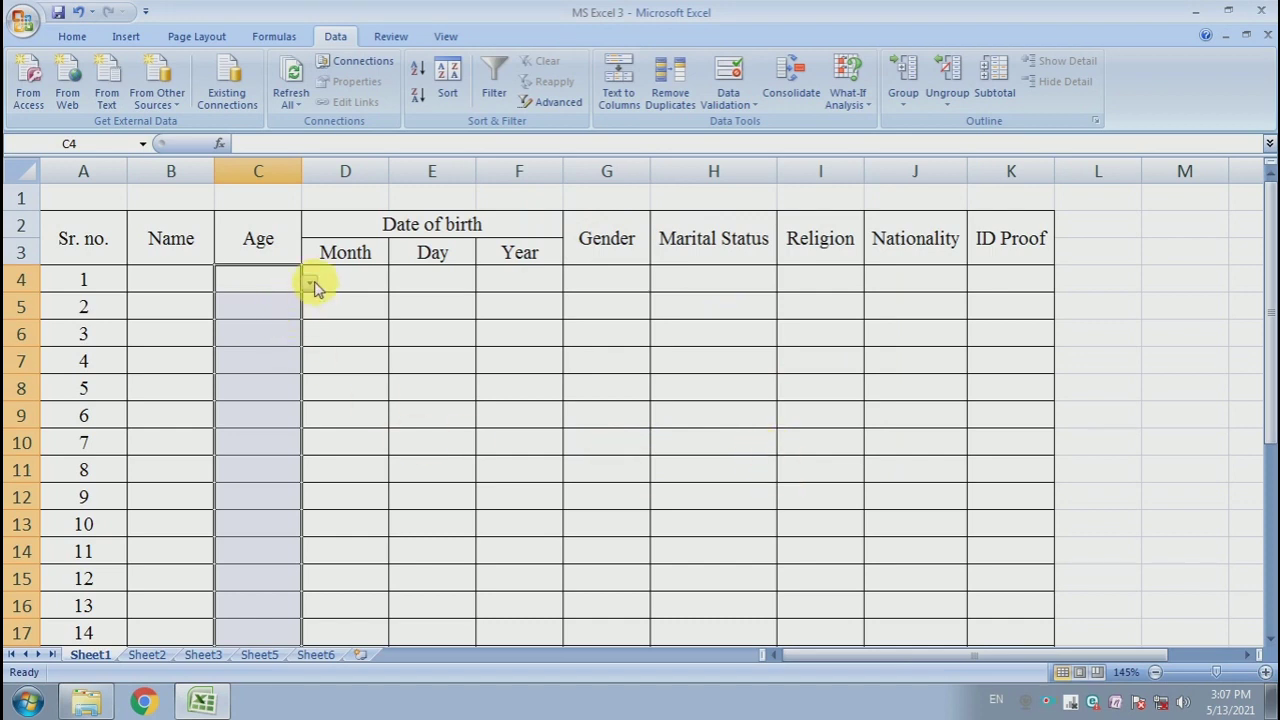
# - Test the Age dropdowns by picking 30 Years in C6, 24 Years in C8 and an age in C10
pyautogui.click(323, 331)
pyautogui.click(289, 303)
pyautogui.click(286, 280)
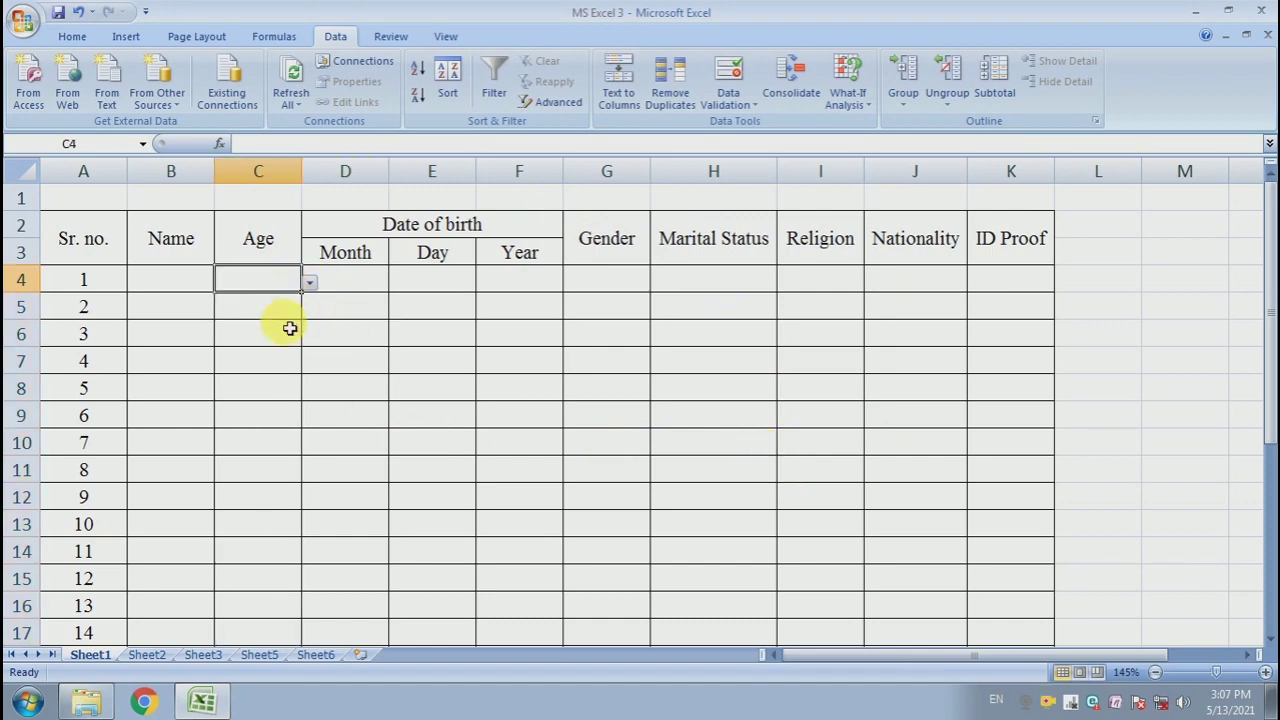
pyautogui.click(289, 328)
pyautogui.click(285, 414)
pyautogui.moveTo(287, 291); pyautogui.dragTo(257, 486)
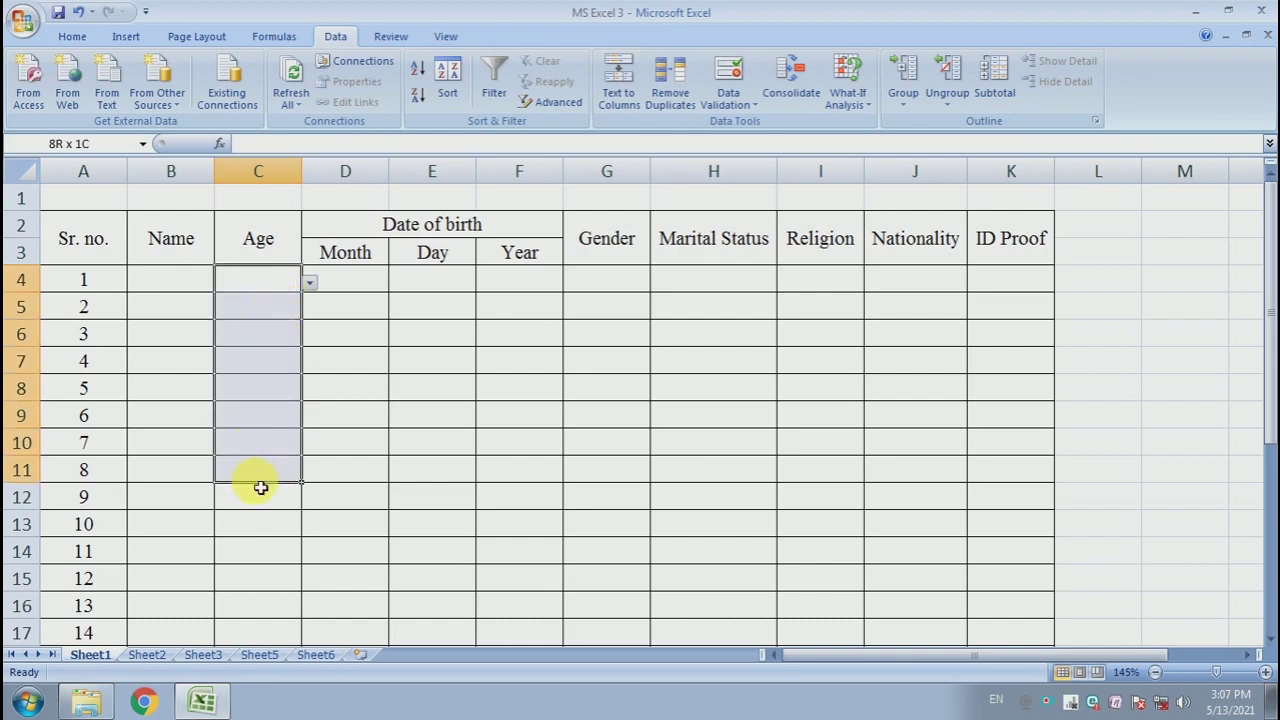
pyautogui.click(262, 388)
pyautogui.click(277, 330)
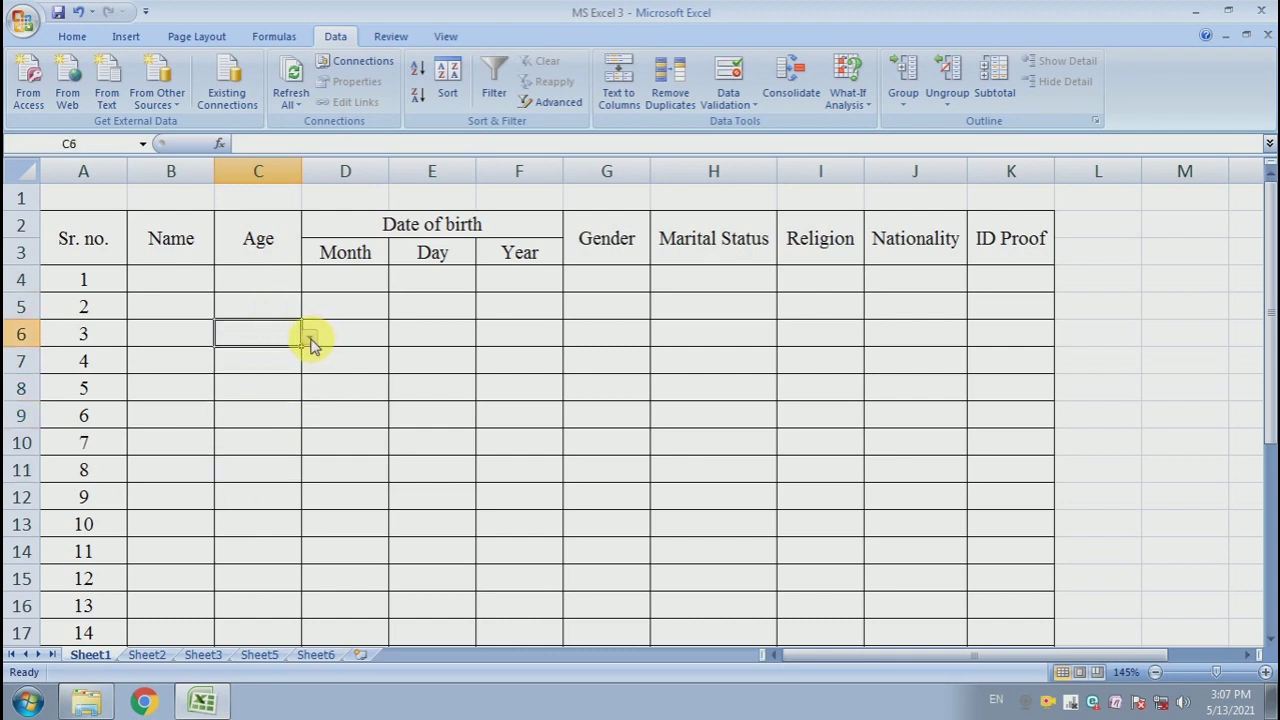
pyautogui.click(310, 340)
pyautogui.moveTo(307, 383)
pyautogui.mouseDown()
pyautogui.moveTo(306, 443)
pyautogui.moveTo(306, 395)
pyautogui.mouseUp()
pyautogui.click(252, 416)
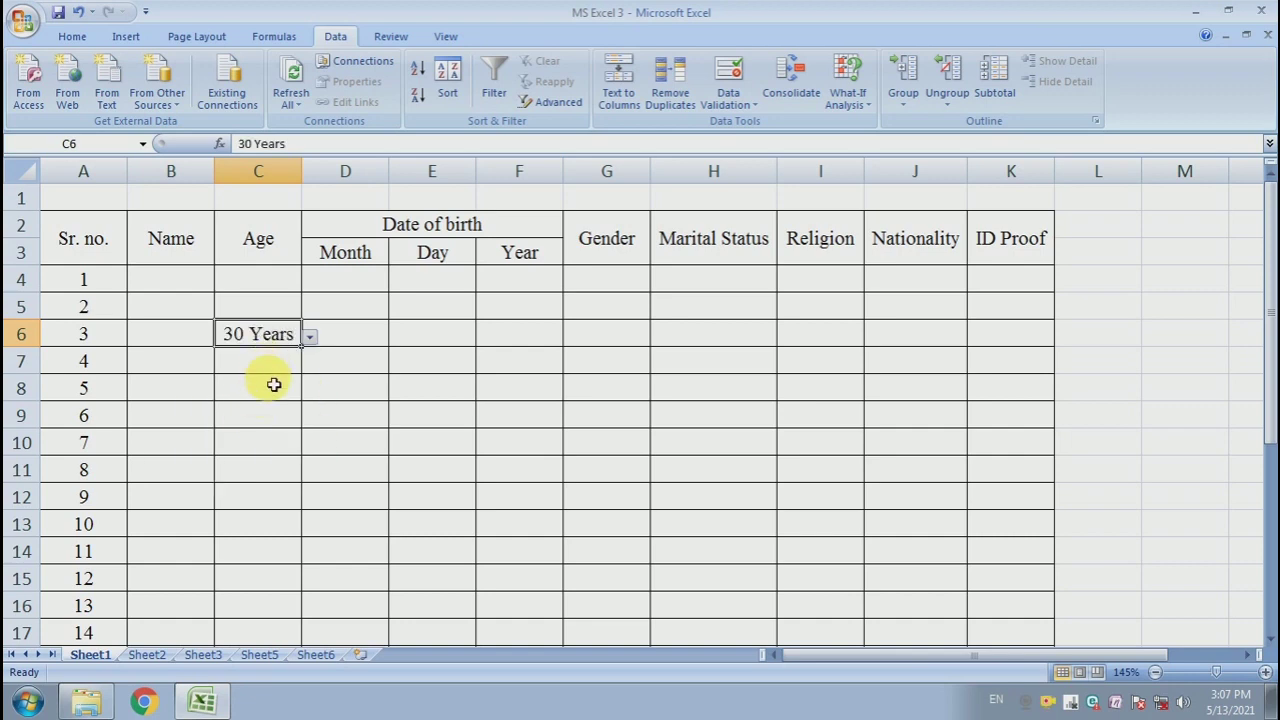
pyautogui.click(272, 386)
pyautogui.click(310, 392)
pyautogui.click(258, 518)
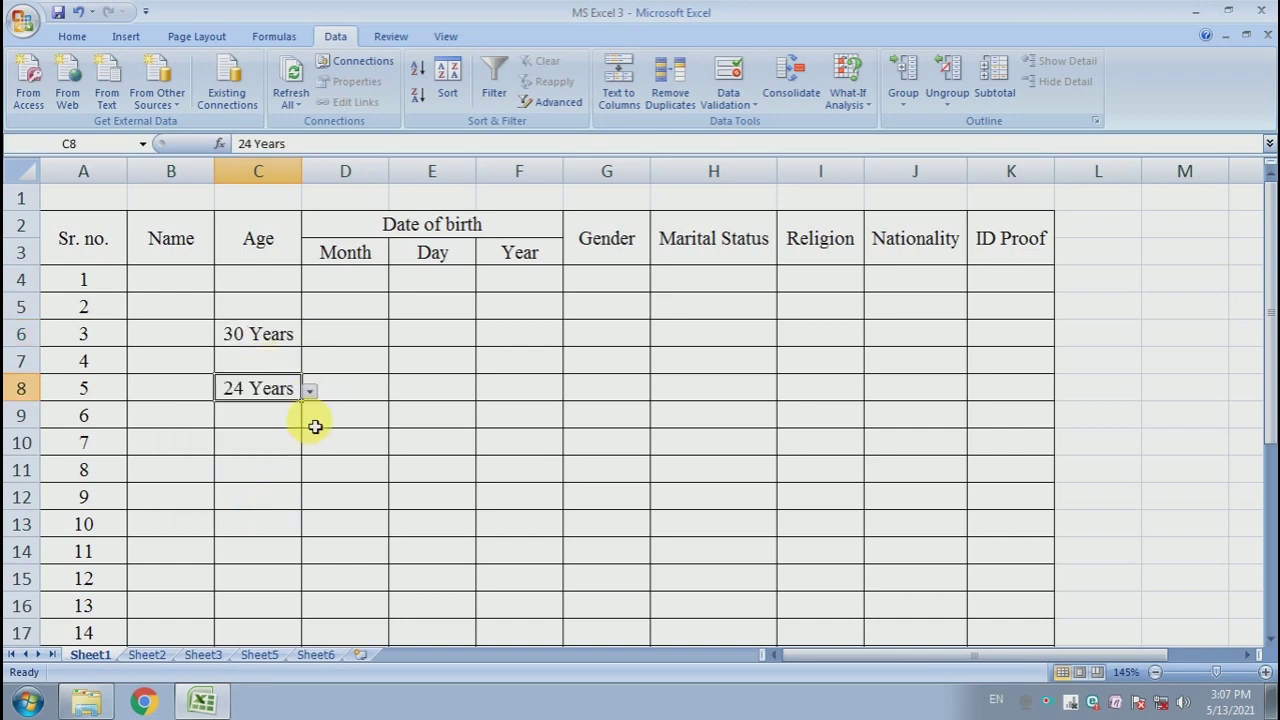
pyautogui.click(268, 448)
pyautogui.click(310, 446)
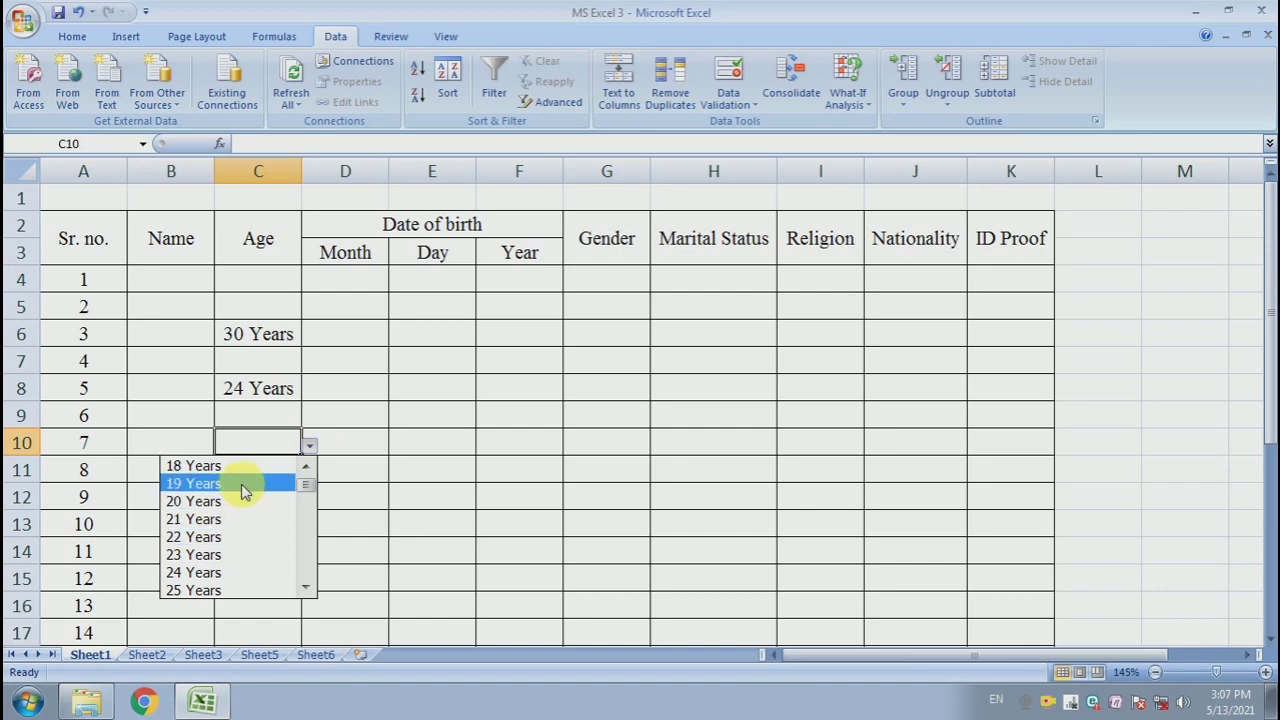
pyautogui.click(251, 466)
# - Clear the test ages from C6:C10
pyautogui.click(360, 424)
pyautogui.moveTo(285, 336); pyautogui.dragTo(285, 441)
pyautogui.press('Delete')
pyautogui.click(356, 334)
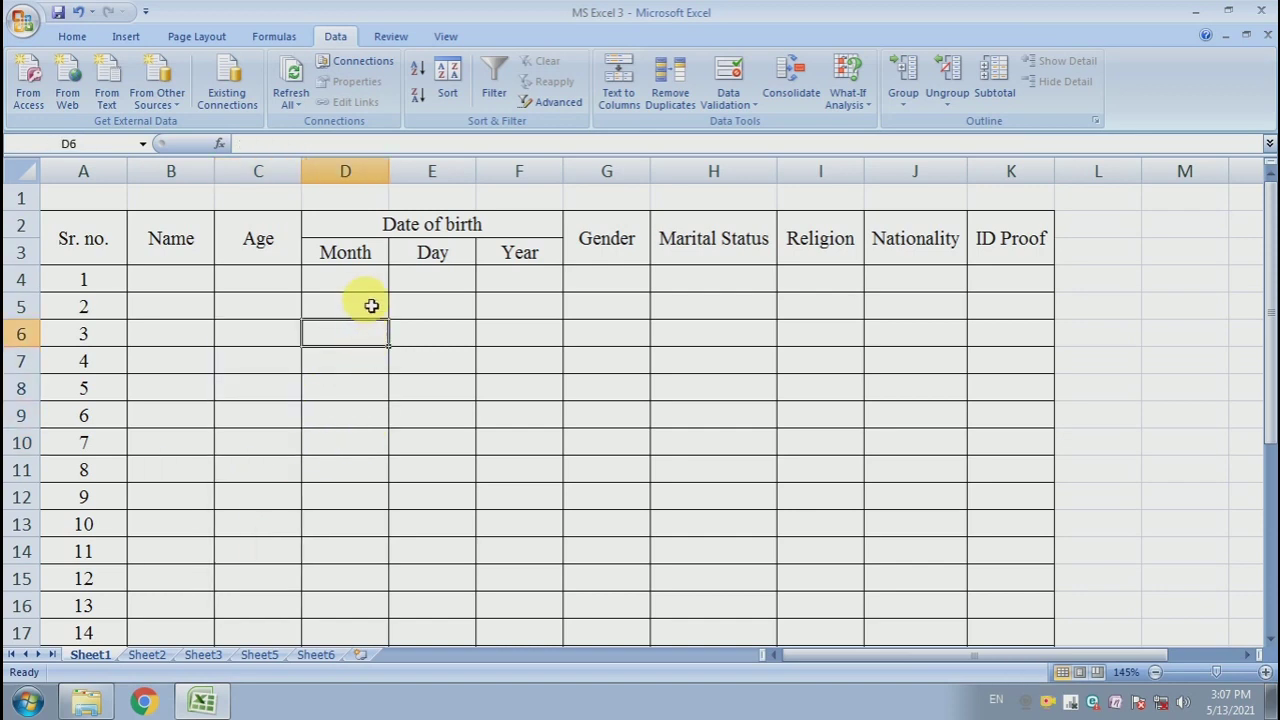
# - Add a list validation to the Month cells D4:D18 with source =Month
pyautogui.click(372, 286)
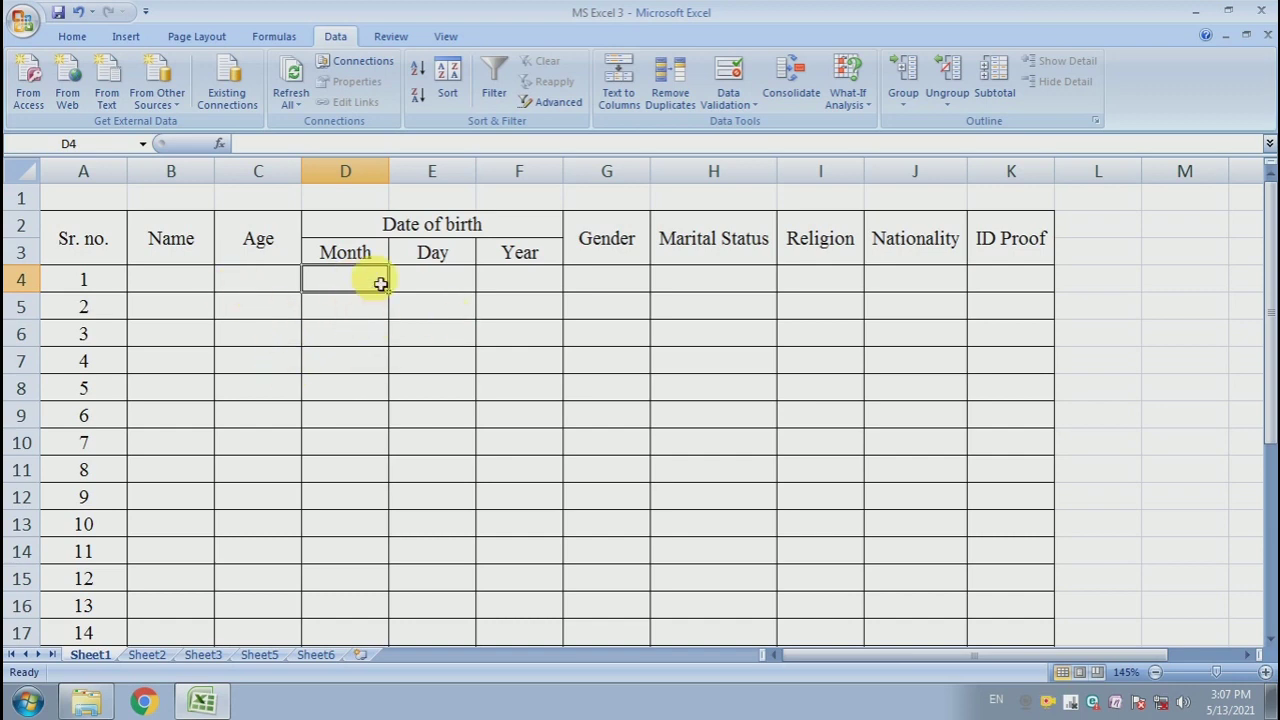
pyautogui.moveTo(380, 284); pyautogui.dragTo(366, 668)
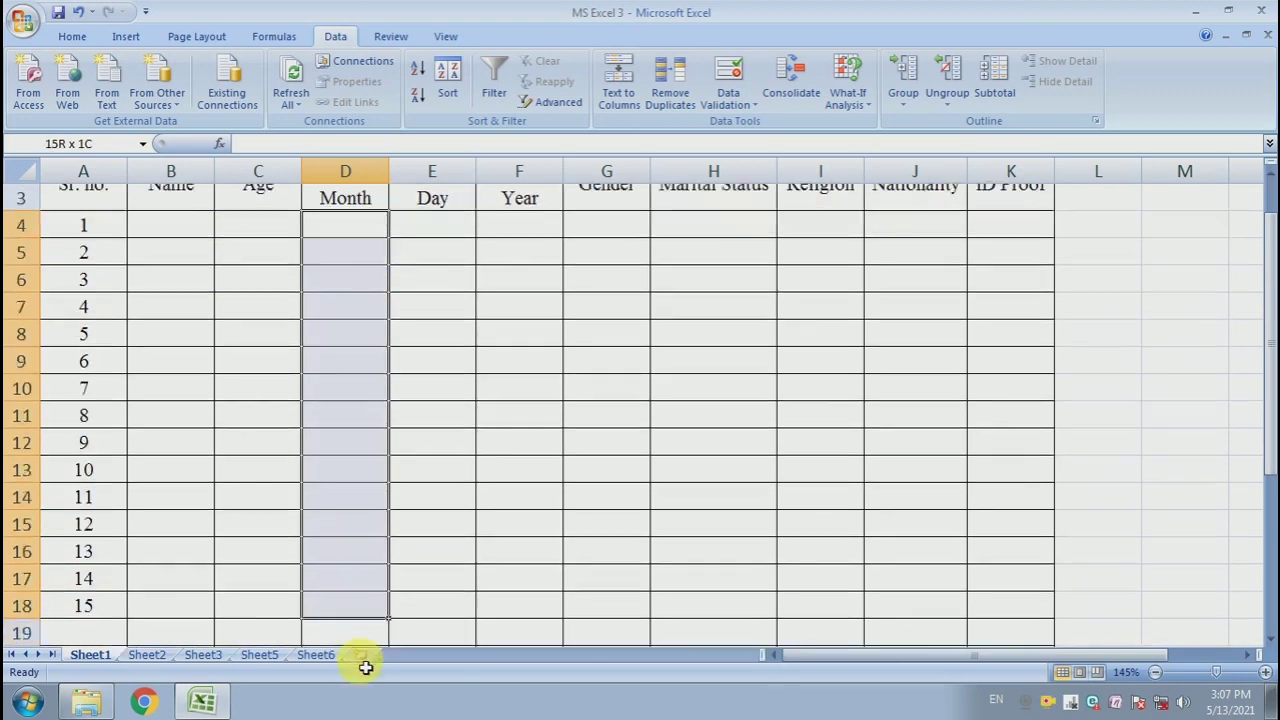
pyautogui.scroll(1, 341, 339)
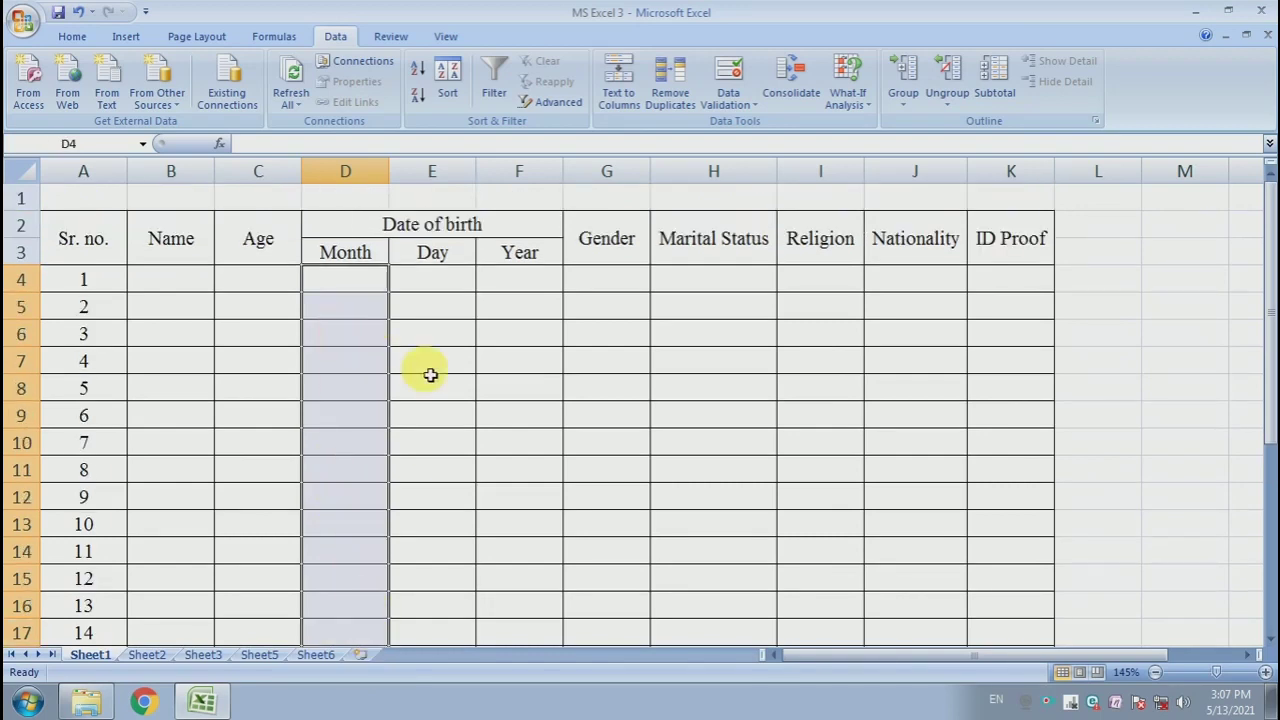
pyautogui.click(730, 100)
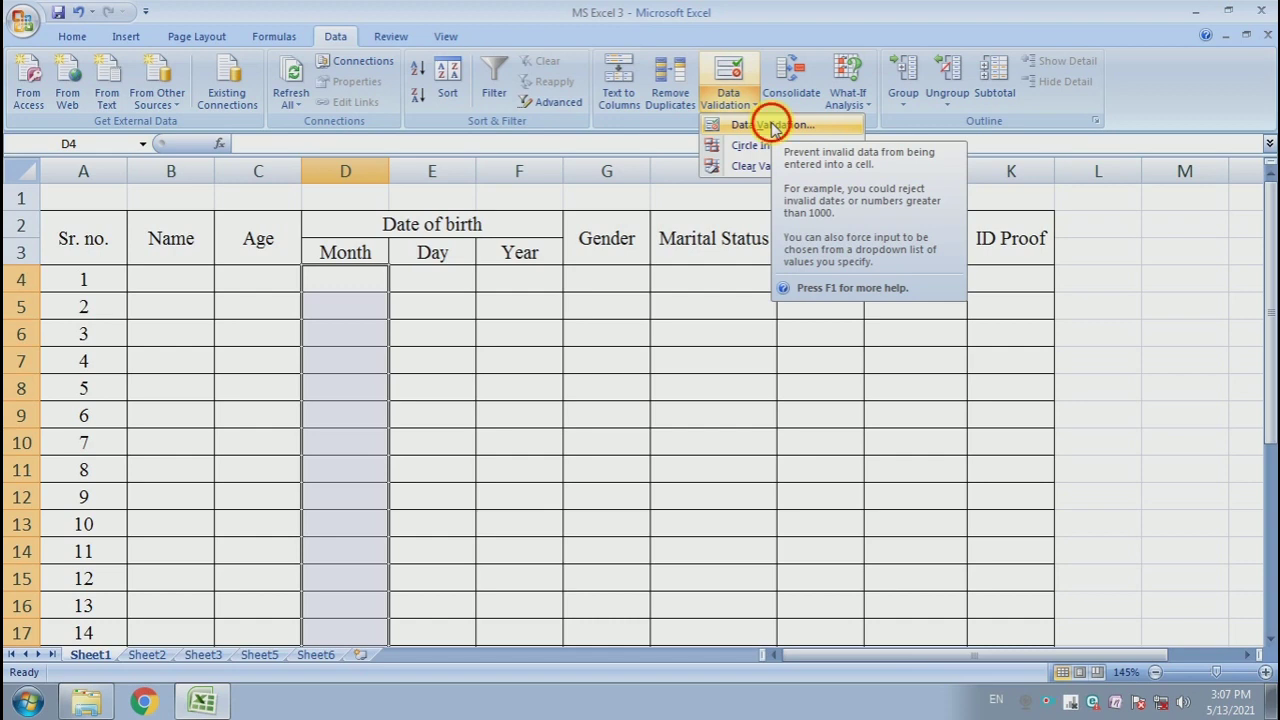
pyautogui.click(775, 125)
pyautogui.click(605, 286)
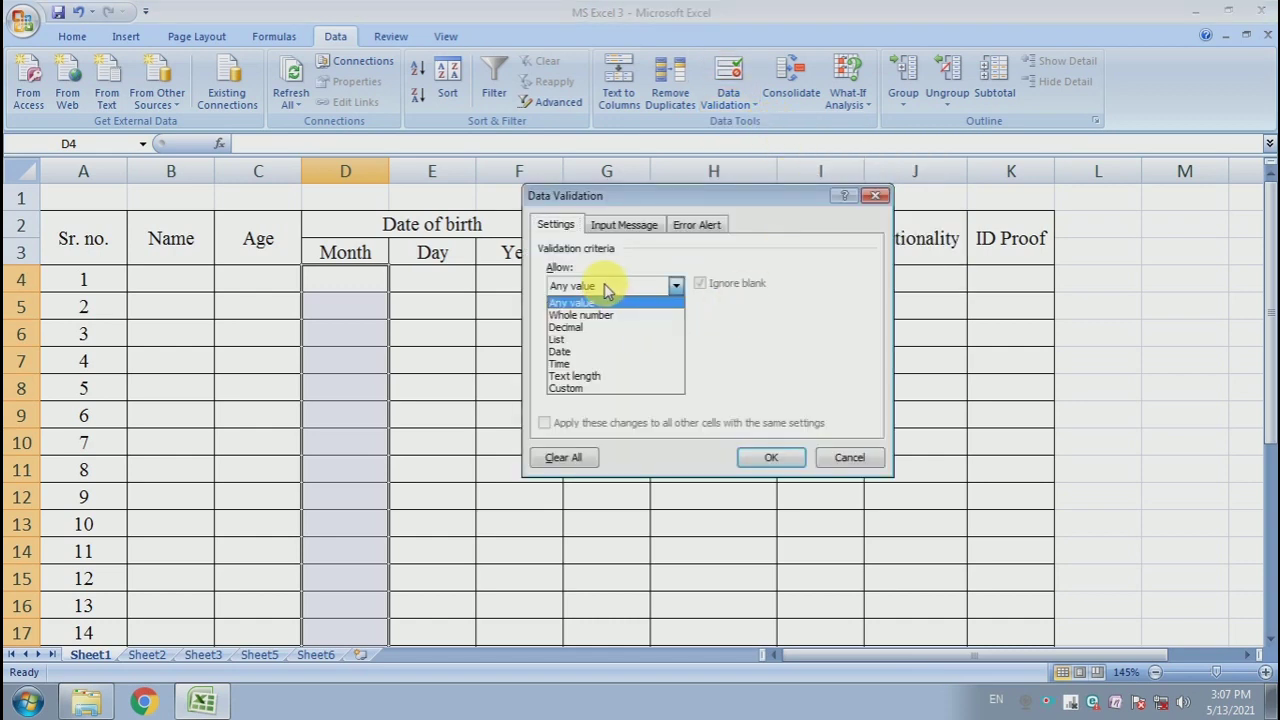
pyautogui.click(595, 339)
pyautogui.click(601, 364)
pyautogui.write('=Month')
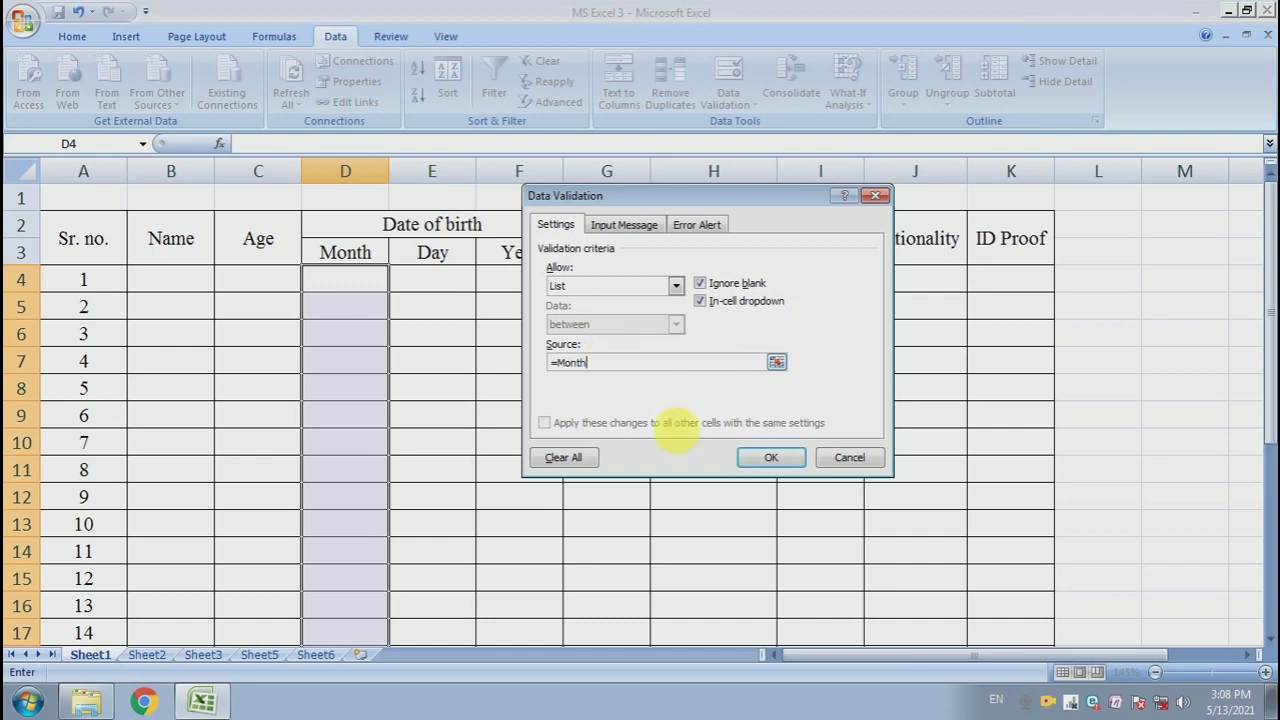
pyautogui.click(757, 460)
# - Test the Month dropdowns by picking May in D5, October in D8 and February in D11
pyautogui.click(423, 368)
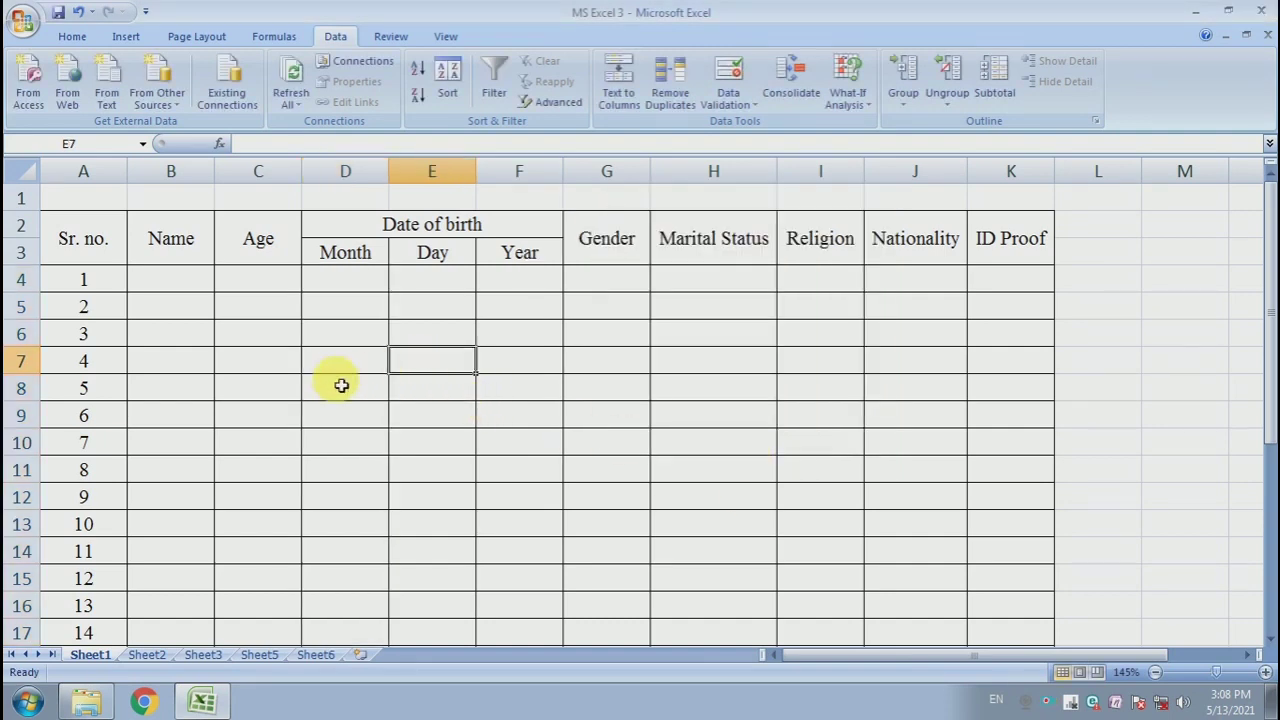
pyautogui.click(337, 383)
pyautogui.click(382, 304)
pyautogui.click(397, 310)
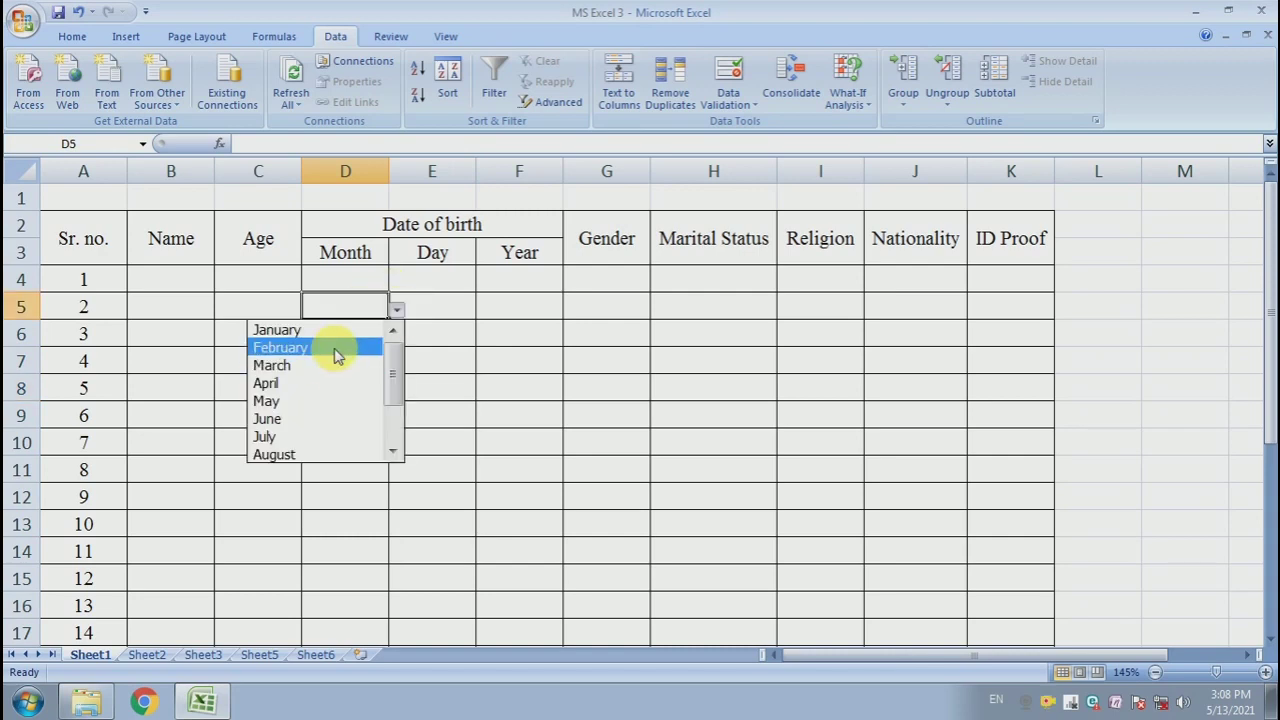
pyautogui.click(344, 401)
pyautogui.click(363, 389)
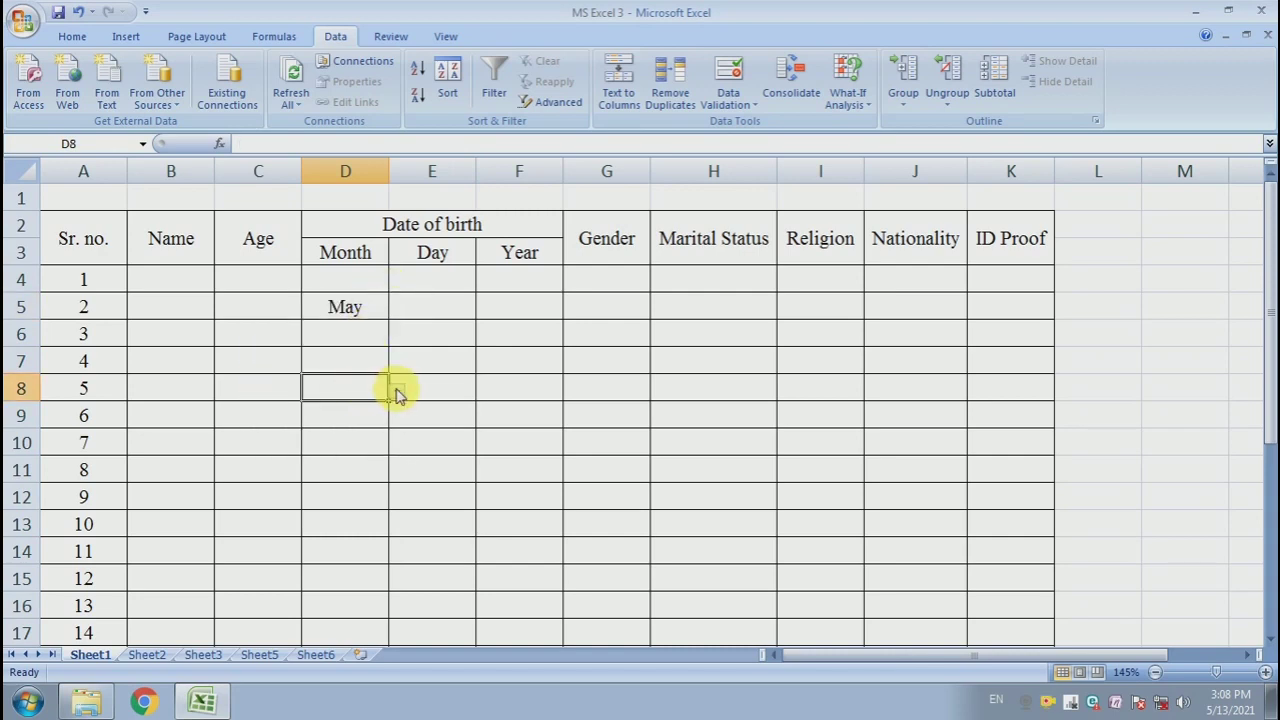
pyautogui.click(397, 391)
pyautogui.scroll(-2, 397, 508)
pyautogui.click(329, 503)
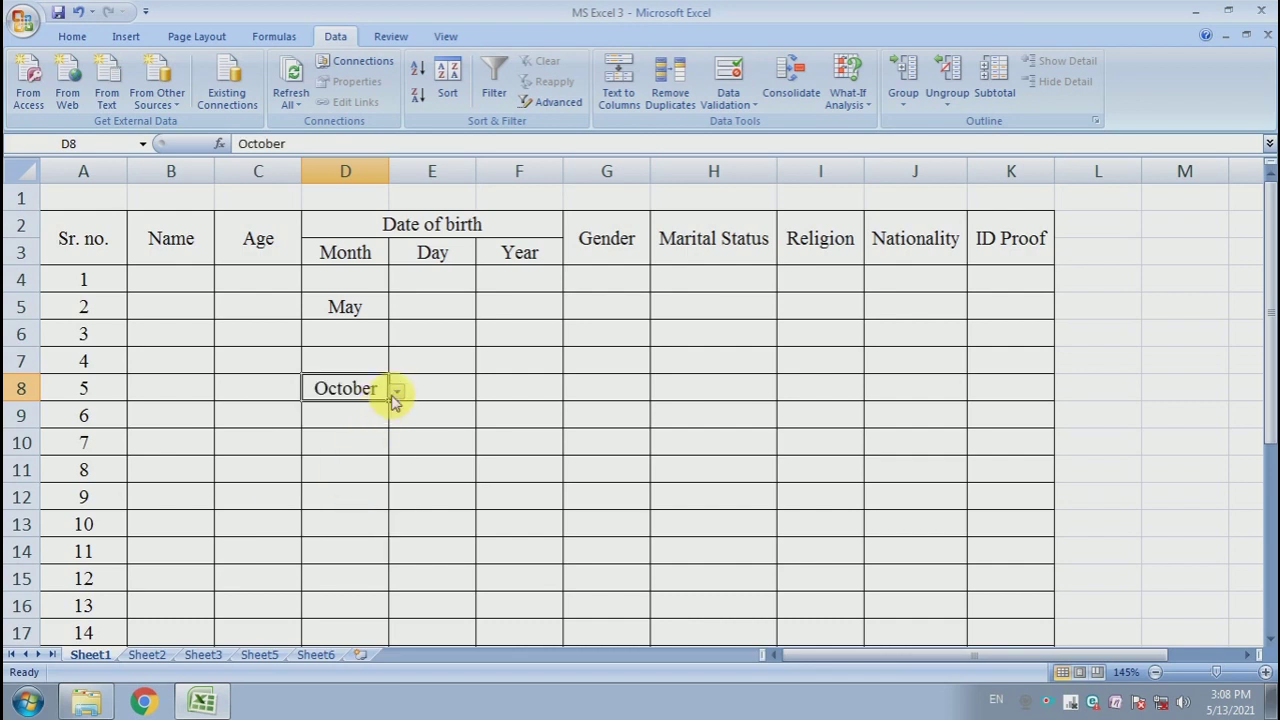
pyautogui.click(346, 466)
pyautogui.click(397, 478)
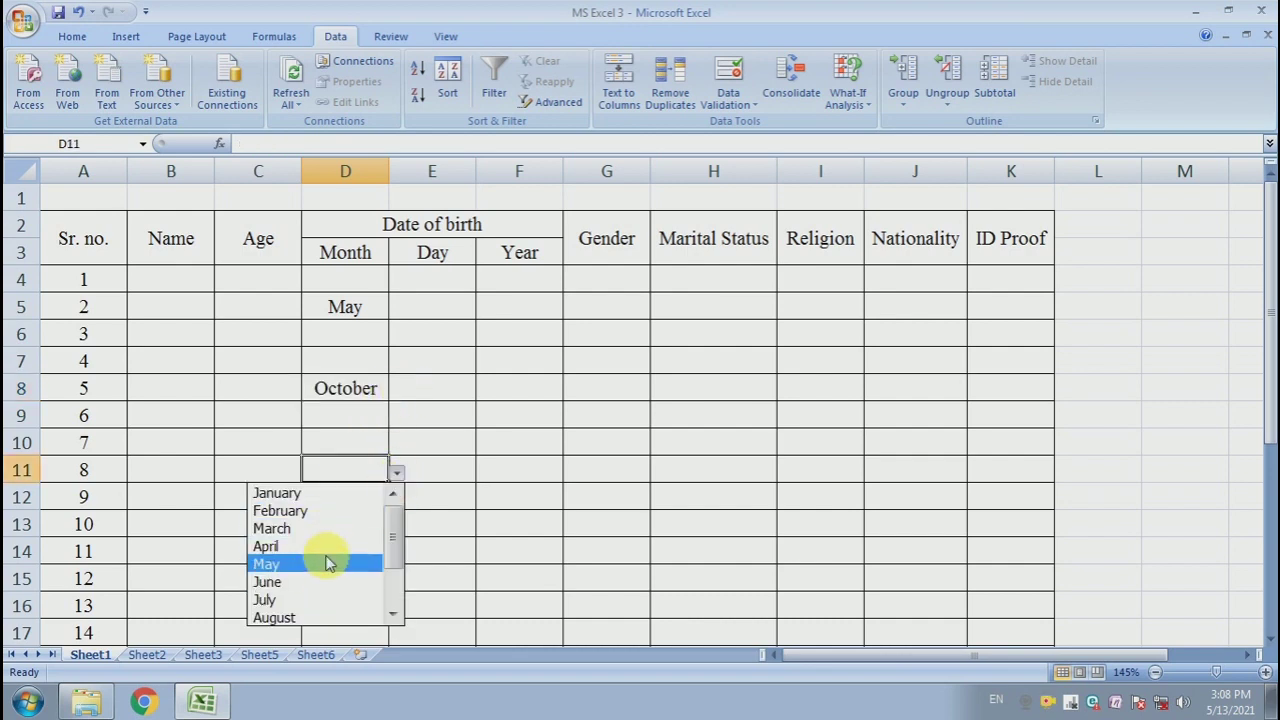
pyautogui.click(318, 511)
# - Clear the test months from D5:D12
pyautogui.click(448, 417)
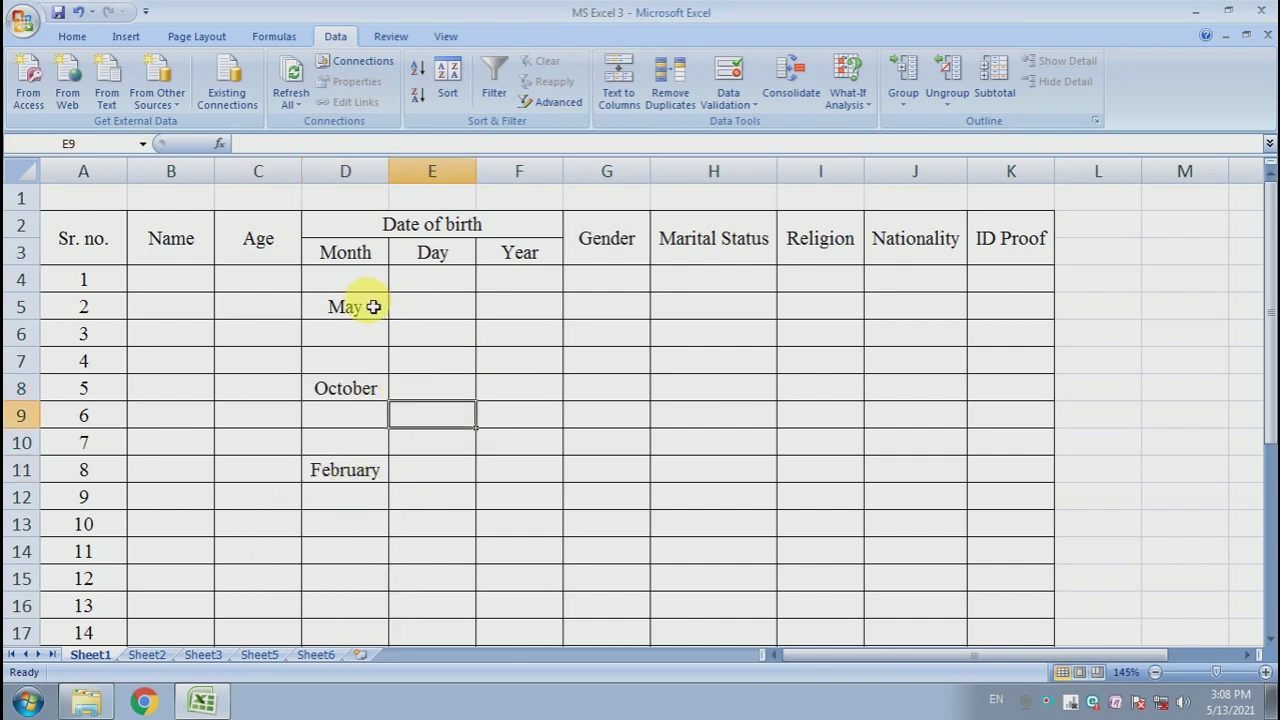
pyautogui.moveTo(373, 307); pyautogui.dragTo(369, 497)
pyautogui.press('Delete')
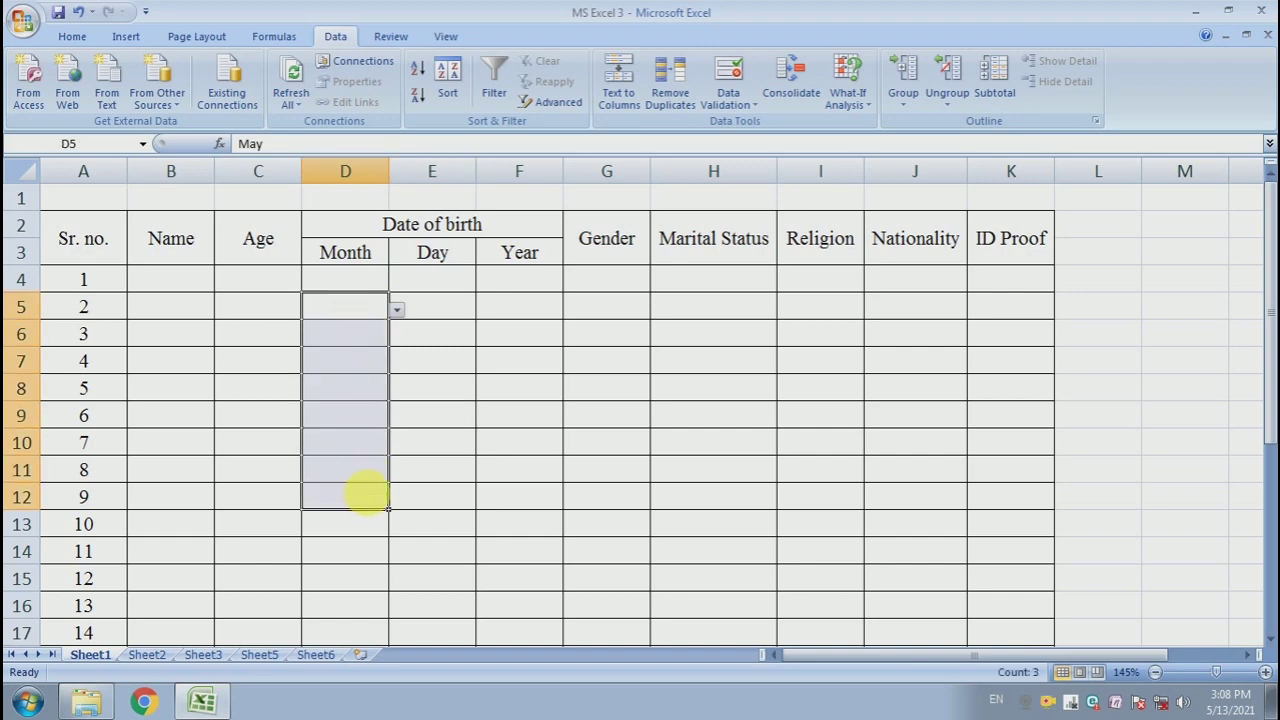
# - Add a list validation to the Day cells E4:E18 with source =Day
pyautogui.click(462, 360)
pyautogui.click(450, 305)
pyautogui.click(457, 282)
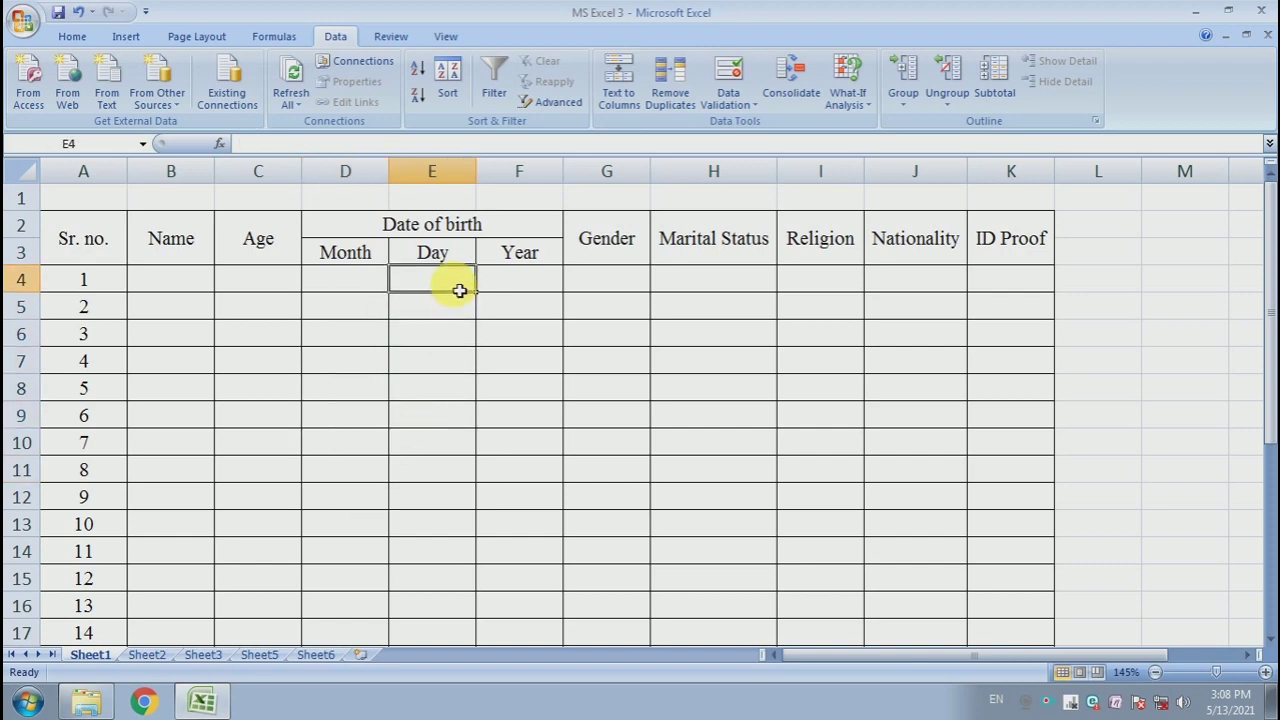
pyautogui.moveTo(432, 282); pyautogui.dragTo(443, 606)
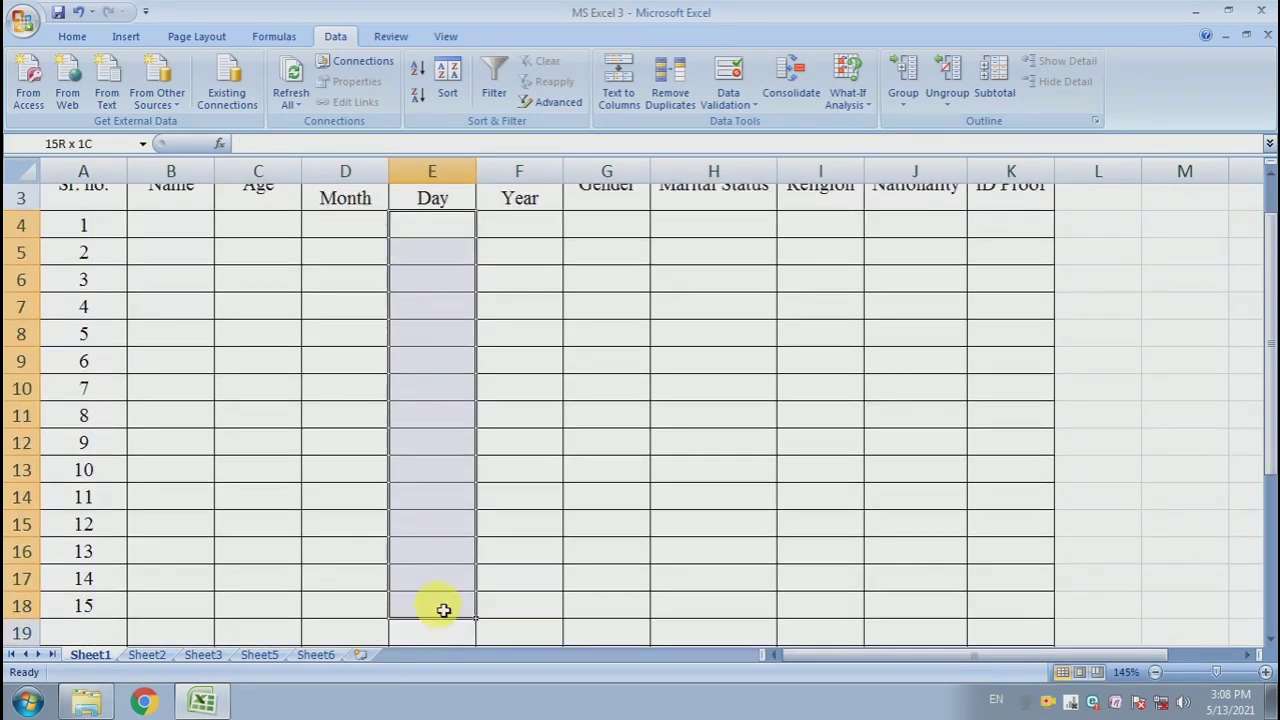
pyautogui.scroll(1, 450, 429)
pyautogui.click(728, 104)
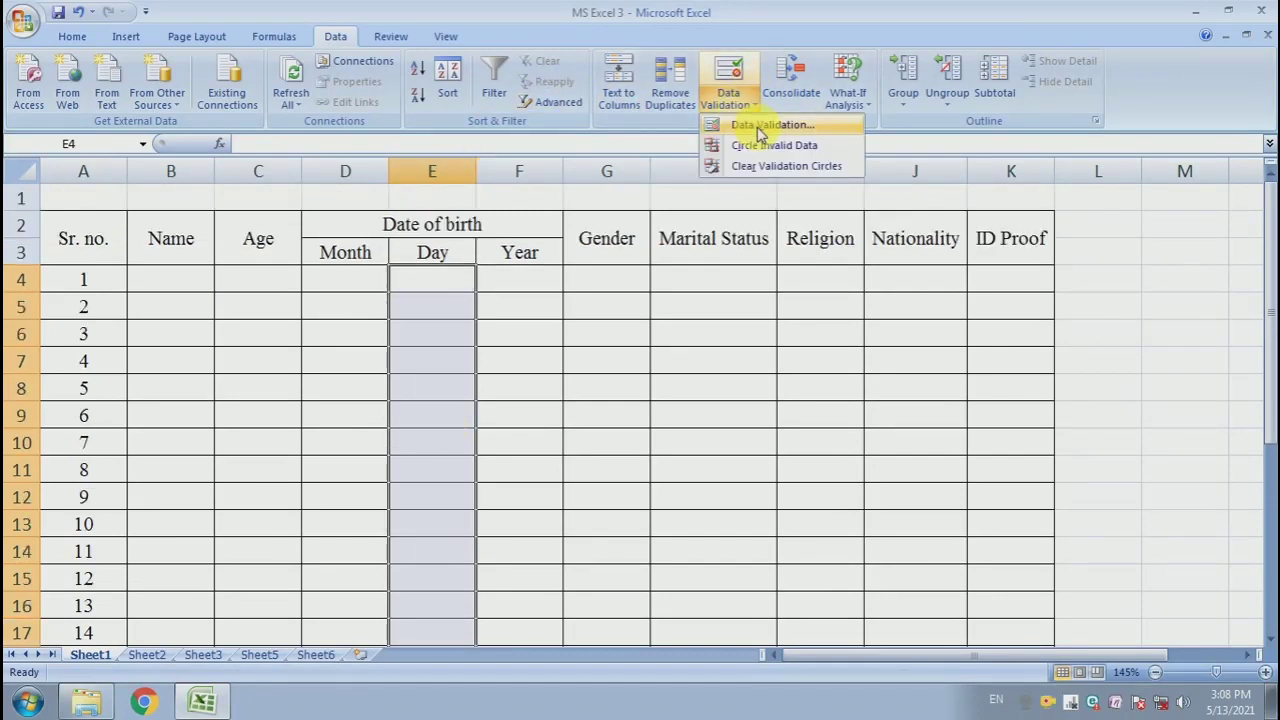
pyautogui.click(758, 126)
pyautogui.click(595, 288)
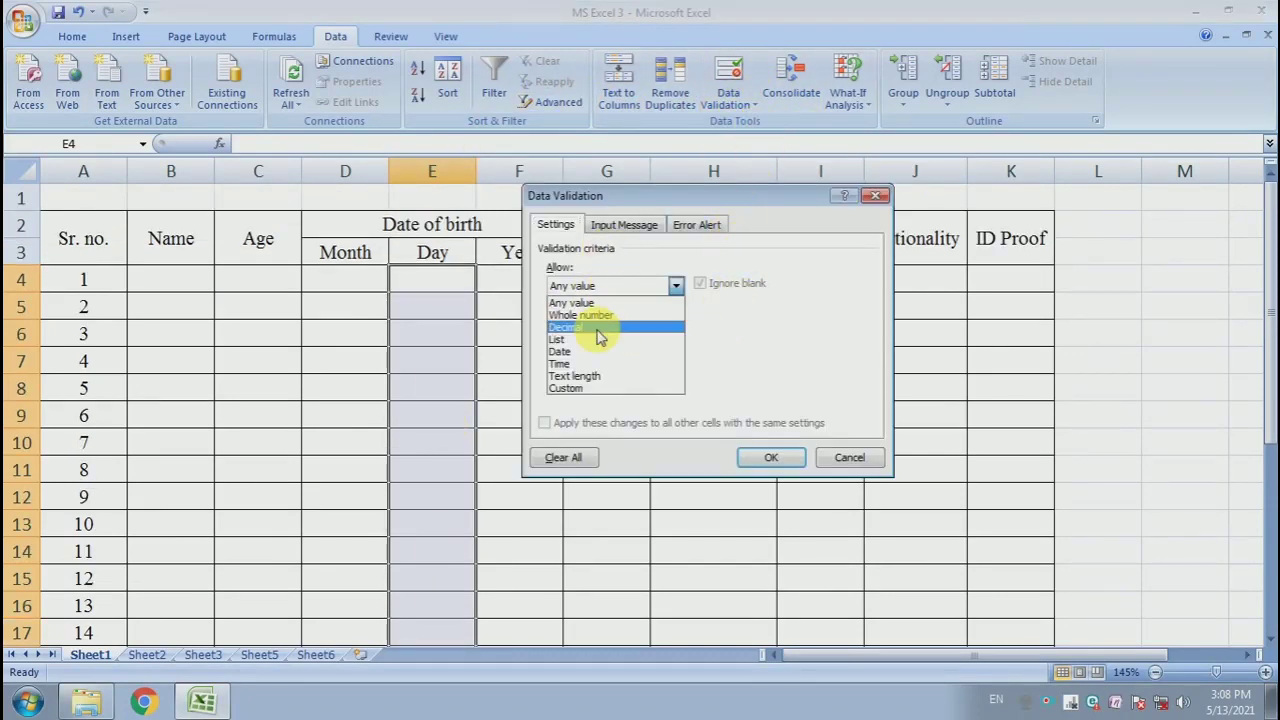
pyautogui.click(591, 323)
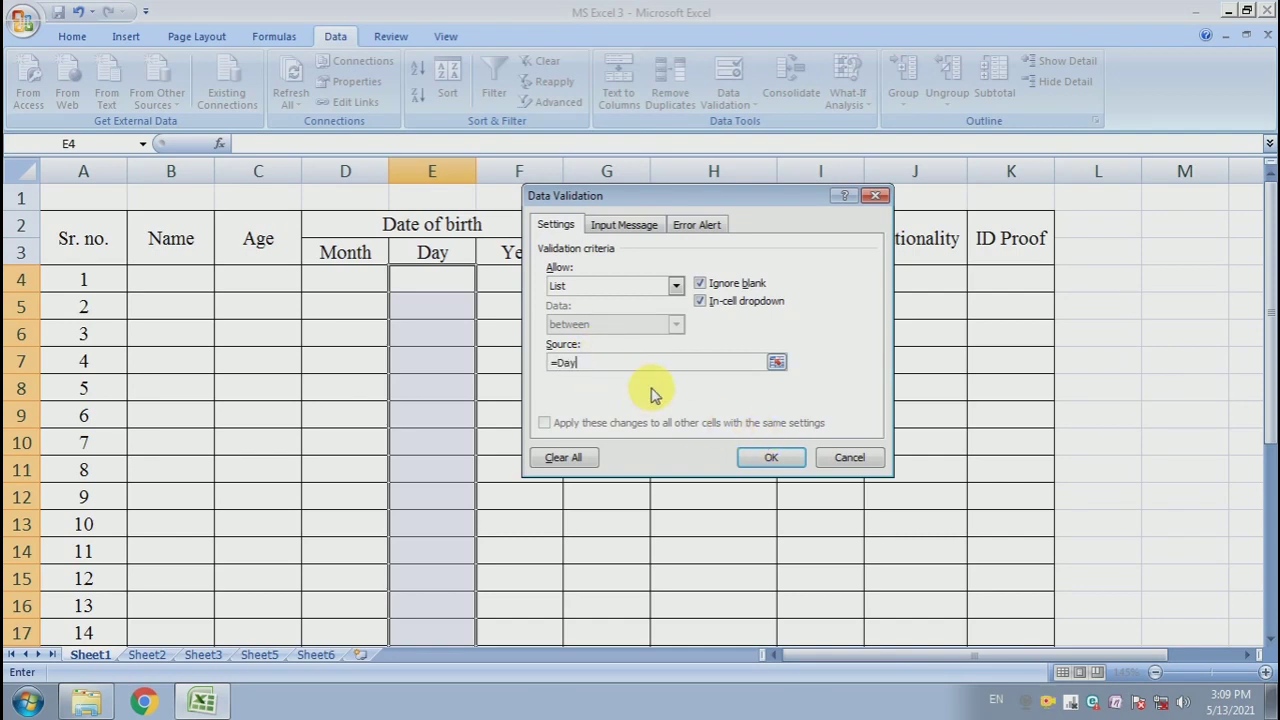
pyautogui.click(771, 457)
# - Add a list validation to the Year cells F4:F18
pyautogui.click(523, 394)
pyautogui.moveTo(509, 284); pyautogui.dragTo(557, 637)
pyautogui.scroll(1, 514, 523)
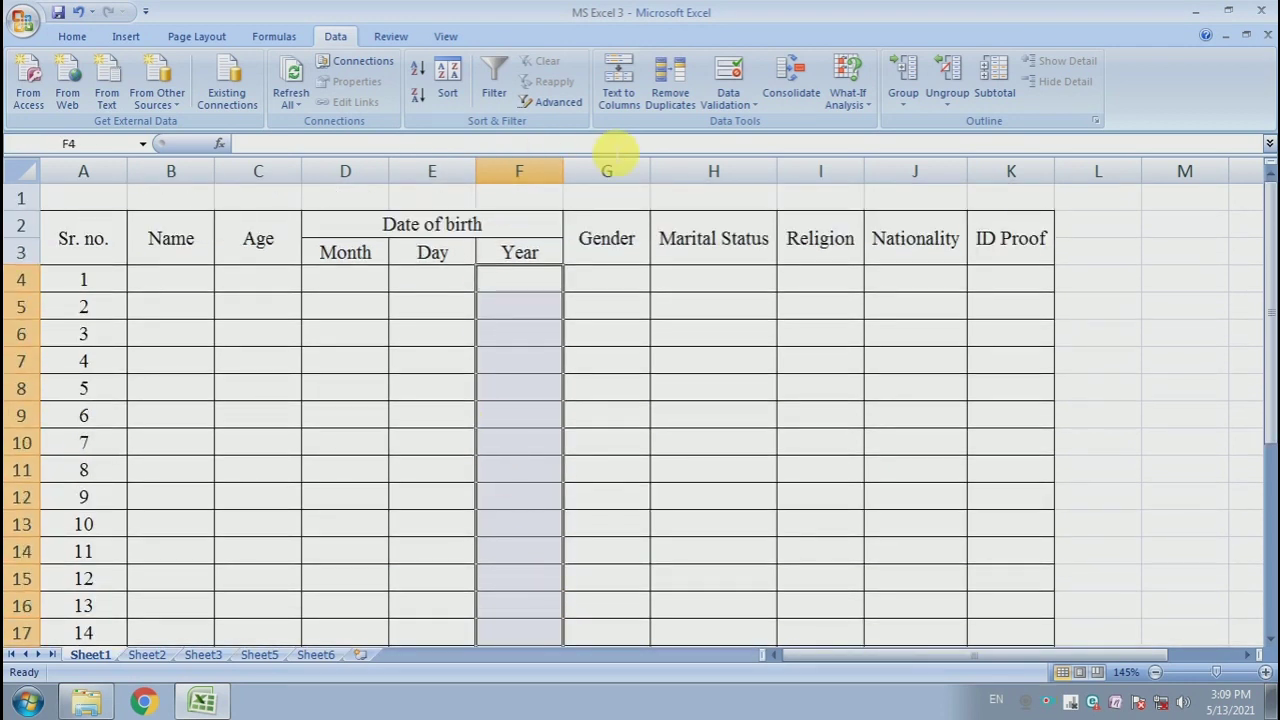
pyautogui.click(727, 112)
pyautogui.click(741, 120)
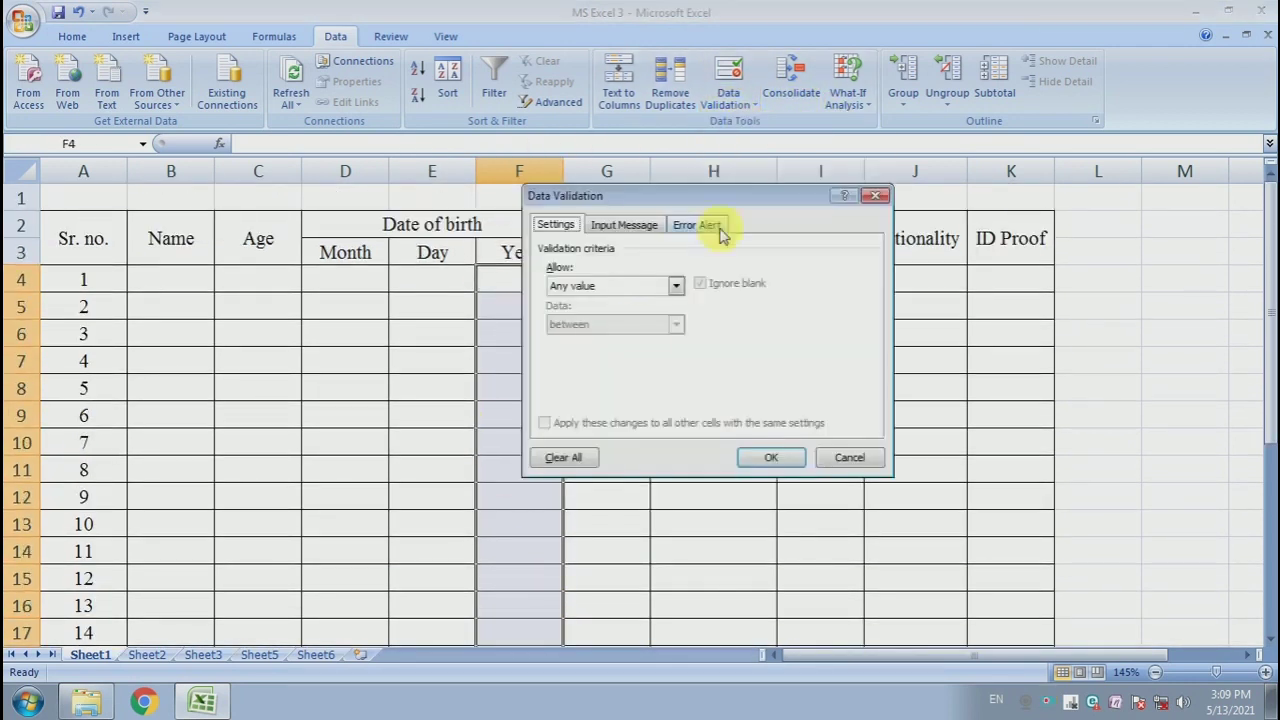
pyautogui.click(624, 287)
pyautogui.click(626, 336)
pyautogui.click(640, 364)
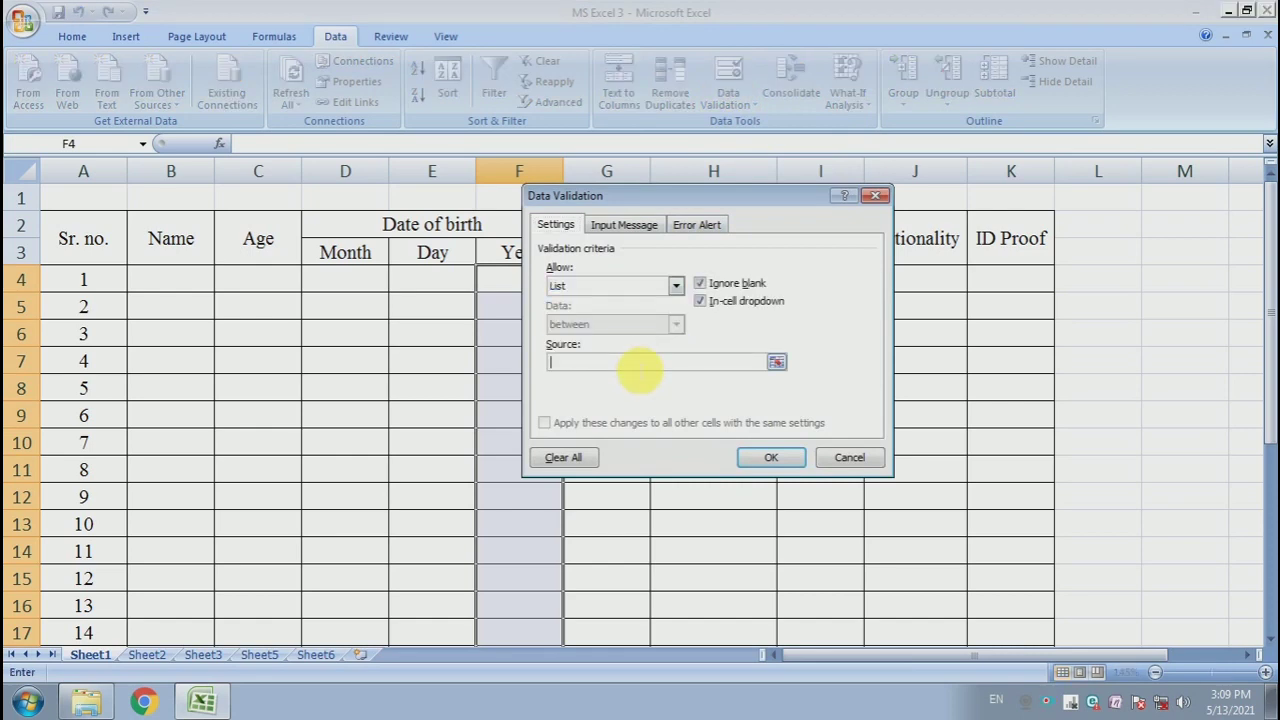
pyautogui.click(771, 457)
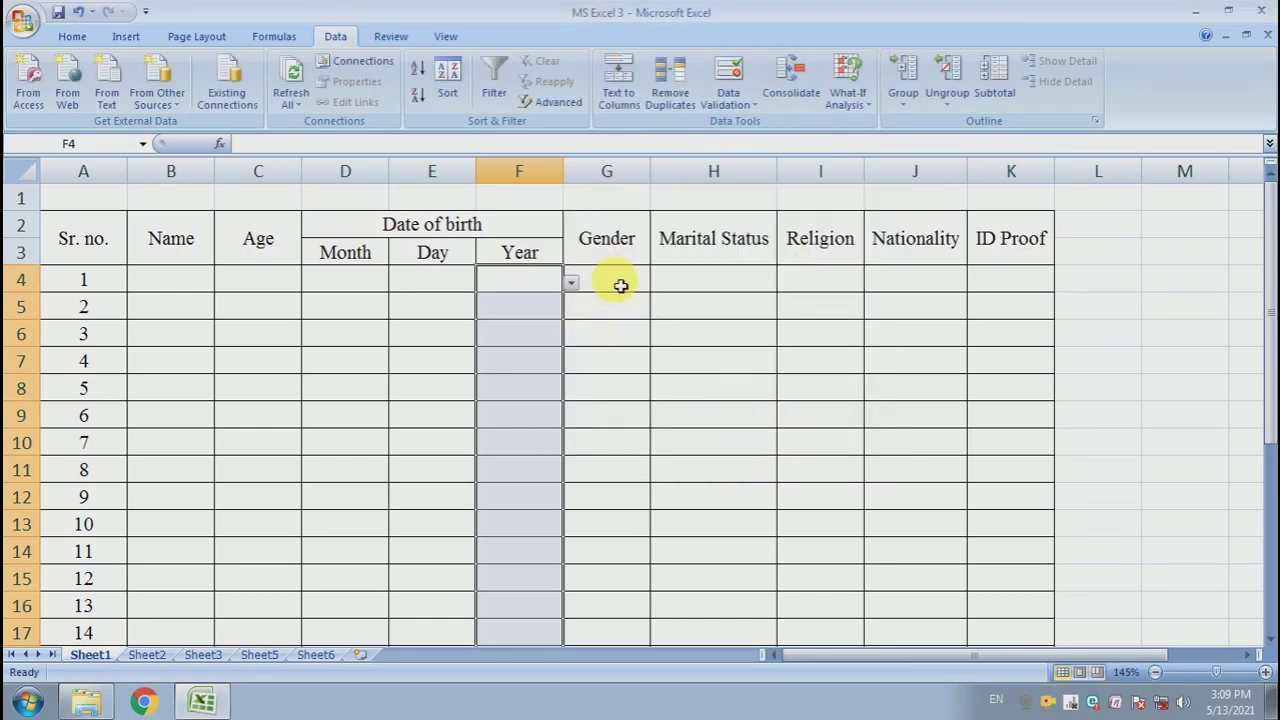
# - Add a list validation to the Gender cells G4:G18 with source =Gender
pyautogui.moveTo(620, 286); pyautogui.dragTo(628, 635)
pyautogui.scroll(1, 617, 383)
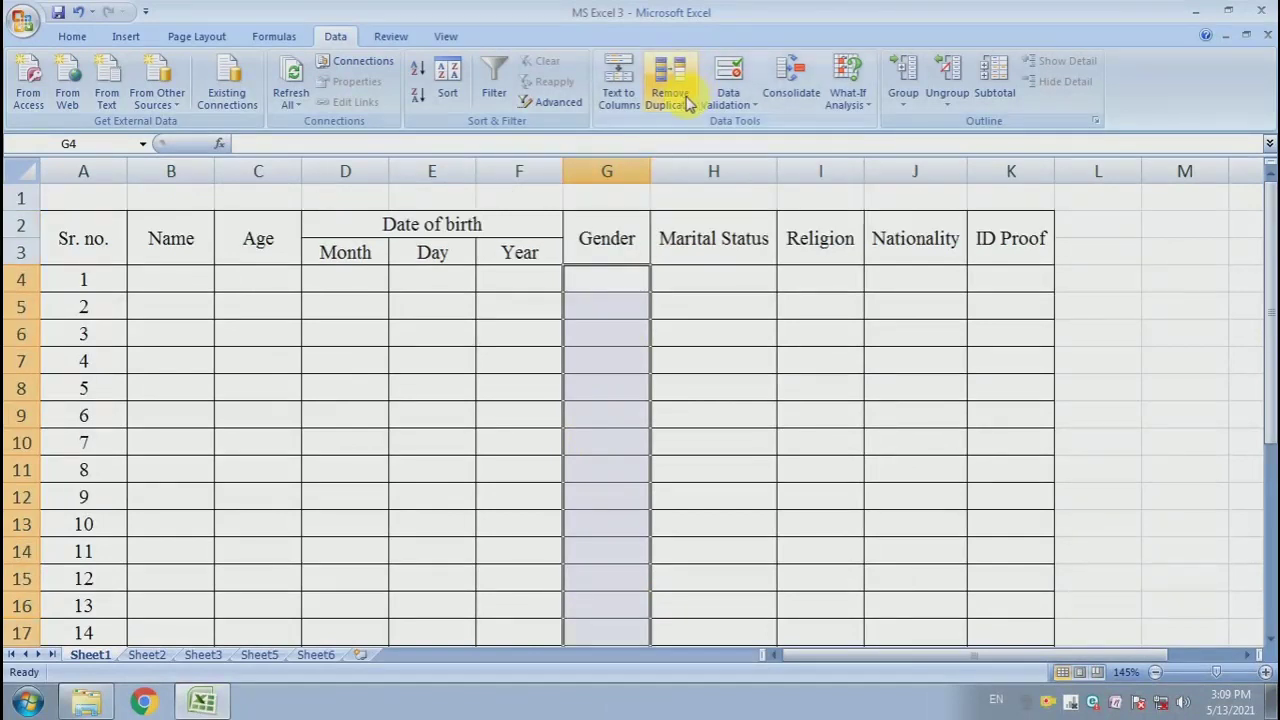
pyautogui.click(728, 100)
pyautogui.click(745, 127)
pyautogui.click(610, 286)
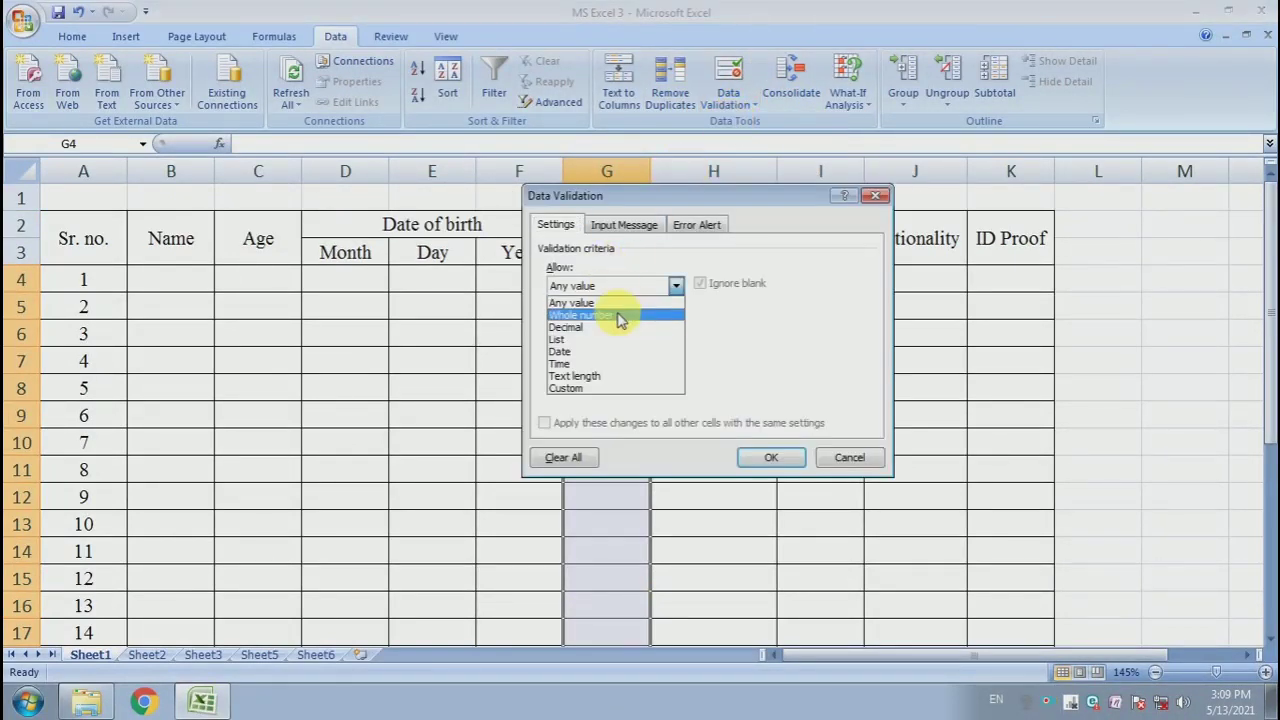
pyautogui.click(628, 344)
pyautogui.click(640, 362)
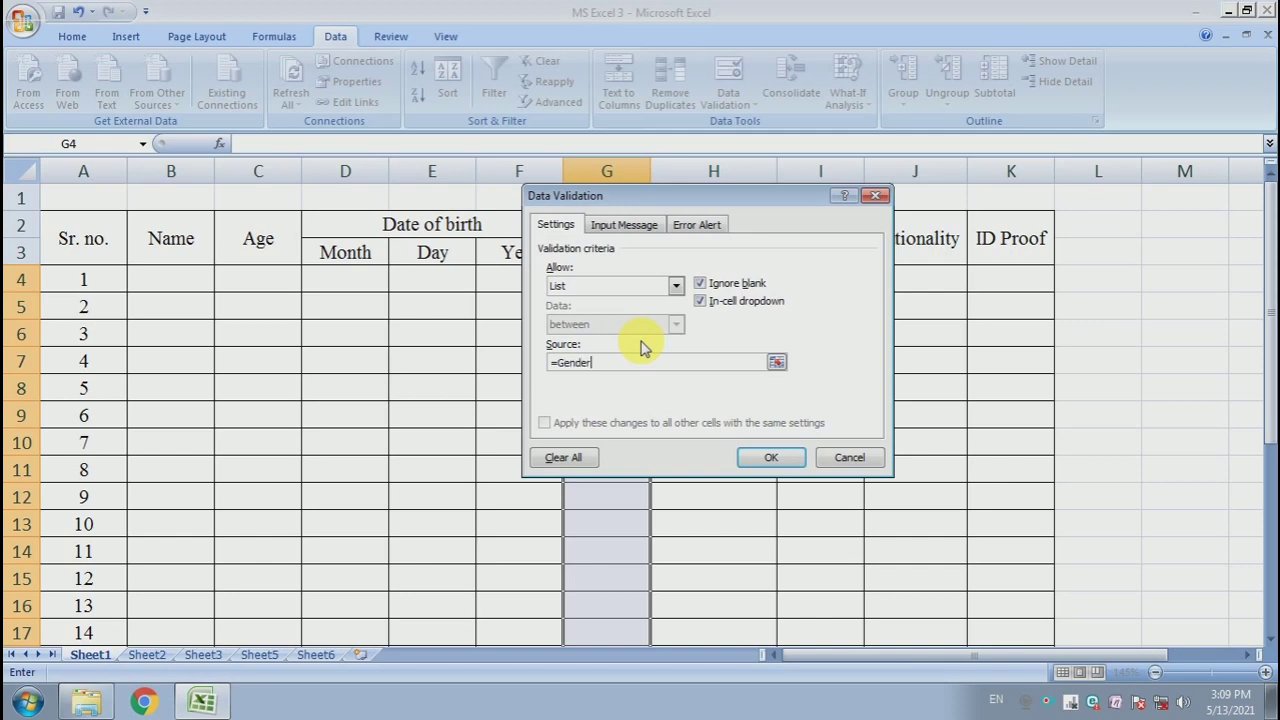
pyautogui.click(768, 457)
# - Add a list validation to the Marital Status cells H4:H18 with source =Marital_Status
pyautogui.moveTo(706, 277); pyautogui.dragTo(726, 638)
pyautogui.scroll(1, 709, 209)
pyautogui.click(728, 103)
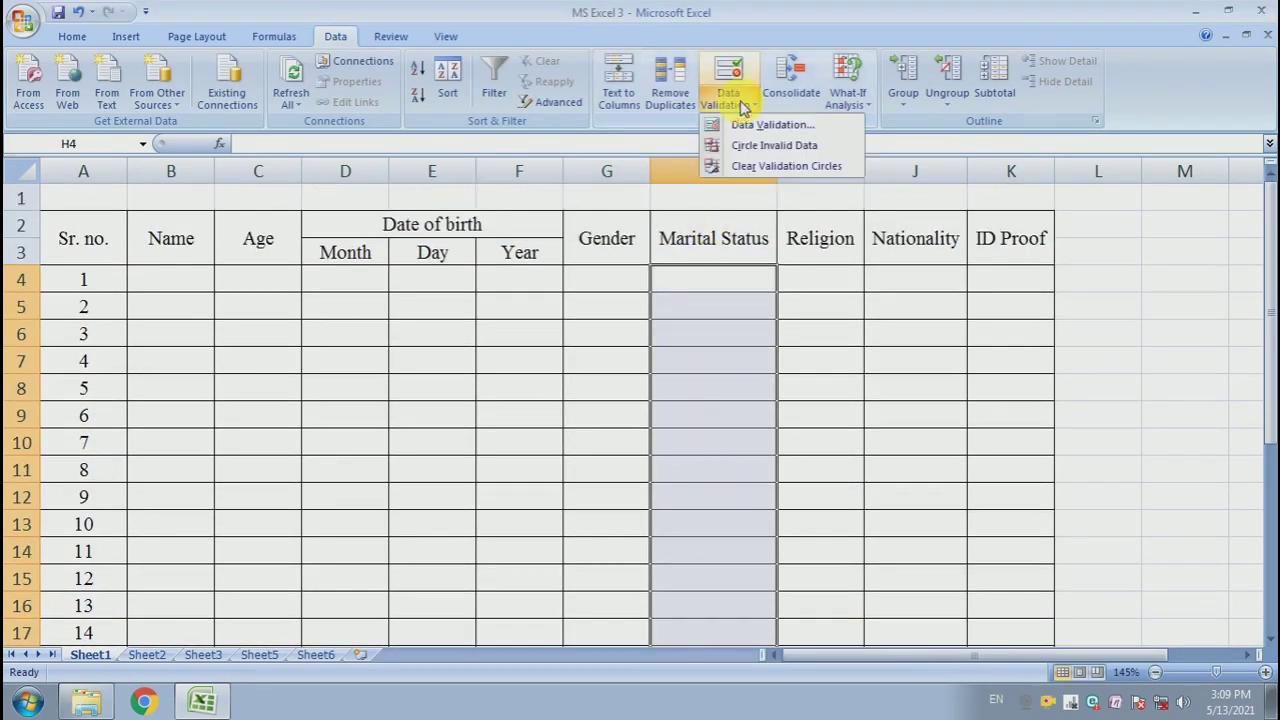
pyautogui.click(770, 125)
pyautogui.click(625, 288)
pyautogui.click(626, 337)
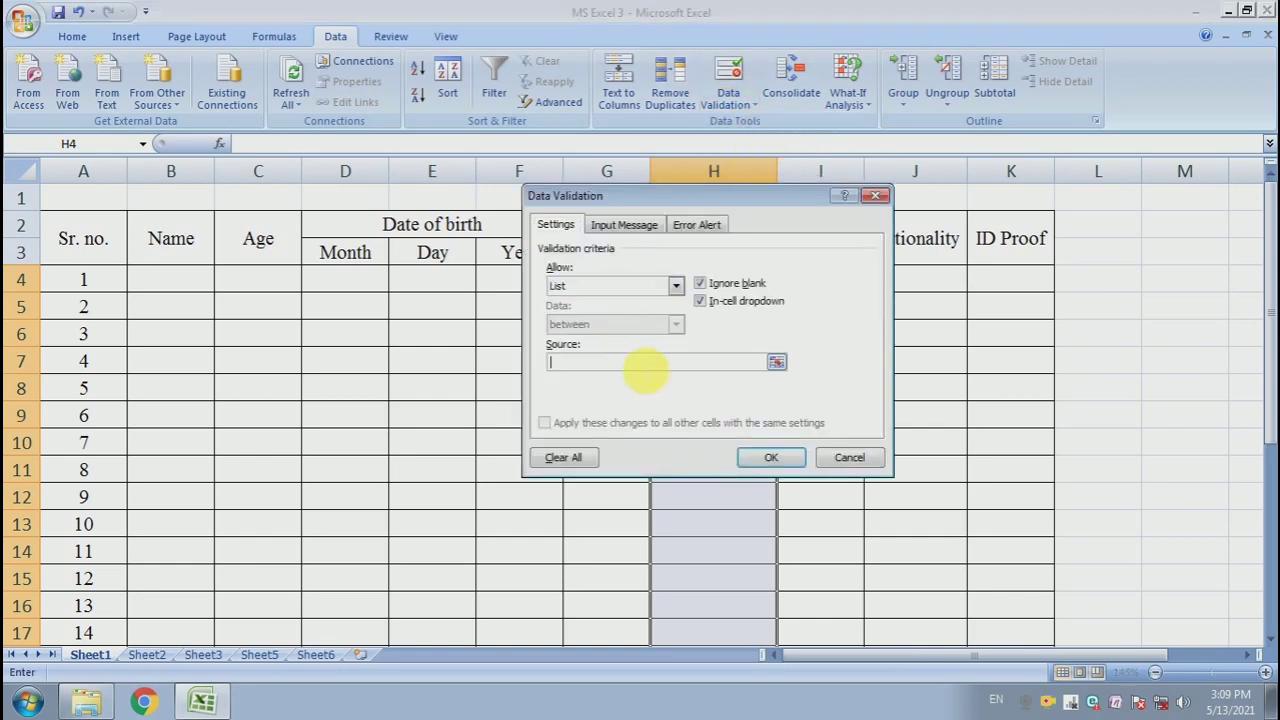
pyautogui.click(645, 366)
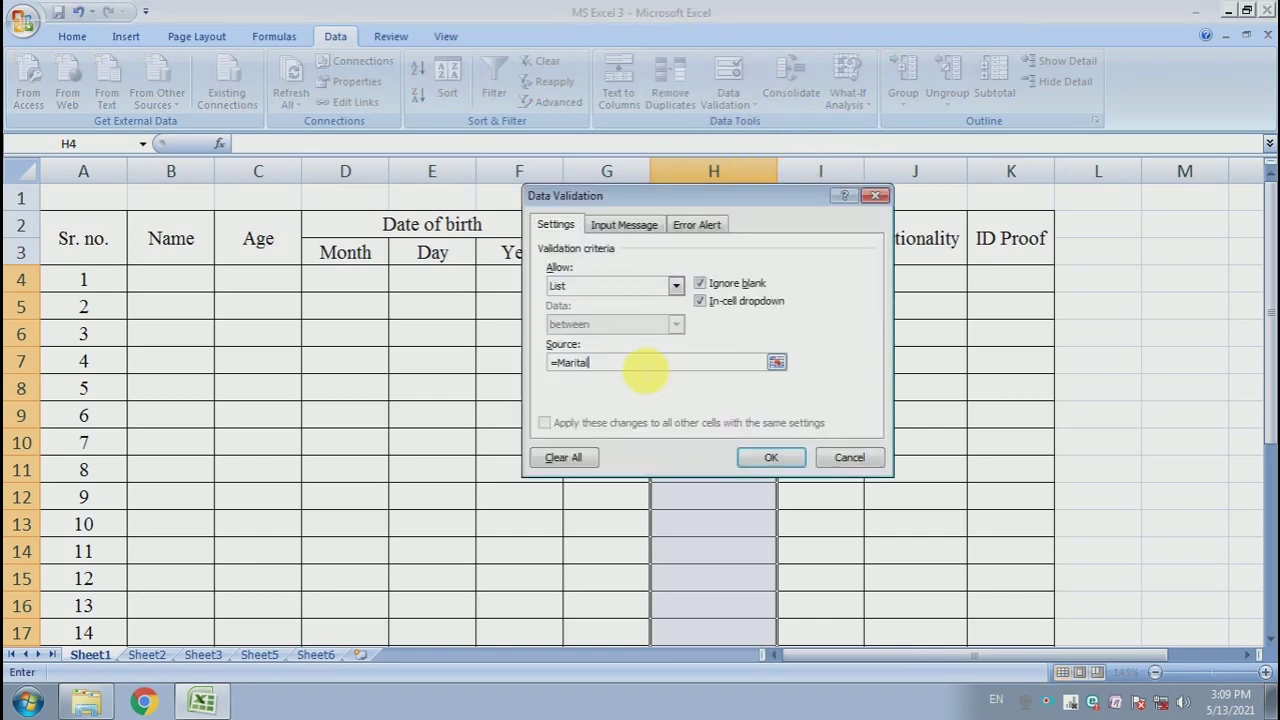
pyautogui.write('=Marital_Status')
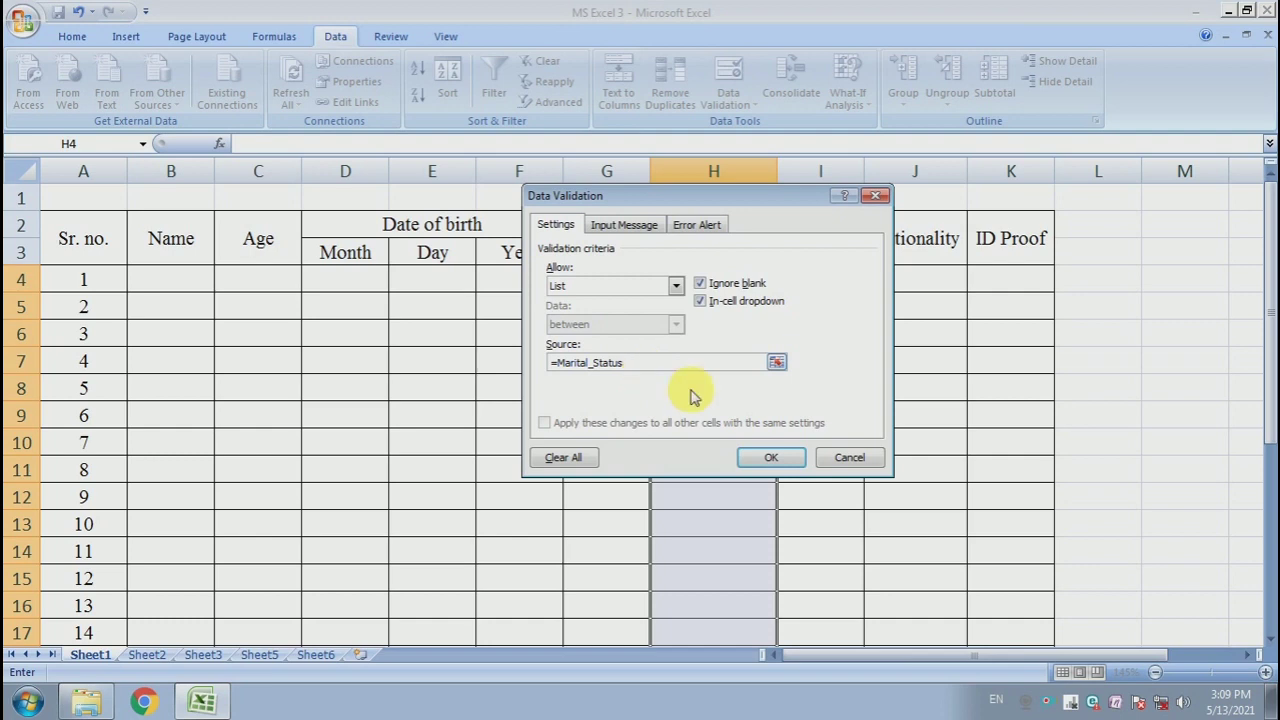
pyautogui.click(771, 457)
# - Add a list validation to the Religion cells I4:I18 with source =Religion
pyautogui.moveTo(820, 279); pyautogui.dragTo(823, 611)
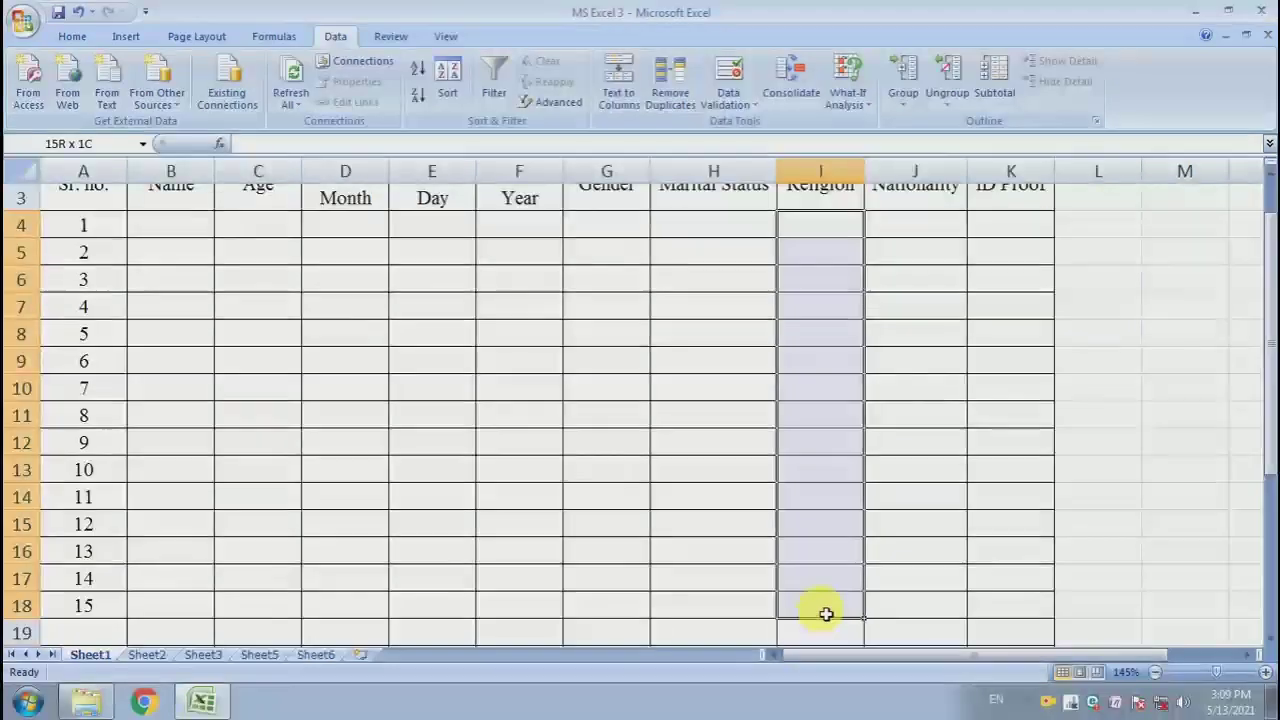
pyautogui.click(731, 98)
pyautogui.click(748, 126)
pyautogui.click(666, 290)
pyautogui.click(623, 337)
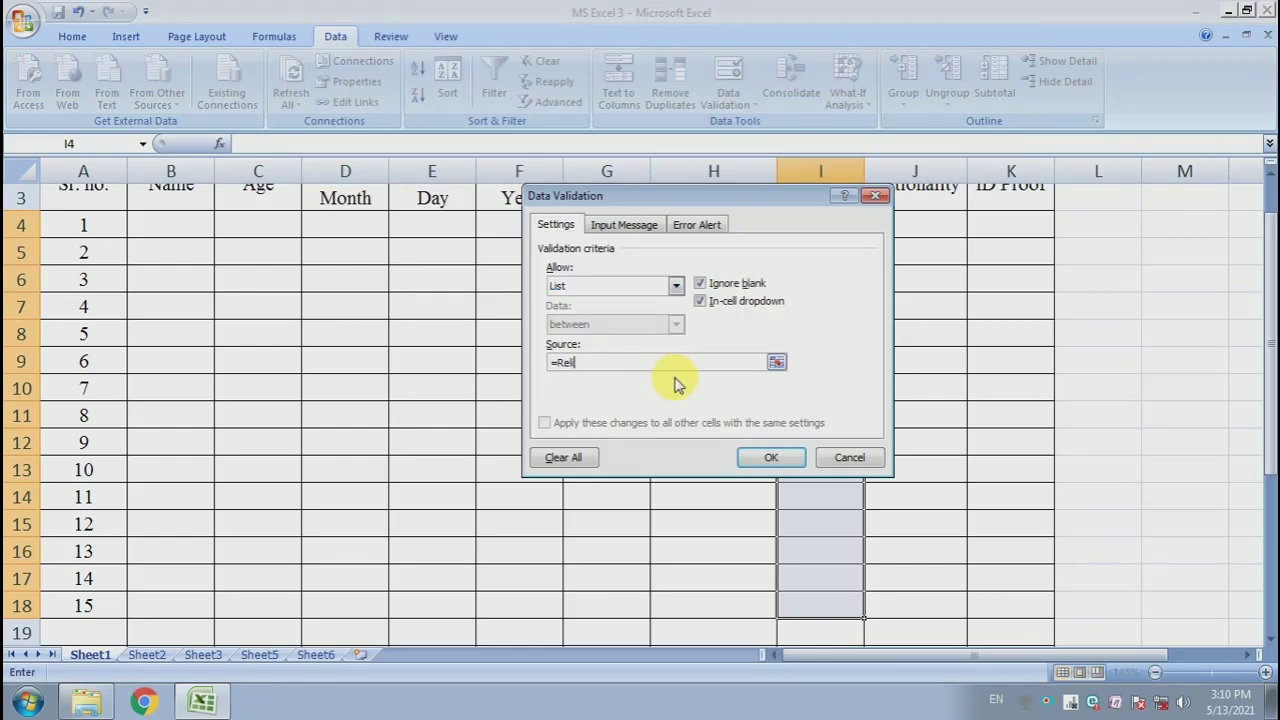
pyautogui.write('=Religion')
pyautogui.click(771, 457)
# - Add a list validation to the Nationality cells J4:J18 sourced from the Nationality named range
pyautogui.scroll(1, 837, 374)
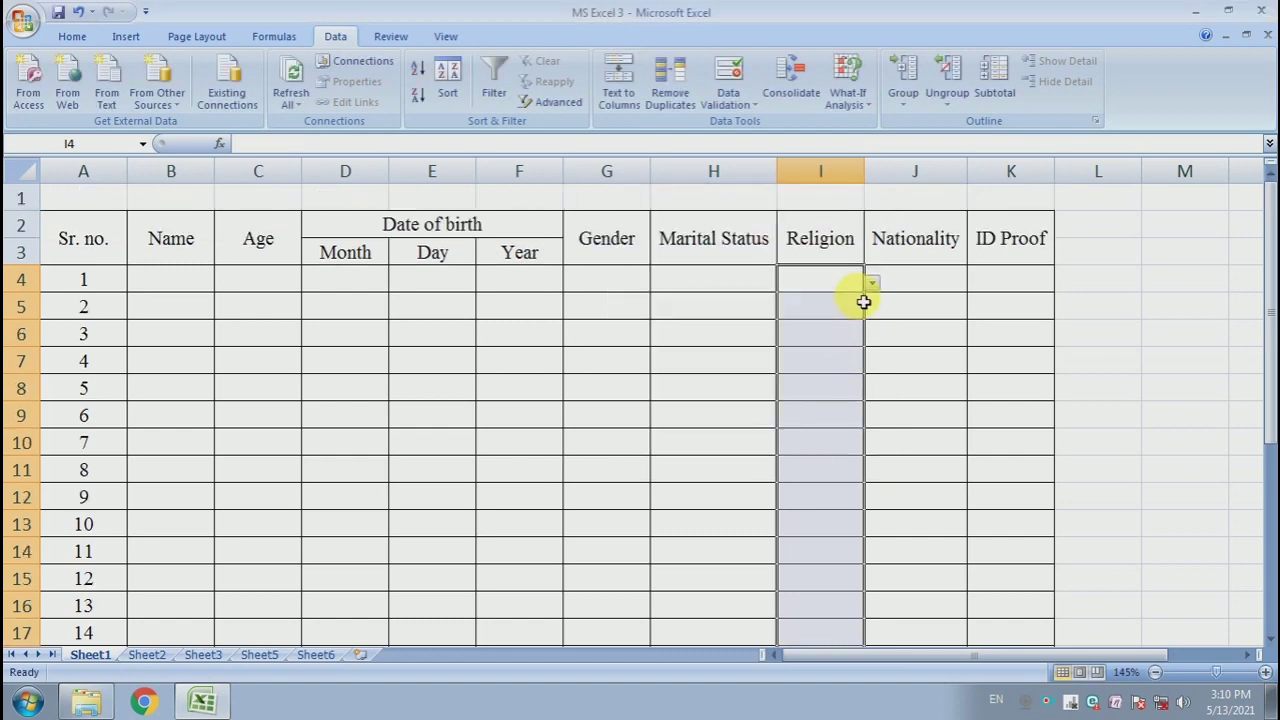
pyautogui.click(860, 302)
pyautogui.moveTo(928, 279); pyautogui.dragTo(937, 619)
pyautogui.scroll(1, 950, 625)
pyautogui.click(728, 100)
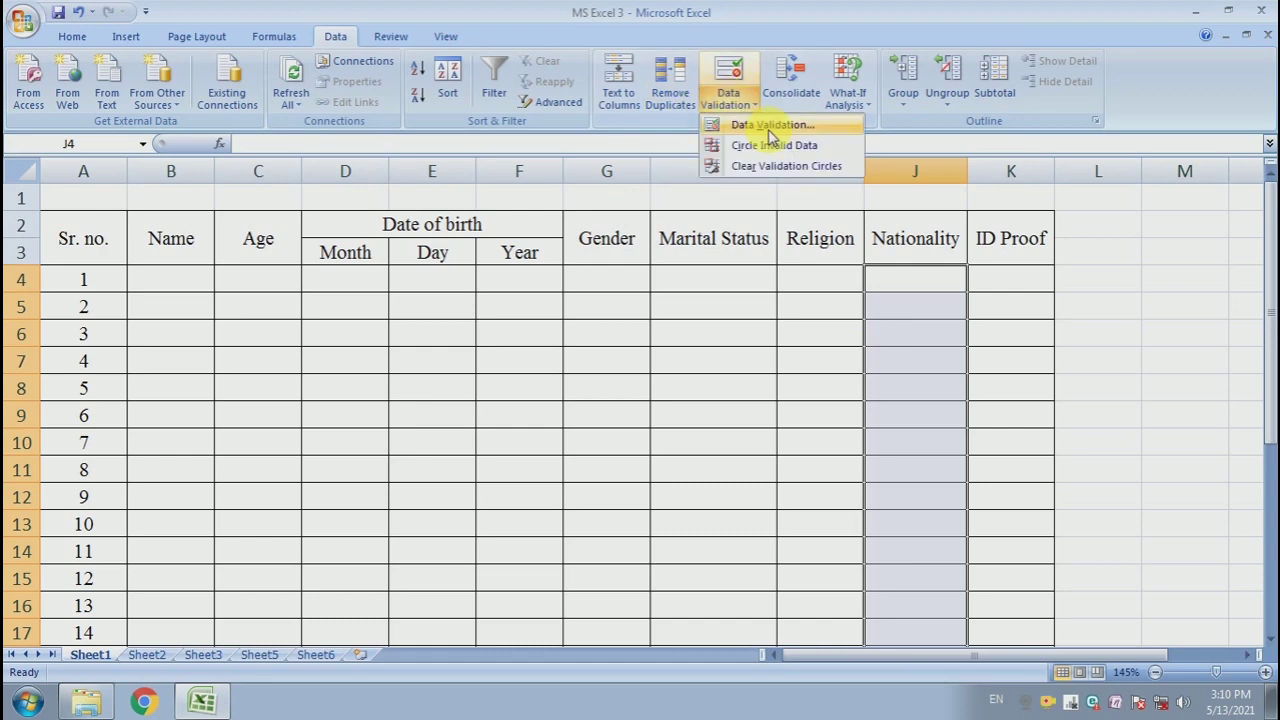
pyautogui.click(766, 126)
pyautogui.click(594, 287)
pyautogui.click(600, 336)
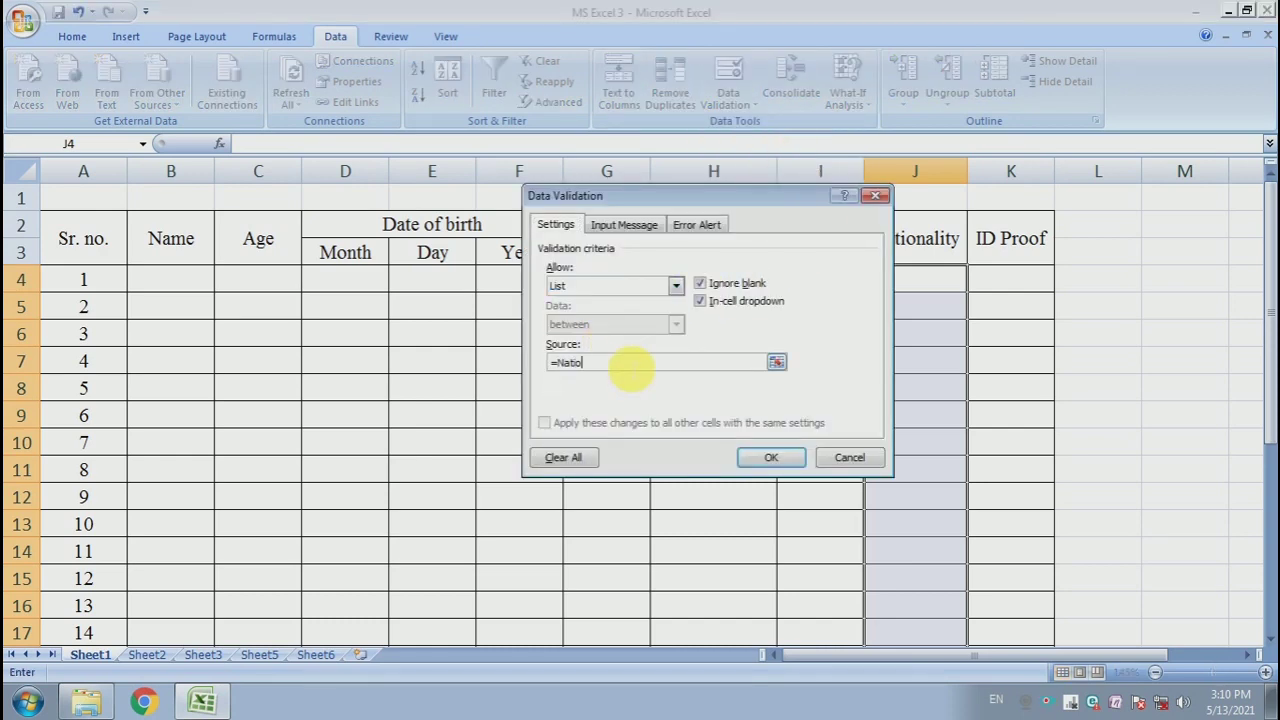
pyautogui.click(765, 457)
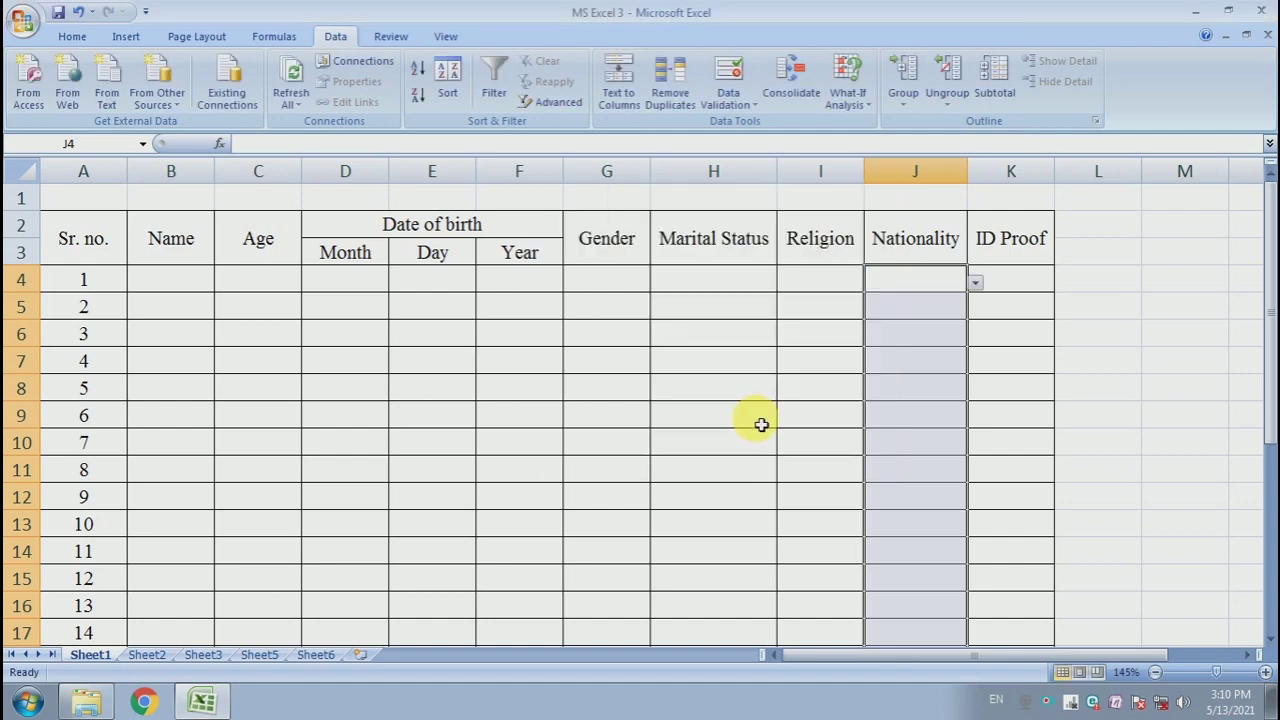
# - Add a list validation to the ID Proof cells K4:K18 with source =ID_Proof
pyautogui.click(1000, 361)
pyautogui.moveTo(997, 286); pyautogui.dragTo(1025, 620)
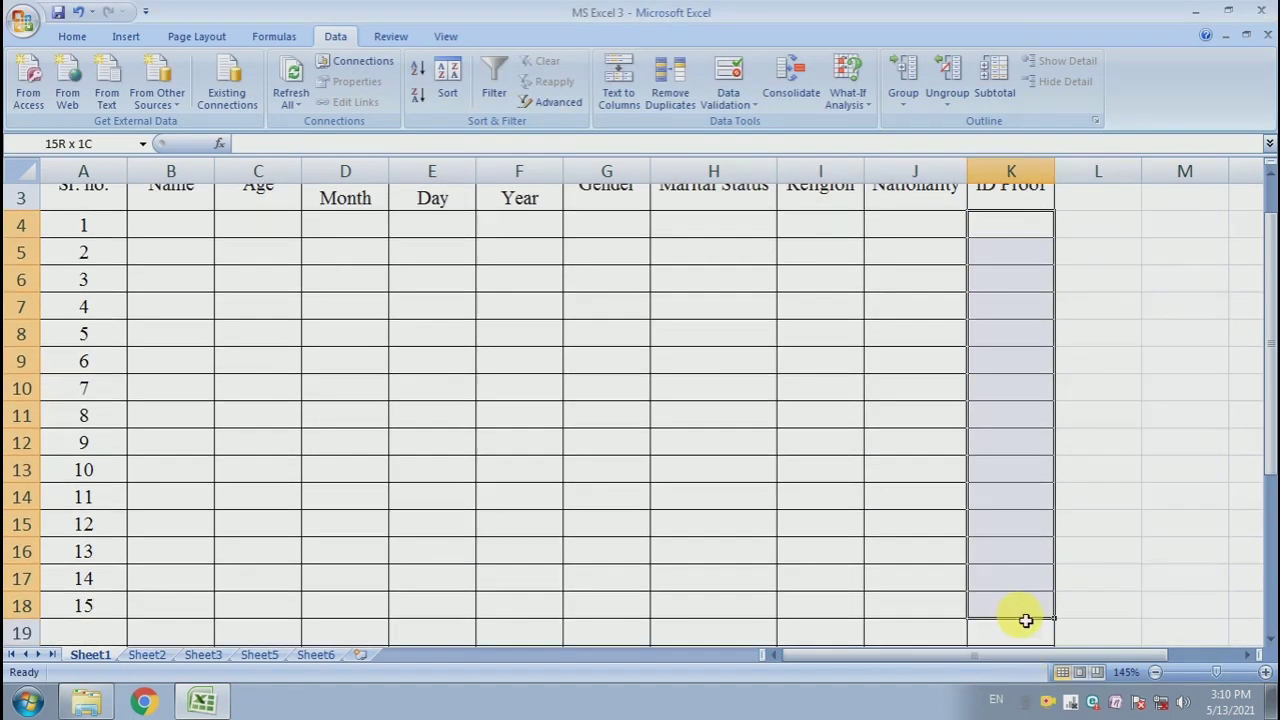
pyautogui.scroll(1, 993, 447)
pyautogui.click(728, 98)
pyautogui.click(745, 123)
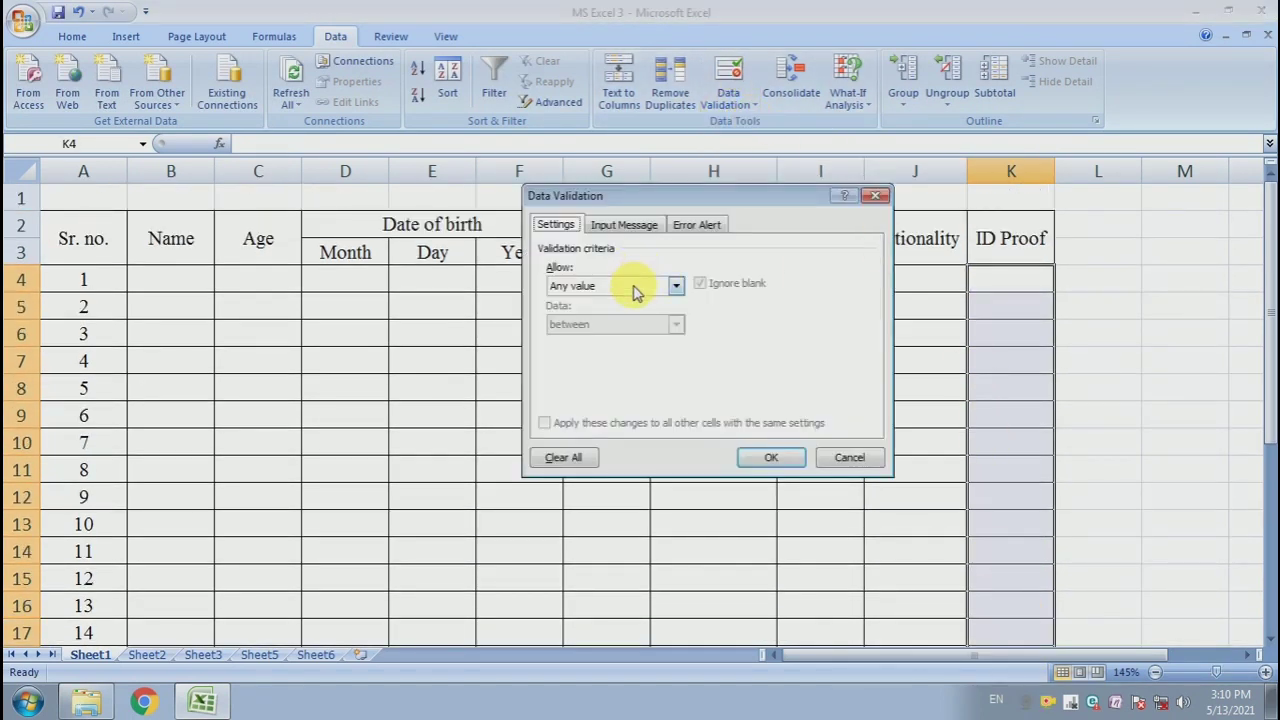
pyautogui.click(645, 286)
pyautogui.click(655, 337)
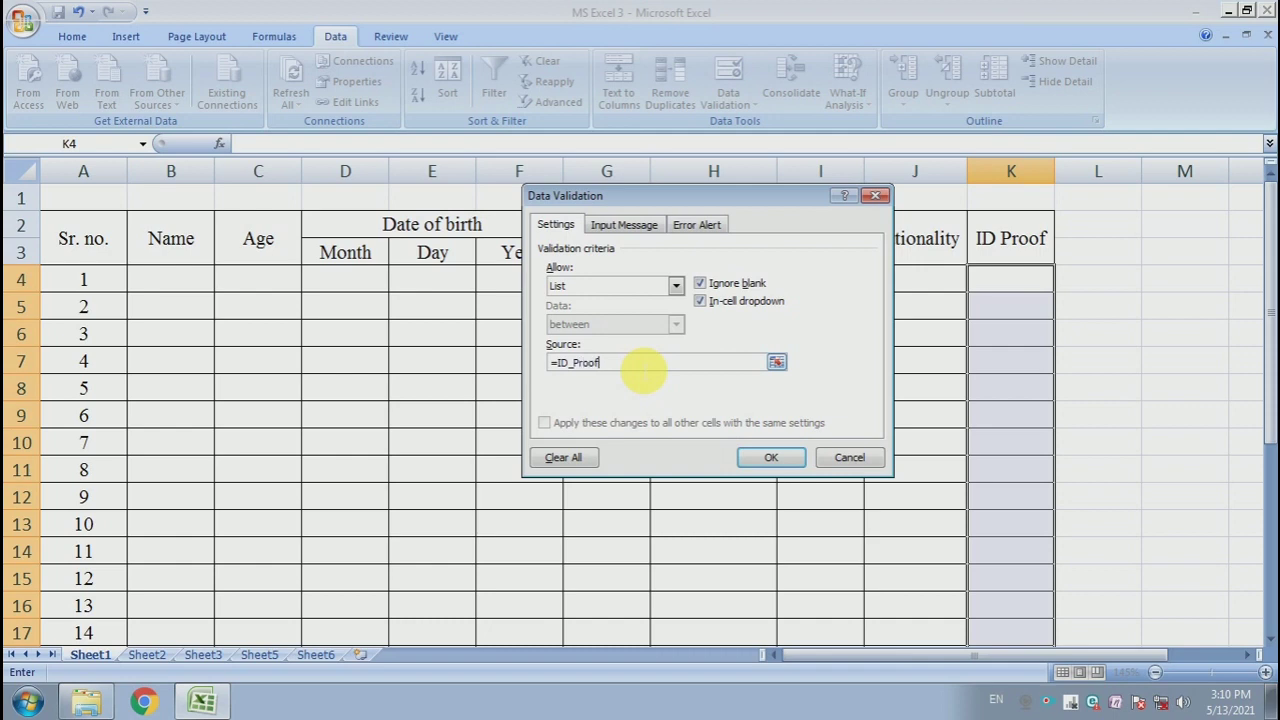
pyautogui.click(771, 457)
# - Widen the Name column B
pyautogui.click(1006, 360)
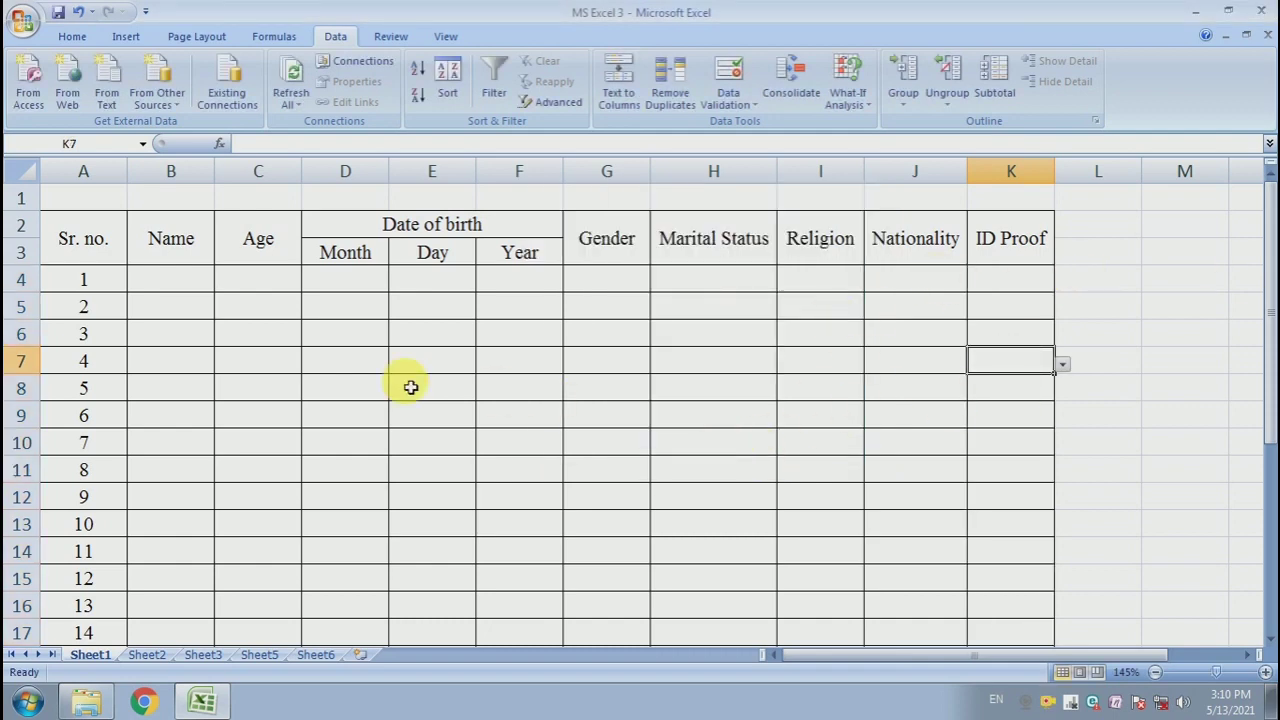
pyautogui.moveTo(220, 177); pyautogui.dragTo(288, 198)
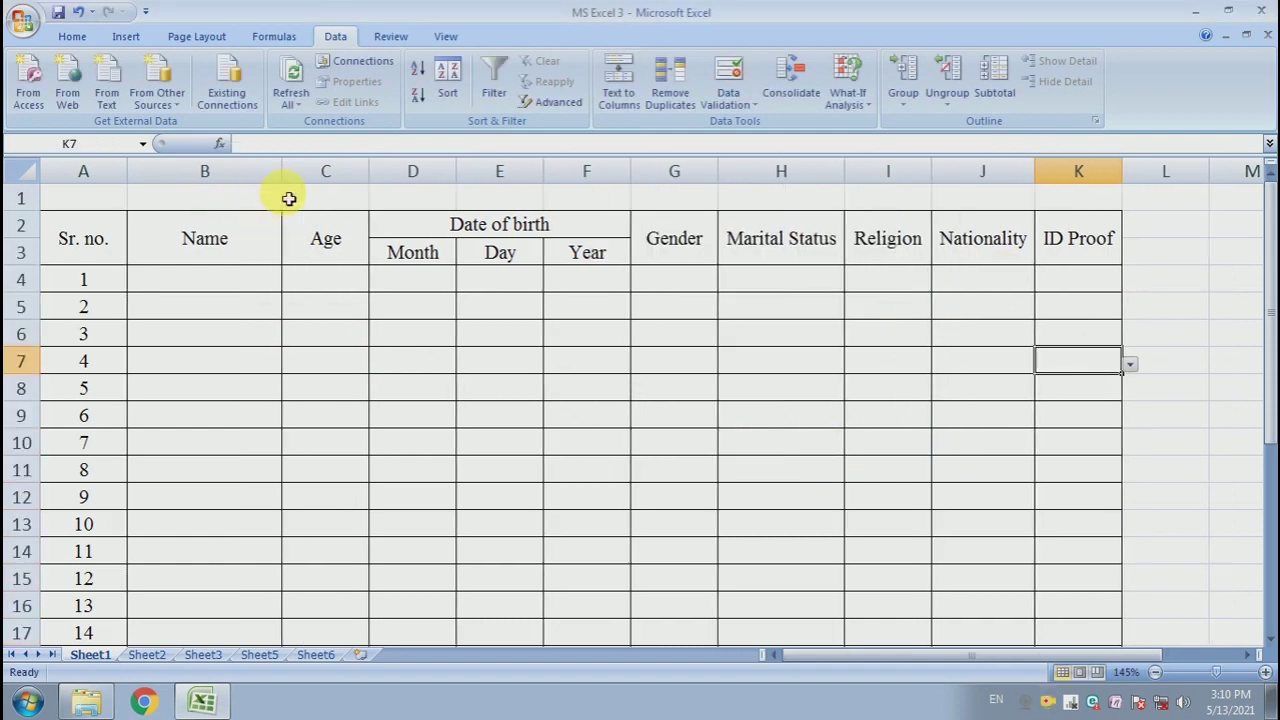
# - Check the dropdown lists in cells across the Date of birth, Marital Status, Religion, Nationality and ID Proof columns
pyautogui.click(527, 389)
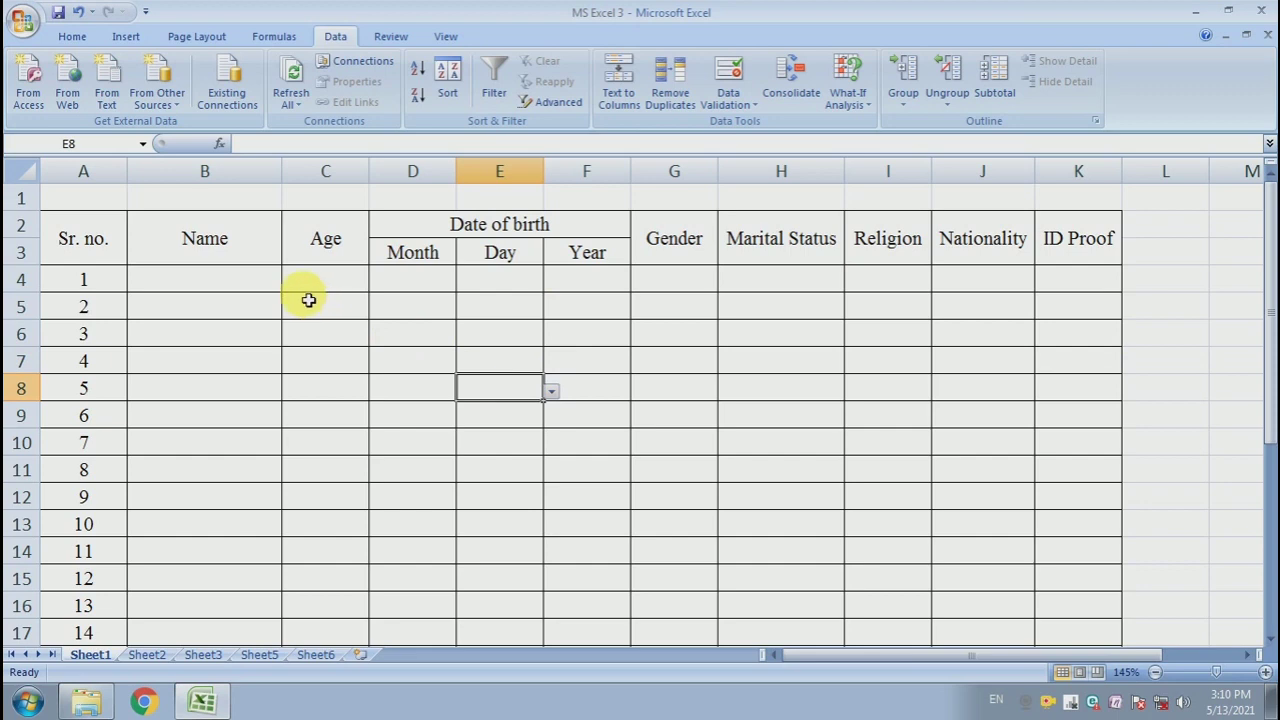
pyautogui.click(178, 287)
pyautogui.click(649, 358)
pyautogui.click(830, 302)
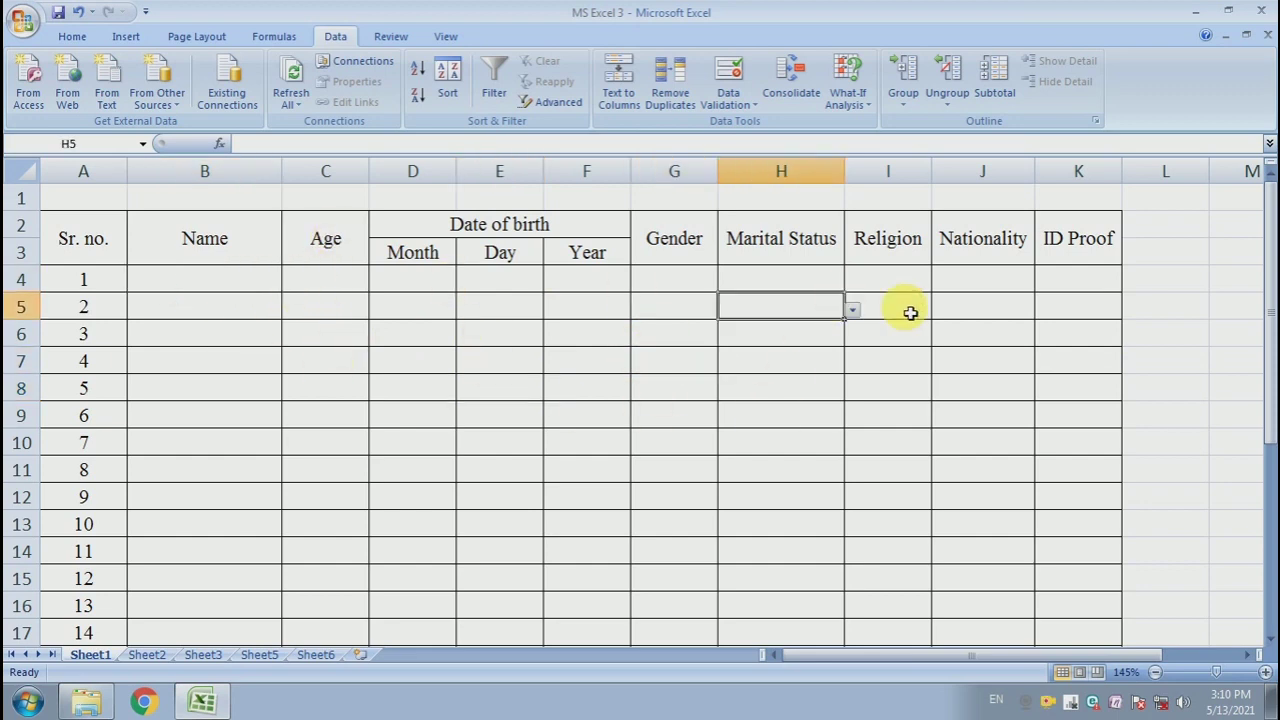
pyautogui.click(910, 313)
pyautogui.click(983, 309)
pyautogui.click(1087, 312)
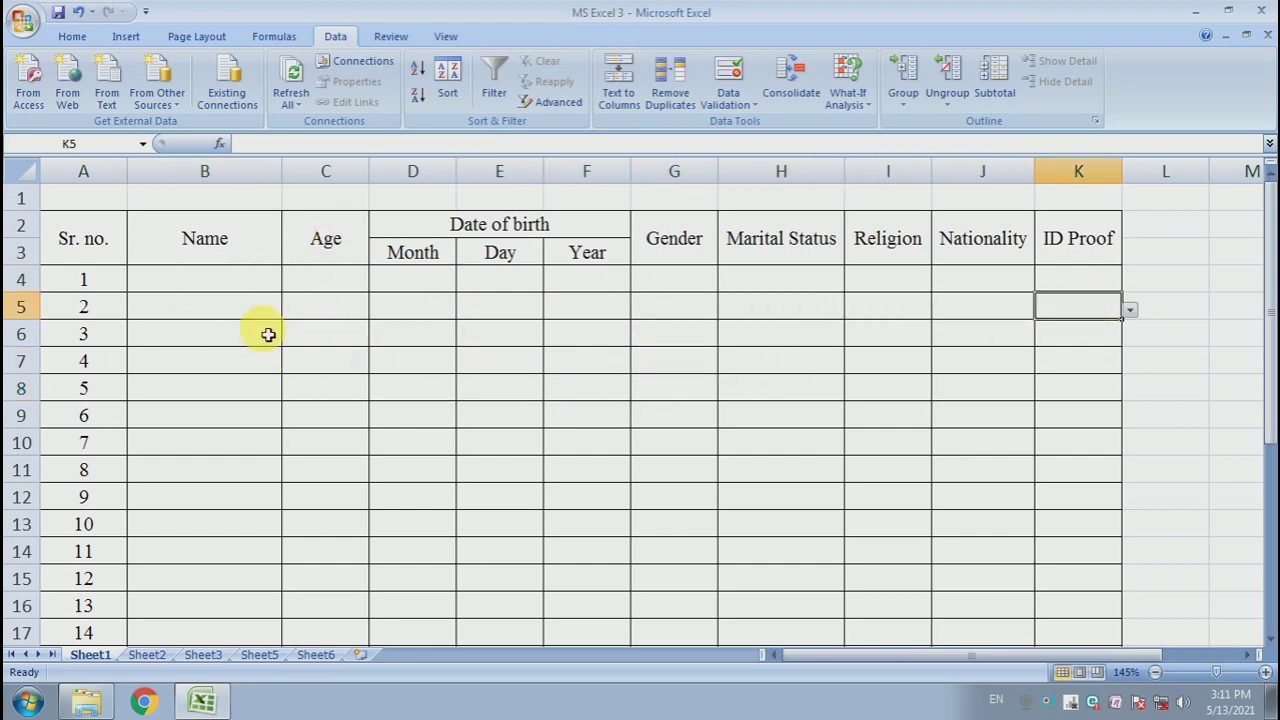
# - Enter a person's name in the first Name cell, B4
pyautogui.click(204, 289)
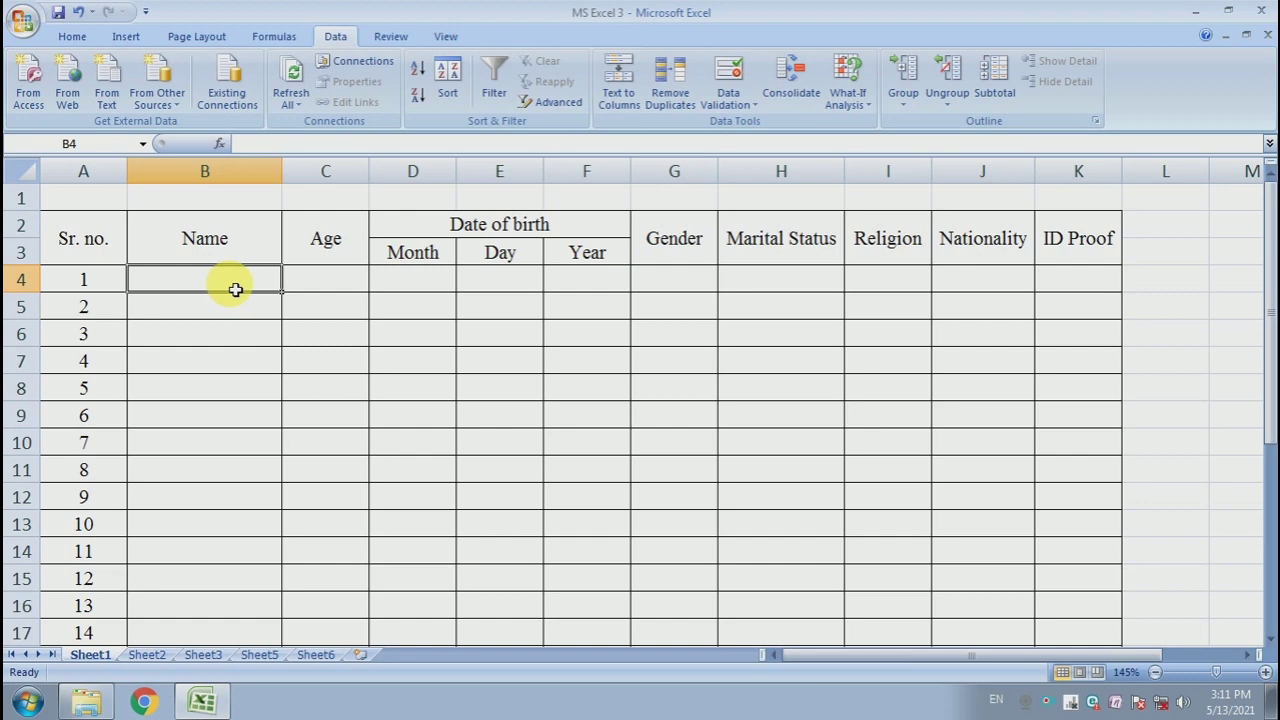
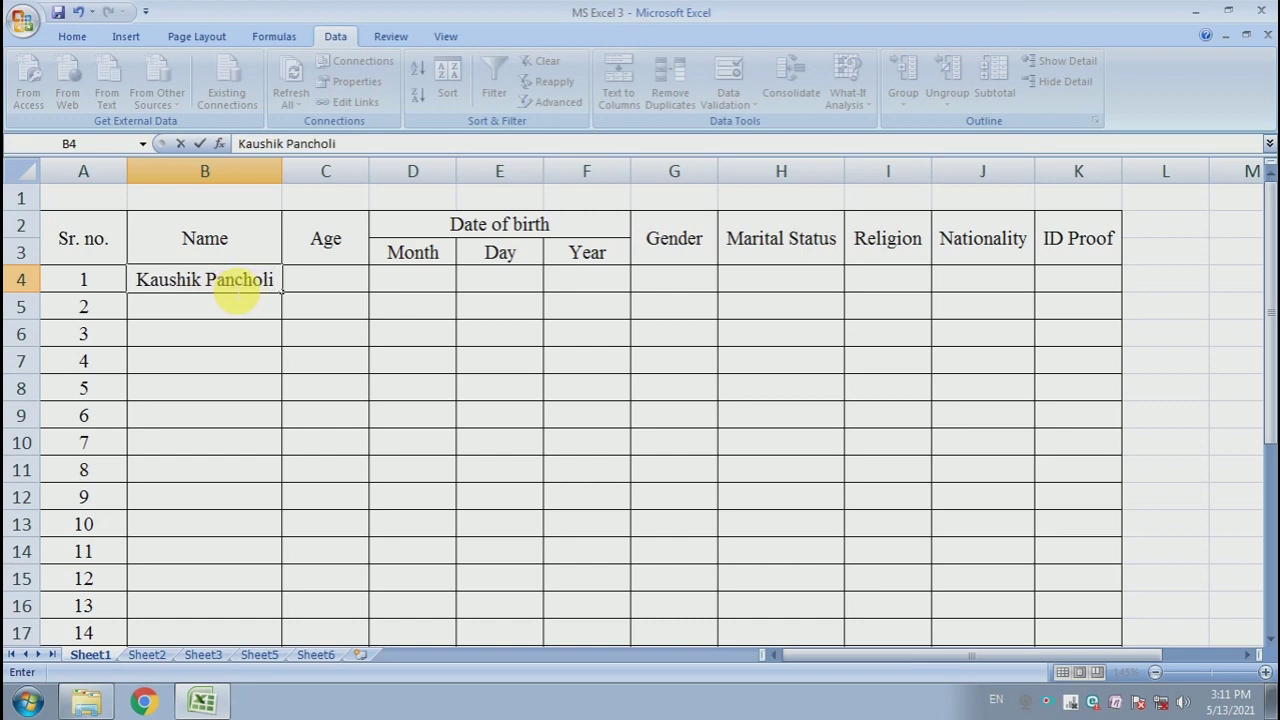
# - Choose 27 Years from the Age dropdown in cell C4
pyautogui.press('Tab')
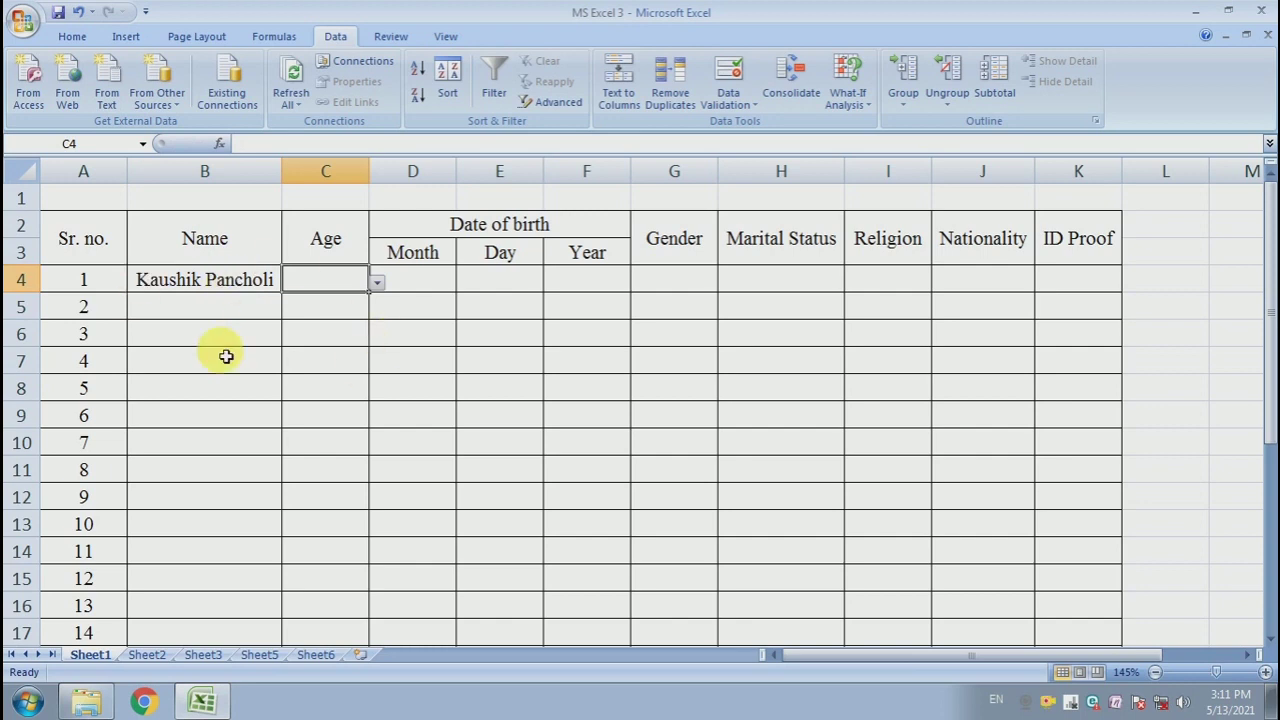
pyautogui.click(379, 284)
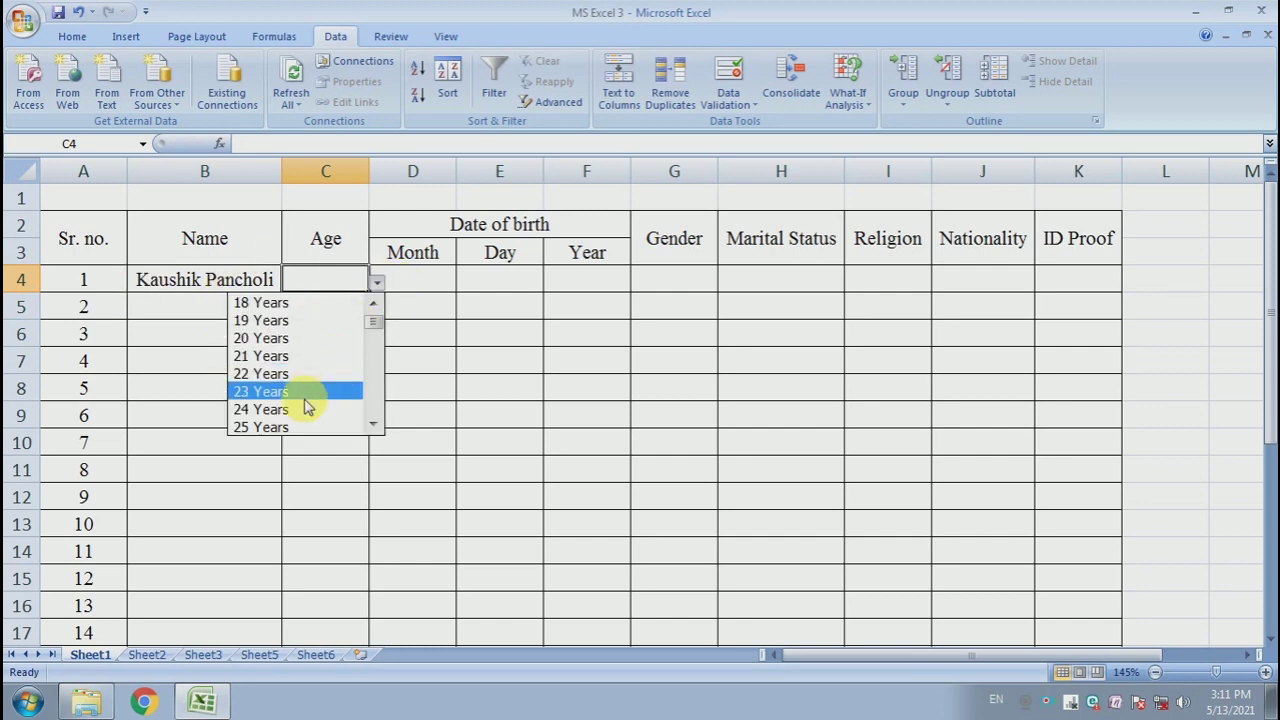
pyautogui.scroll(-1, 380, 330)
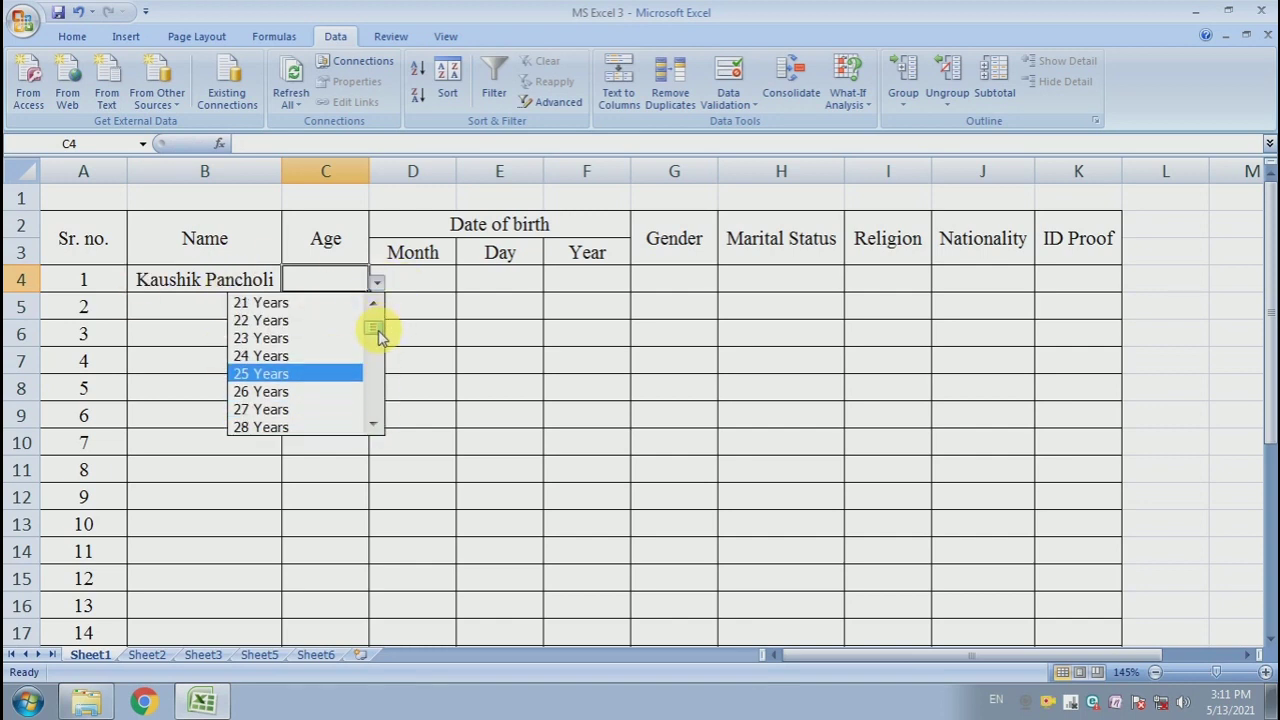
pyautogui.click(331, 409)
# - Pick April, 16 and 1994 from the Month, Day and Year dropdowns in D4:F4
pyautogui.click(420, 286)
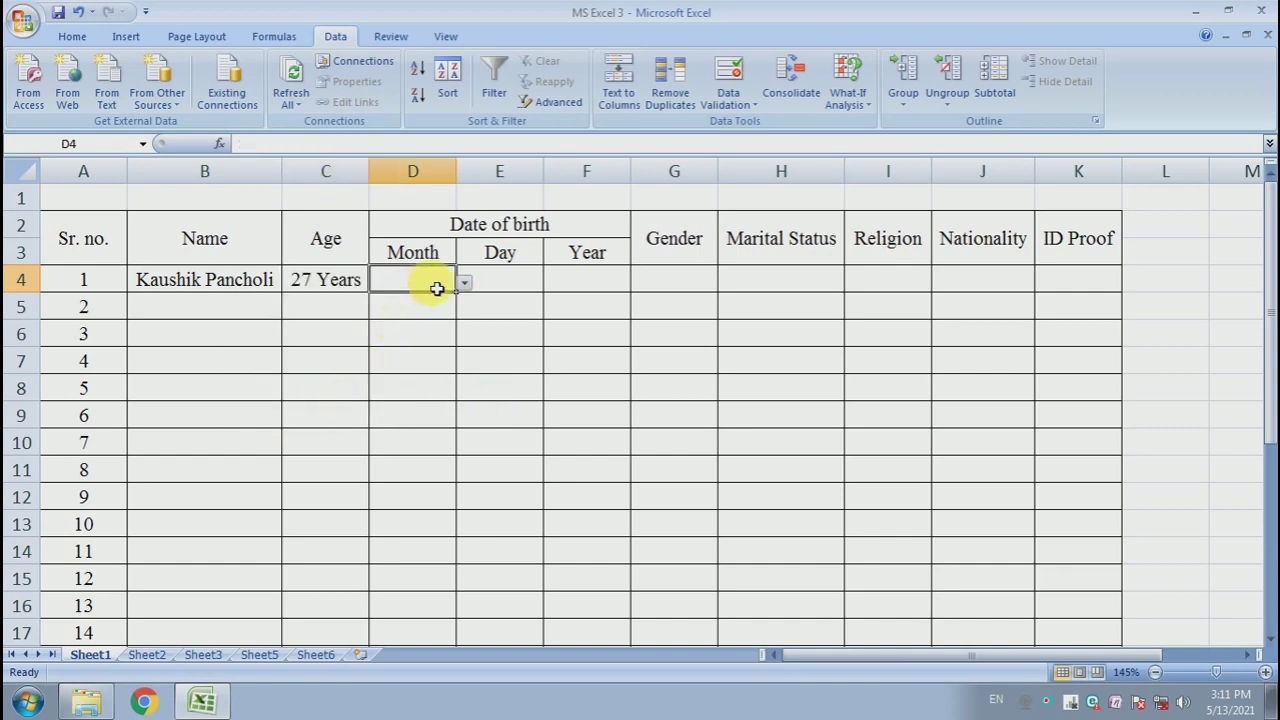
pyautogui.click(463, 284)
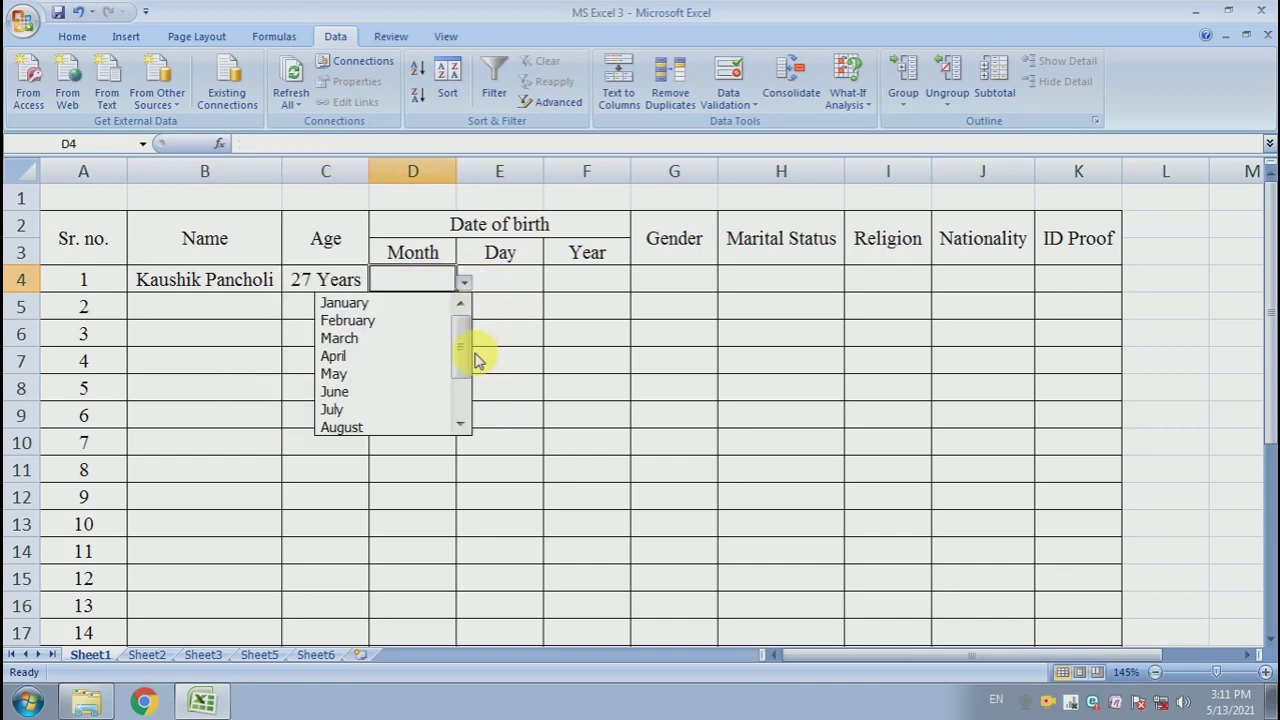
pyautogui.click(390, 360)
pyautogui.click(500, 279)
pyautogui.click(550, 283)
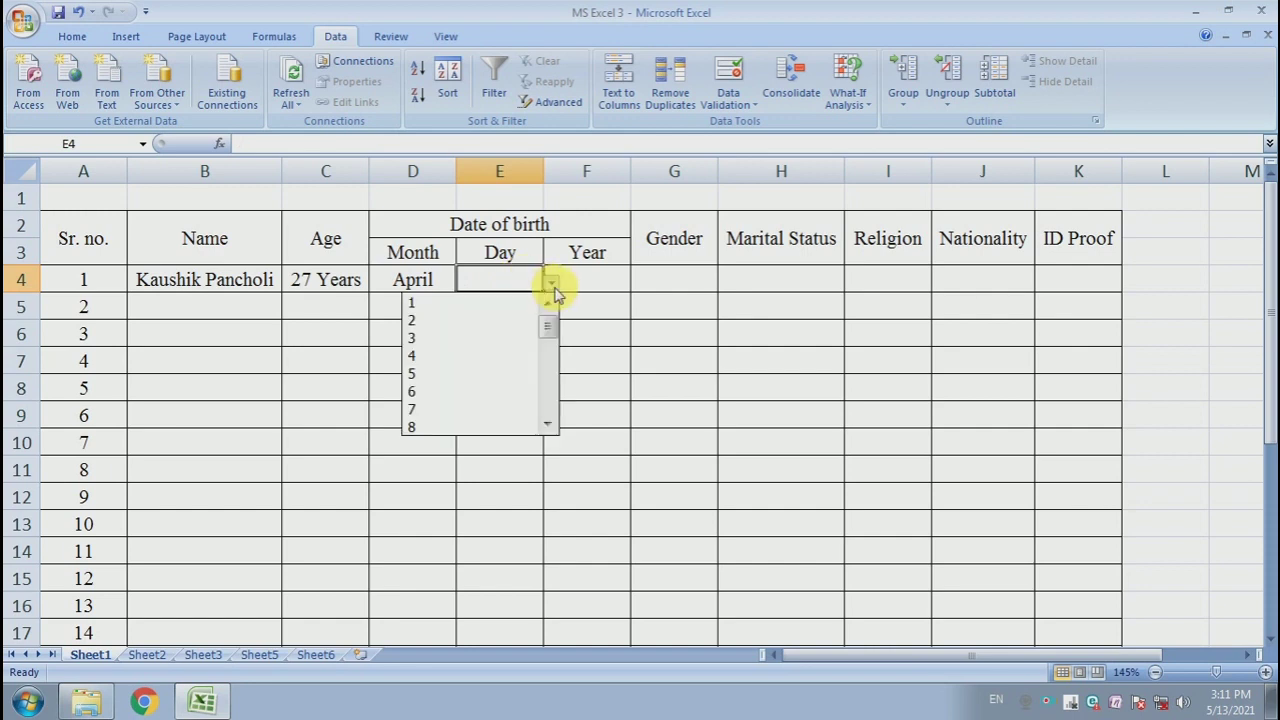
pyautogui.moveTo(550, 330); pyautogui.dragTo(551, 366)
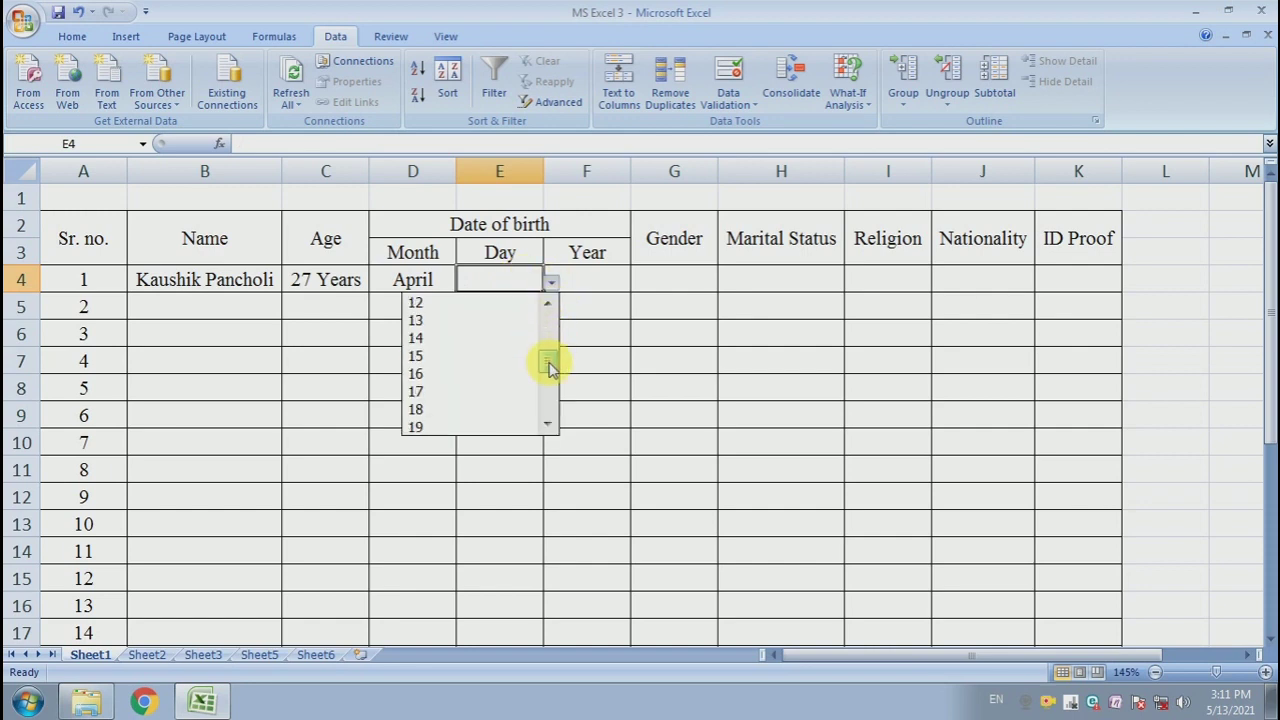
pyautogui.click(477, 366)
pyautogui.click(600, 281)
pyautogui.click(639, 284)
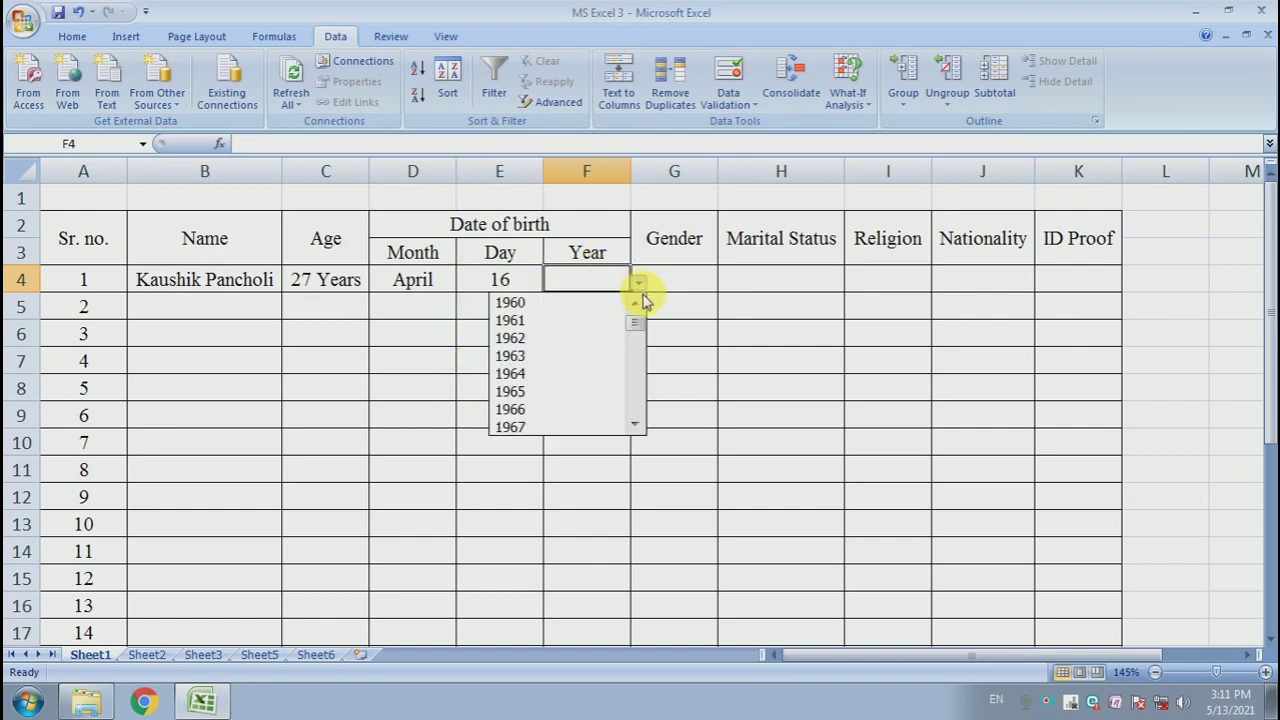
pyautogui.moveTo(640, 348); pyautogui.dragTo(642, 372)
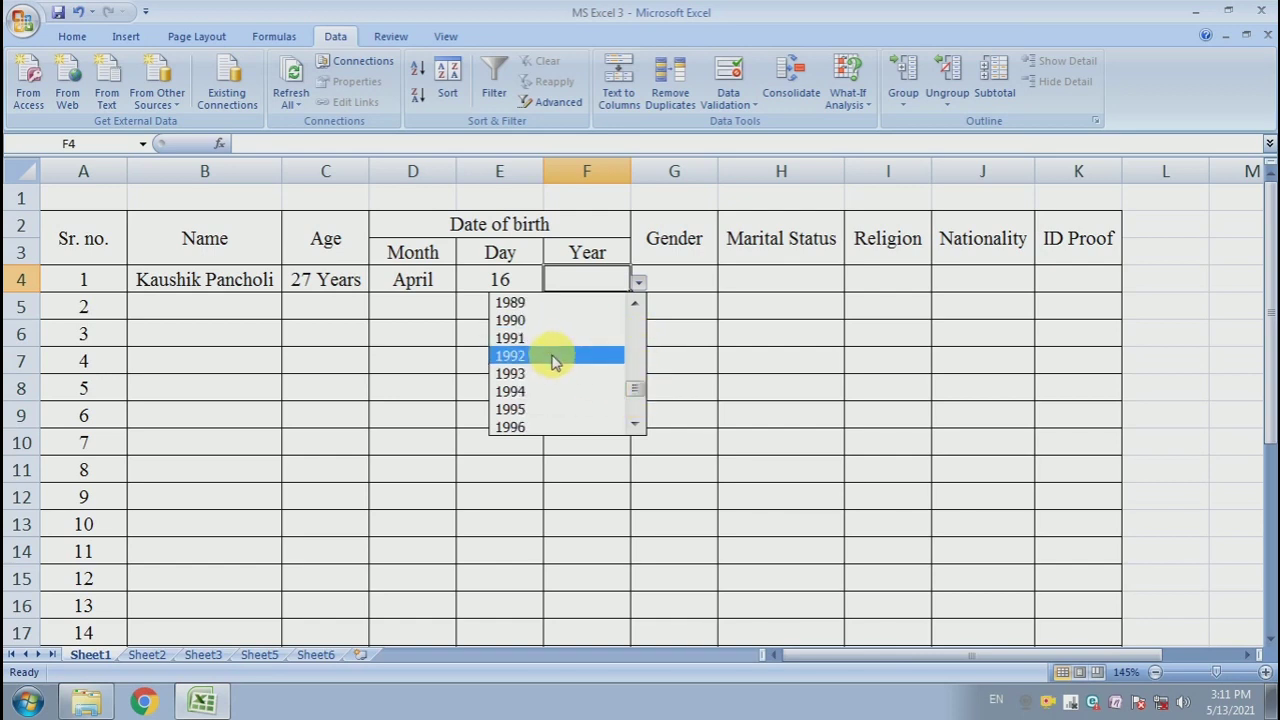
pyautogui.click(557, 391)
pyautogui.press('Tab')
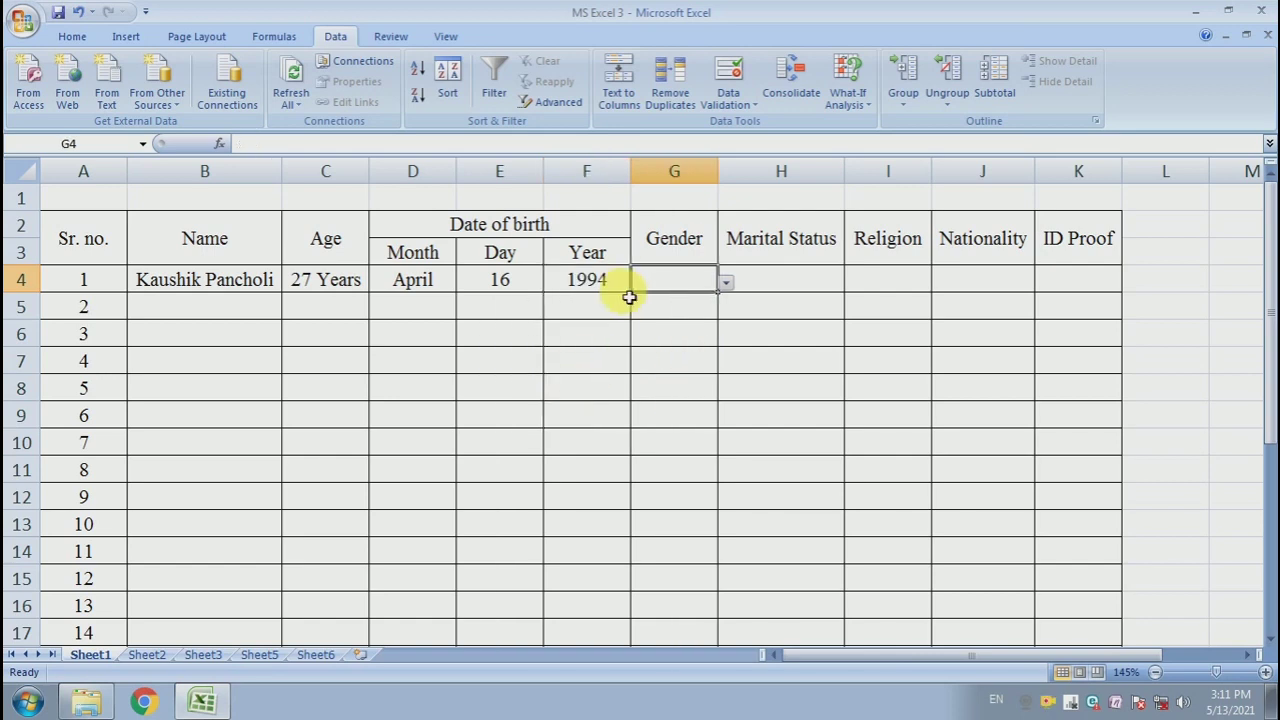
# - Choose Male for Gender in G4 and Single for Marital Status in H4
pyautogui.click(725, 284)
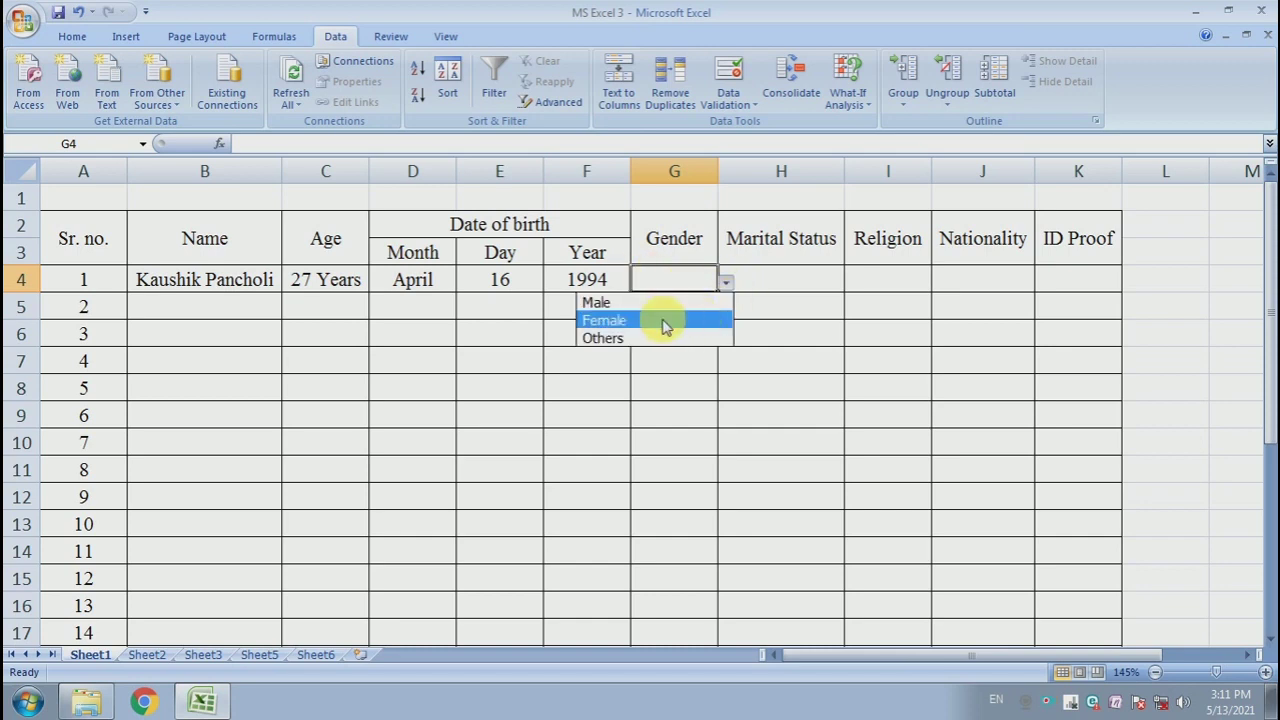
pyautogui.click(666, 297)
pyautogui.press('Tab')
pyautogui.click(849, 284)
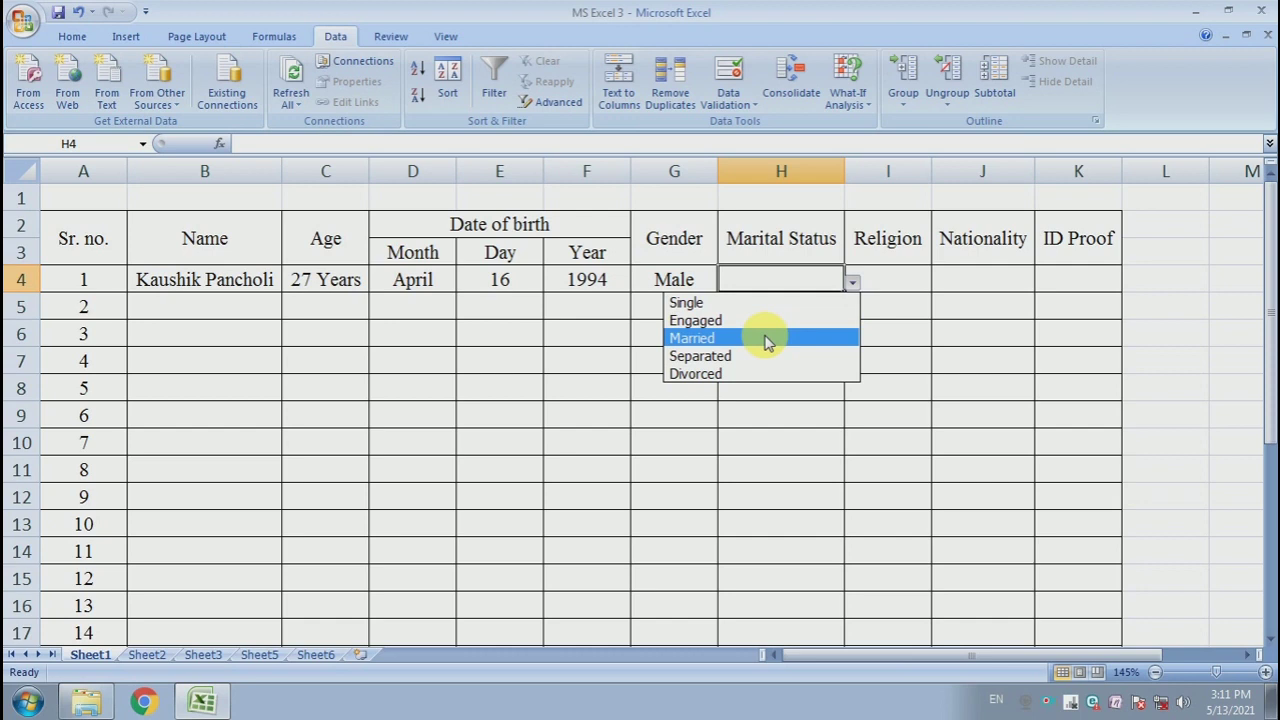
pyautogui.click(757, 302)
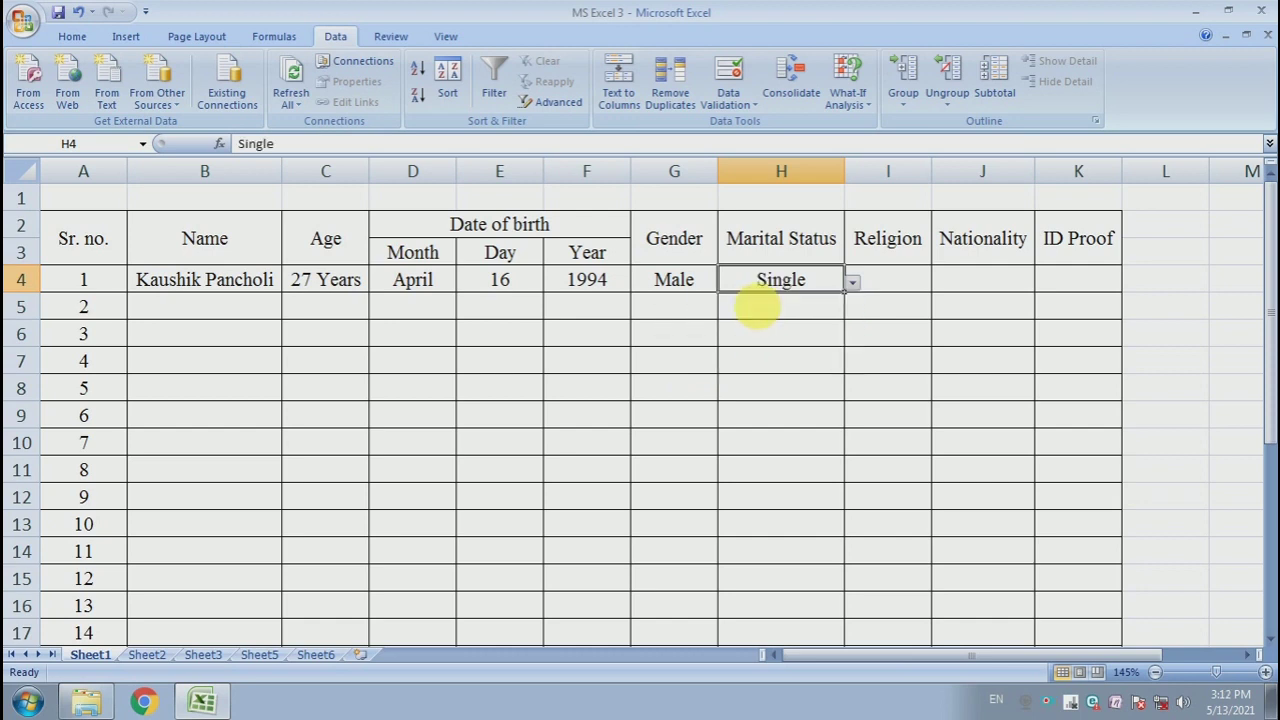
# - Choose Hinduism for Religion in I4 and Indian for Nationality in J4
pyautogui.click(905, 284)
pyautogui.click(938, 284)
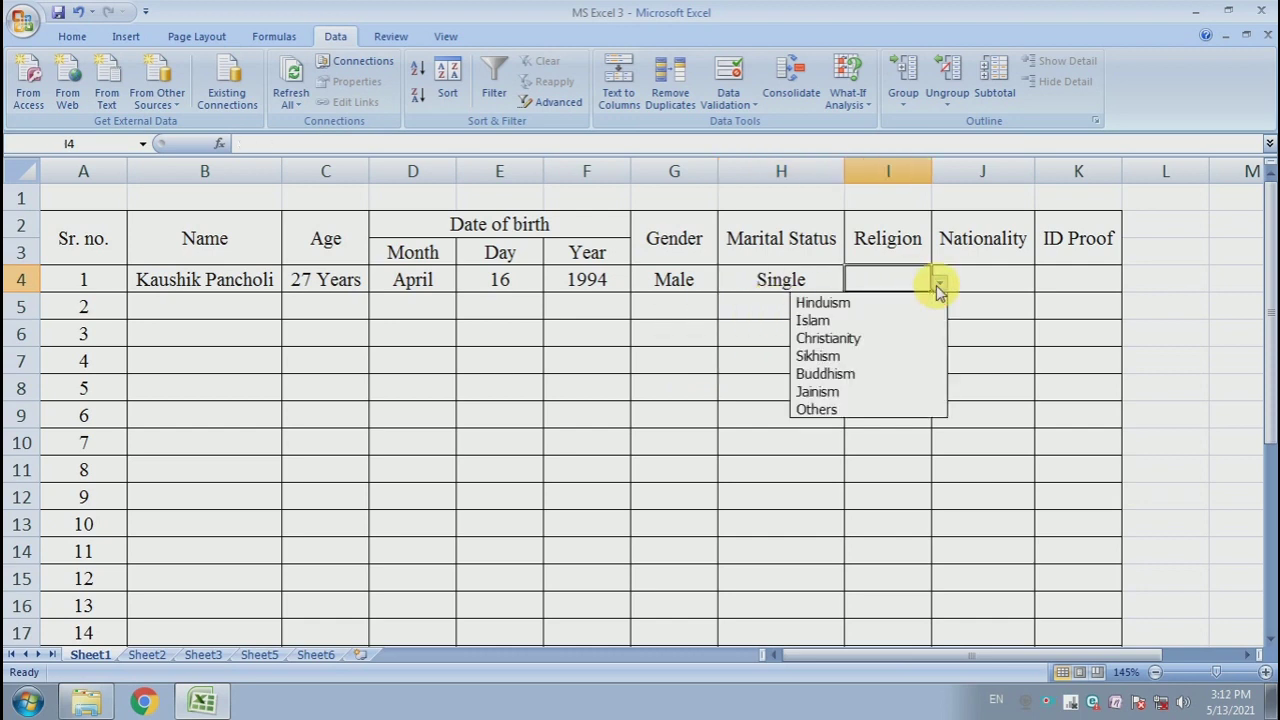
pyautogui.click(866, 303)
pyautogui.click(1012, 293)
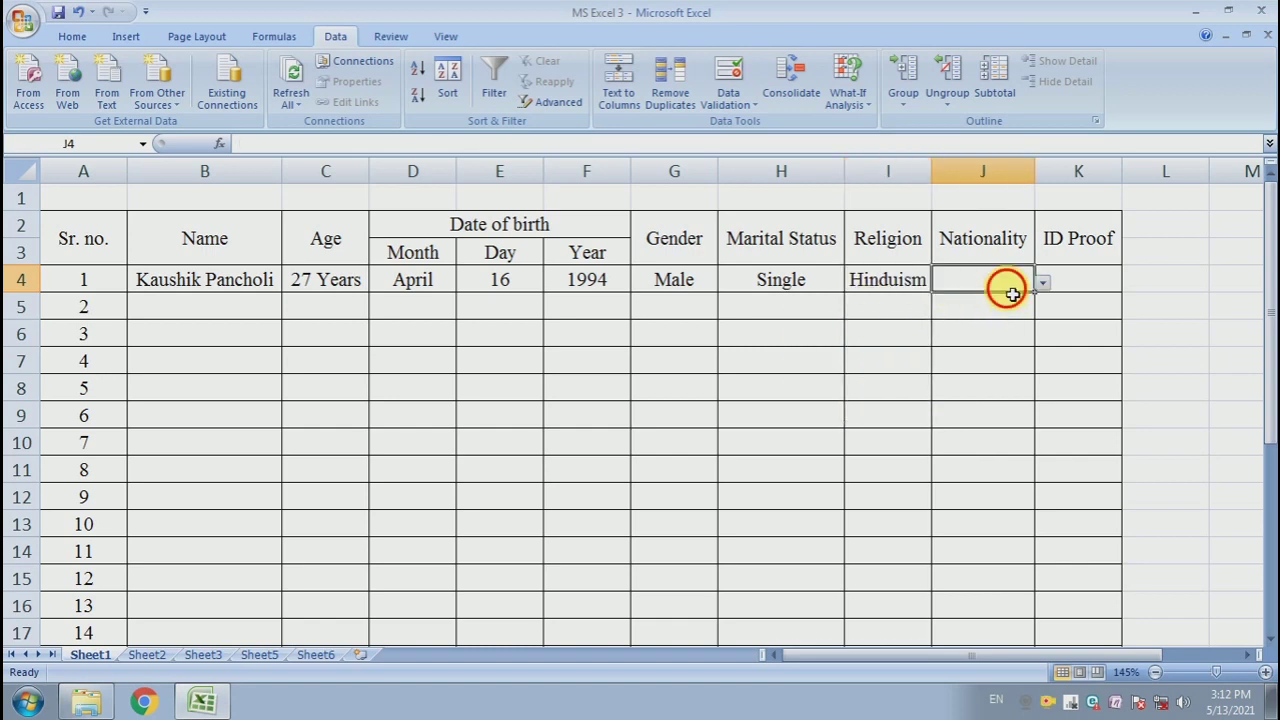
pyautogui.click(1043, 284)
pyautogui.click(991, 297)
# - Choose Aadhar card from the ID Proof dropdown in K4
pyautogui.click(1120, 289)
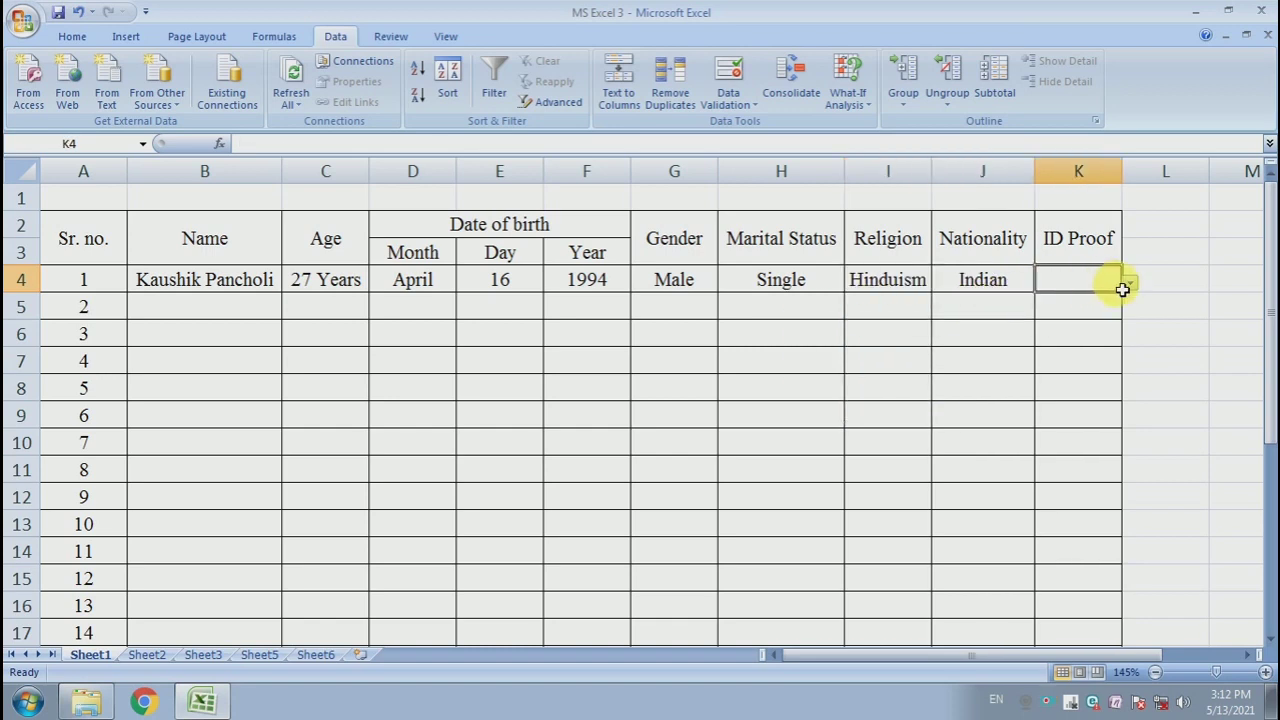
pyautogui.click(1129, 286)
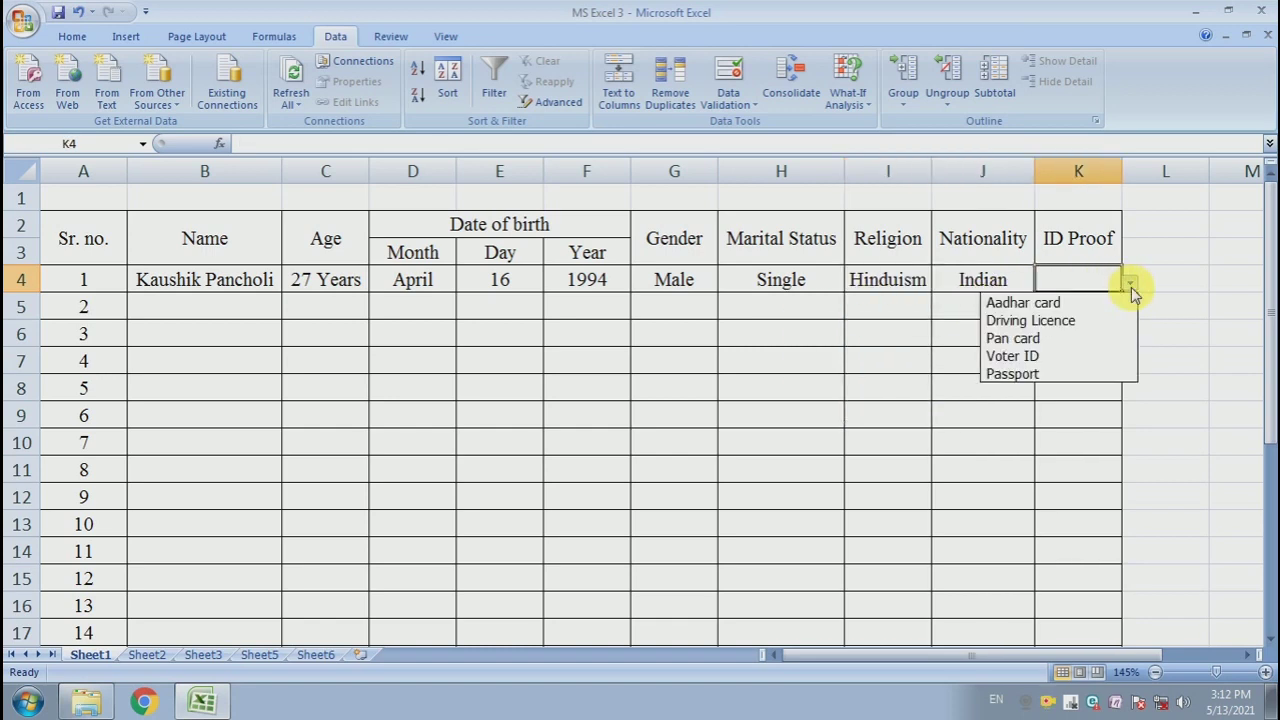
pyautogui.click(1078, 302)
pyautogui.click(1080, 362)
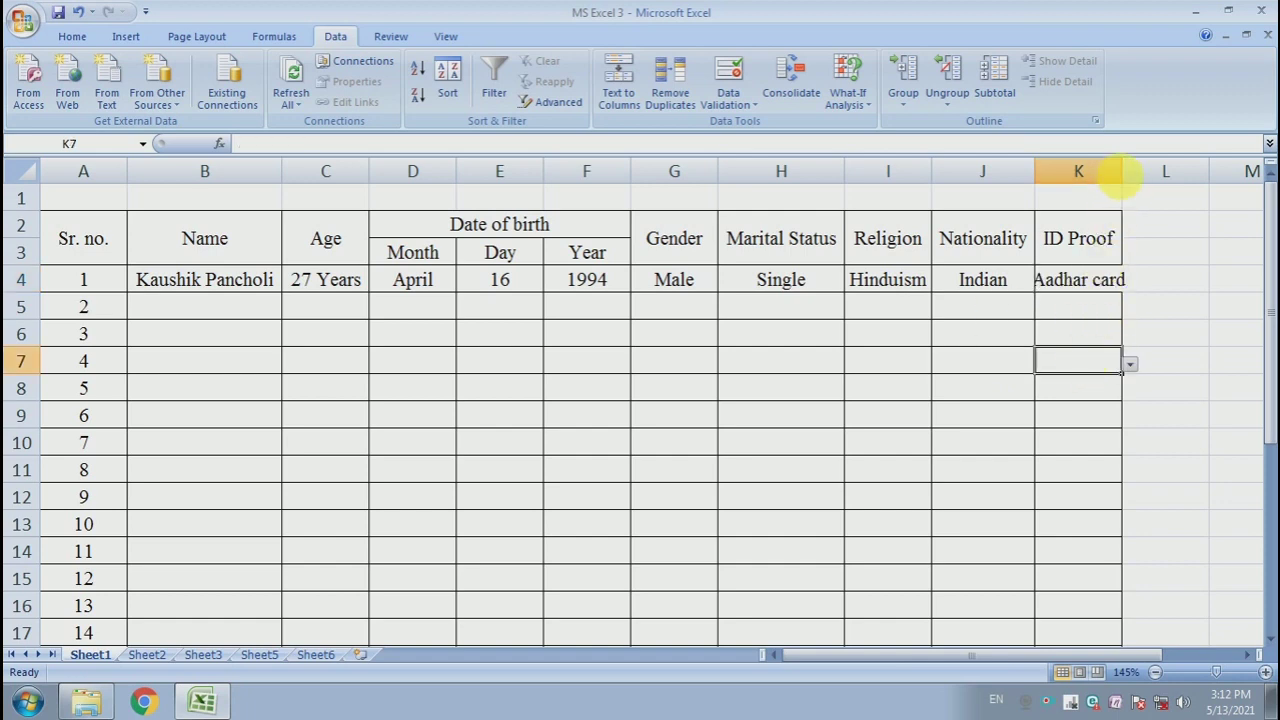
# - Widen the ID Proof column K and slightly widen the Religion column I
pyautogui.moveTo(1120, 176); pyautogui.dragTo(1164, 186)
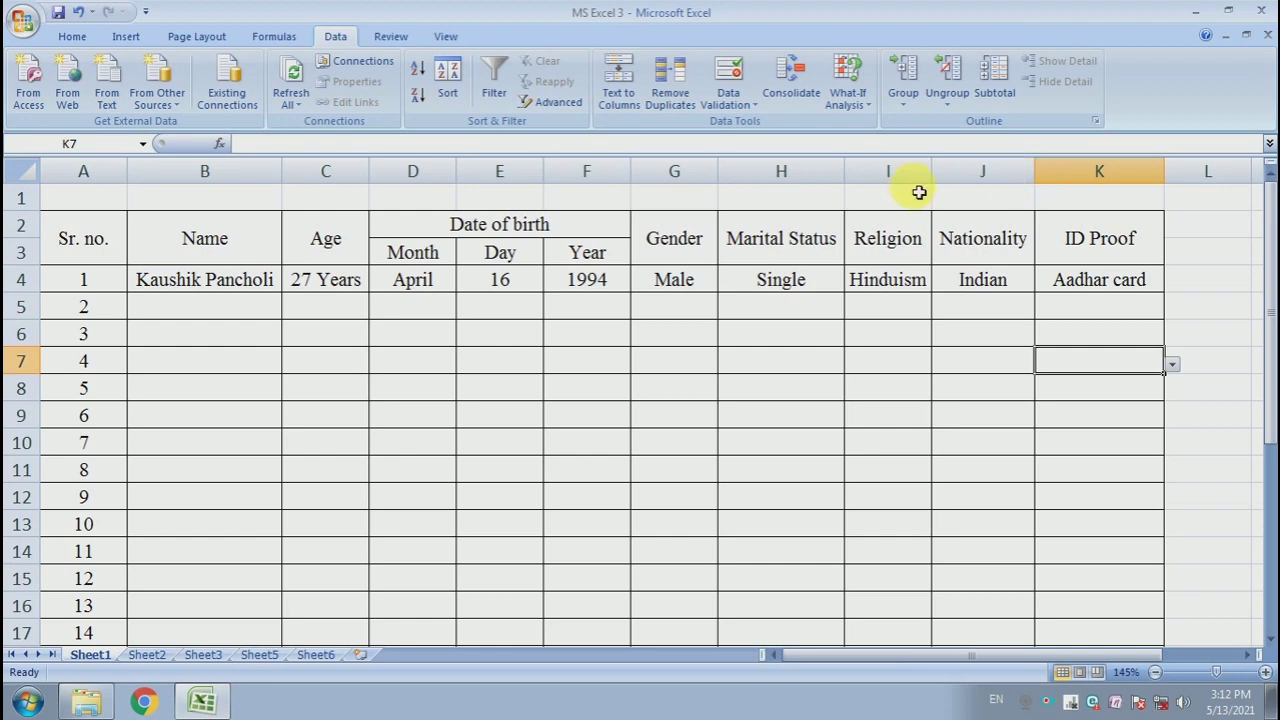
pyautogui.moveTo(936, 172); pyautogui.dragTo(943, 171)
pyautogui.moveTo(943, 171); pyautogui.dragTo(950, 171)
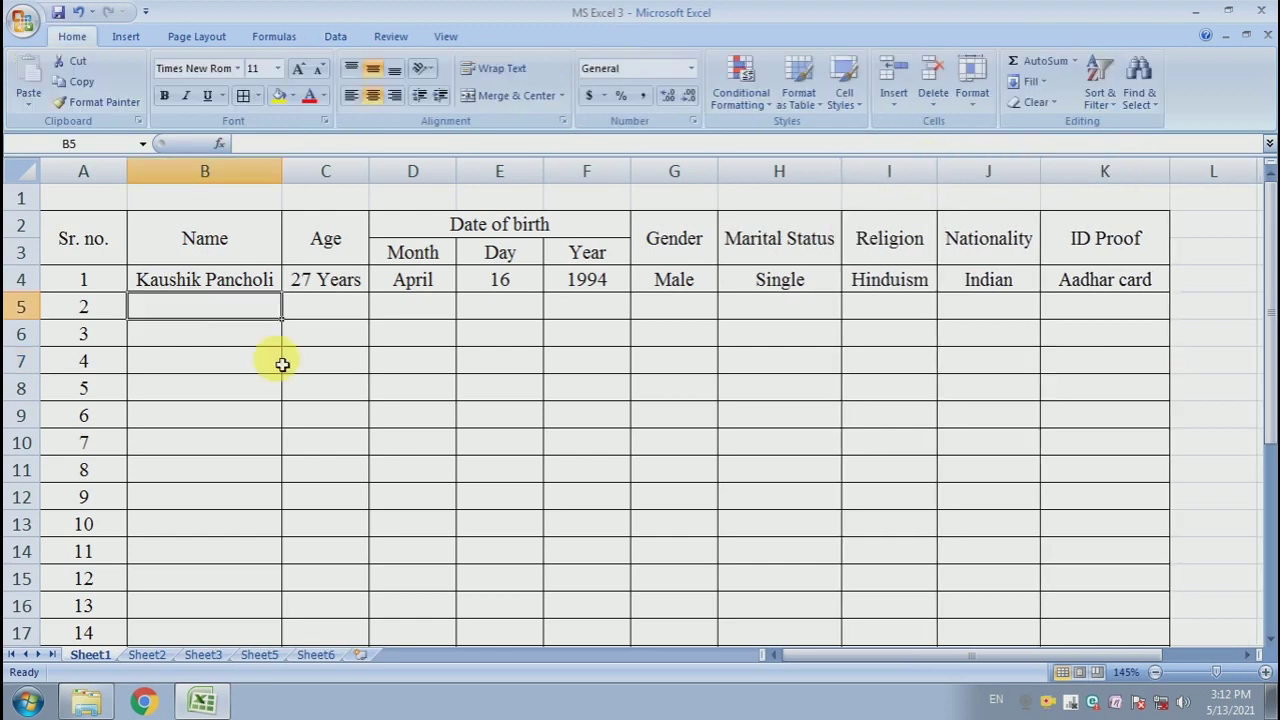
pyautogui.click(337, 363)
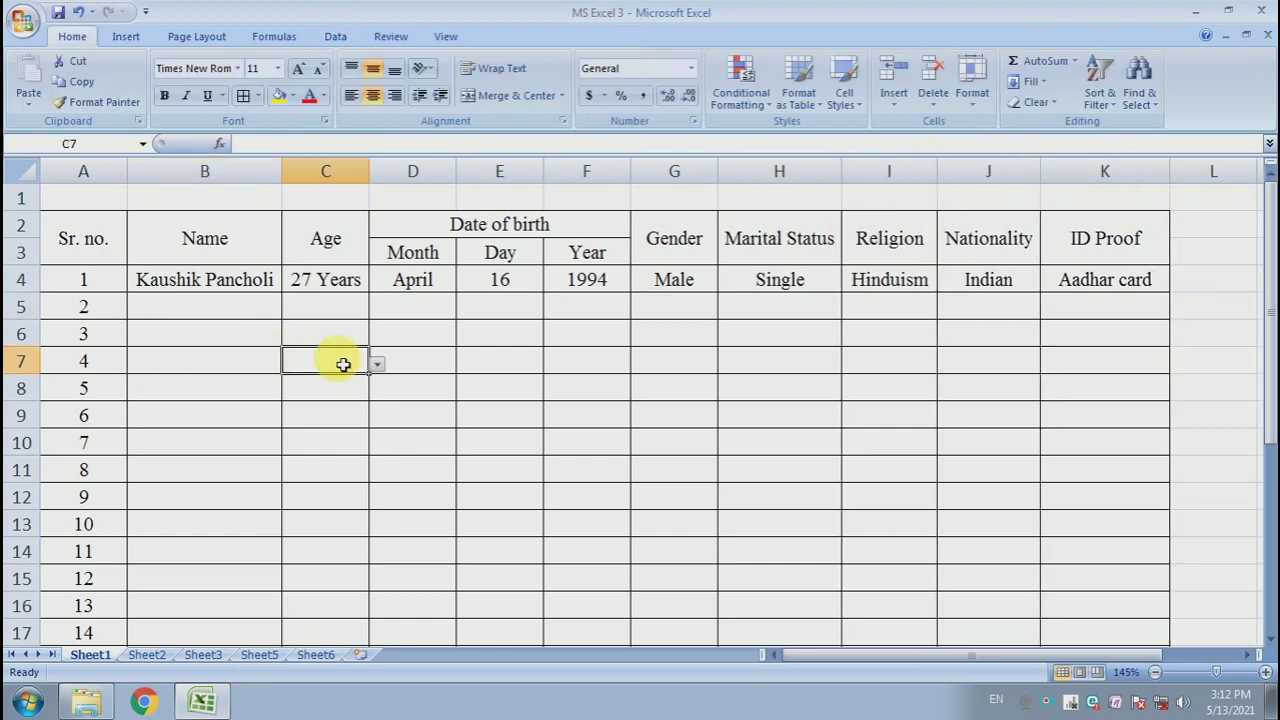
# - Format the header rows A2:K3 with a Dark Blue, Text 2 fill and white bold text
pyautogui.moveTo(82, 244); pyautogui.dragTo(1064, 260)
pyautogui.click(970, 356)
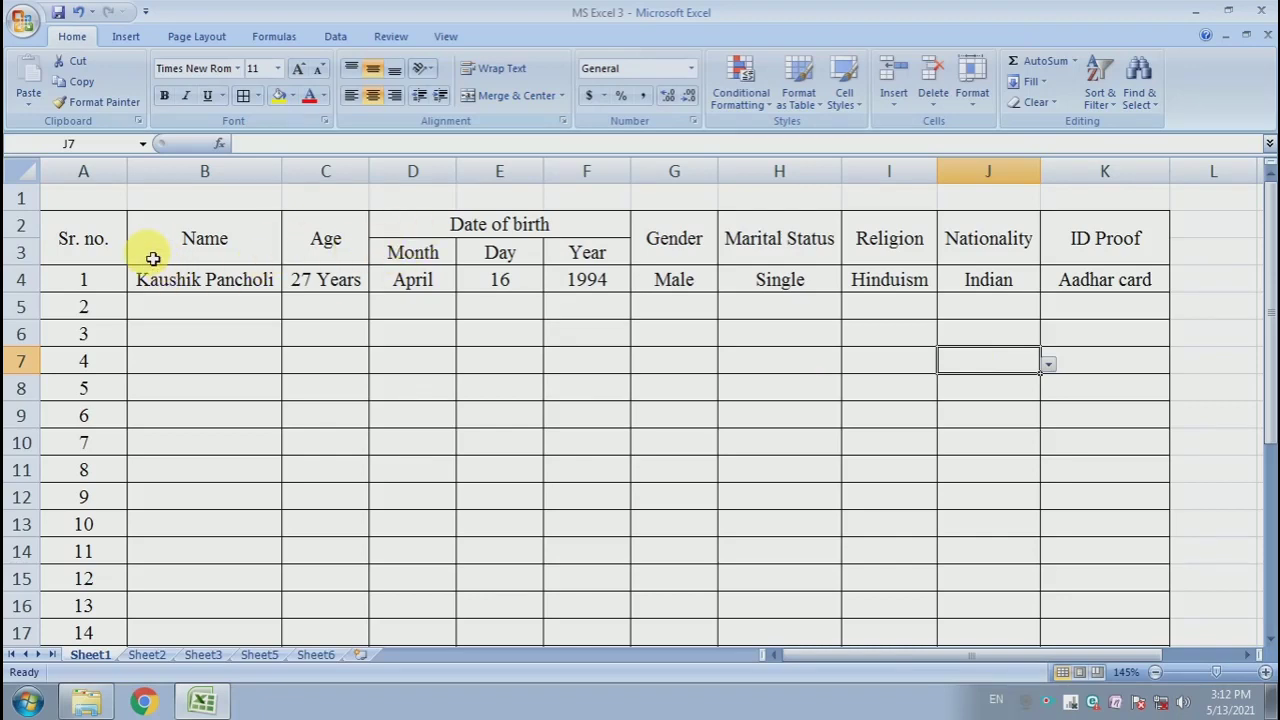
pyautogui.moveTo(122, 247); pyautogui.dragTo(1117, 262)
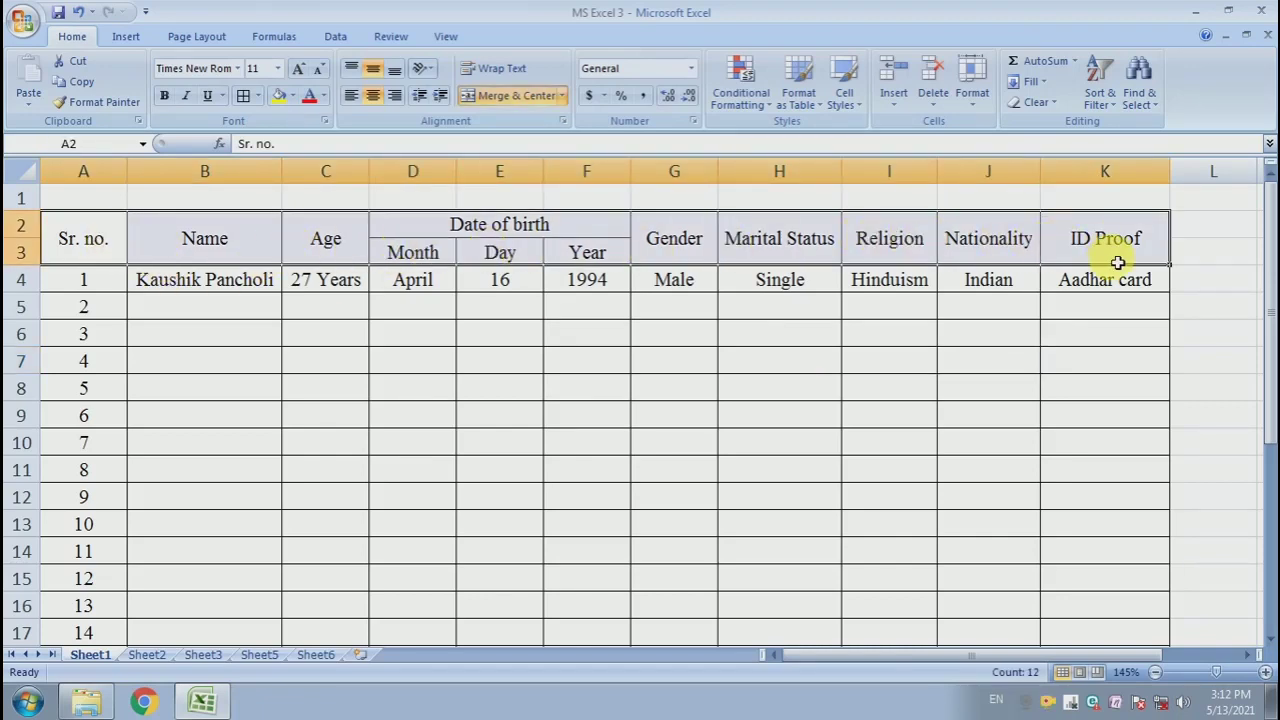
pyautogui.click(293, 98)
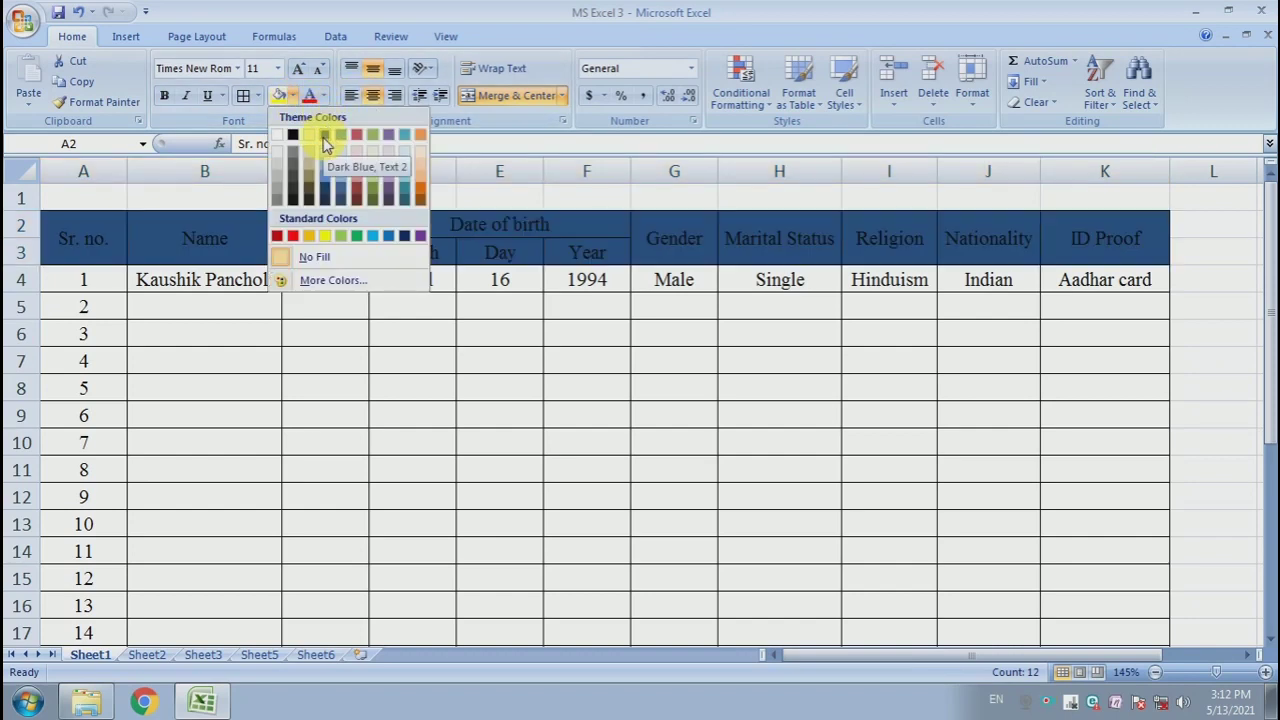
pyautogui.click(322, 97)
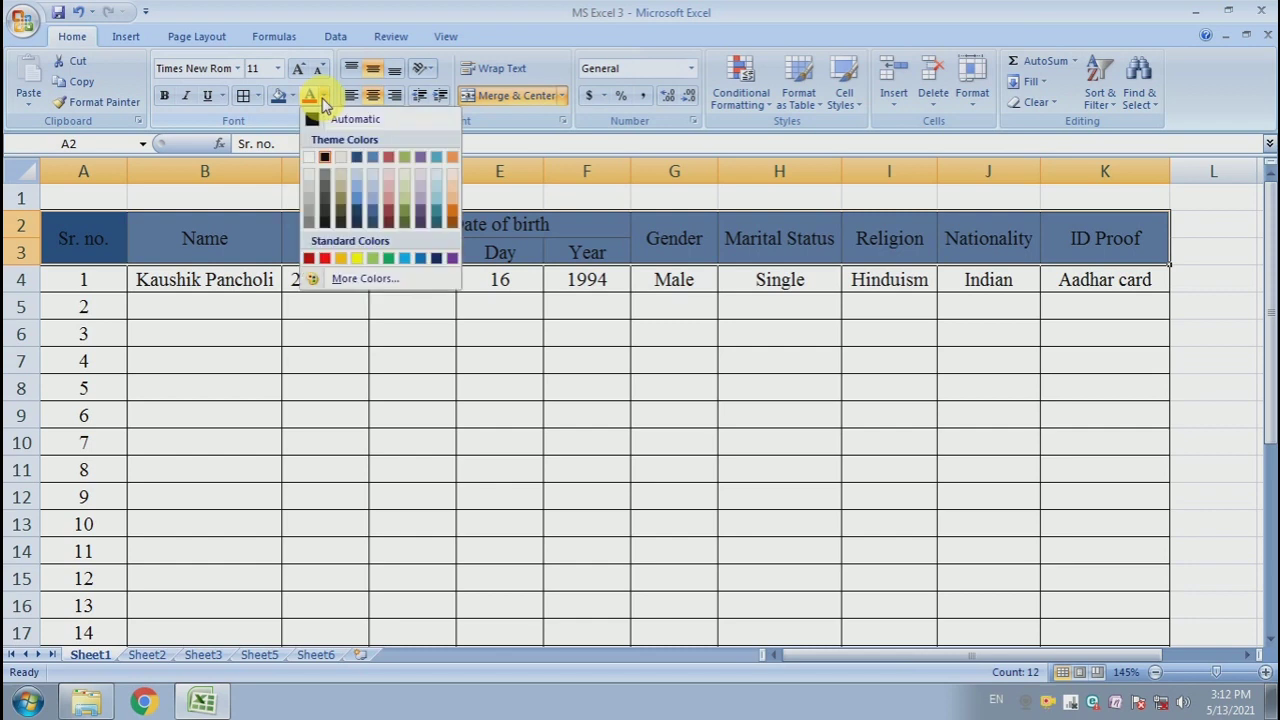
pyautogui.click(318, 140)
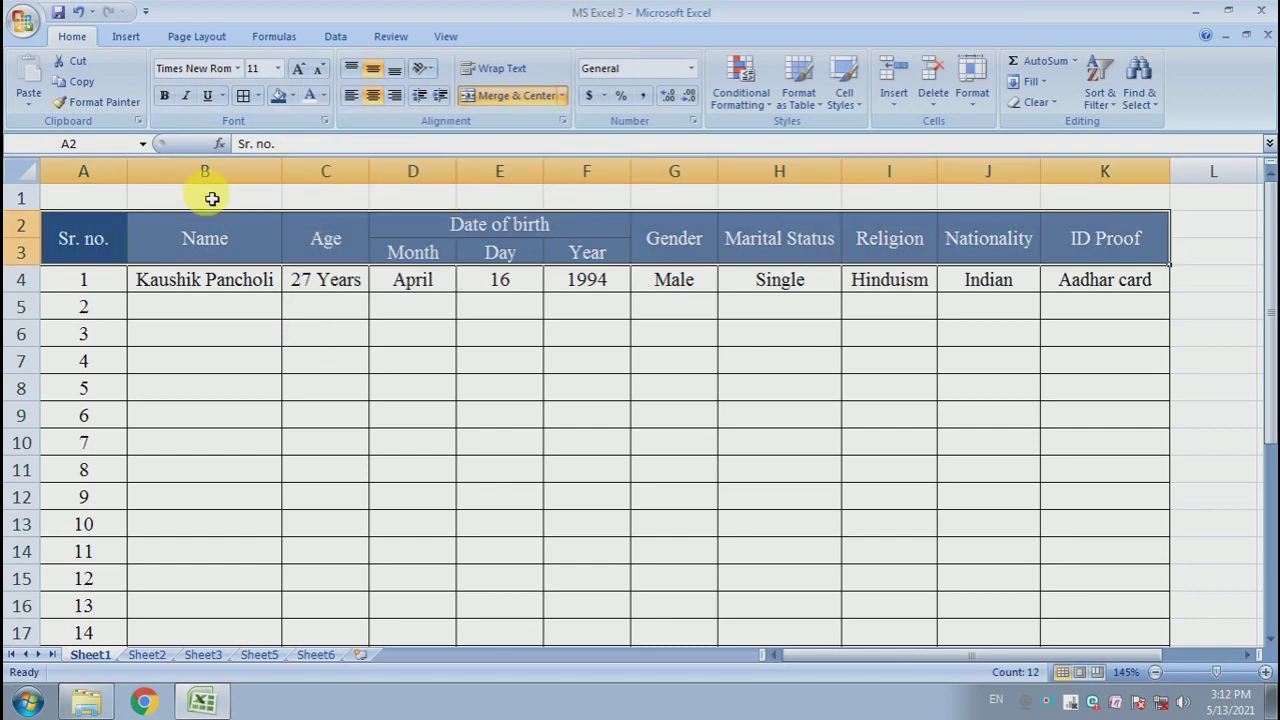
pyautogui.click(166, 97)
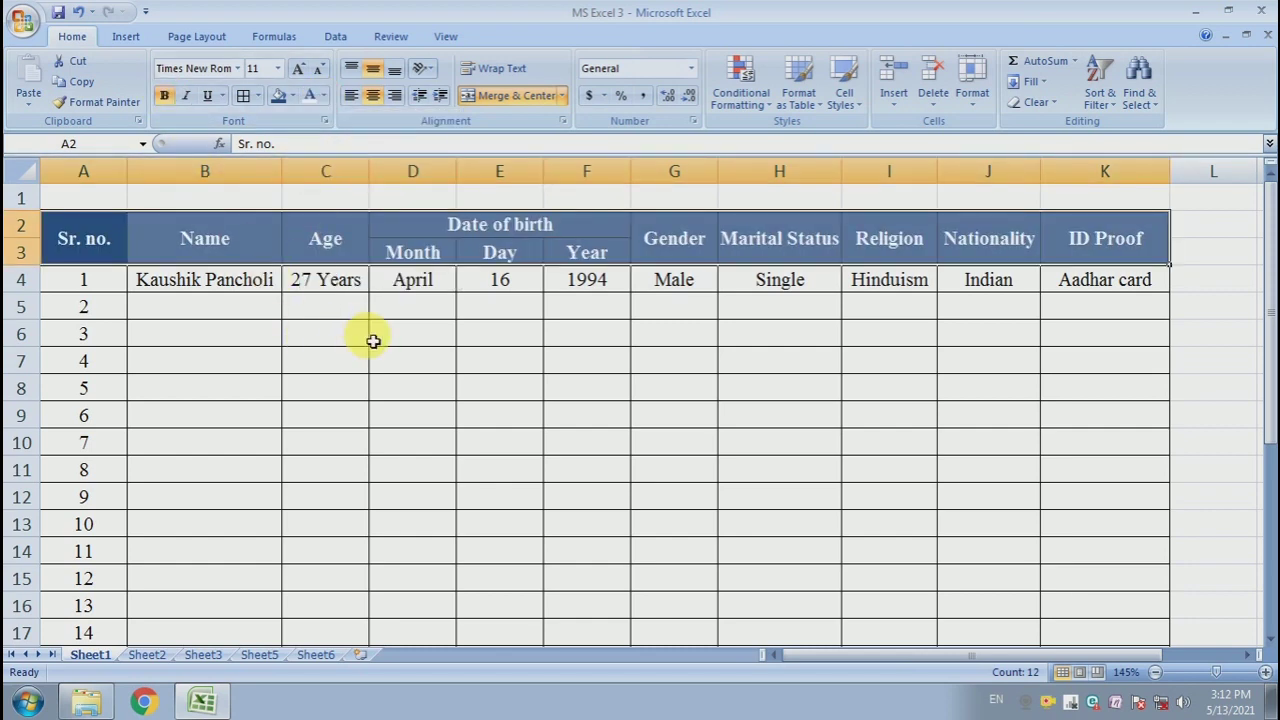
# - Wrap the Marital Status heading text and narrow column H
pyautogui.click(367, 339)
pyautogui.click(806, 238)
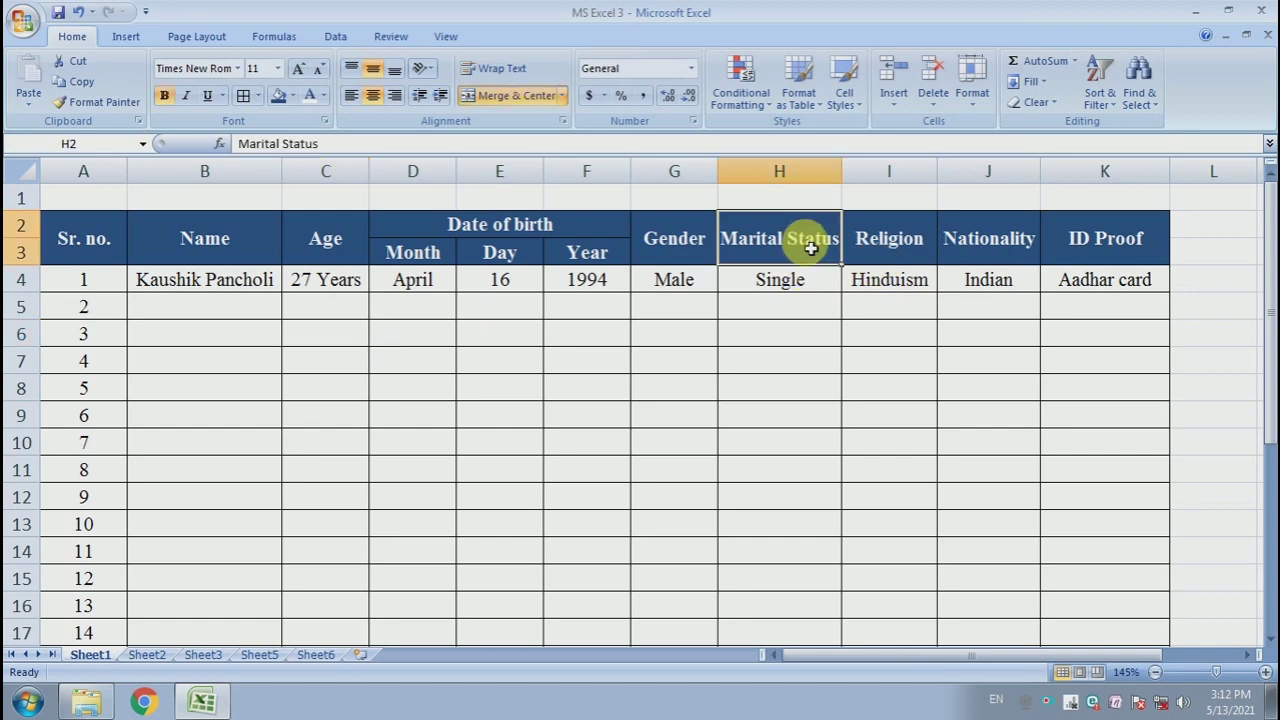
pyautogui.click(512, 66)
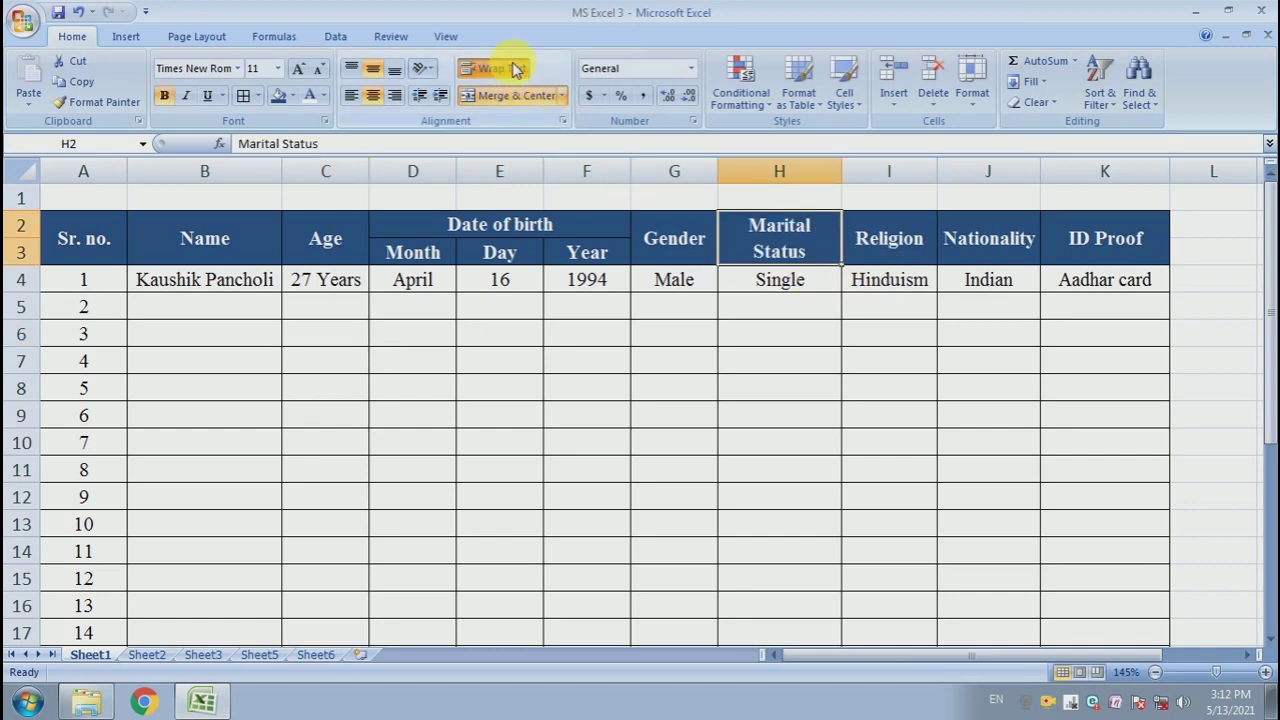
pyautogui.click(820, 394)
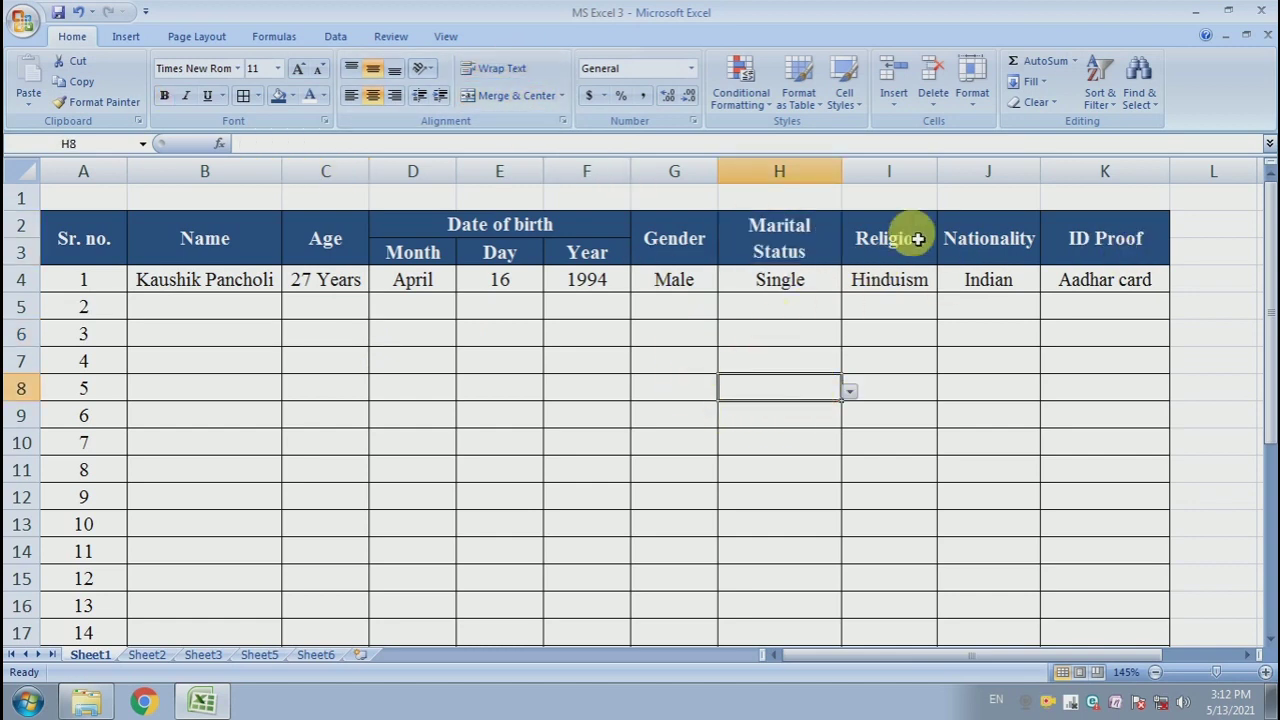
pyautogui.moveTo(843, 174); pyautogui.dragTo(826, 181)
pyautogui.click(863, 368)
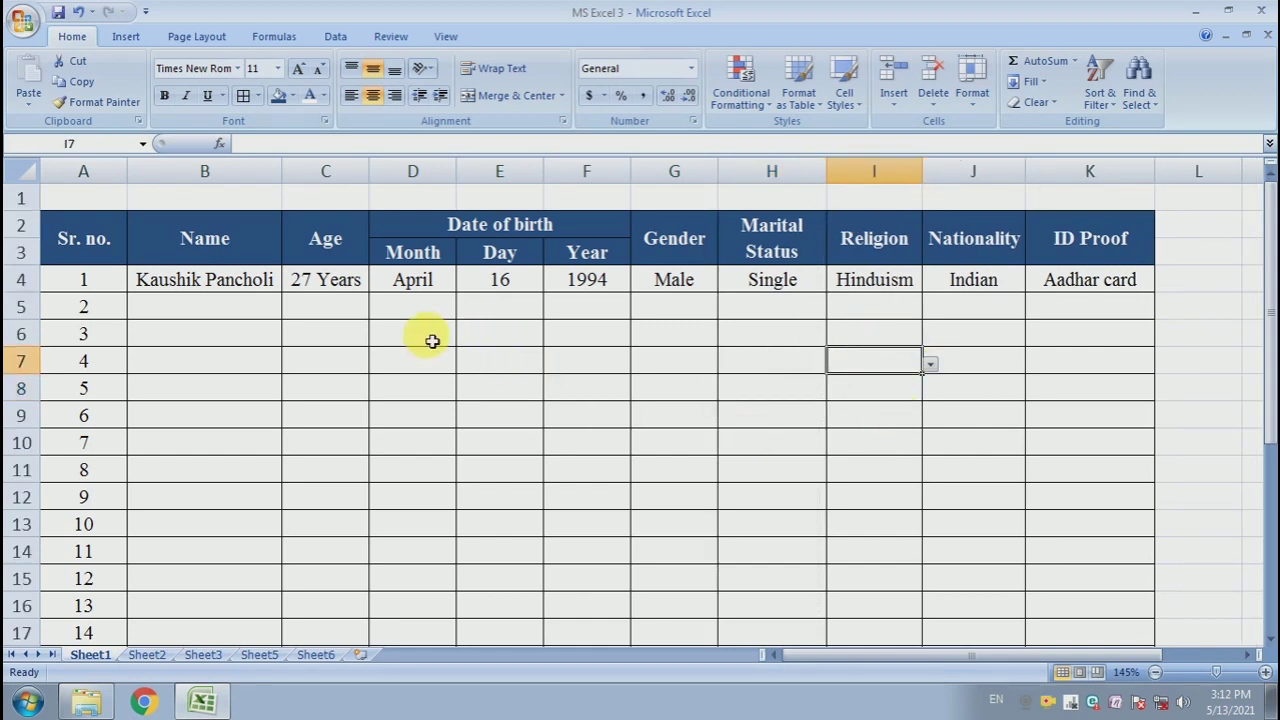
# - Fill the serial number cells A4:A18 with a light blue shade
pyautogui.moveTo(102, 289); pyautogui.dragTo(123, 530)
pyautogui.scroll(2, 123, 530)
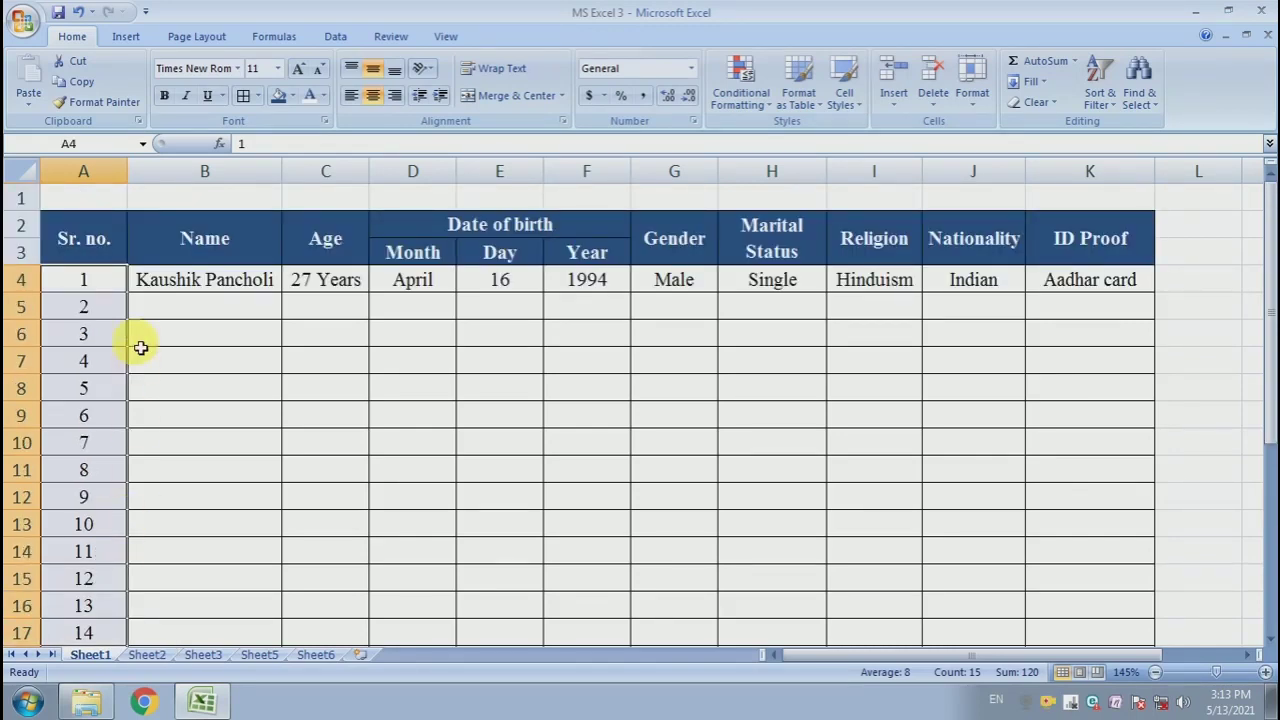
pyautogui.click(298, 94)
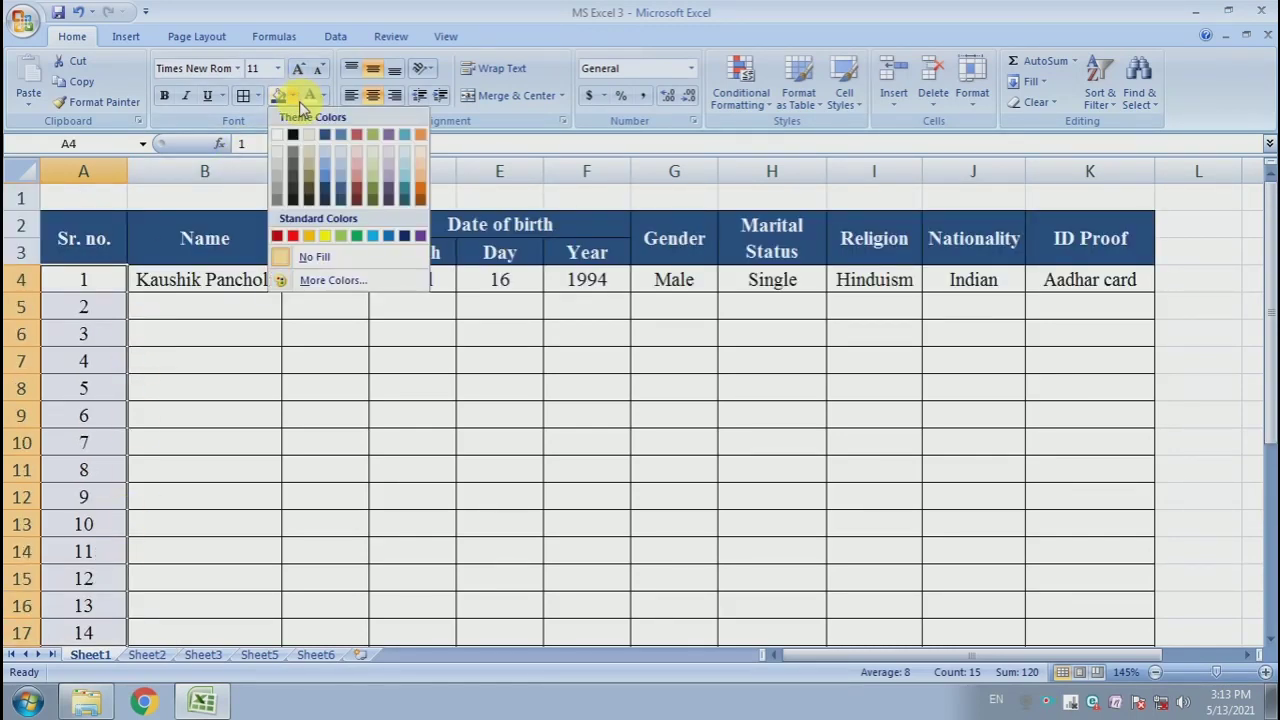
pyautogui.click(330, 168)
pyautogui.click(280, 416)
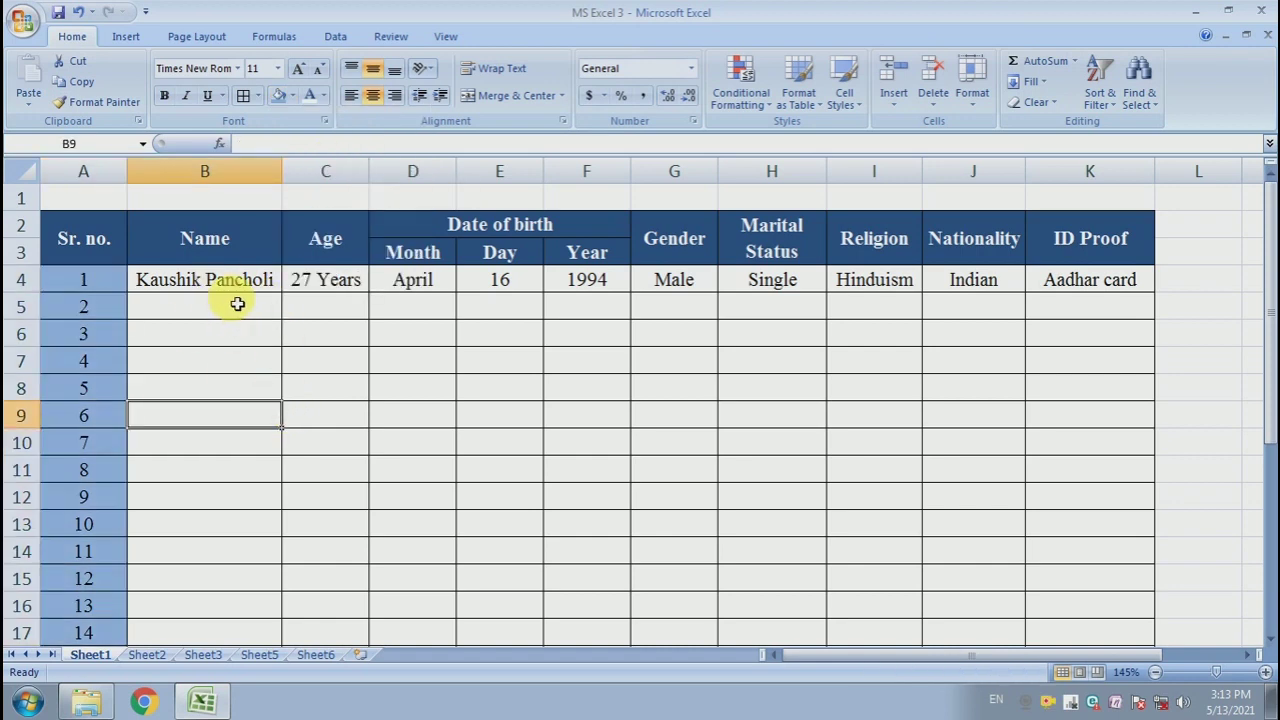
# - Fill the Name cells B4:B18 with a blue-grey theme shade
pyautogui.moveTo(260, 283); pyautogui.dragTo(260, 627)
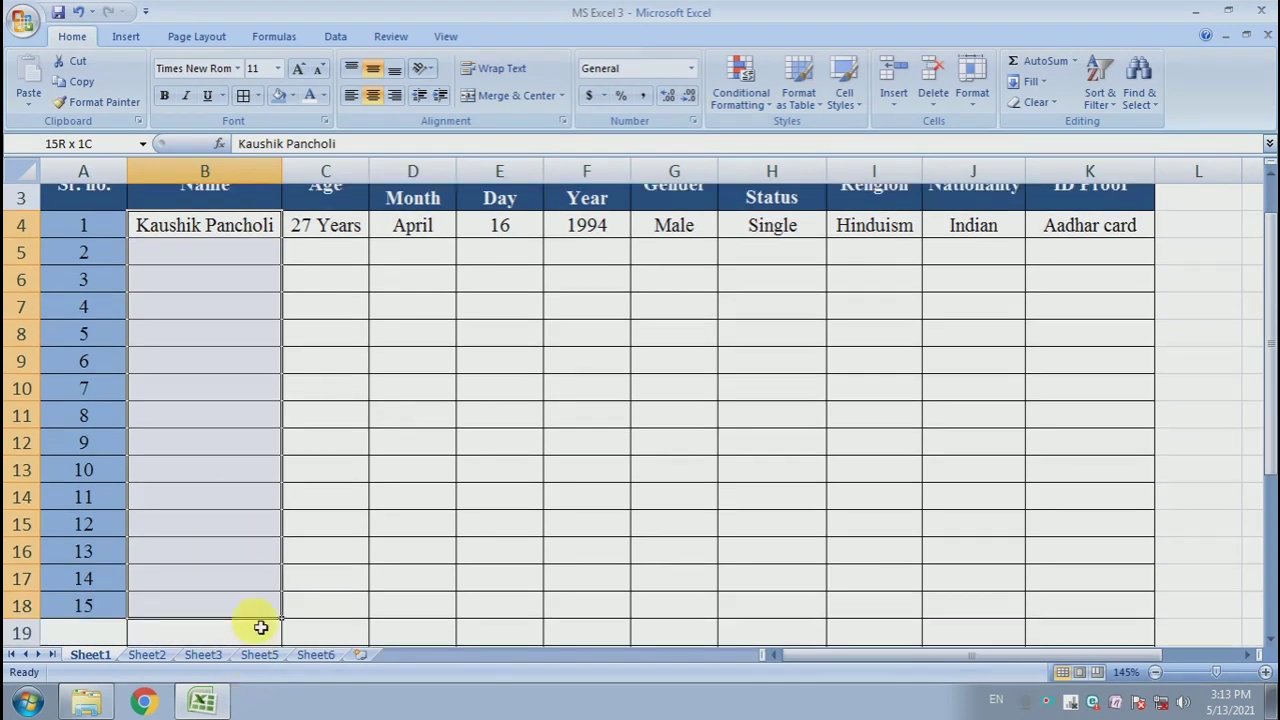
pyautogui.click(292, 95)
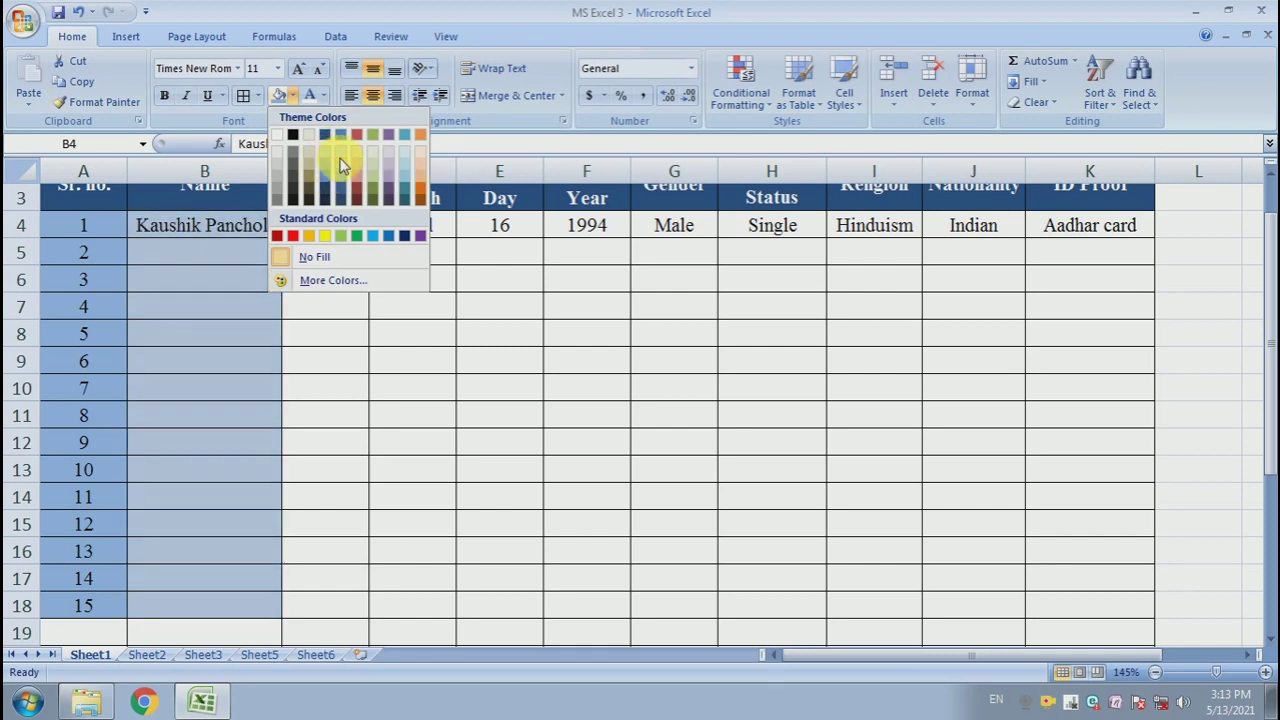
pyautogui.click(340, 140)
pyautogui.scroll(1, 320, 300)
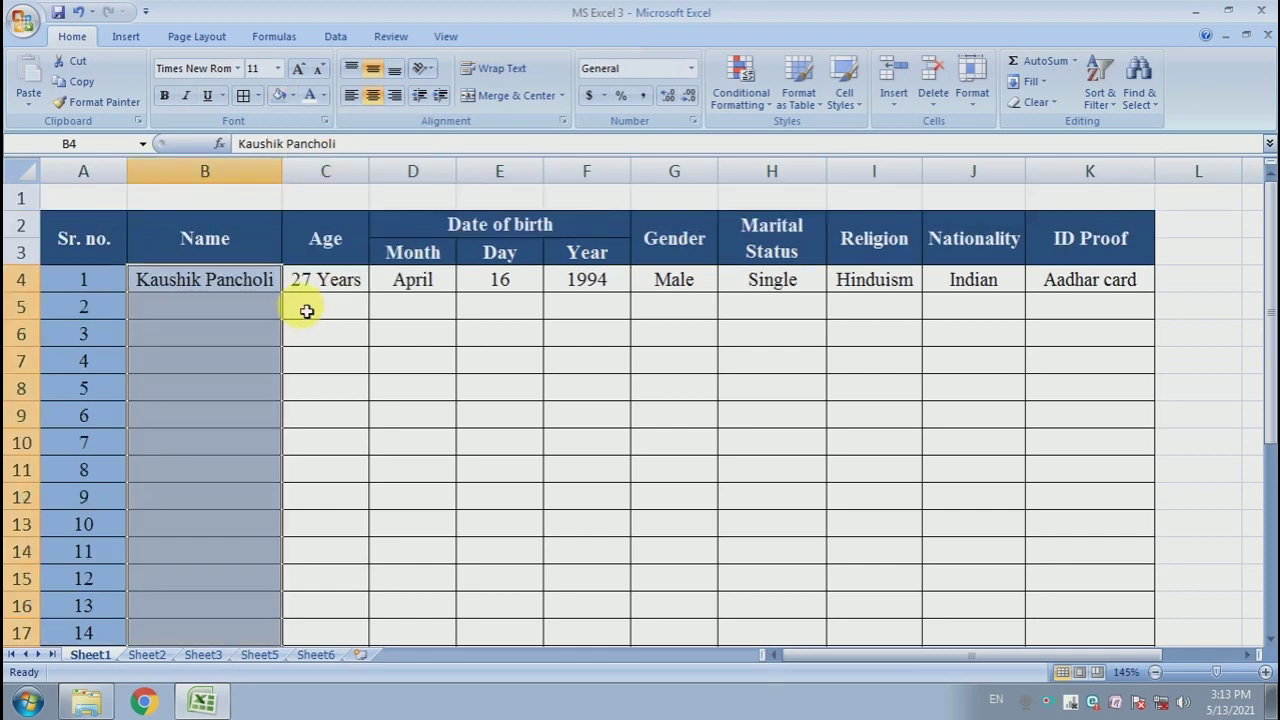
# - Fill the Age cells C4:C18 with a lighter blue theme shade
pyautogui.moveTo(325, 280); pyautogui.dragTo(337, 607)
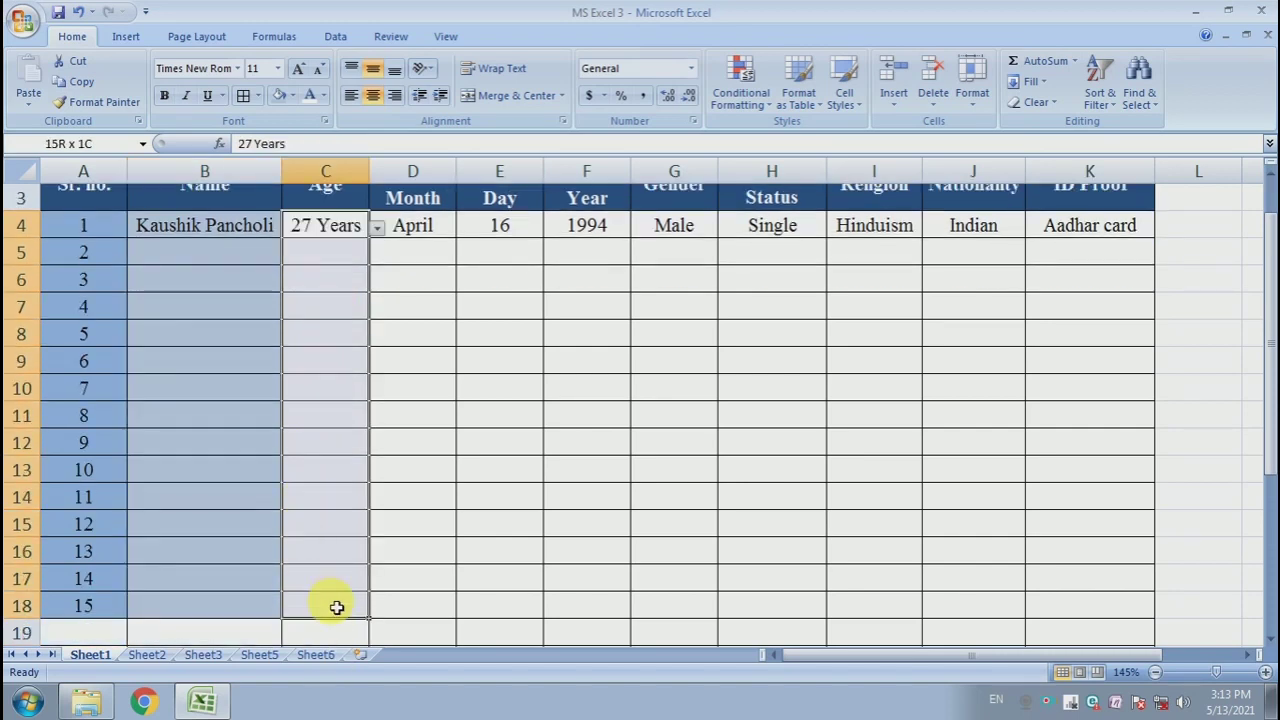
pyautogui.click(292, 96)
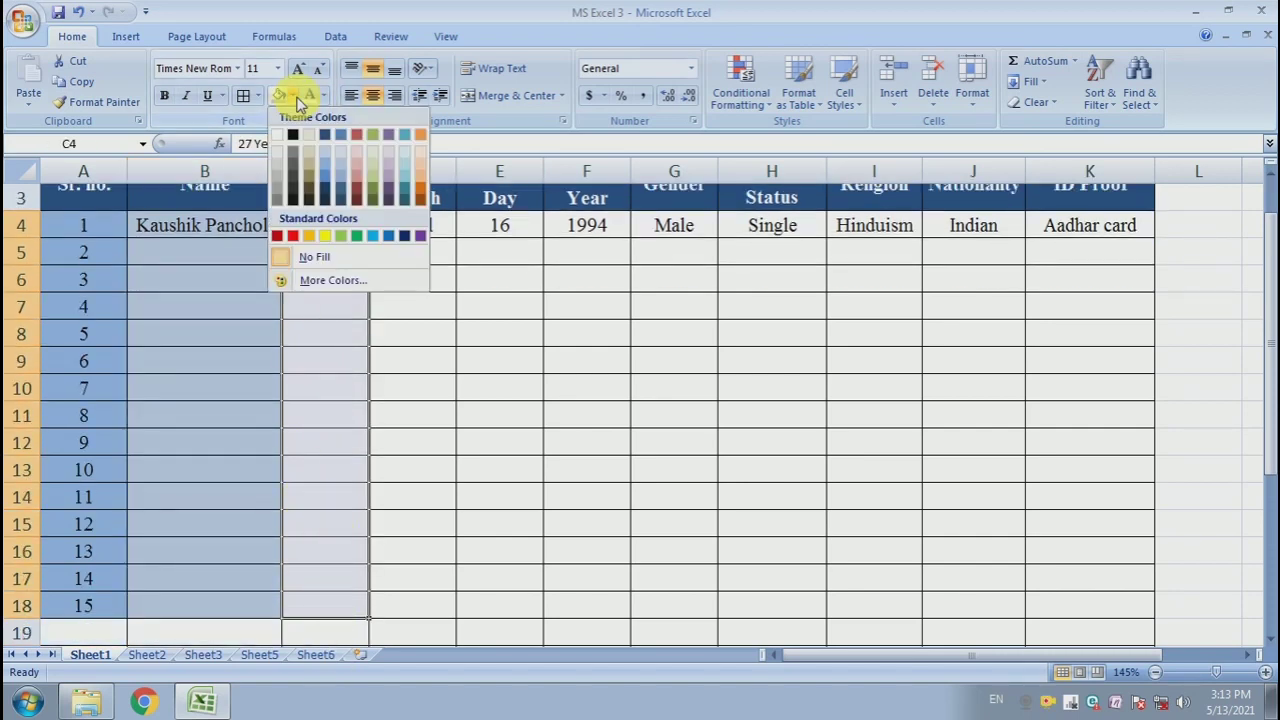
pyautogui.click(344, 150)
pyautogui.click(409, 255)
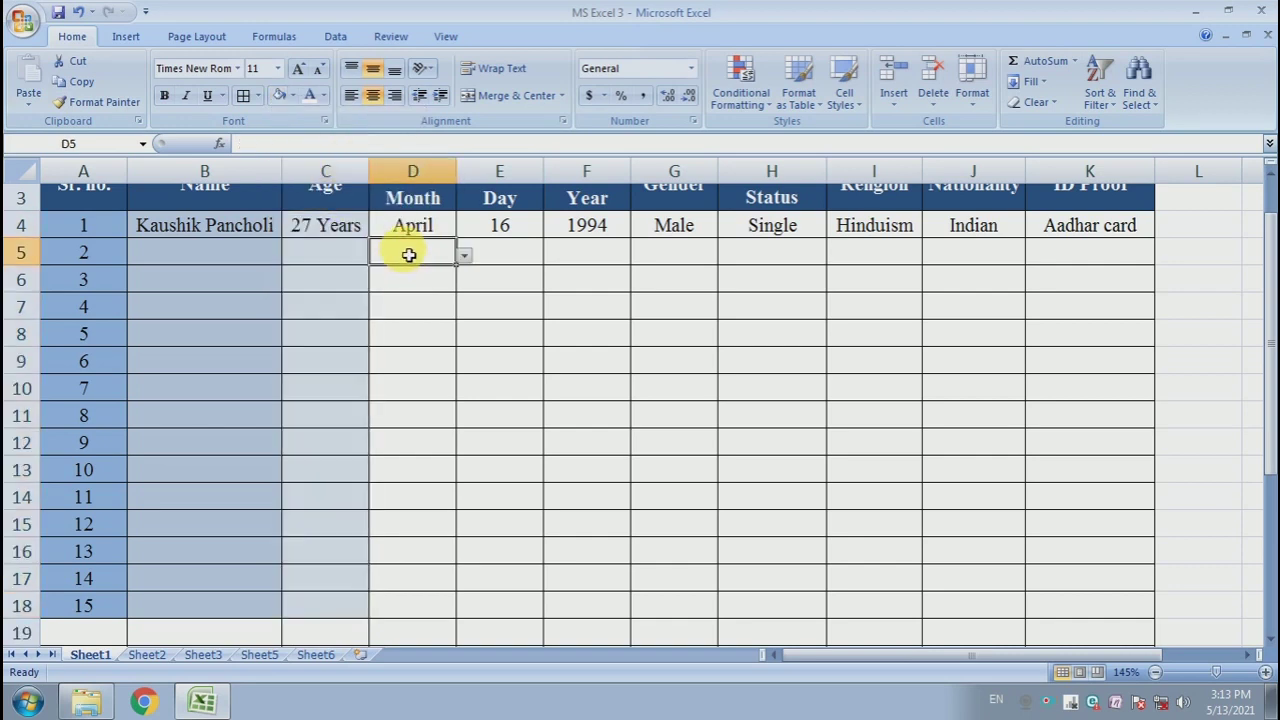
# - Fill the date of birth cells D4:F18 with a darker blue theme shade
pyautogui.moveTo(413, 232); pyautogui.dragTo(600, 598)
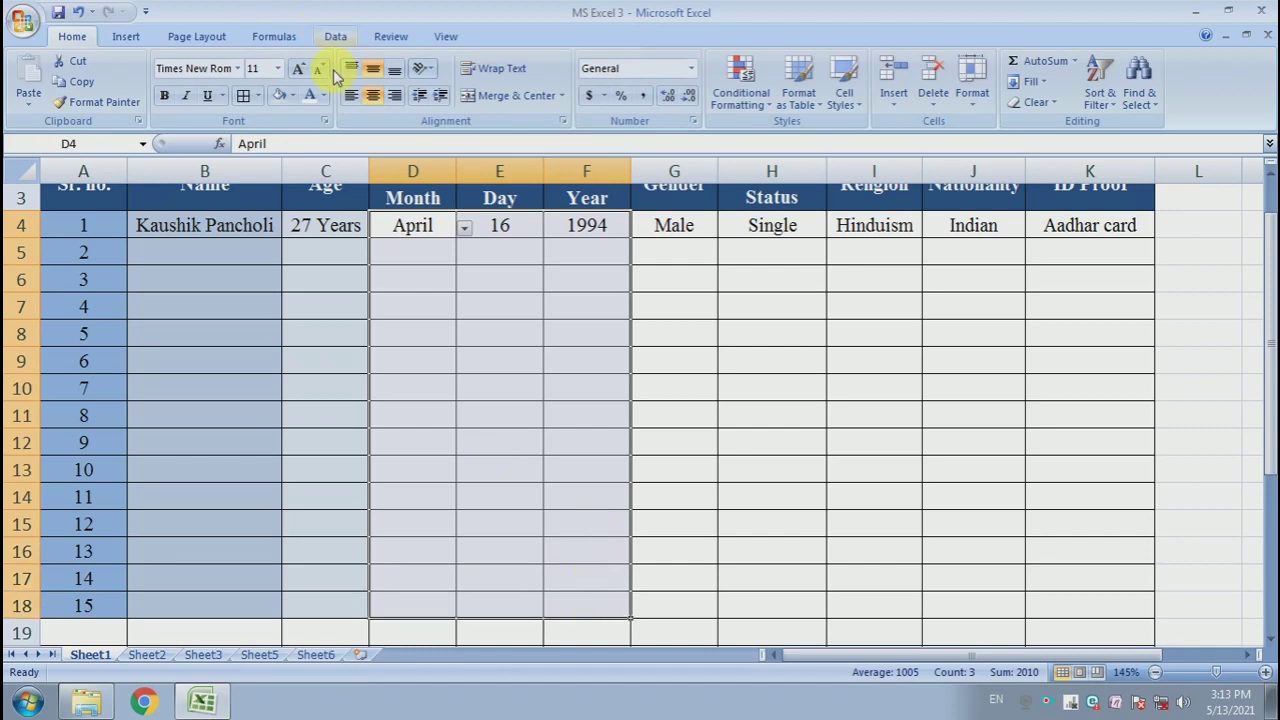
pyautogui.click(290, 95)
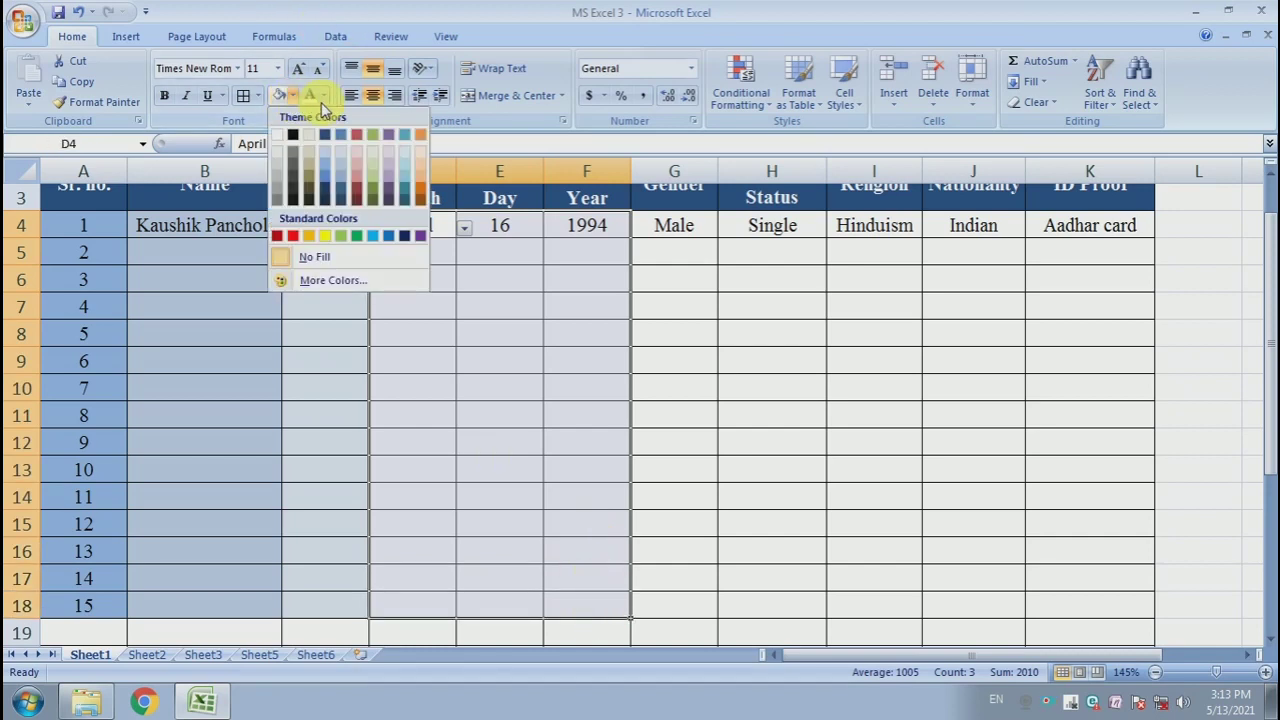
pyautogui.click(340, 170)
pyautogui.click(563, 345)
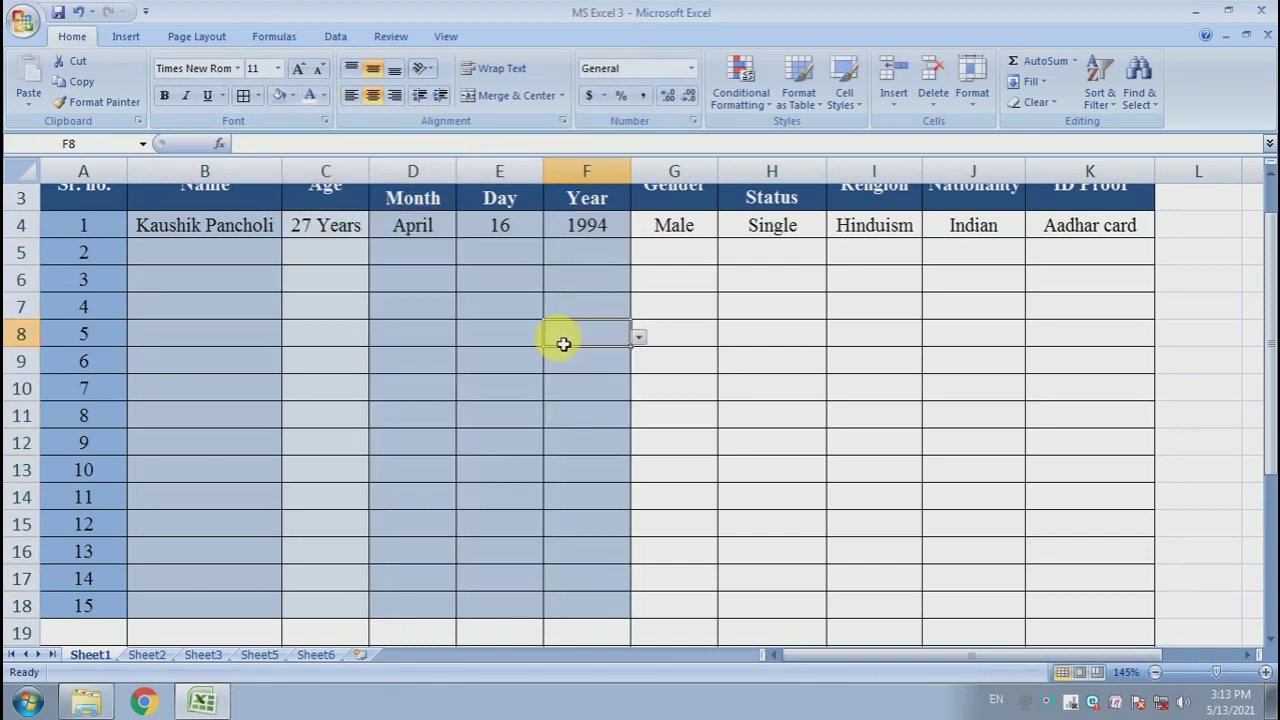
# - Apply the same darker blue fill to the Marital Status cells H4:H18 and Nationality cells J4:J18
pyautogui.click(701, 237)
pyautogui.moveTo(701, 237); pyautogui.dragTo(707, 603)
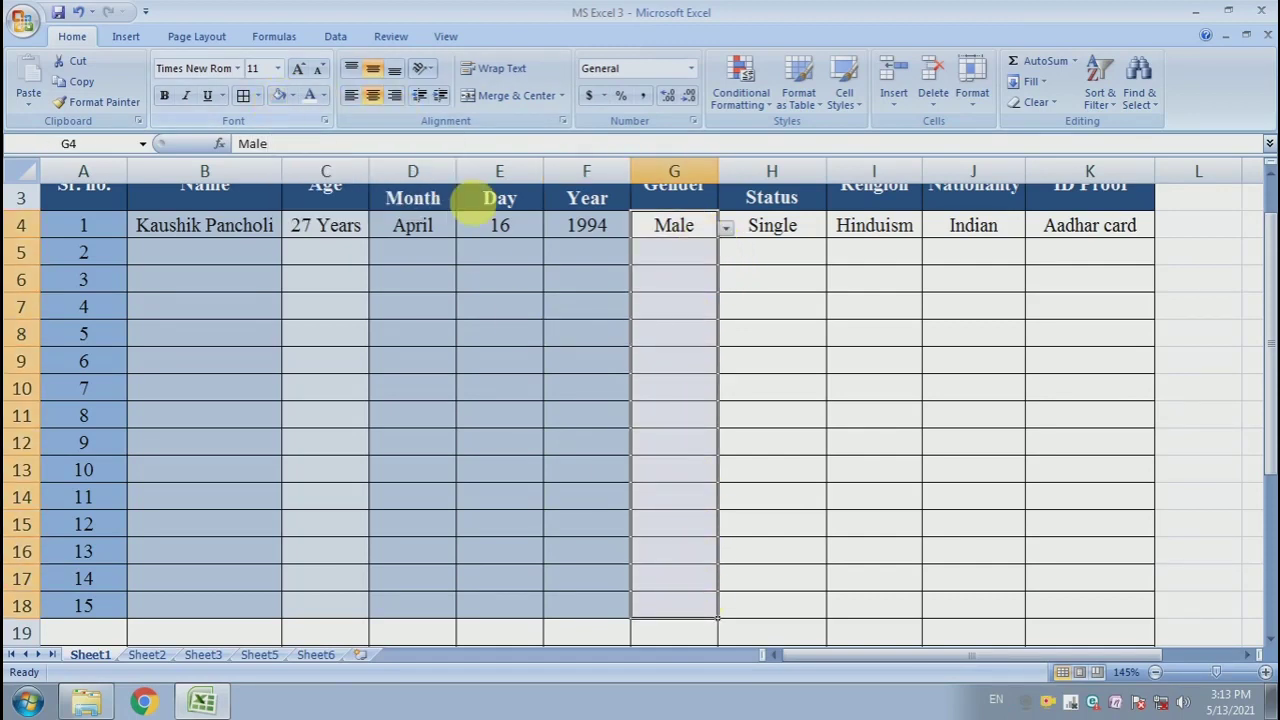
pyautogui.moveTo(757, 223); pyautogui.dragTo(777, 605)
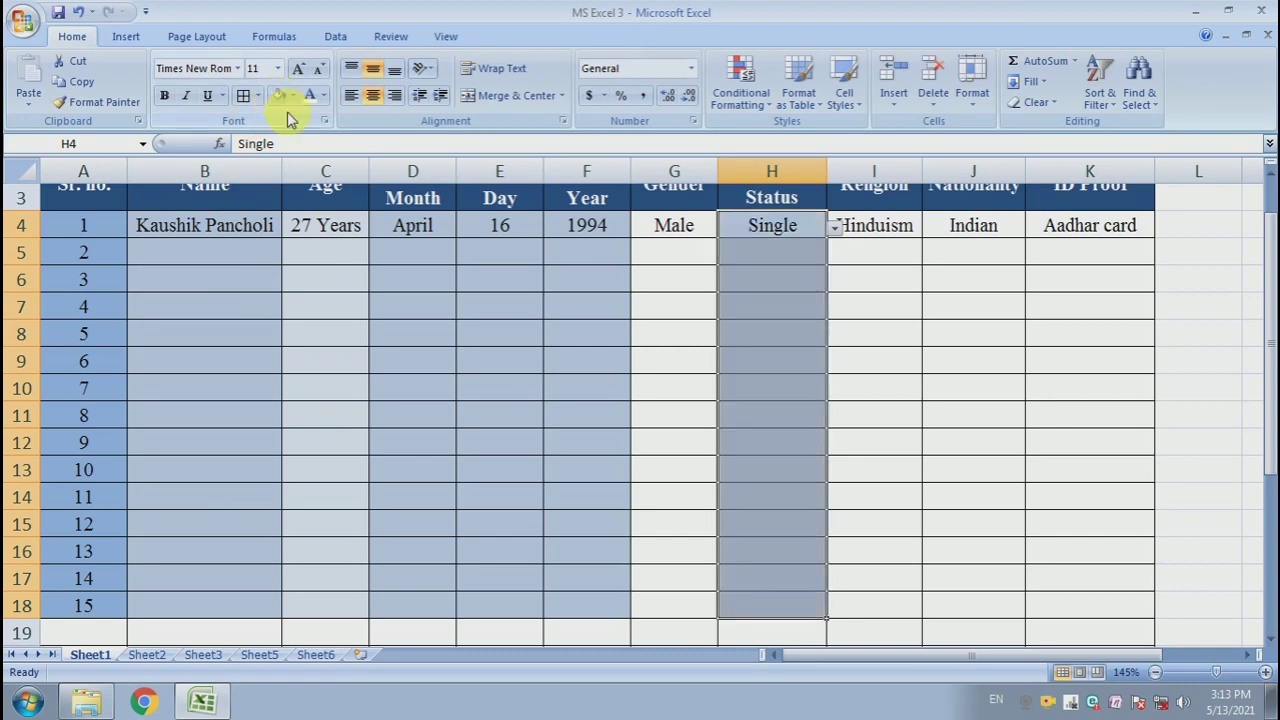
pyautogui.moveTo(953, 237); pyautogui.dragTo(970, 605)
pyautogui.click(280, 95)
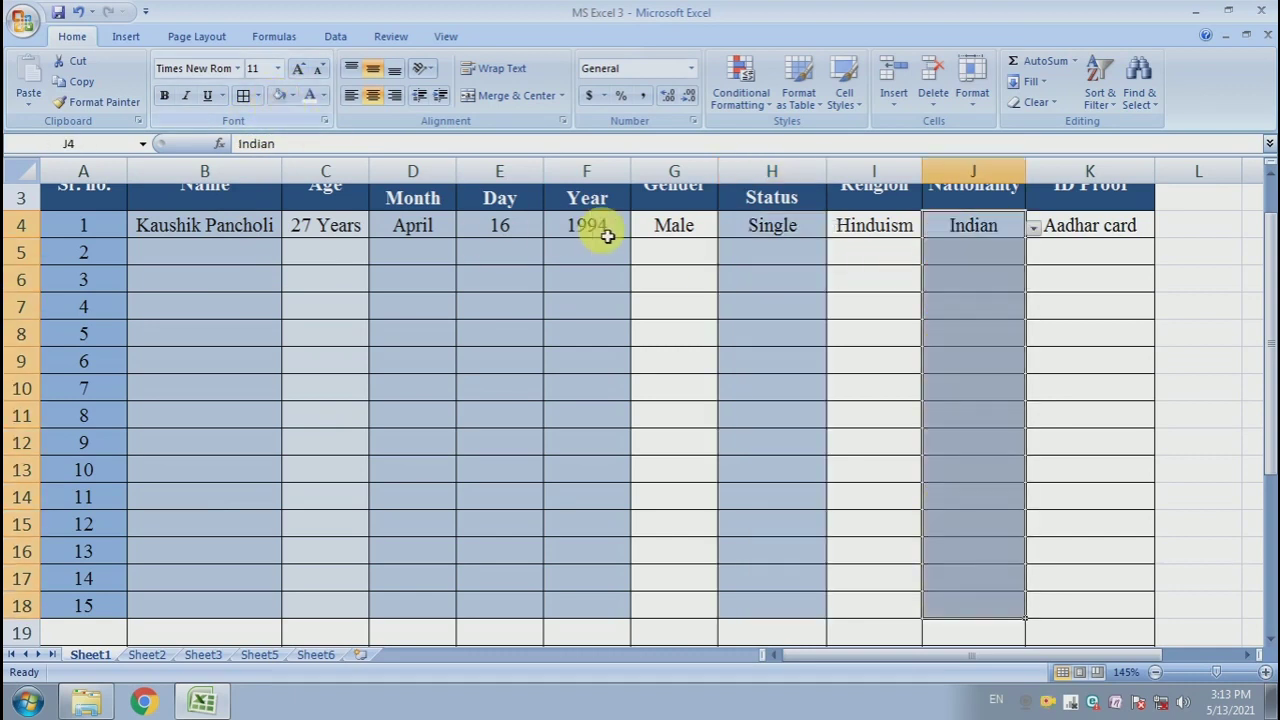
# - Fill the Gender cells G4:G18 with a lighter blue theme shade
pyautogui.moveTo(670, 230); pyautogui.dragTo(689, 611)
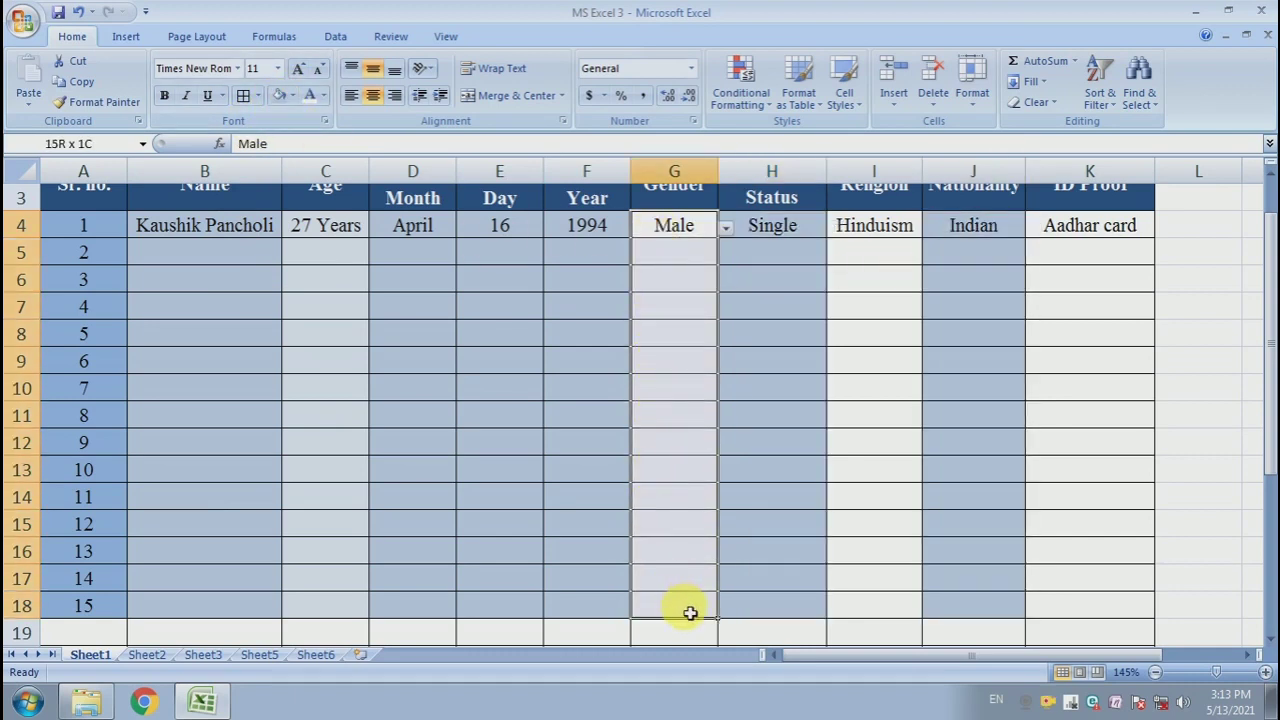
pyautogui.click(290, 95)
pyautogui.click(338, 158)
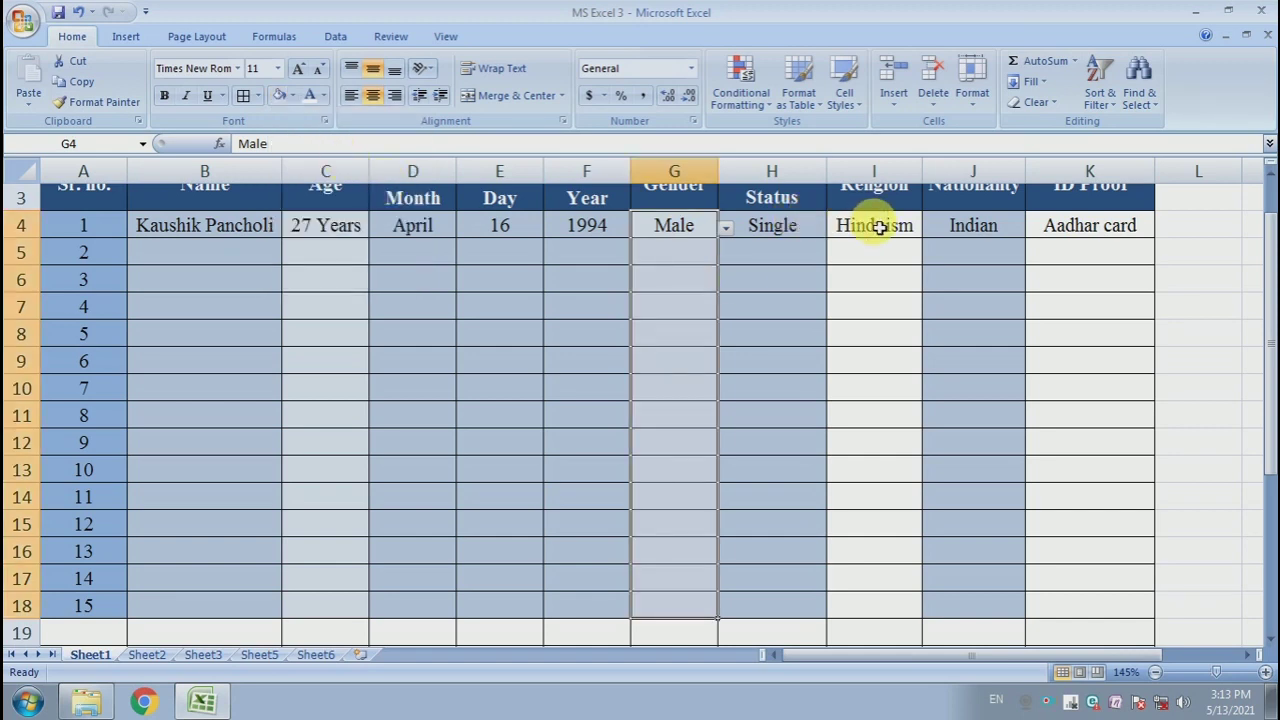
# - Apply the same lighter blue fill to the Religion cells I4:I18 and ID Proof cells K4:K18
pyautogui.moveTo(878, 228); pyautogui.dragTo(908, 611)
pyautogui.moveTo(1077, 228); pyautogui.dragTo(1115, 598)
pyautogui.click(283, 95)
pyautogui.click(826, 334)
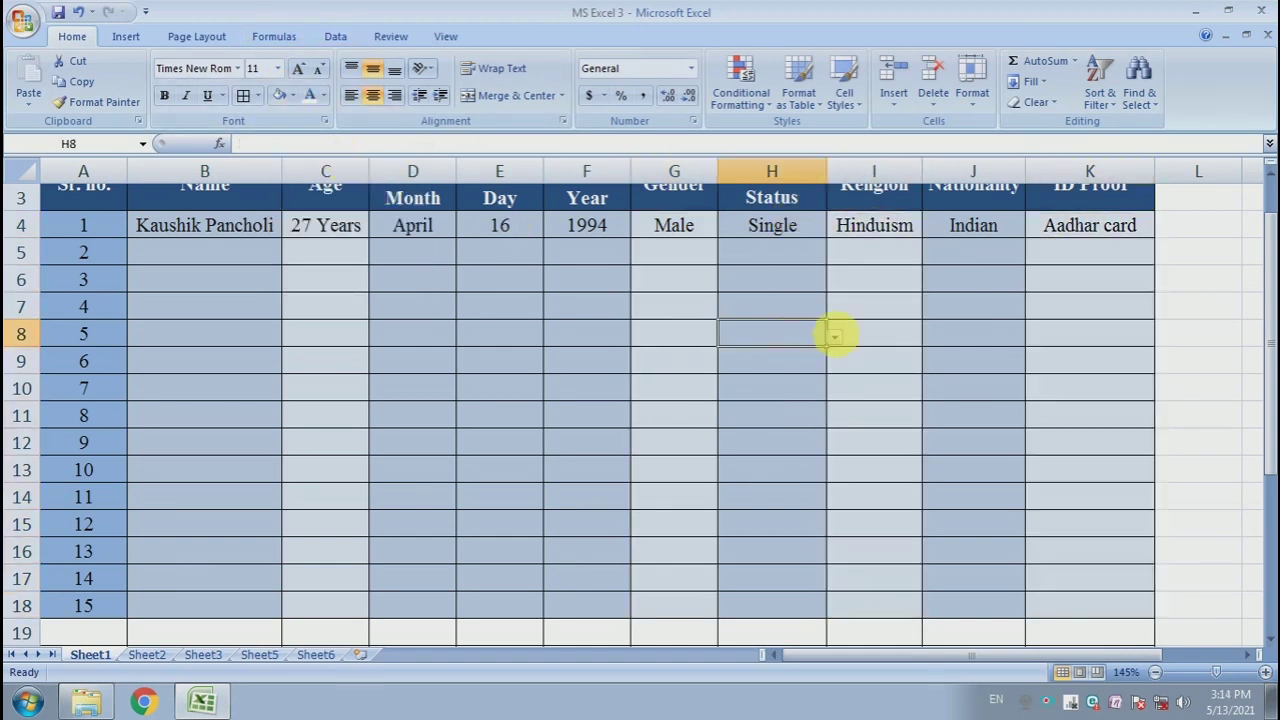
# - Narrow the Month column D and autofit the widths of the Day and Year columns
pyautogui.scroll(1, 700, 370)
pyautogui.click(552, 405)
pyautogui.moveTo(456, 171); pyautogui.dragTo(438, 171)
pyautogui.doubleClick(525, 171)
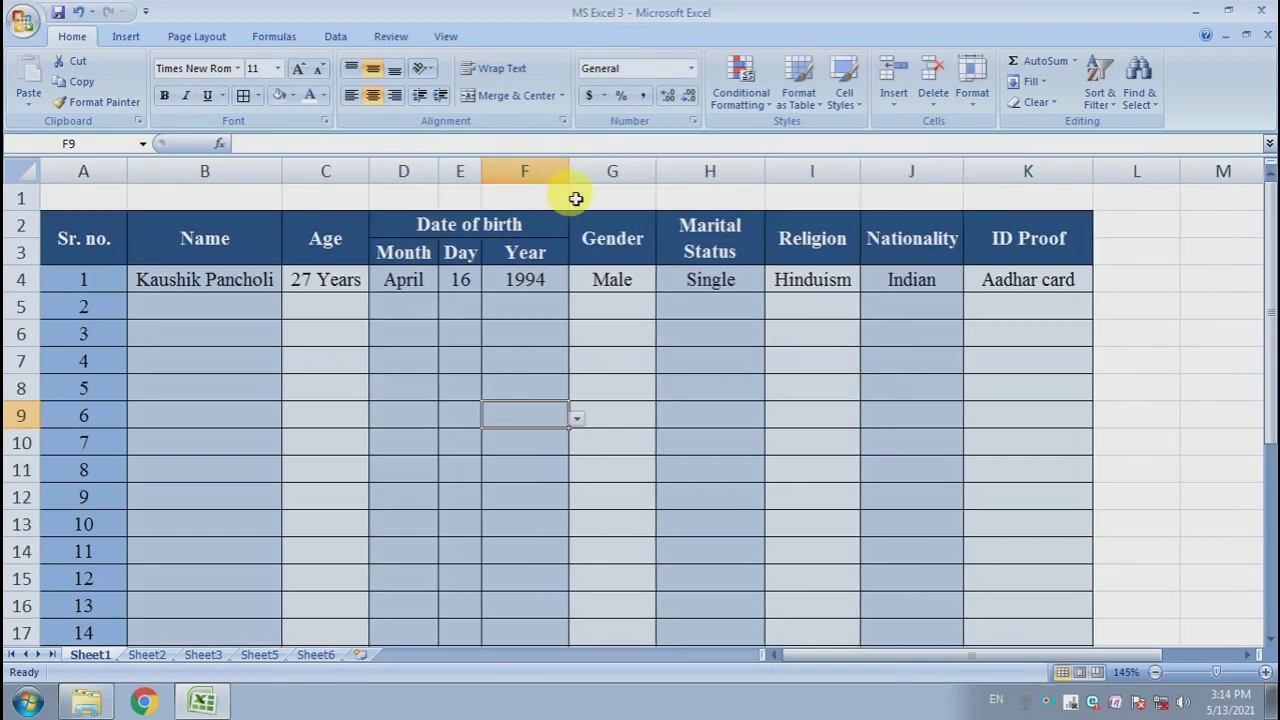
pyautogui.doubleClick(577, 171)
pyautogui.click(569, 363)
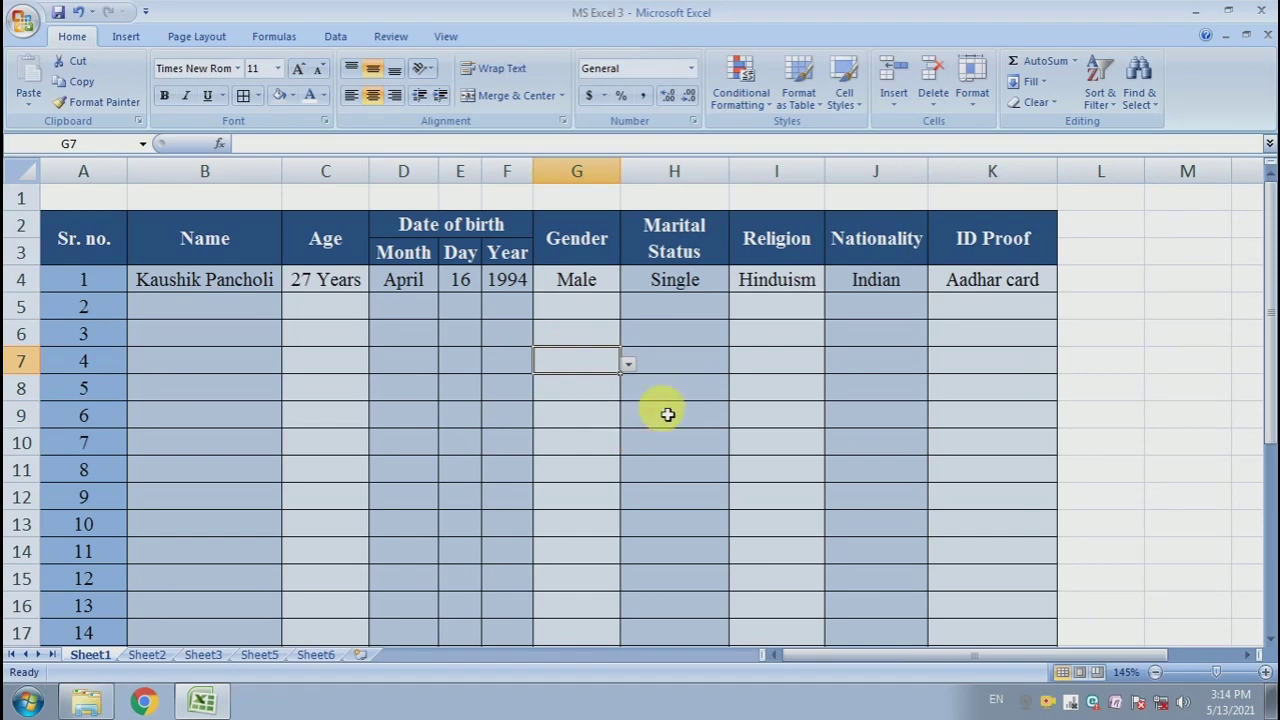
# - Switch to Sheet2 to view the source lists for the dropdowns
pyautogui.click(221, 317)
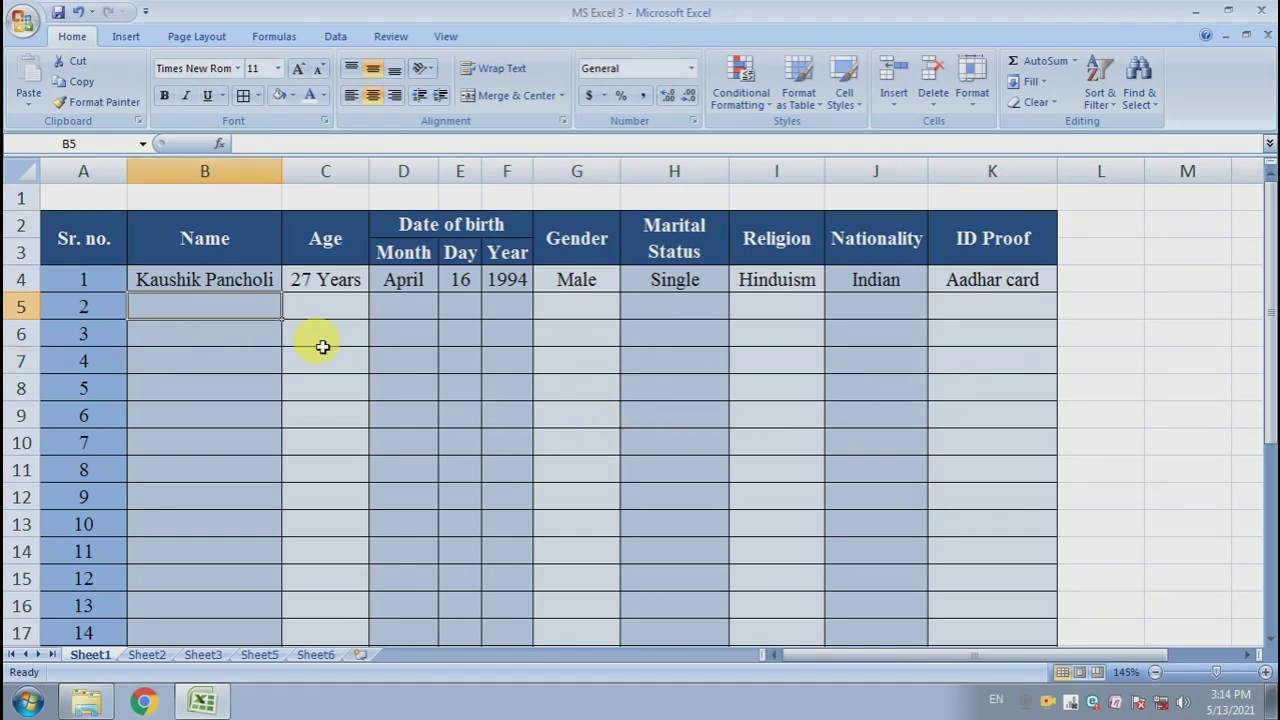
pyautogui.hotkey('ctrl', 'pagedown')
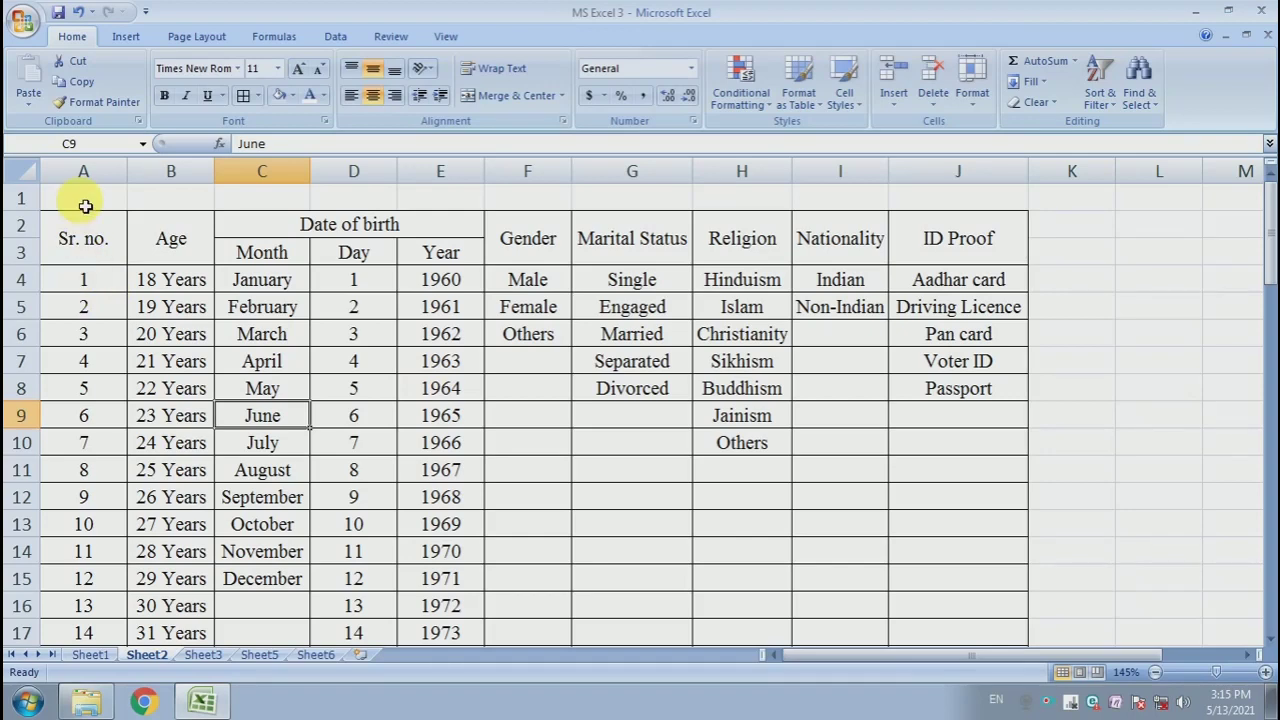
pyautogui.click(385, 336)
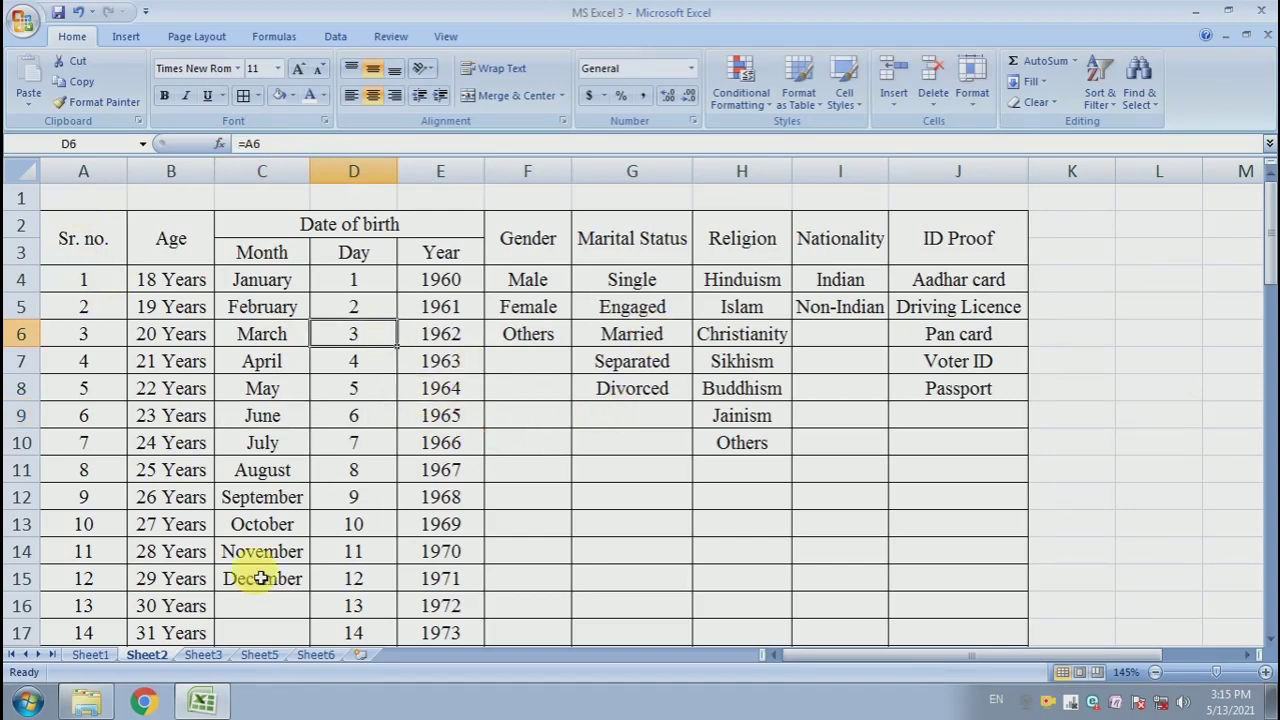